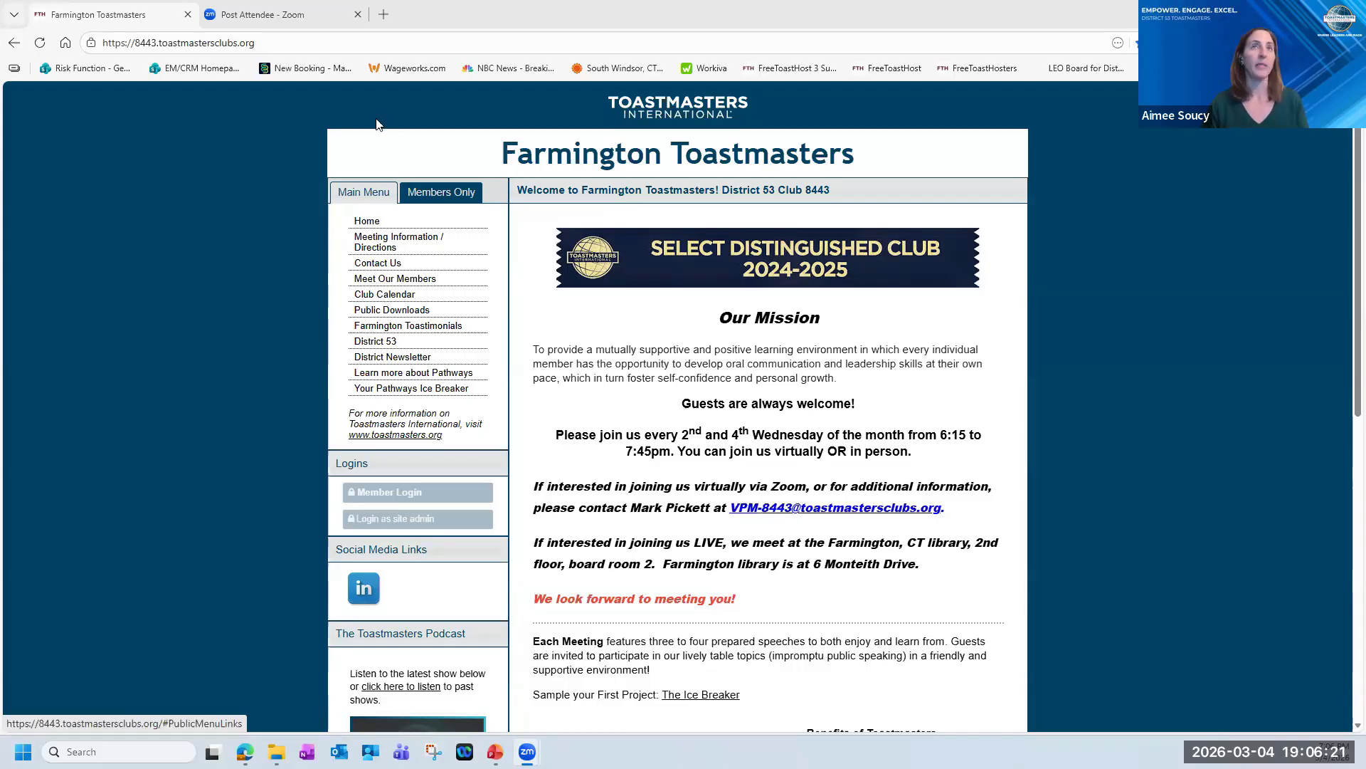
Show the members-only links, open the site administrator login and agree to the site's cookie policy.
left_click(435, 199)
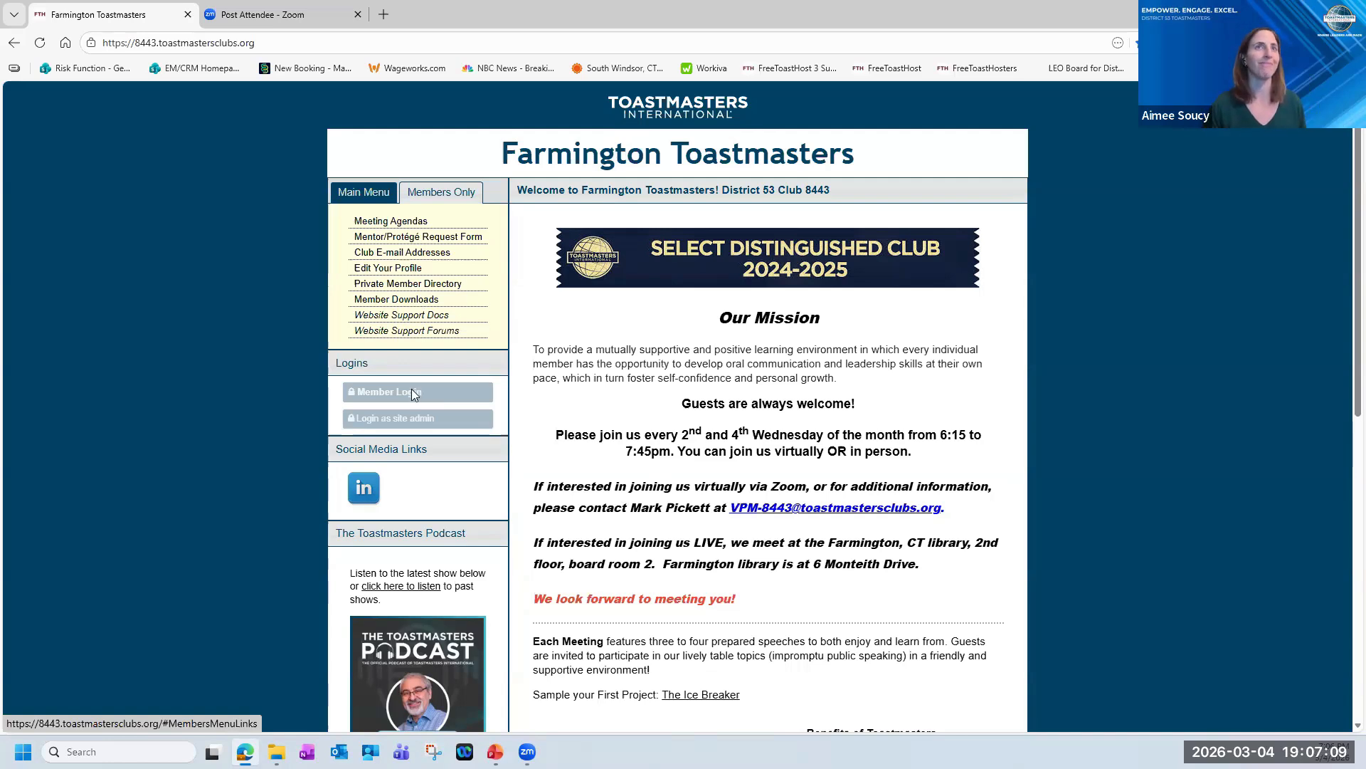
left_click(390, 423)
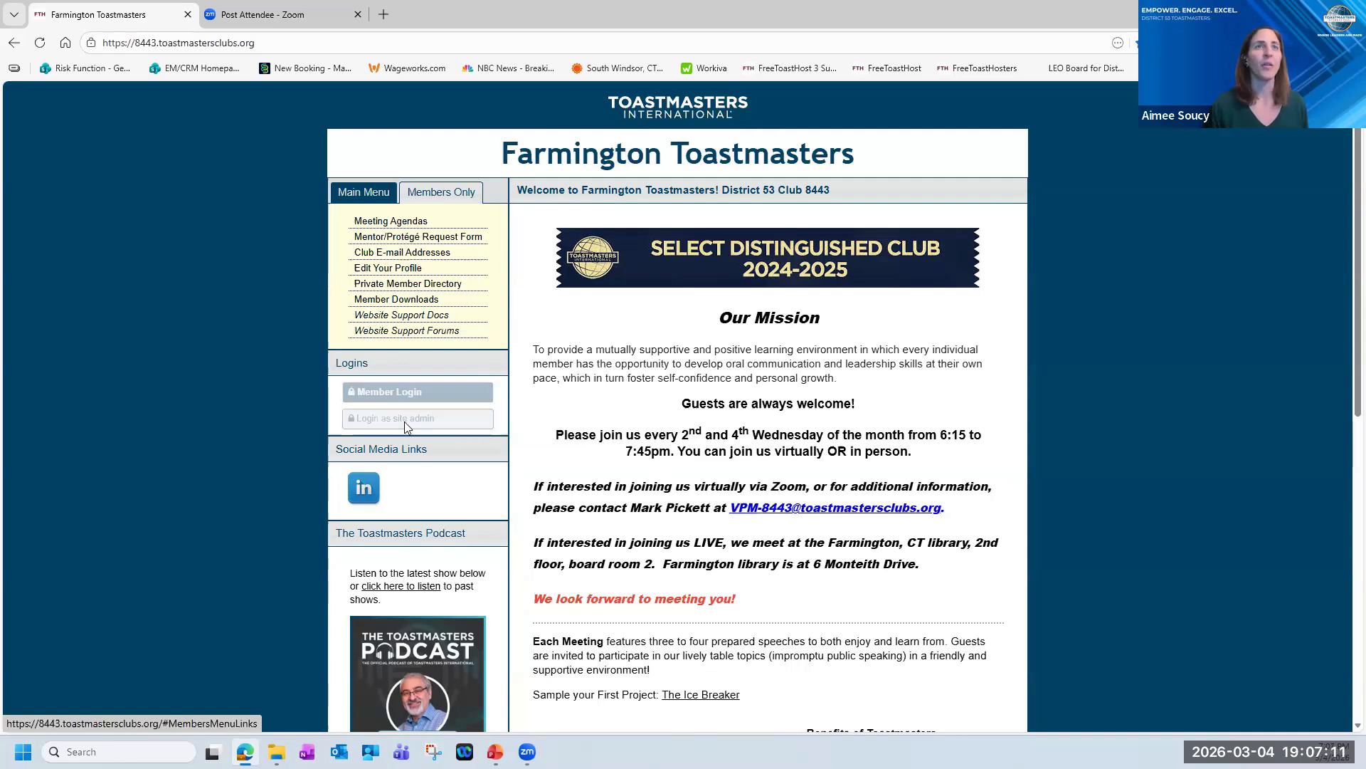
left_click(374, 422)
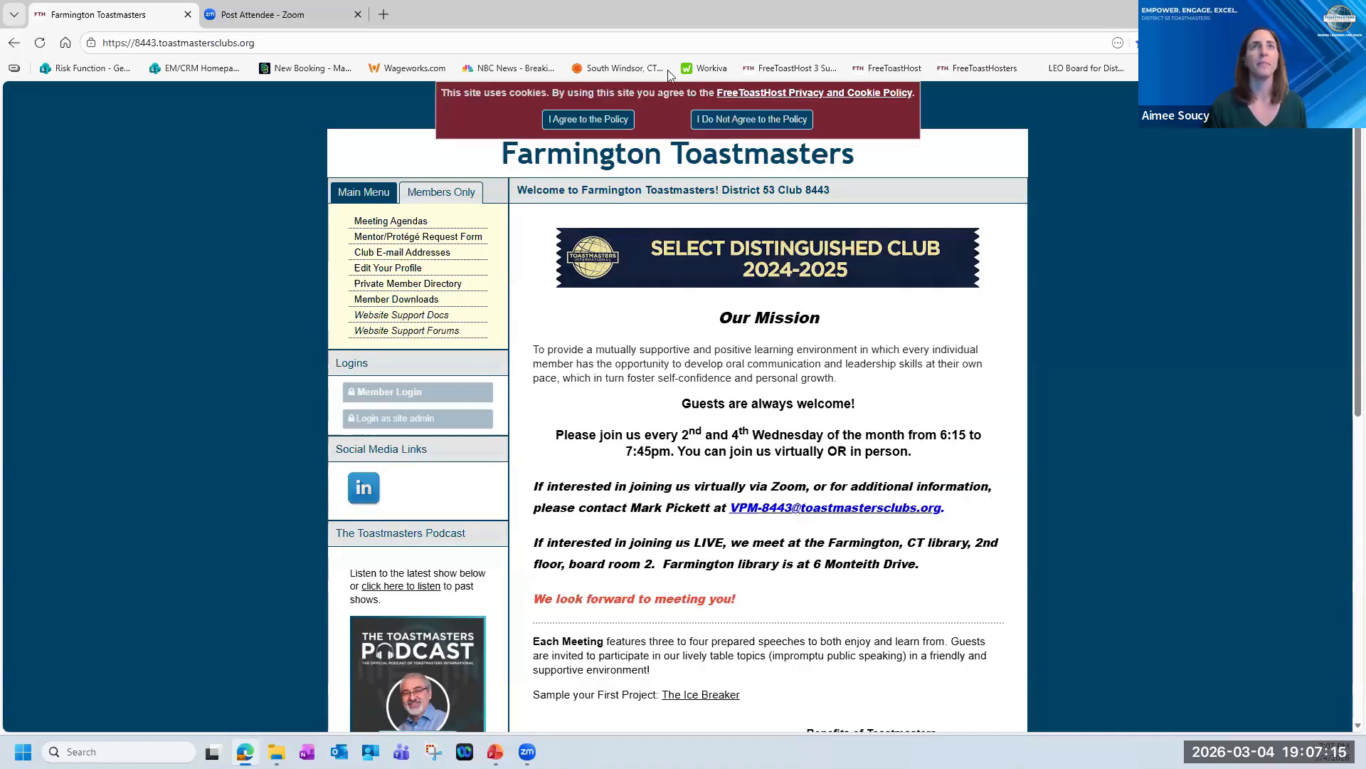
left_click(603, 122)
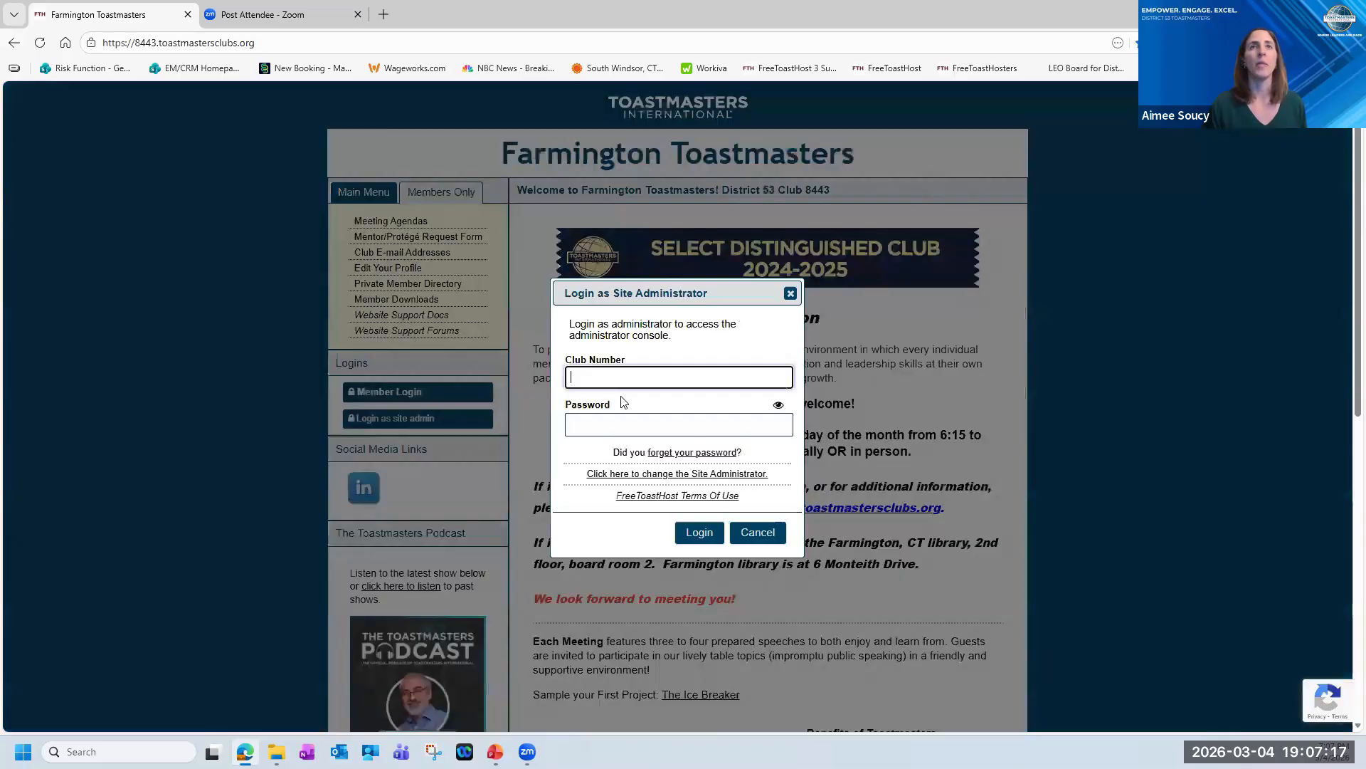
Log in as site administrator by entering the club number and the administrator password.
type("8443")
key("Tab")
type("•••")
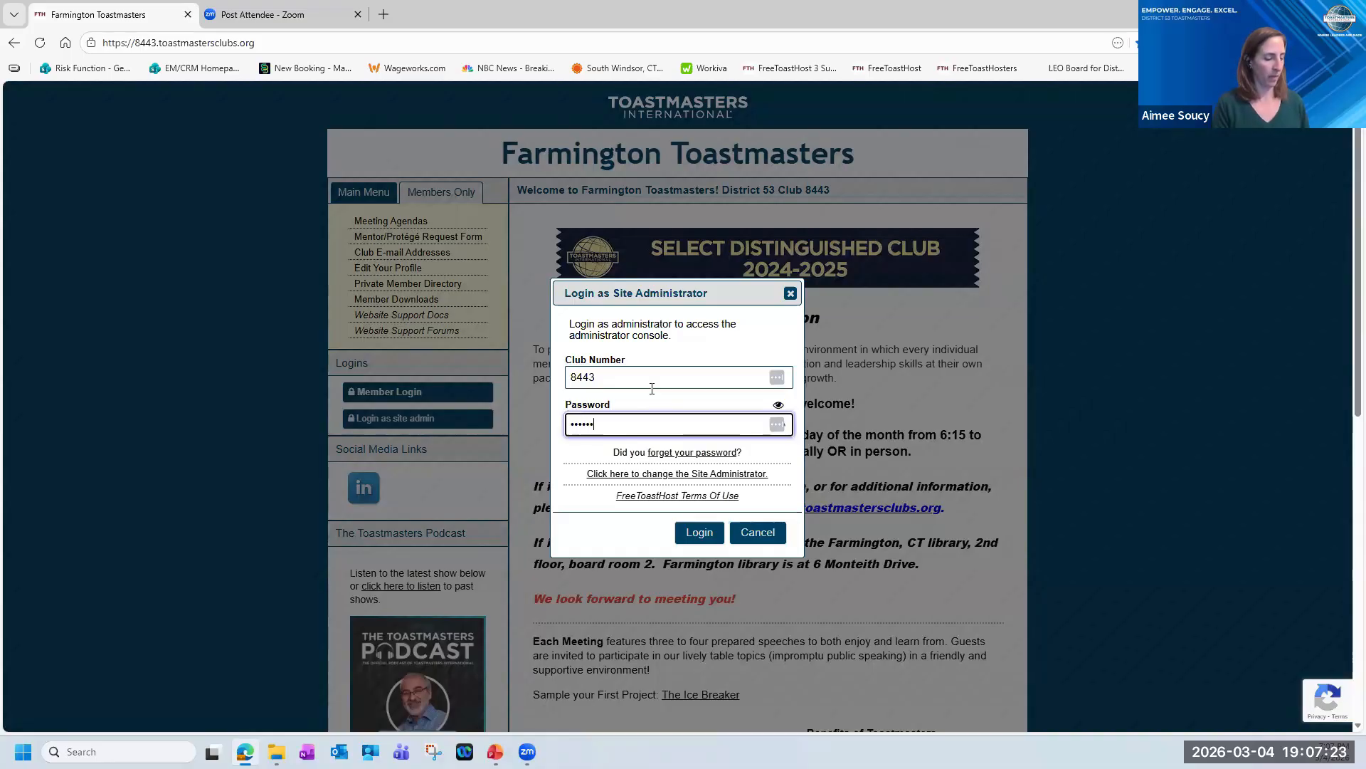
type("••••••")
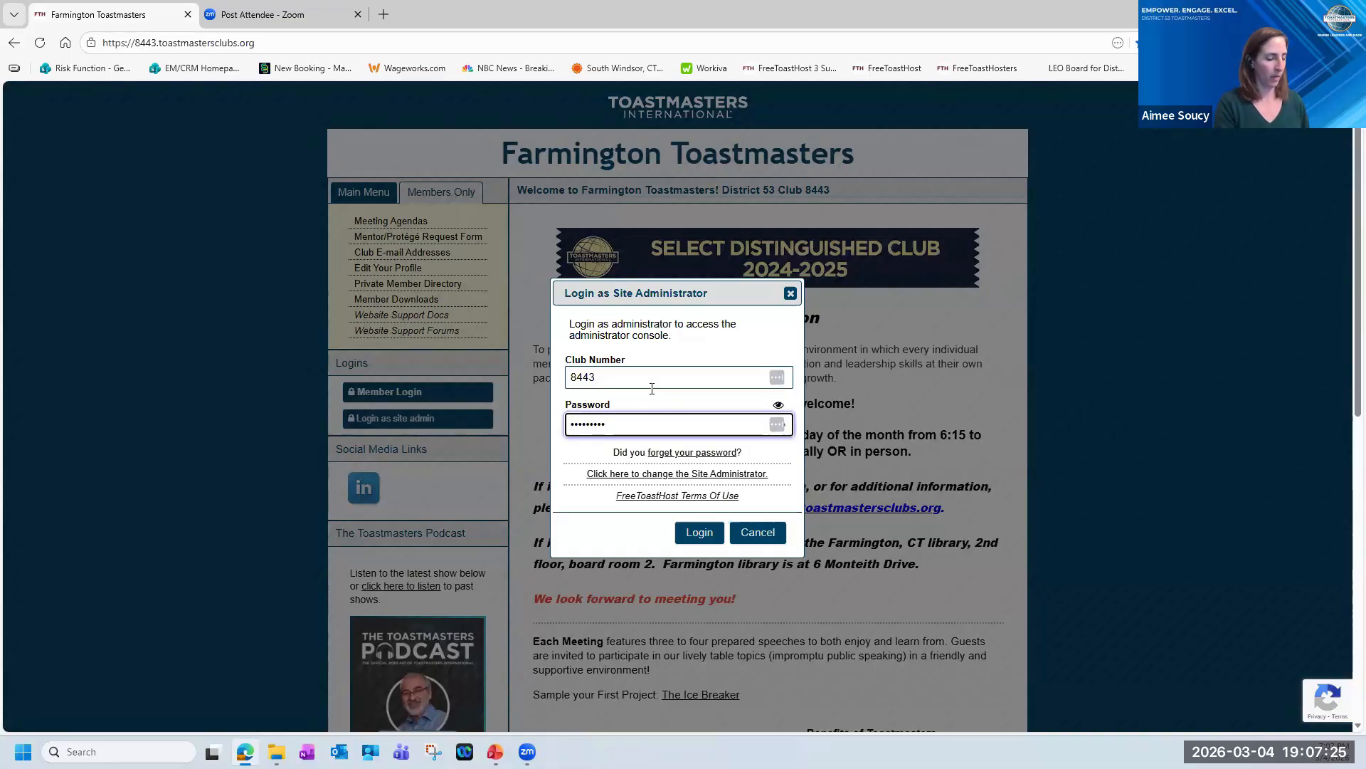
type("•••")
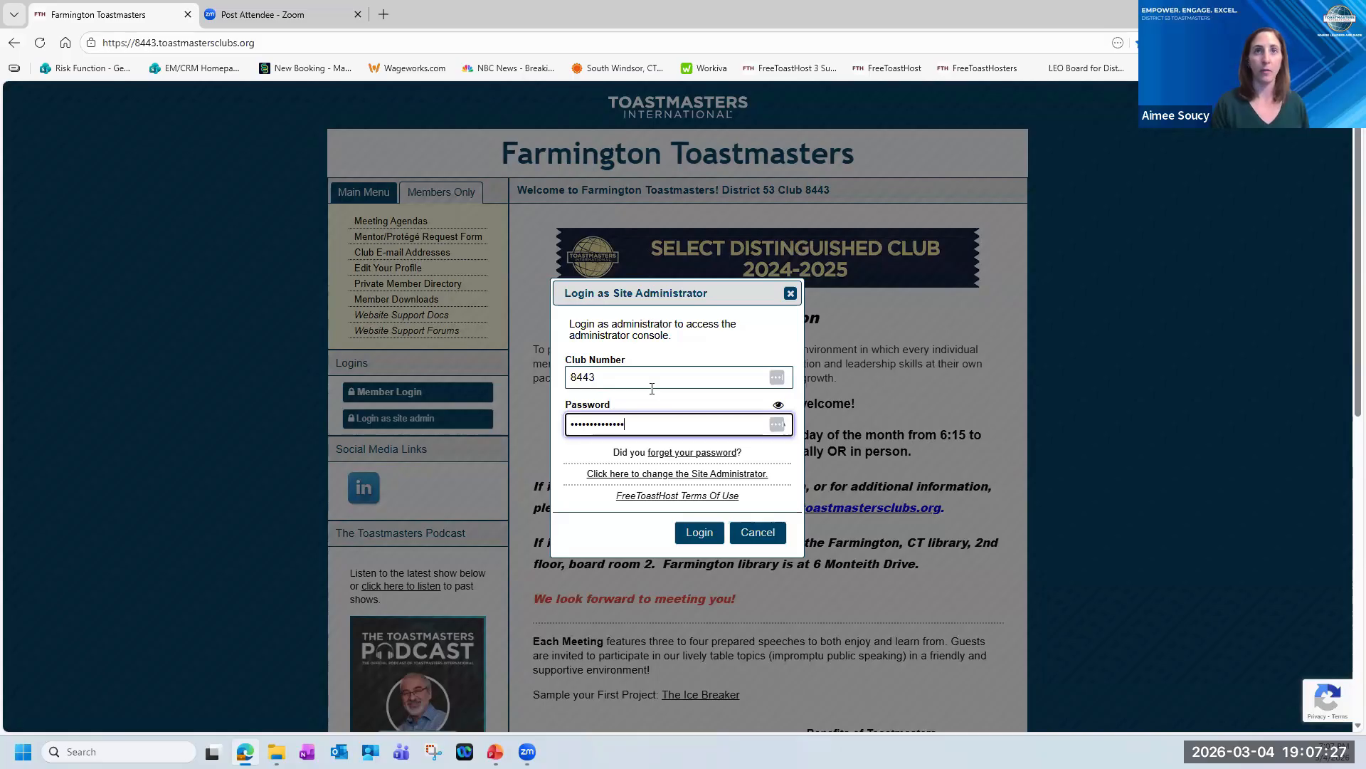
left_click(698, 539)
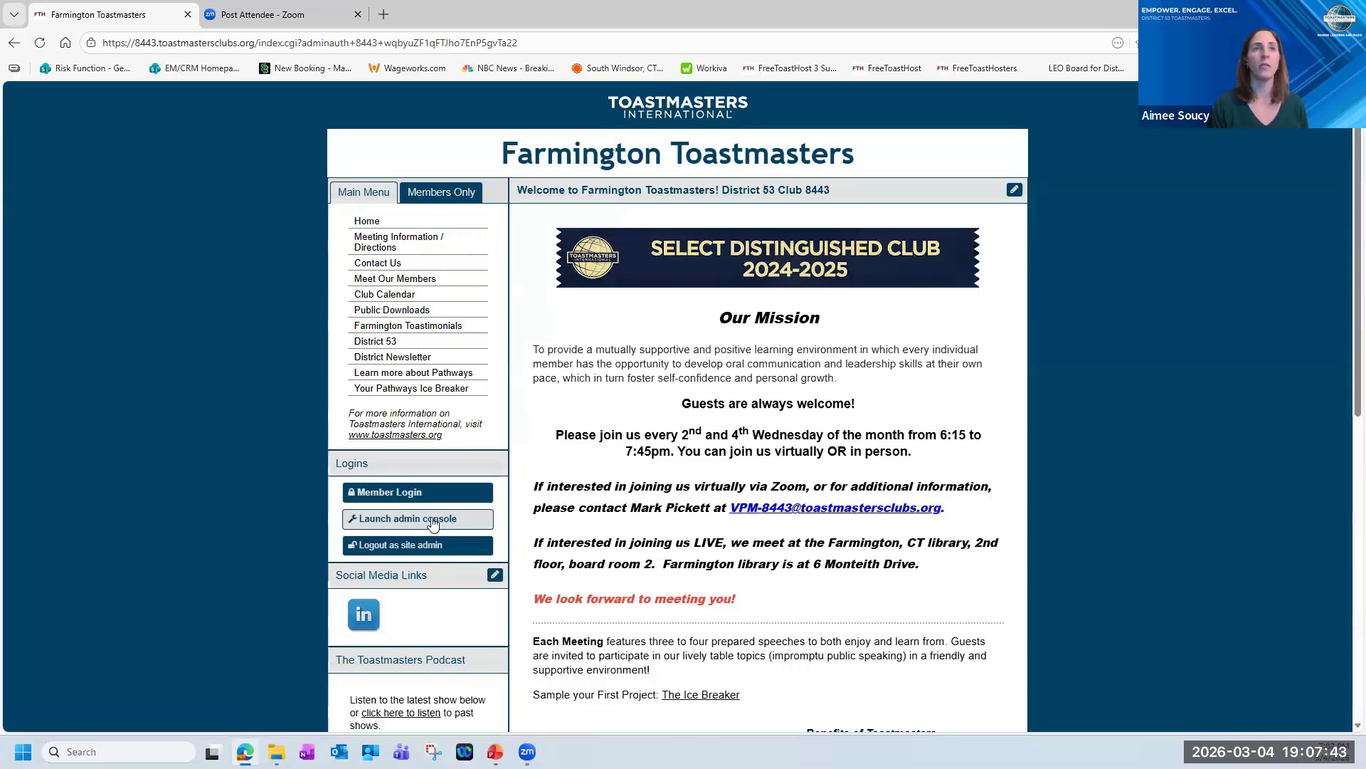
Launch the admin console and look through the available modules, staying in Website Settings.
left_click(468, 523)
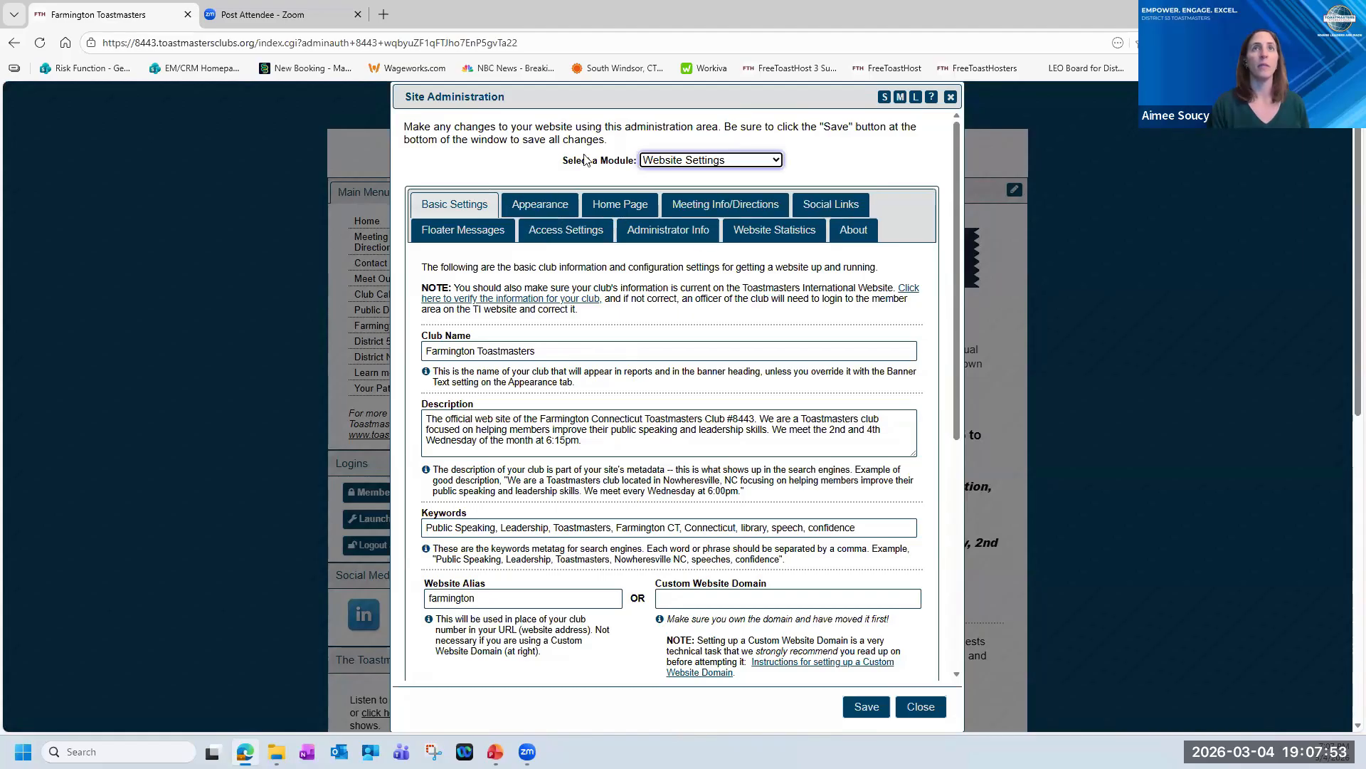
left_click(777, 164)
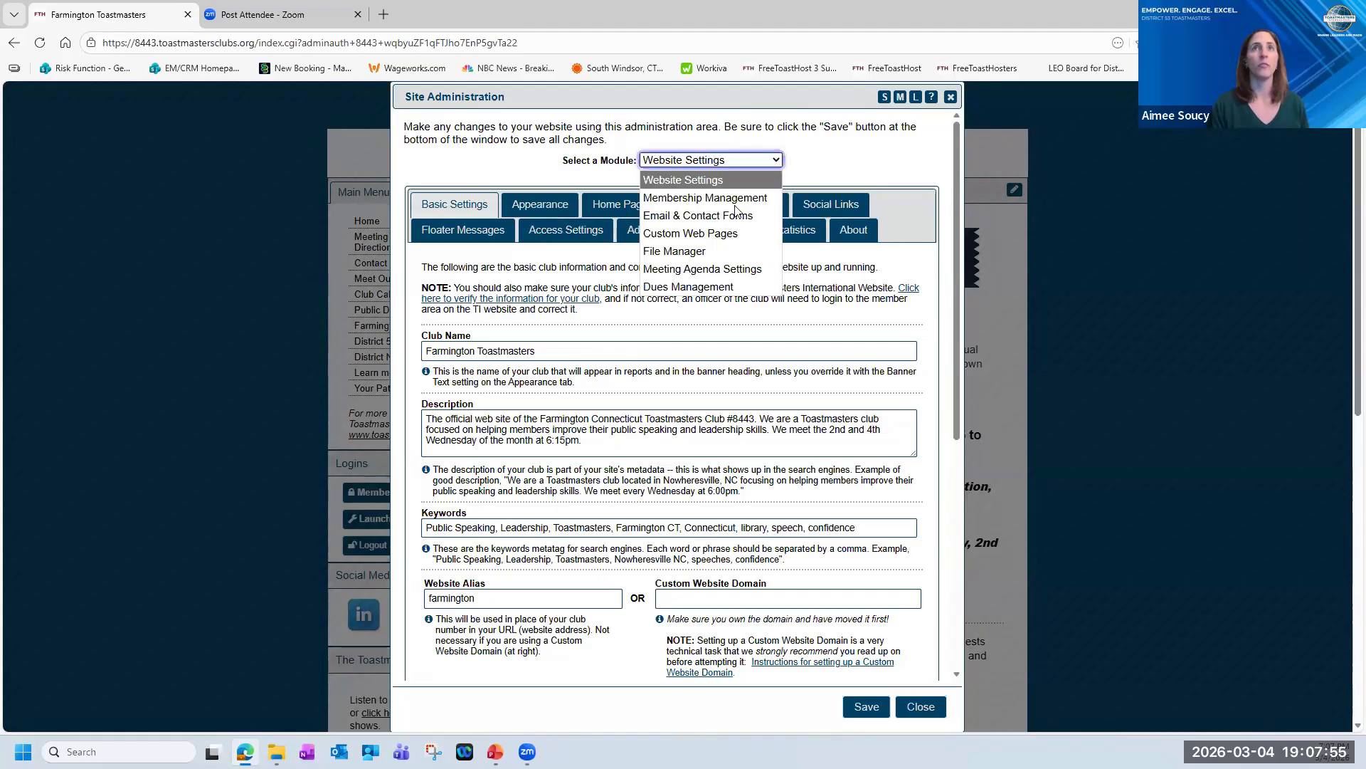
left_click(867, 157)
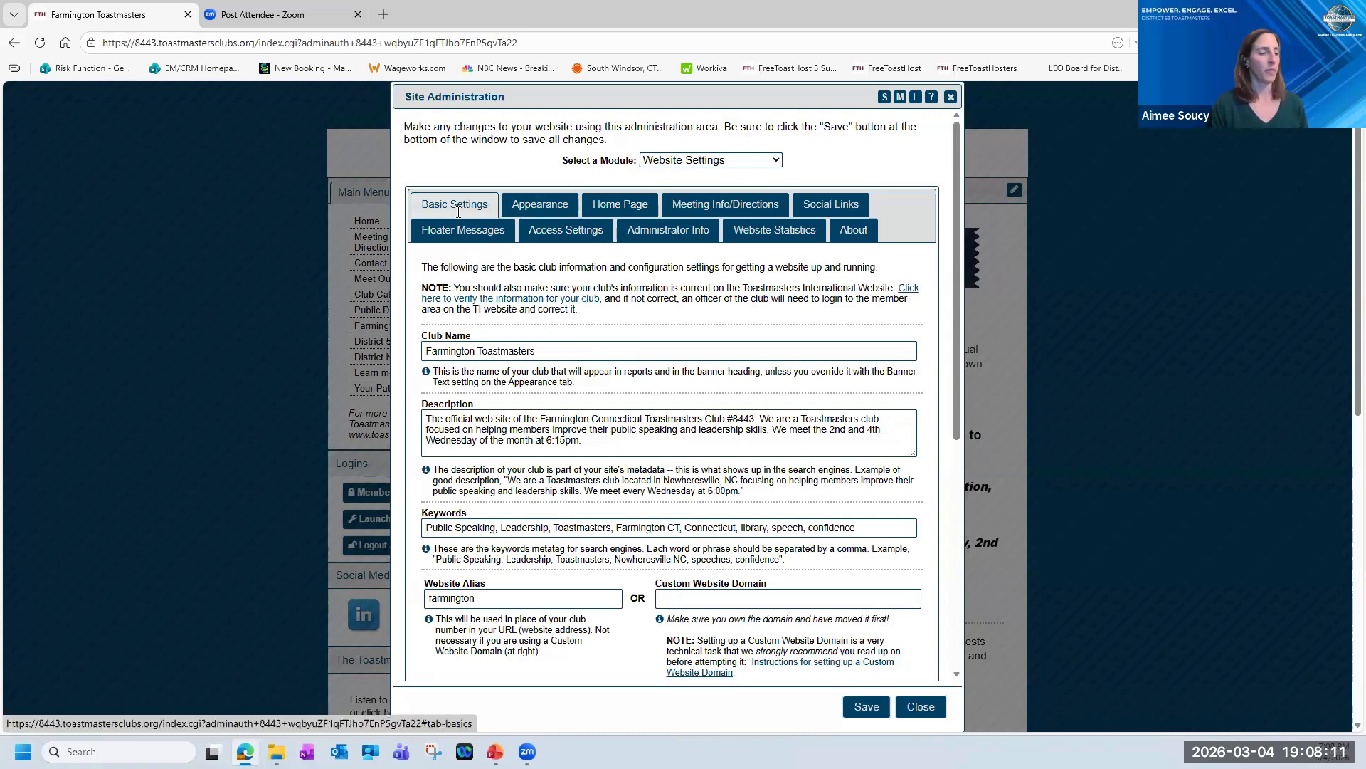
Review the Club Name, Description, Keywords and Website Alias entries in the basic website settings.
triple_click(468, 350)
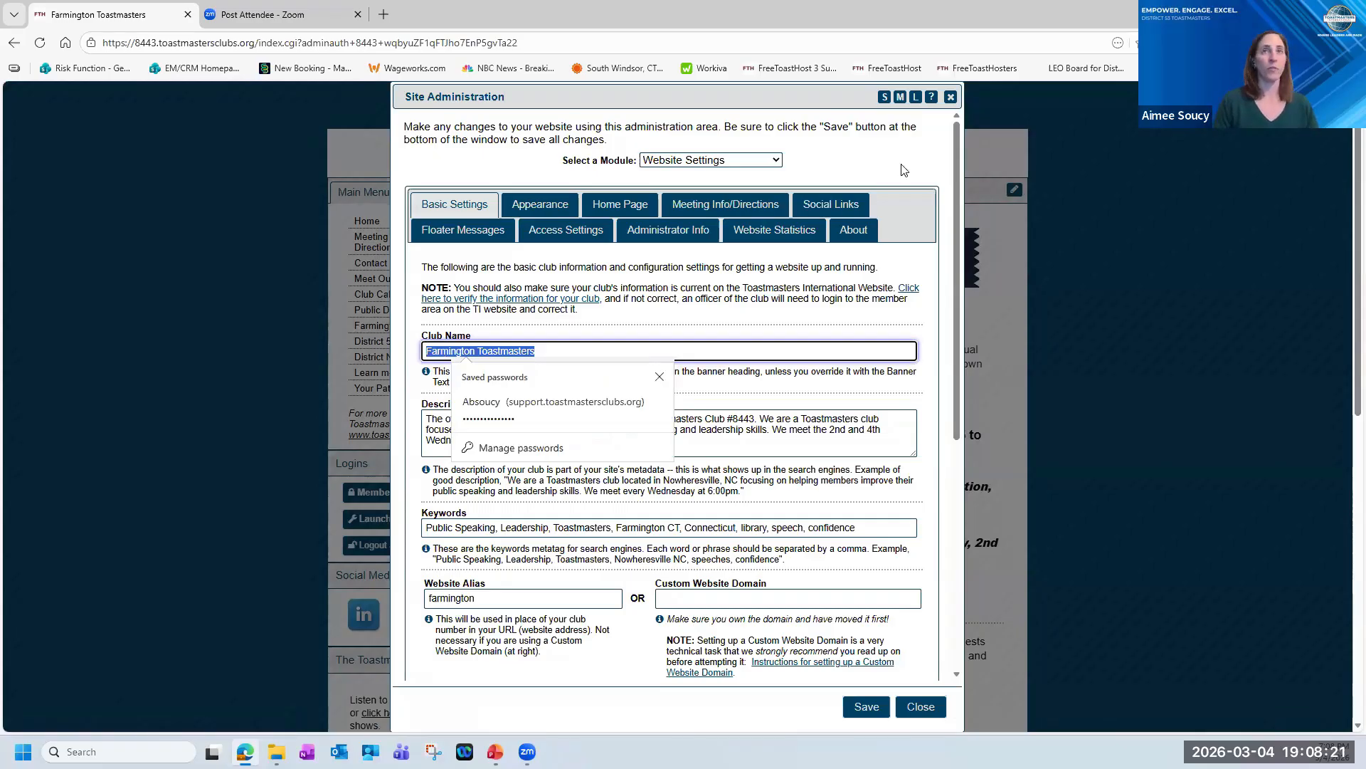
left_click(510, 484)
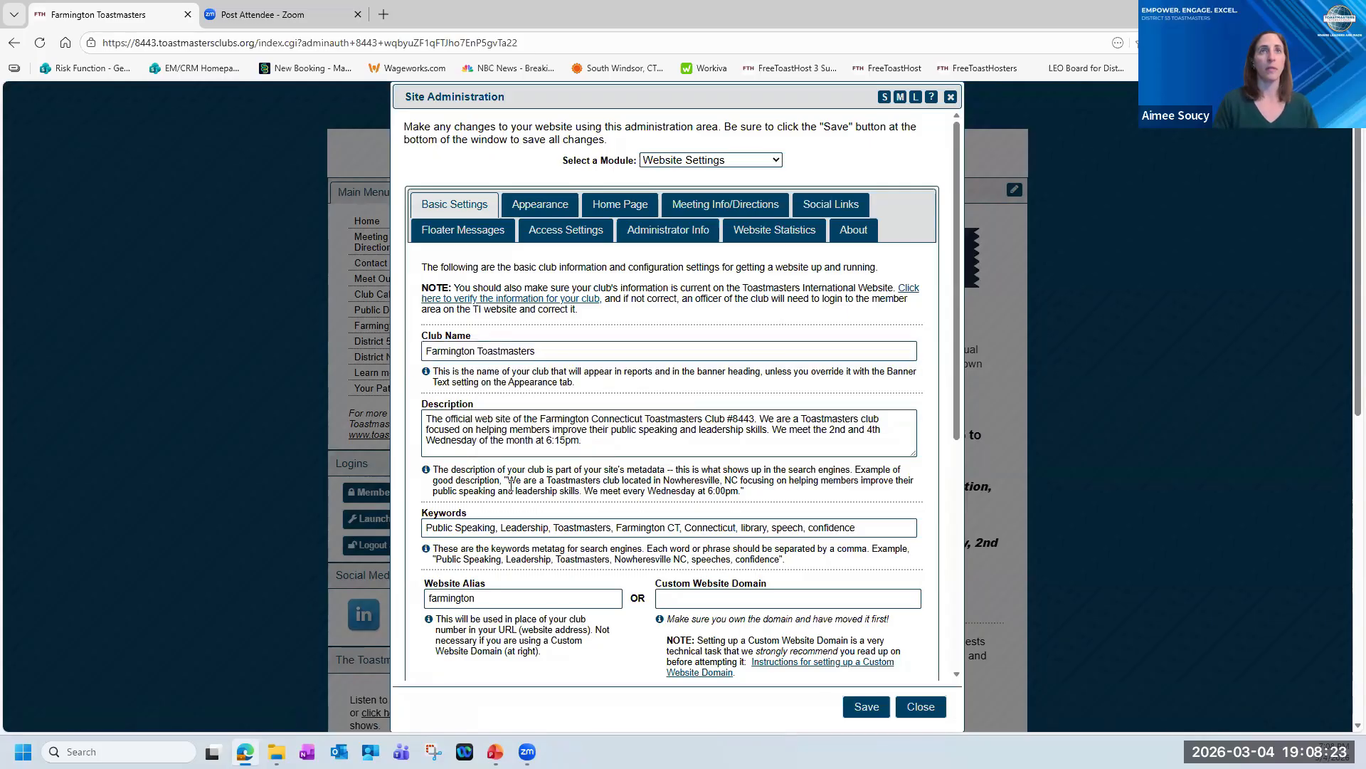
left_click_drag(589, 447, 430, 420)
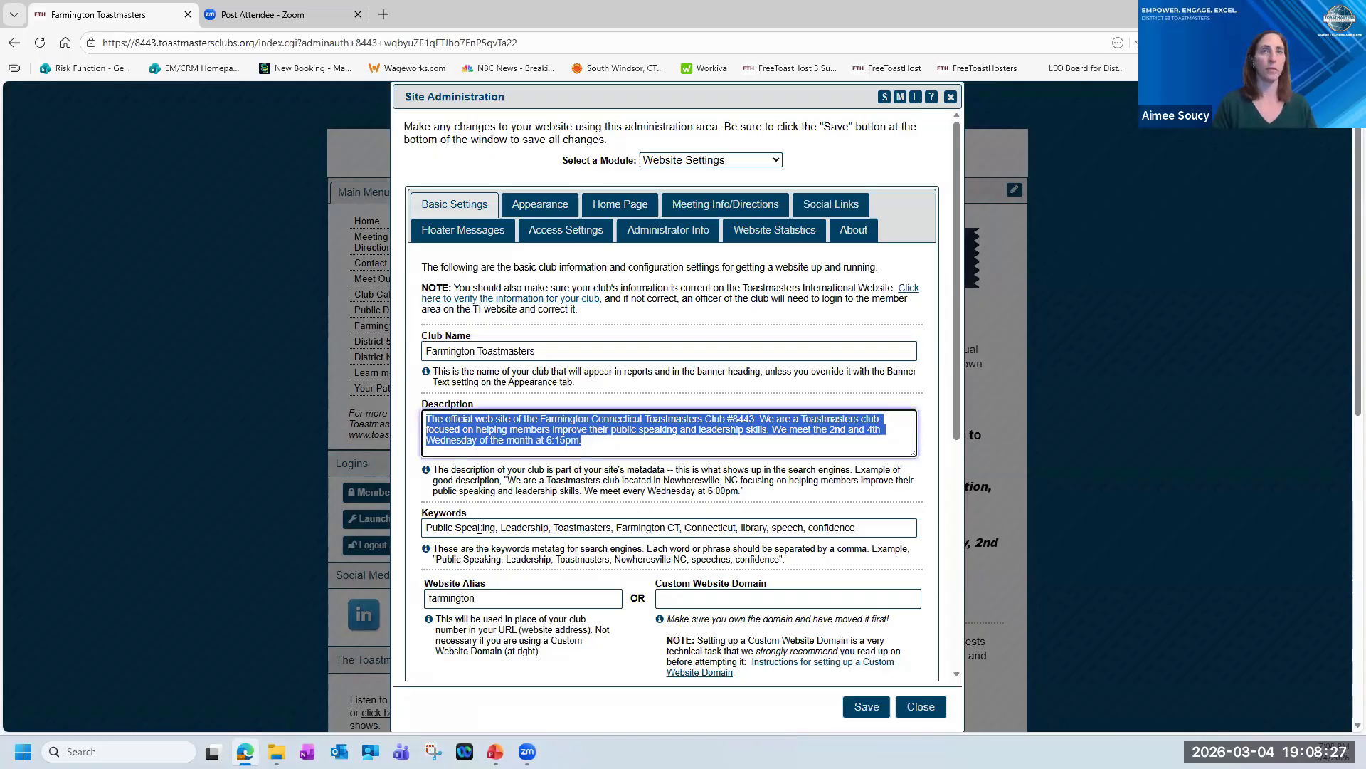
left_click_drag(479, 528, 890, 556)
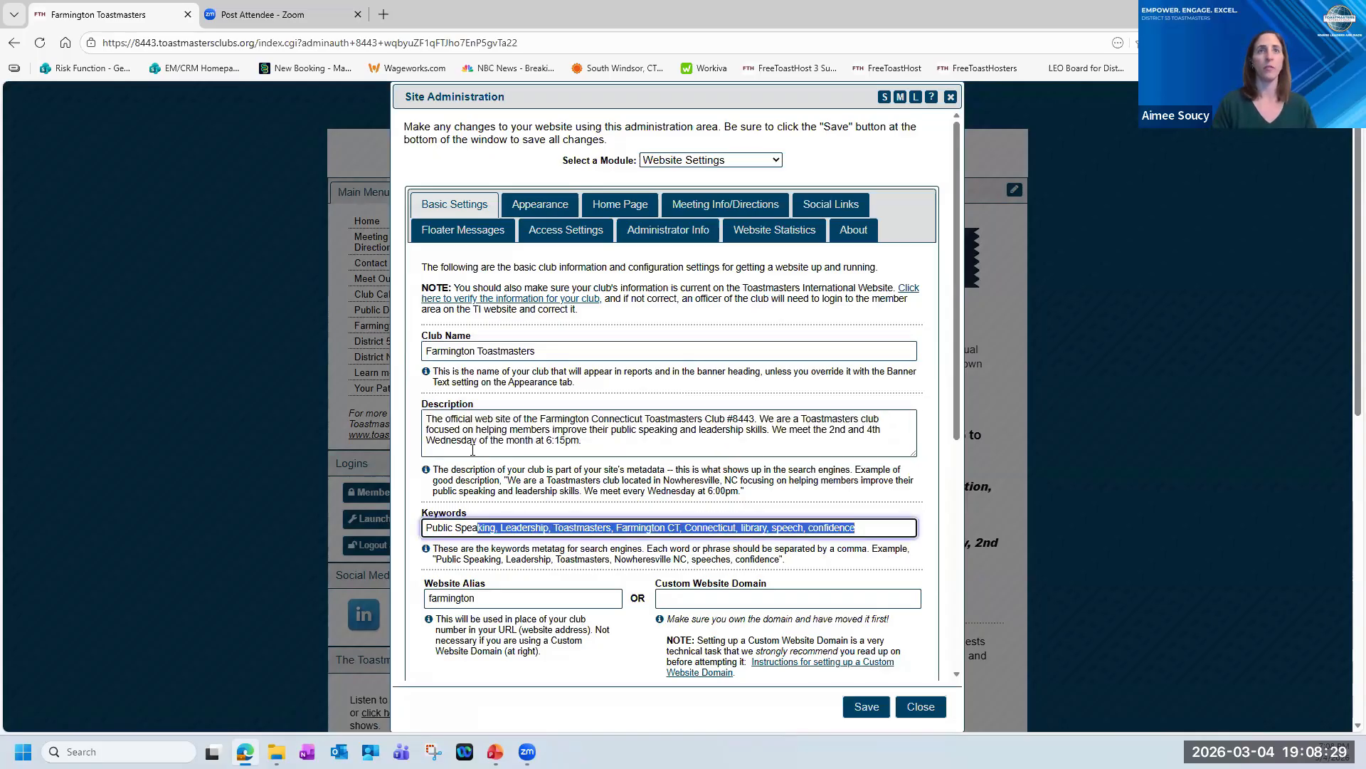
left_click(897, 420)
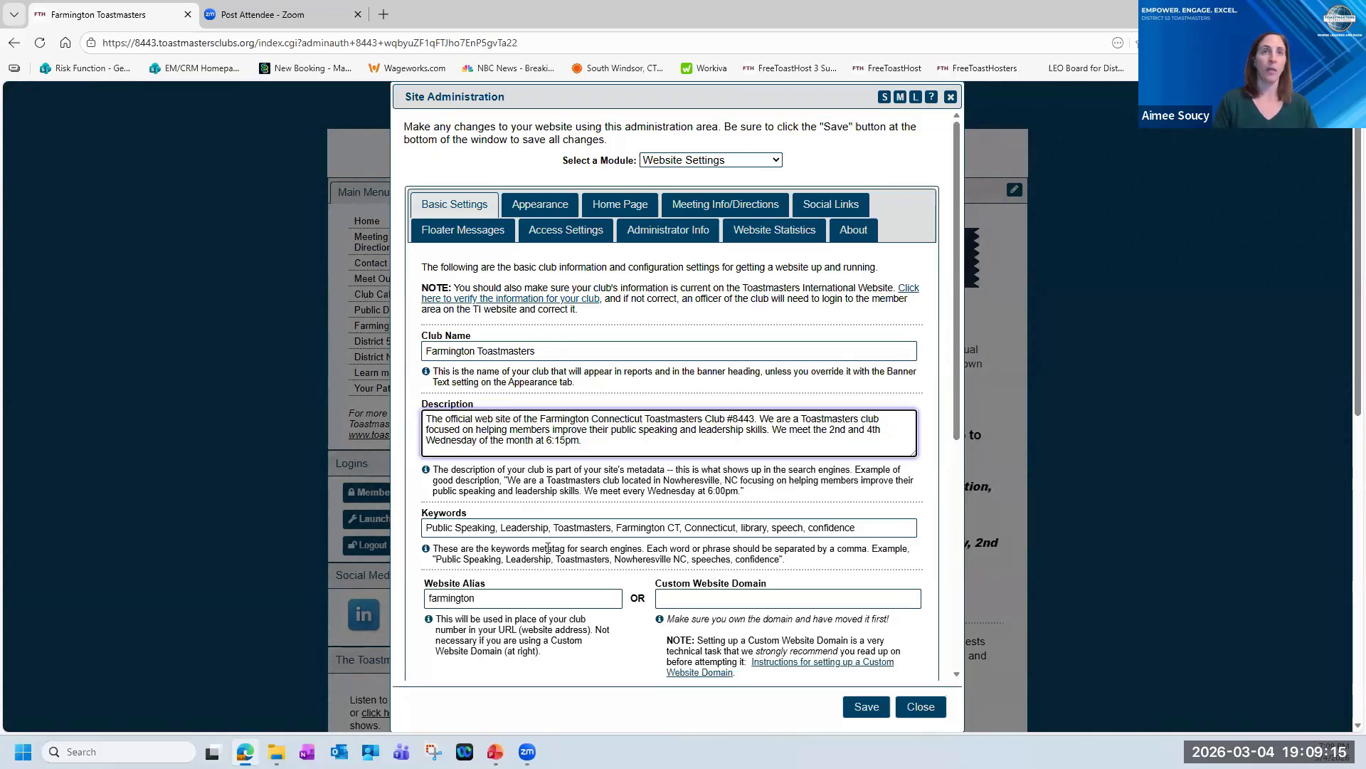
scroll(548, 548, "down", 2)
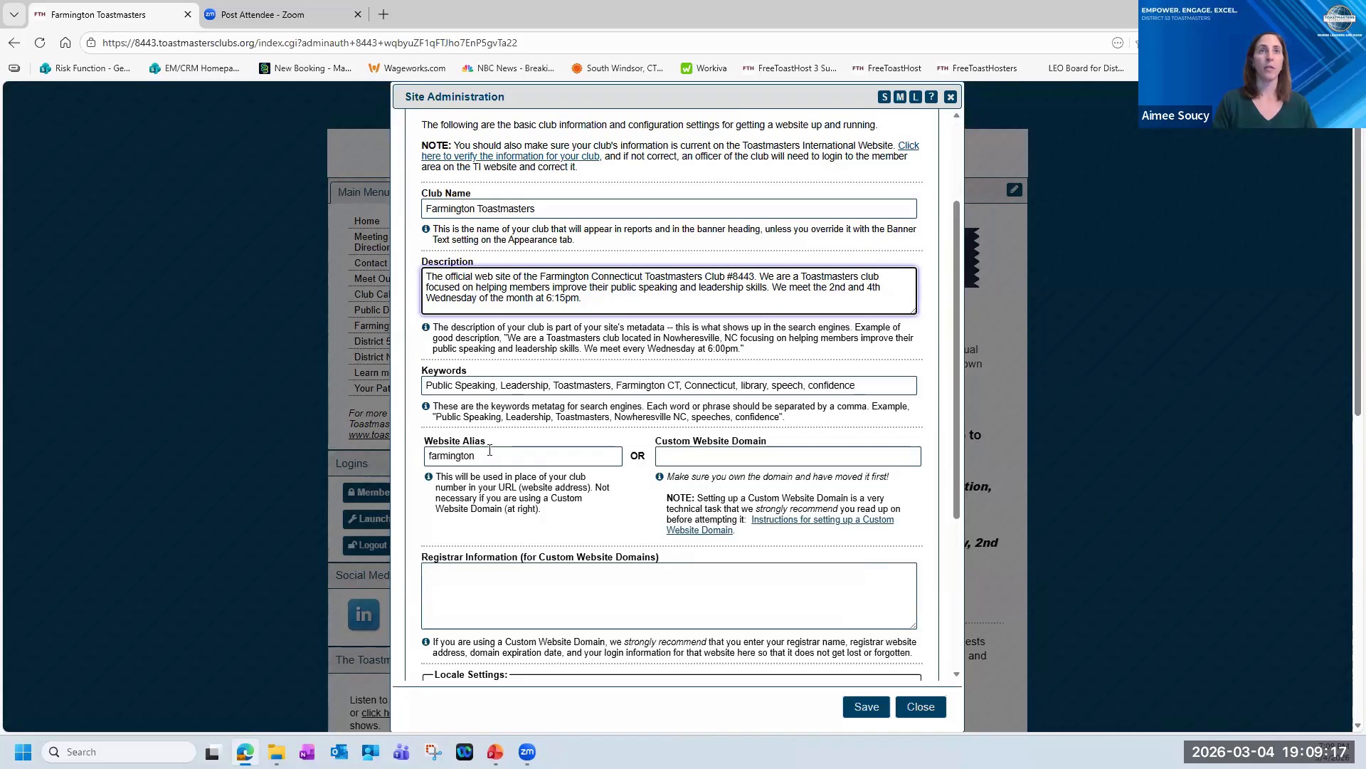
left_click(489, 456)
double_click(490, 455)
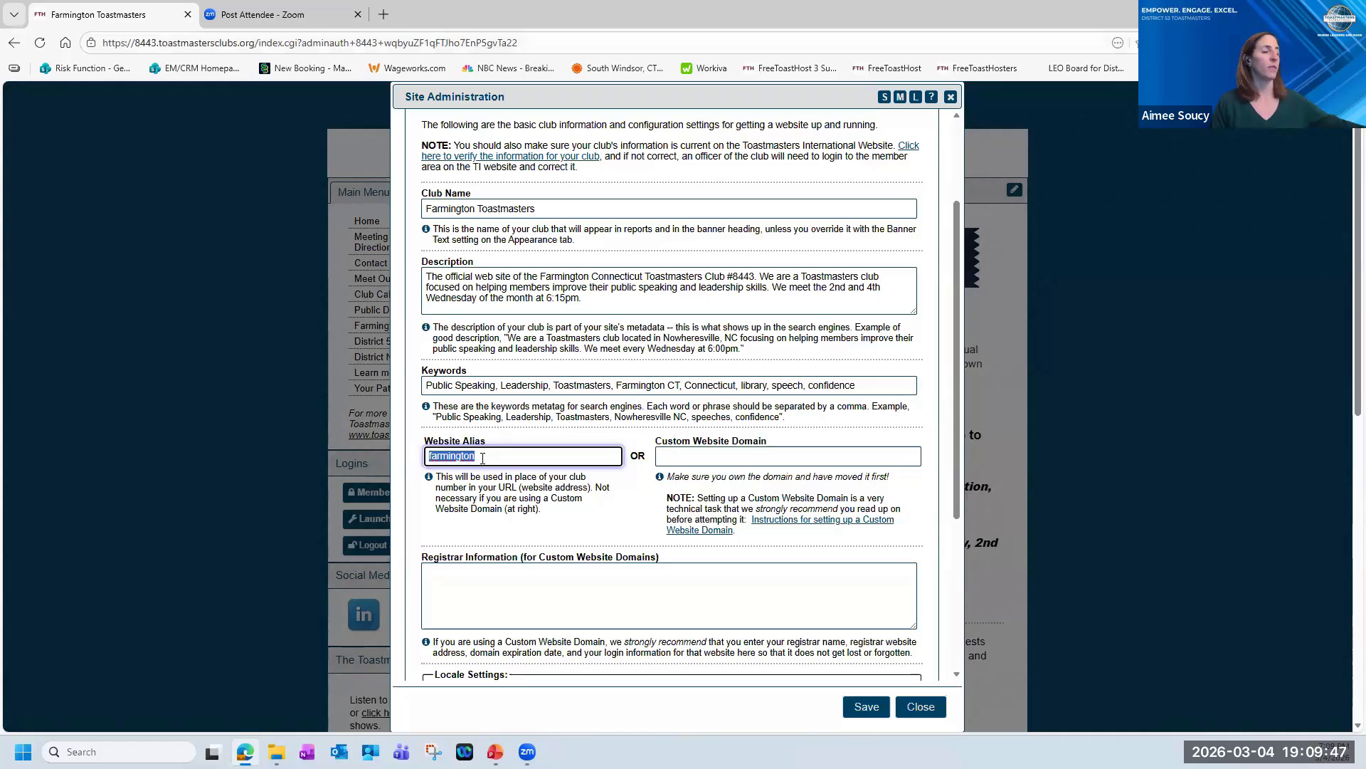
Check the website alias by loading farmington.toastmastersclubs.org in a new tab, and return to the site administration.
left_click(384, 14)
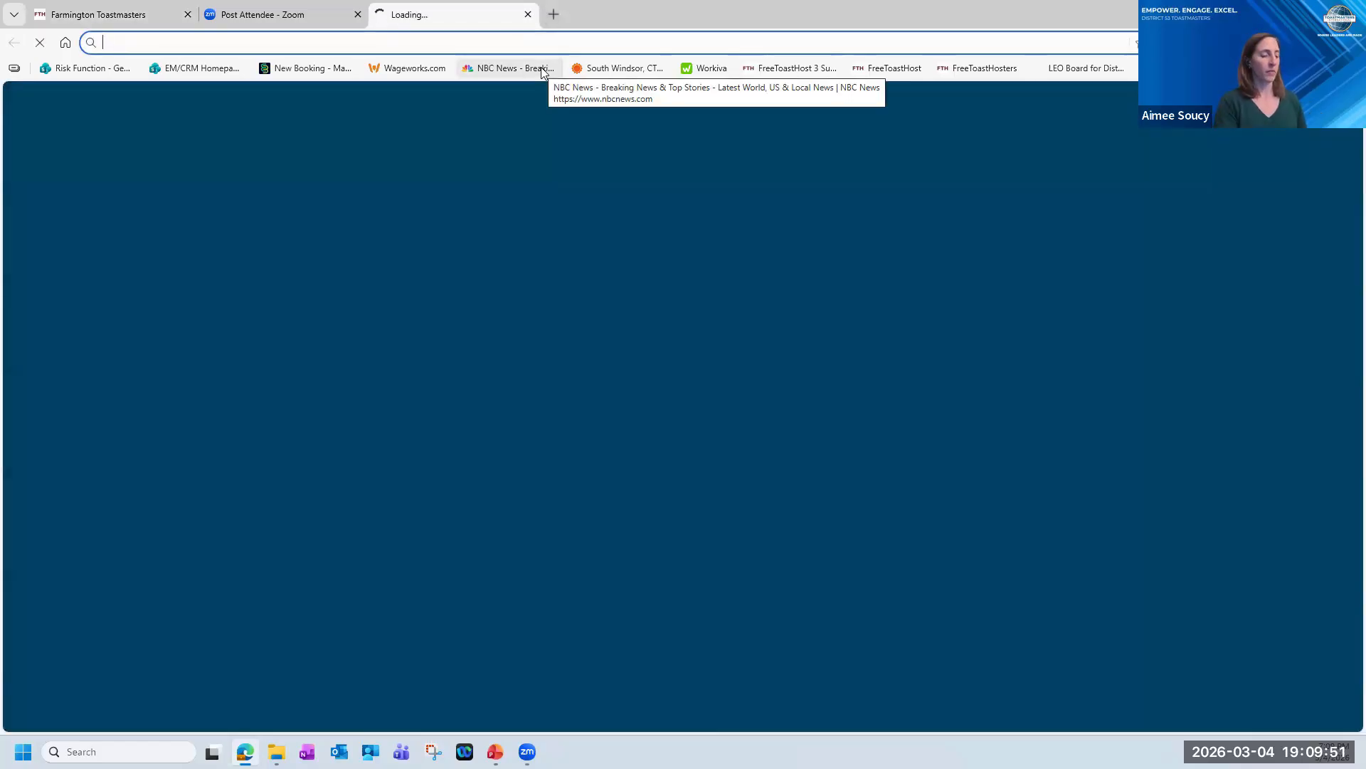
type("farming")
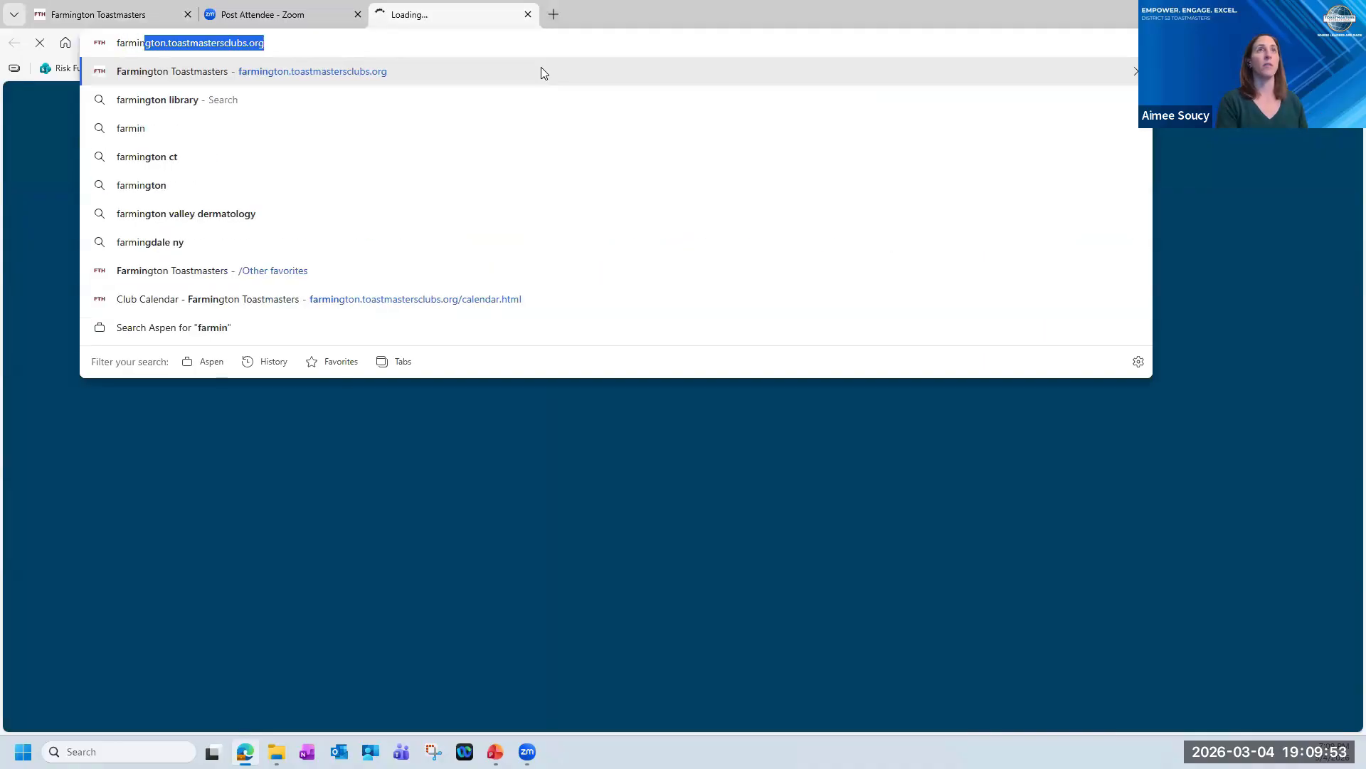
key("Return")
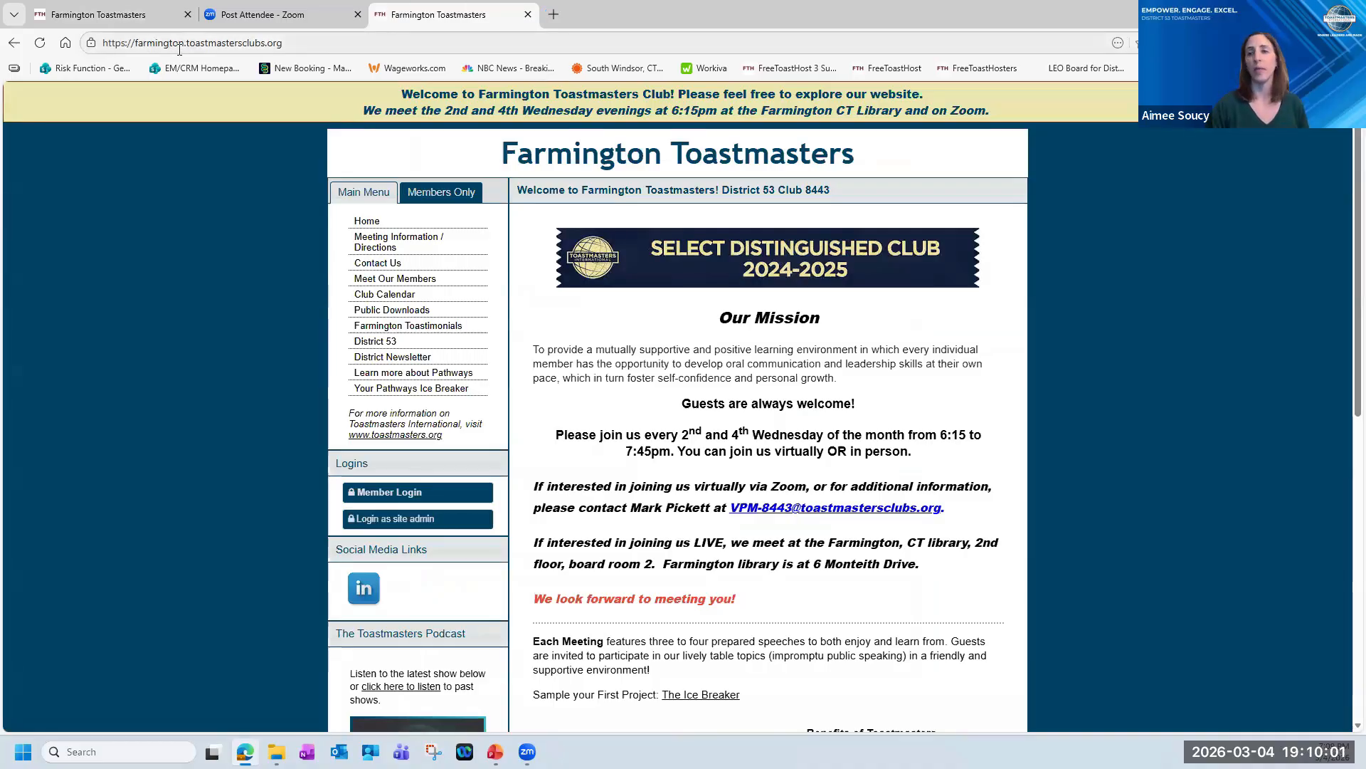
left_click(135, 18)
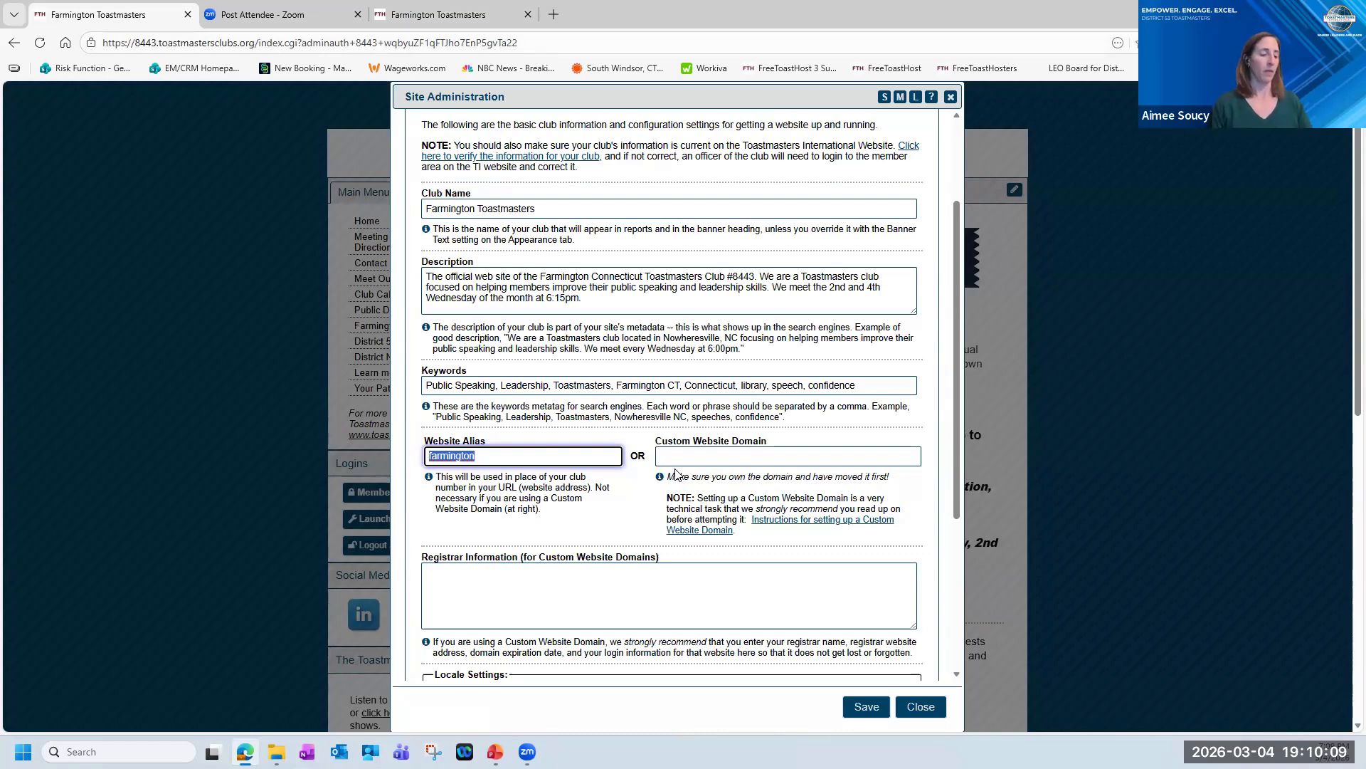
Open the Appearance settings and inspect the color choices for the website background and the logins background.
scroll(776, 356, "up", 1)
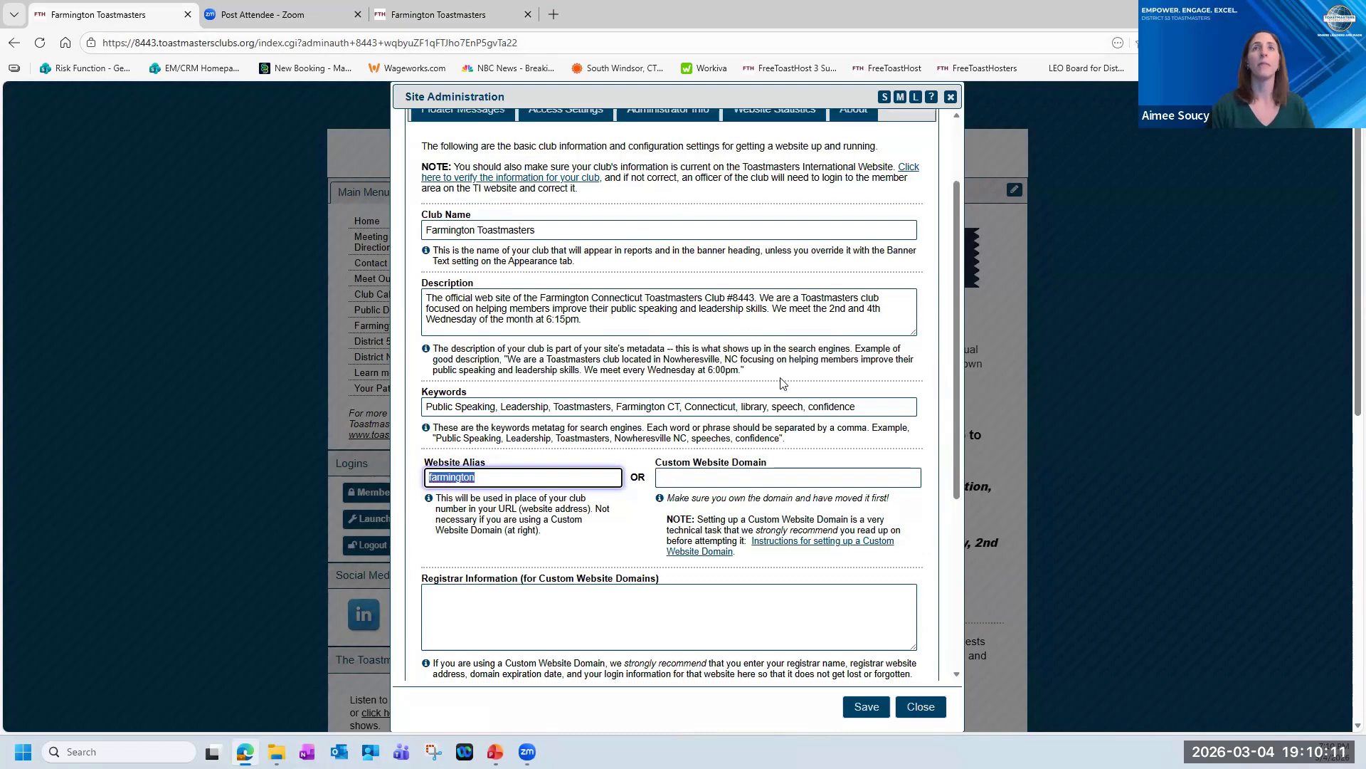
scroll(783, 383, "up", 3)
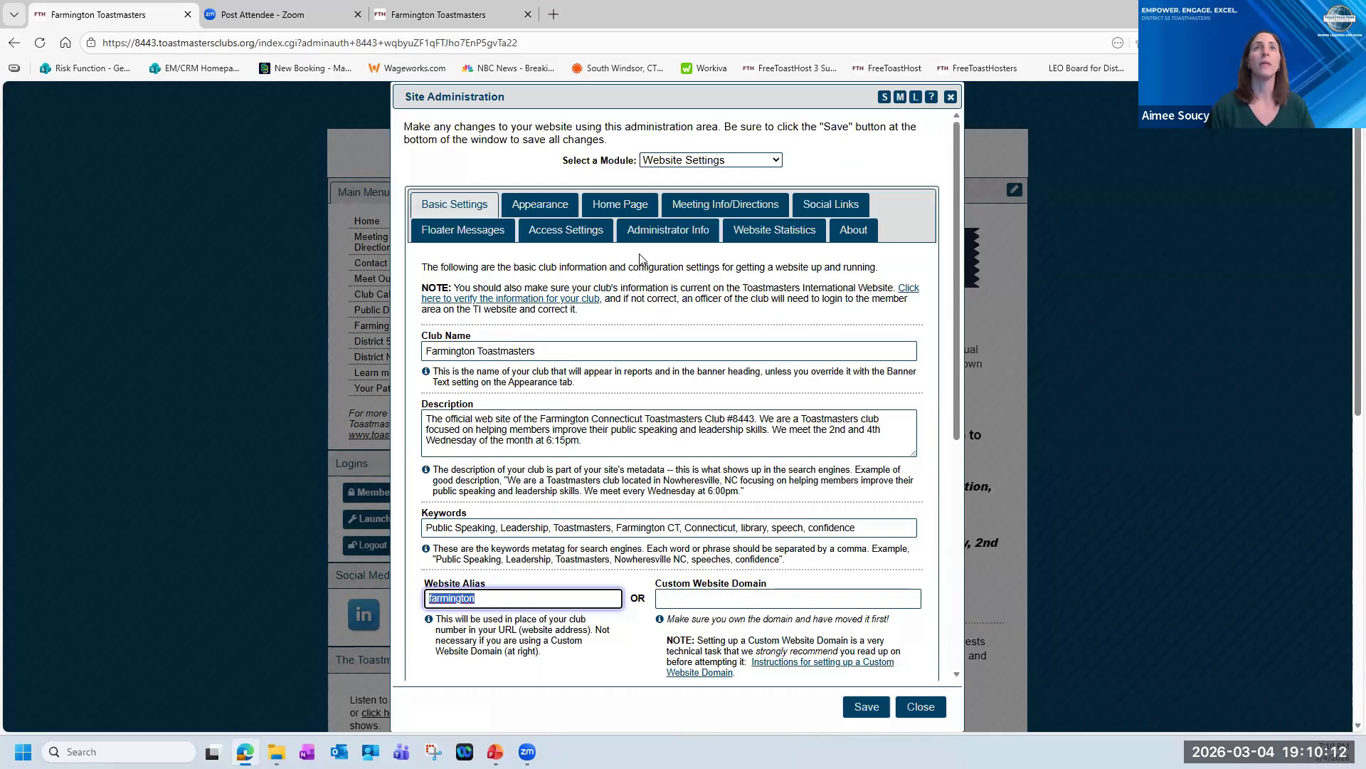
left_click(546, 208)
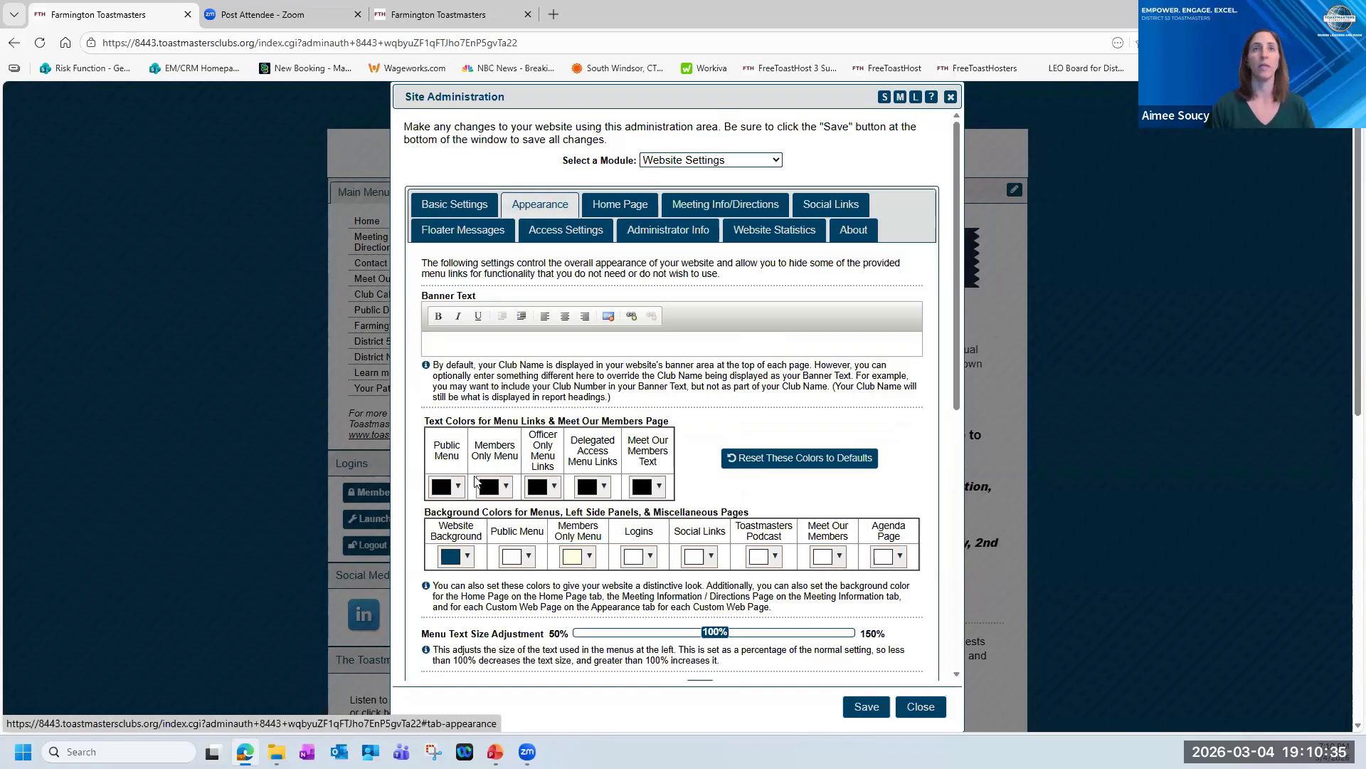
left_click(466, 557)
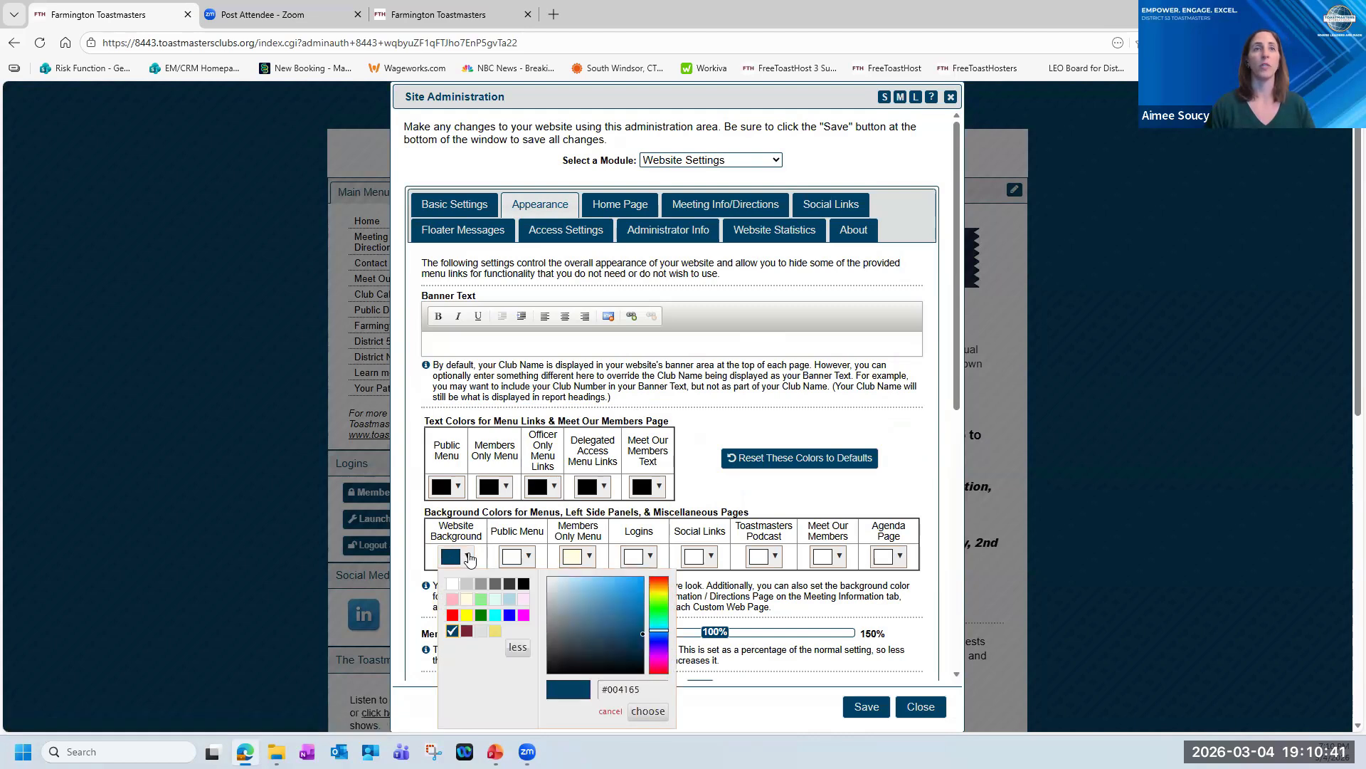
left_click(140, 376)
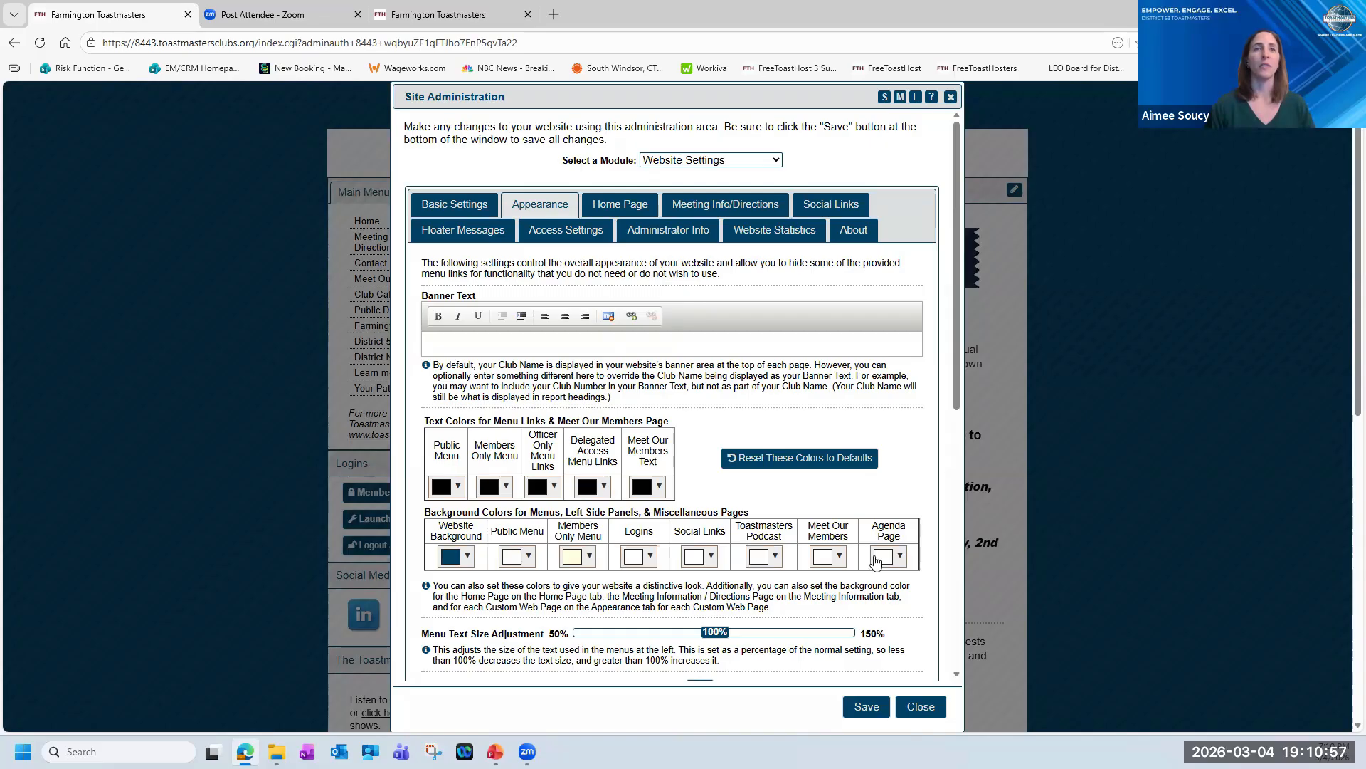
left_click(644, 557)
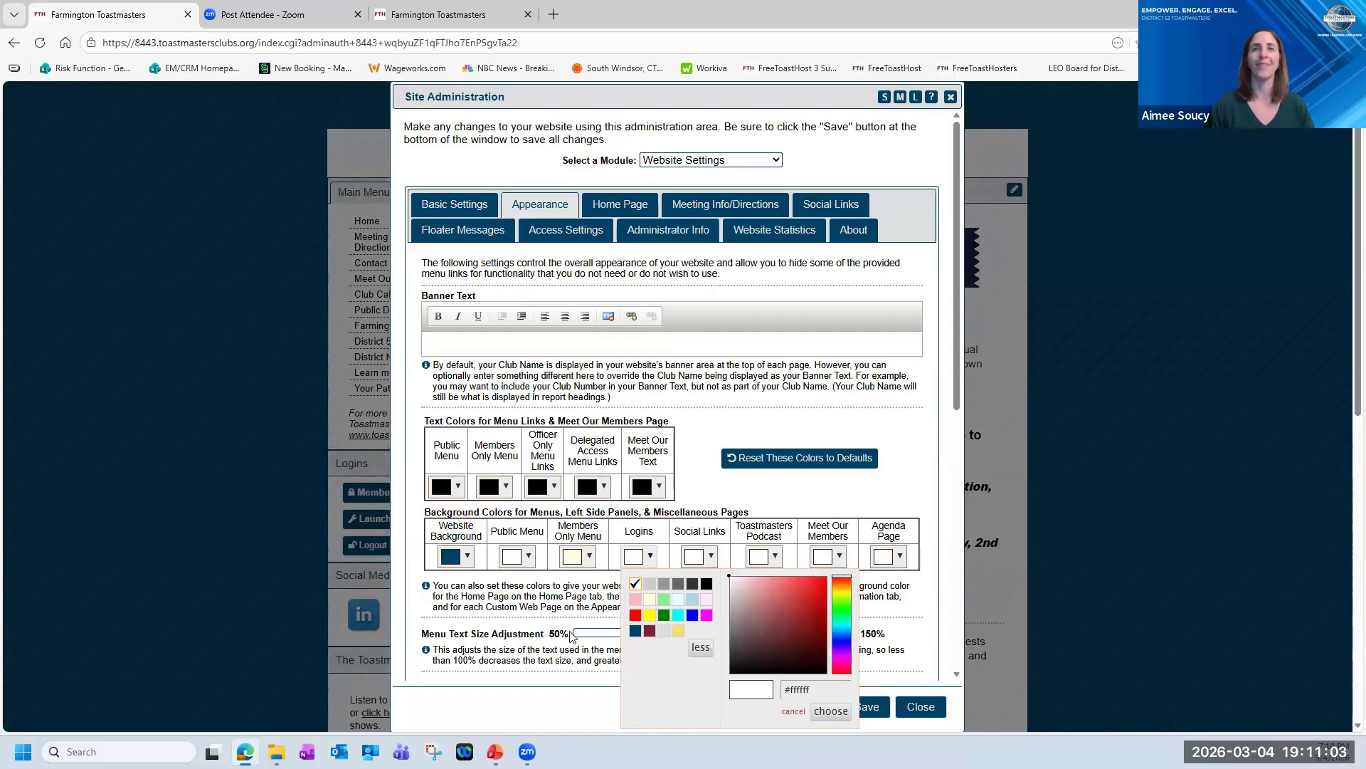
left_click(550, 598)
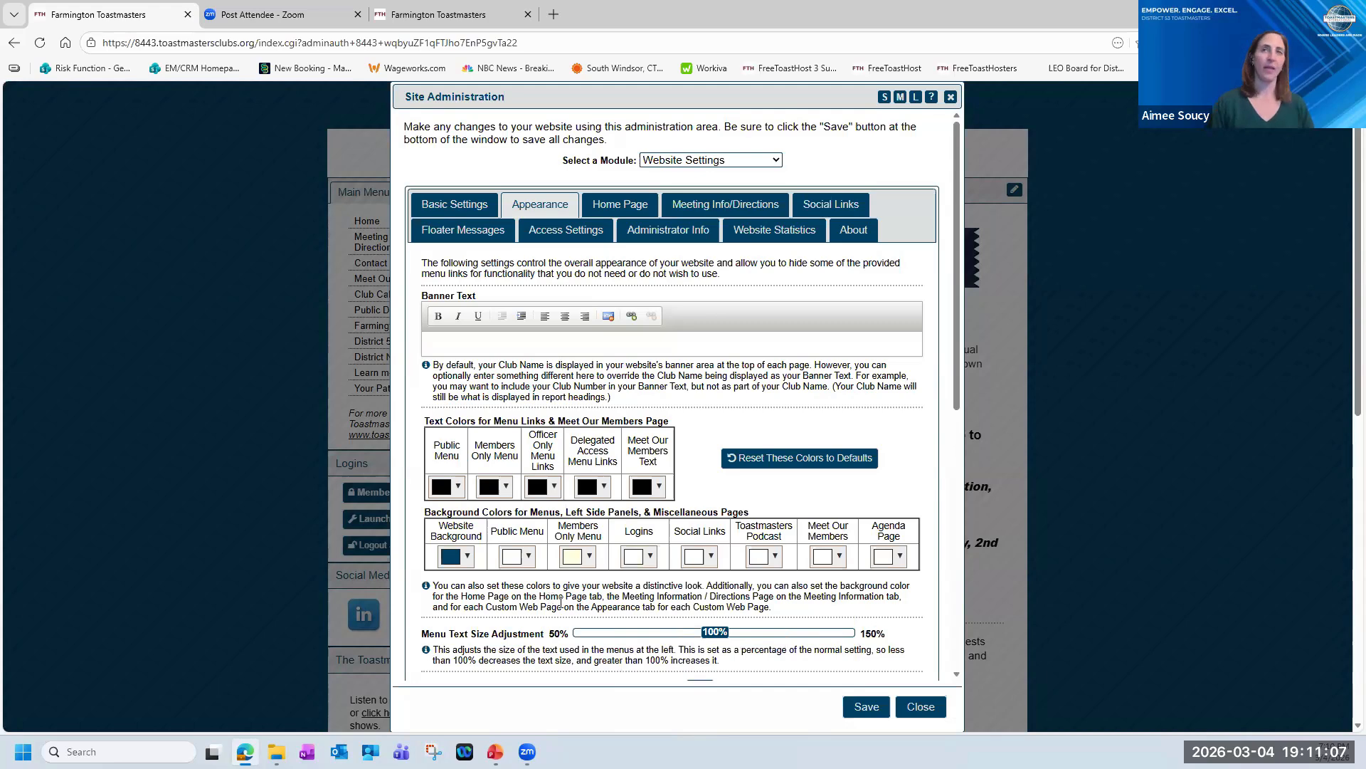
Try BlueToastmastersLogo.gif as the website background wallpaper, and reset the selection to NONE-No Background Image/Pattern.
scroll(701, 611, "down", 4)
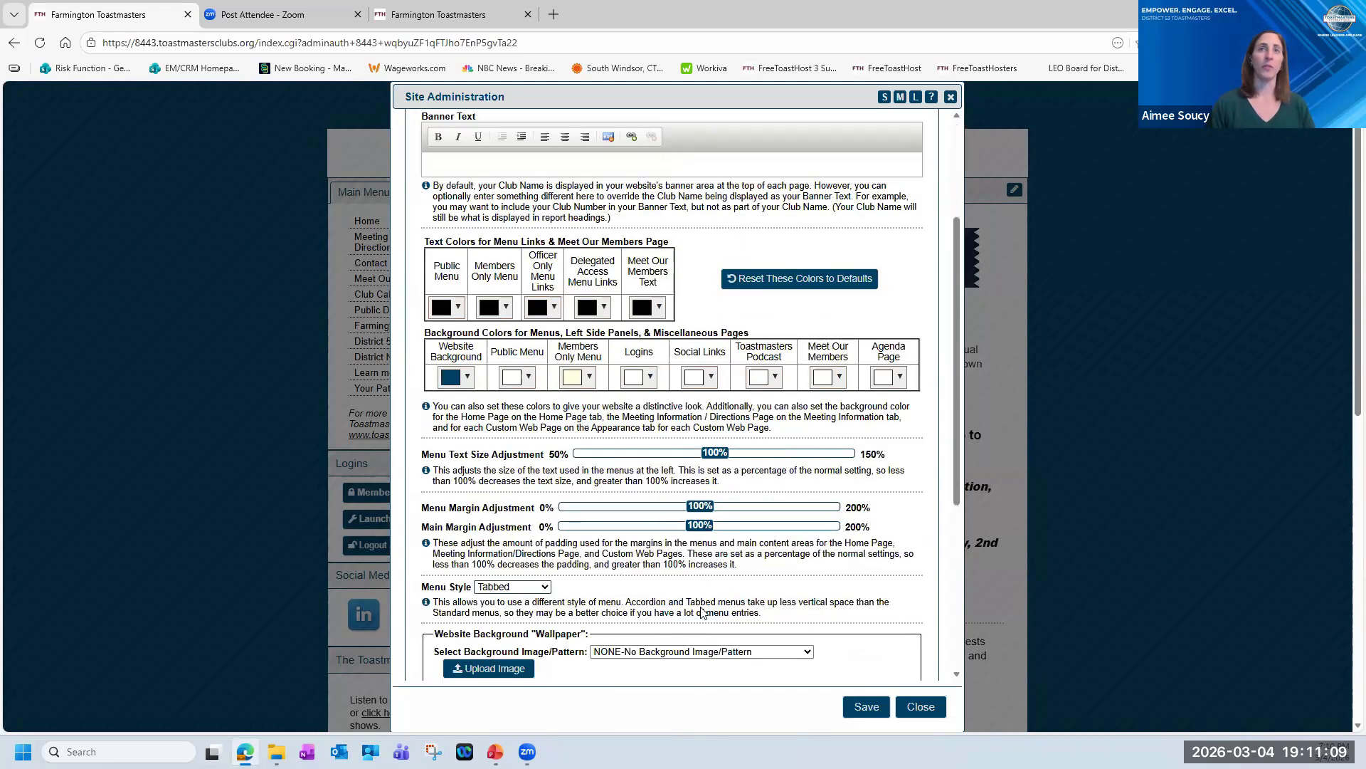
scroll(663, 542, "down", 2)
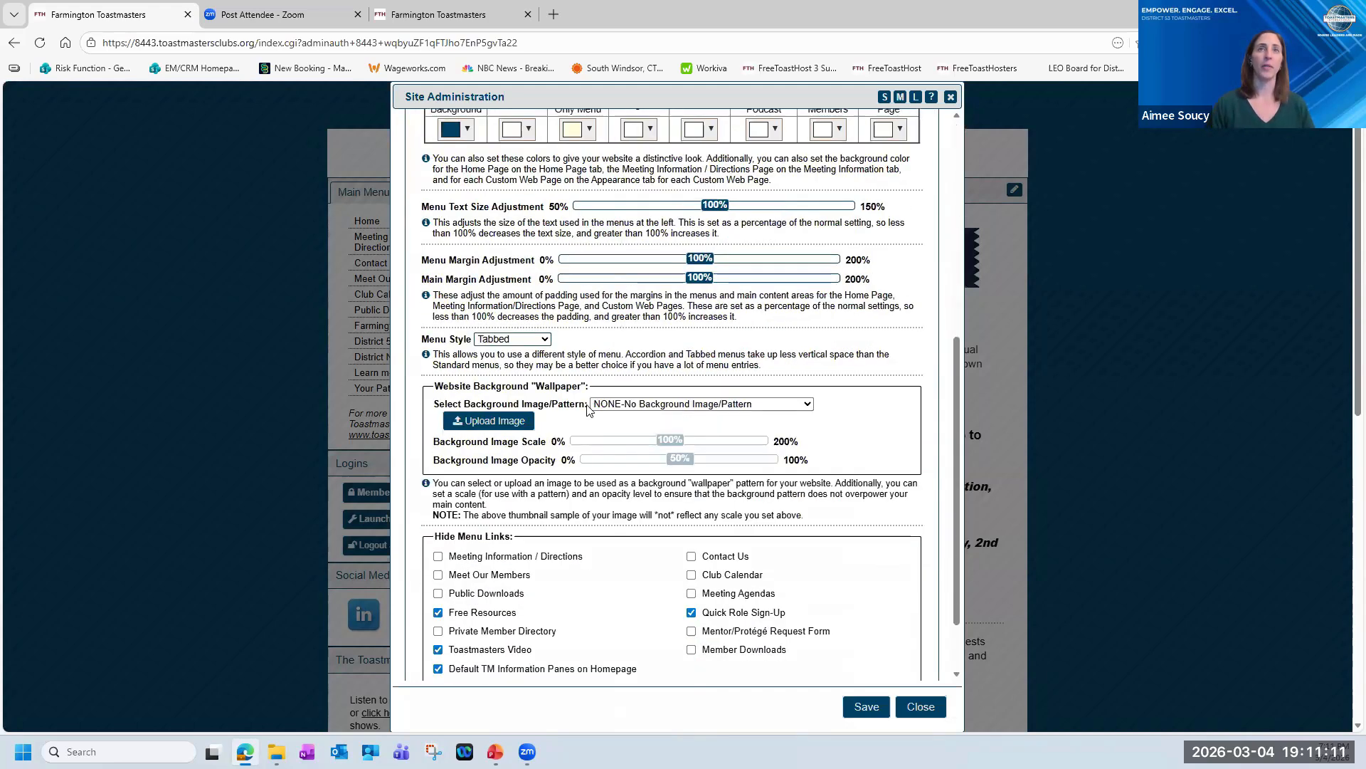
scroll(555, 400, "down", 1)
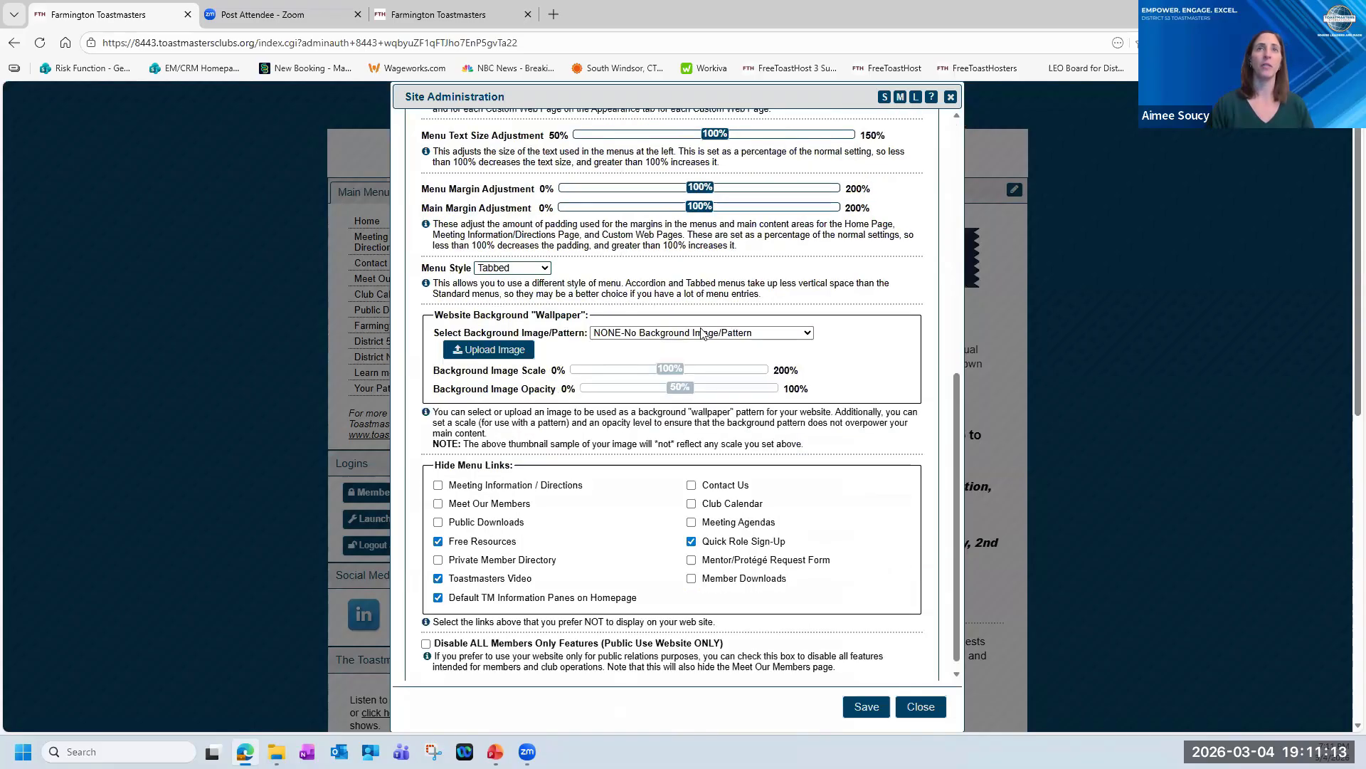
left_click(808, 332)
scroll(712, 531, "down", 4)
scroll(712, 530, "down", 7)
scroll(710, 529, "up", 8)
left_click(704, 501)
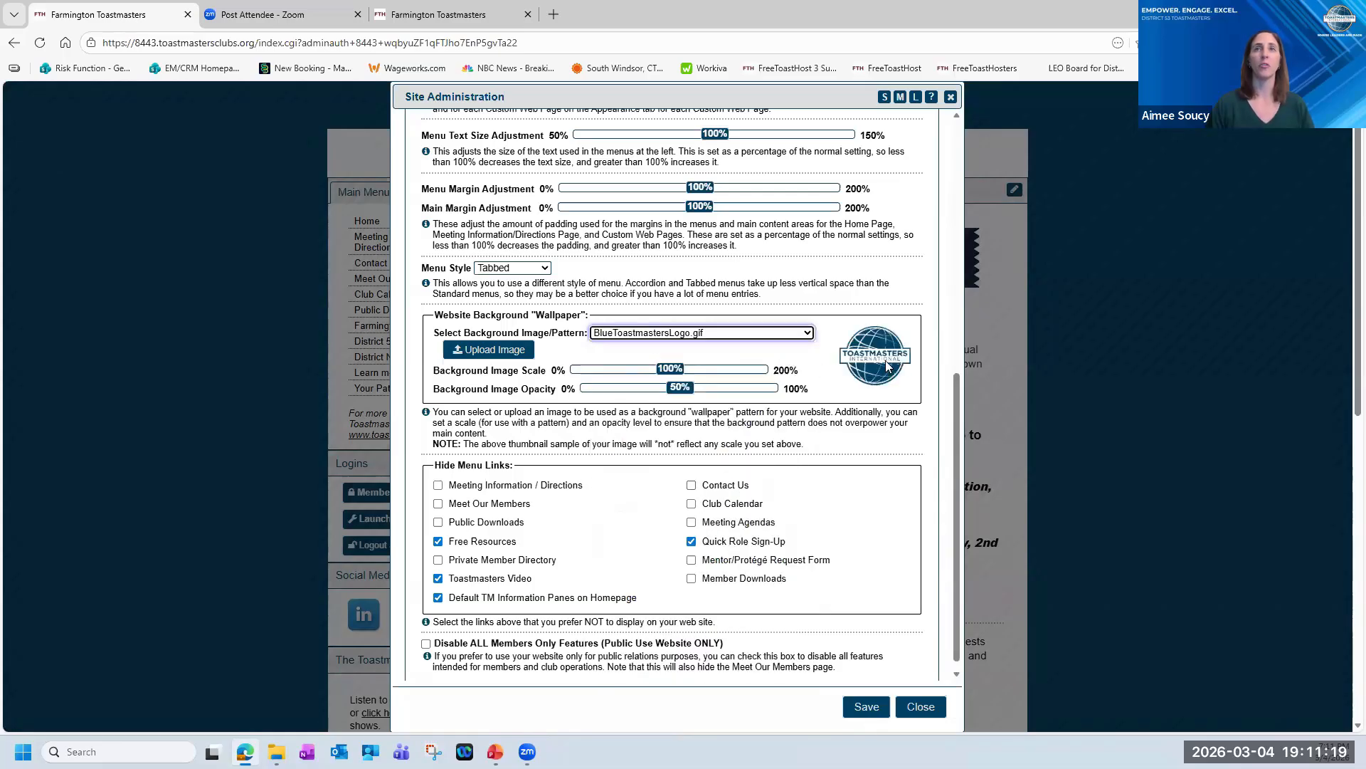
left_click(808, 334)
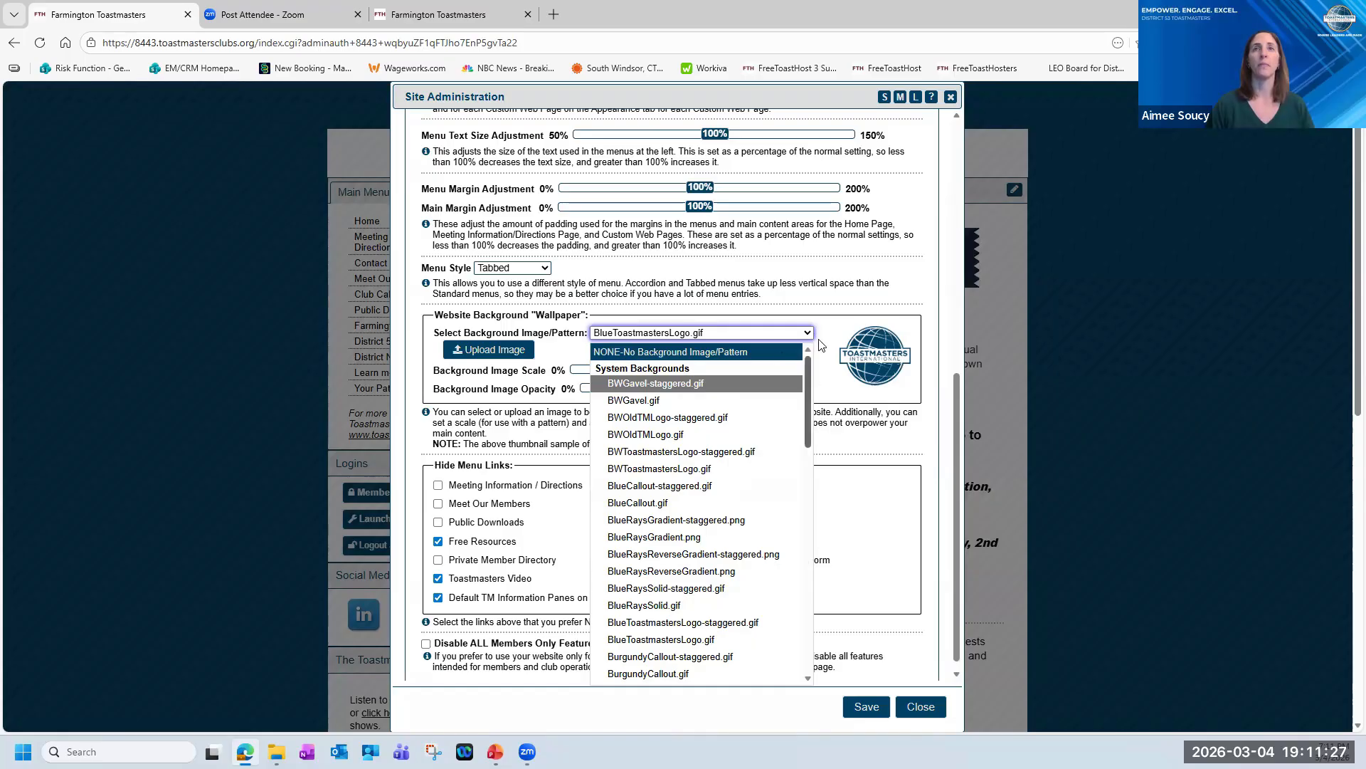
left_click(740, 353)
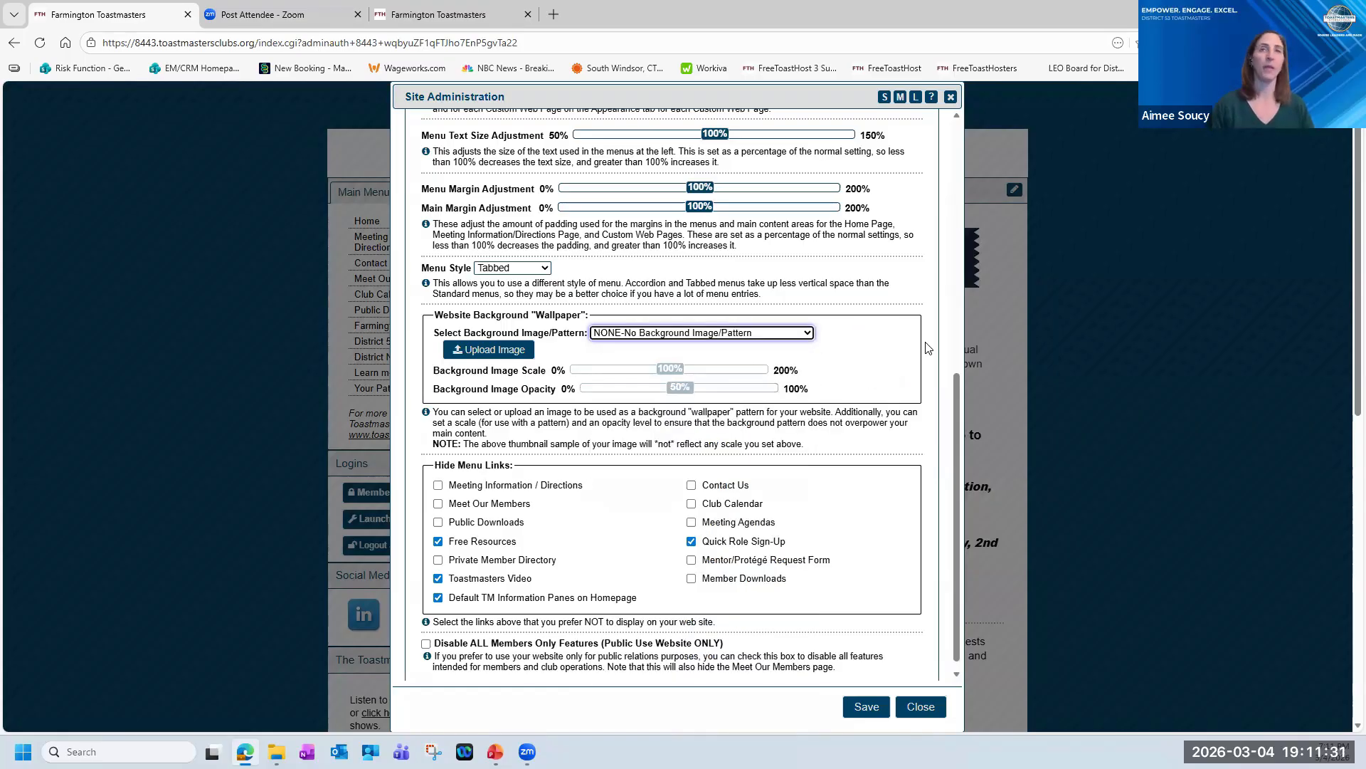
Review the Hide Menu Links options, close the site administration to view the website's main menu, and relaunch the admin console.
scroll(654, 457, "down", 1)
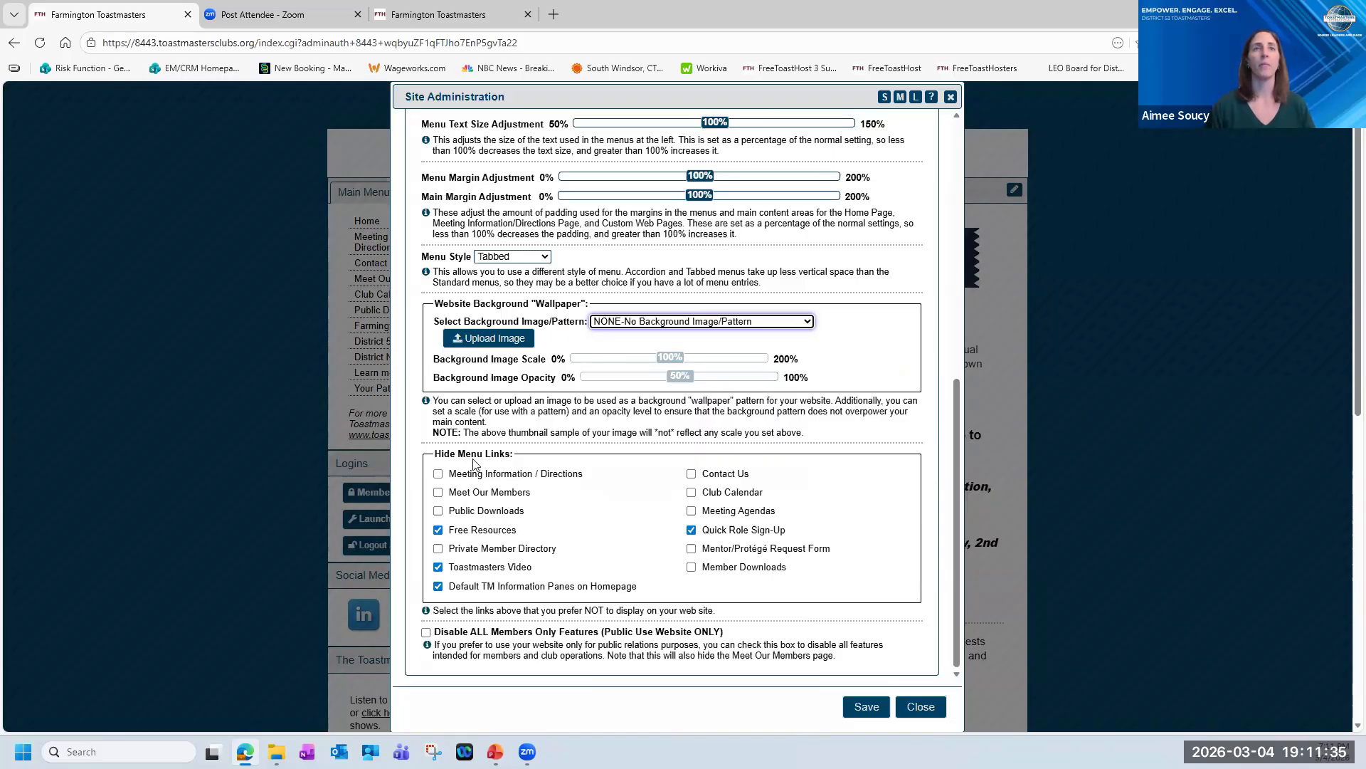
left_click(919, 712)
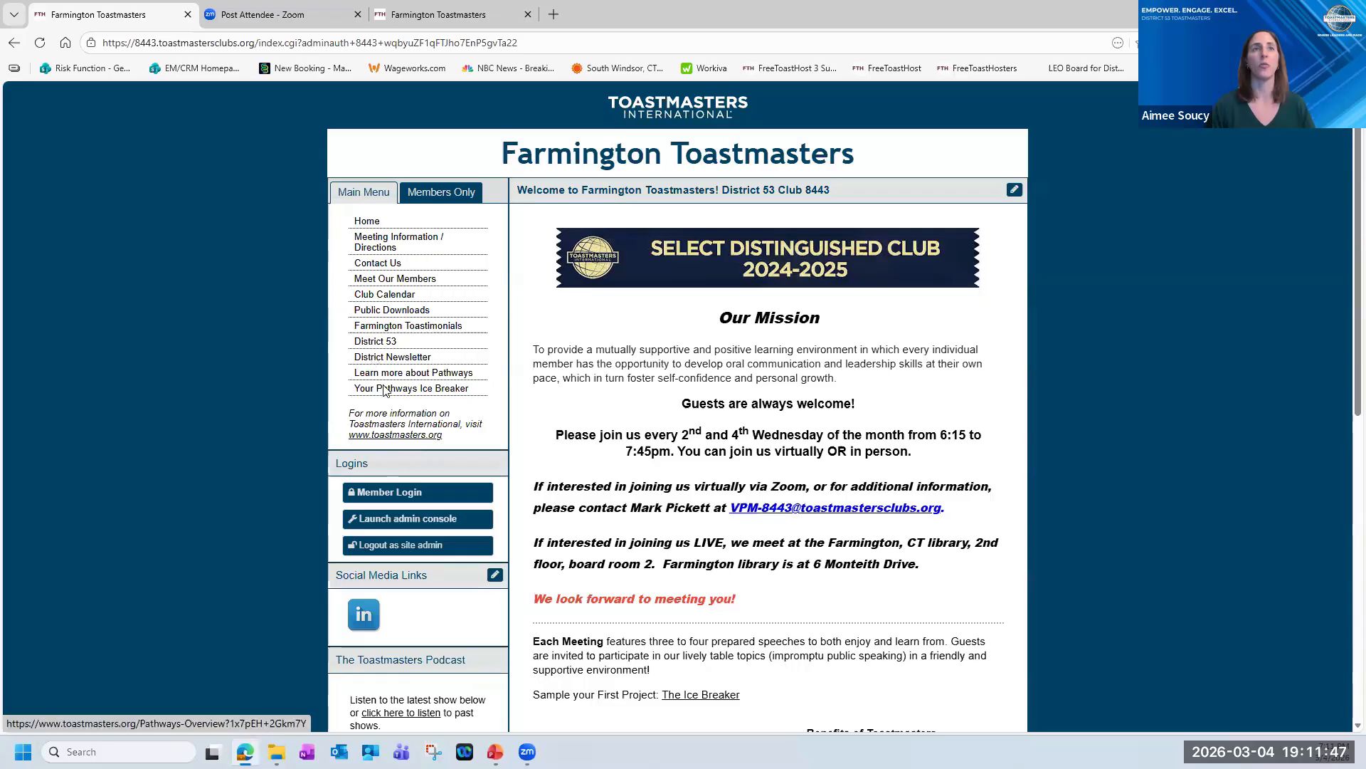
left_click(421, 527)
scroll(569, 159, "down", 1)
scroll(569, 160, "up", 2)
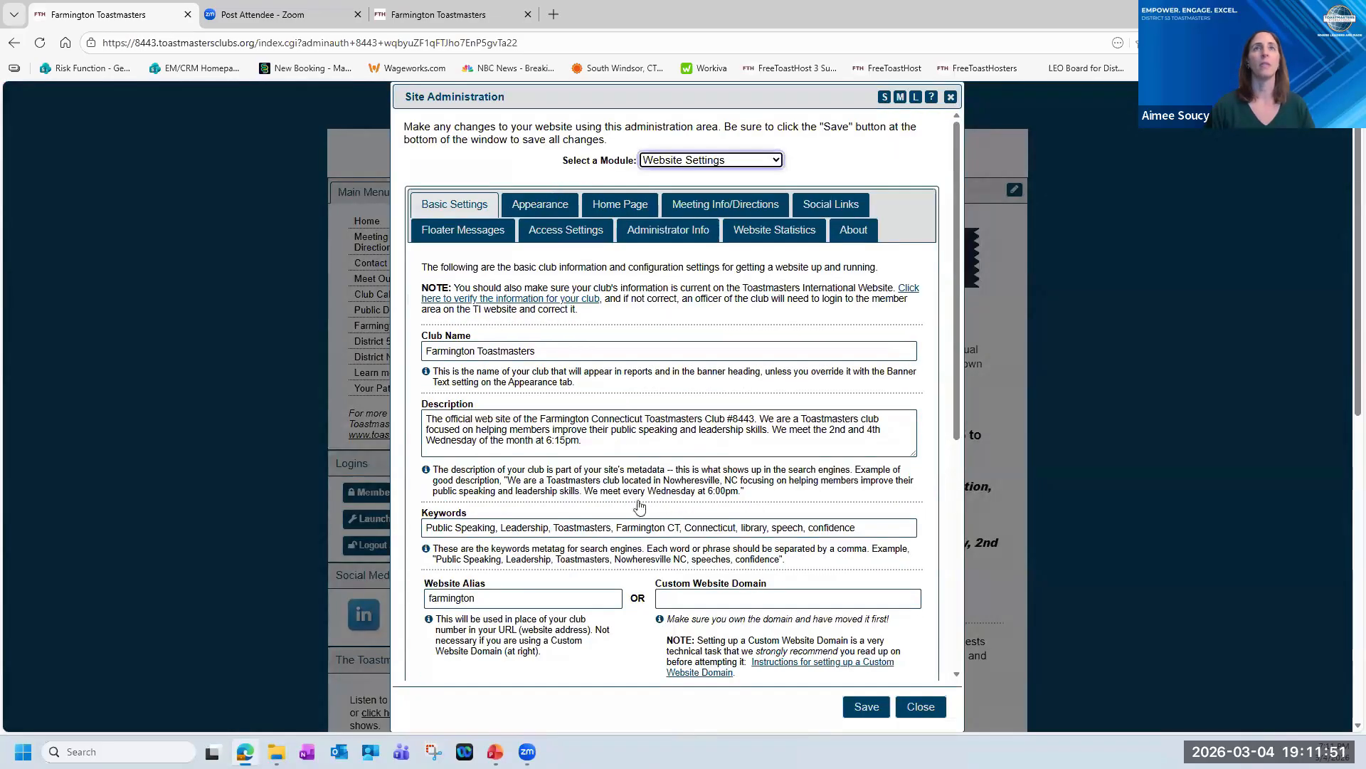
Reopen the Appearance settings and examine which menu links are marked as hidden, such as Free Resources and Quick Role Sign-Up.
left_click(552, 205)
scroll(689, 555, "down", 10)
scroll(688, 555, "down", 1)
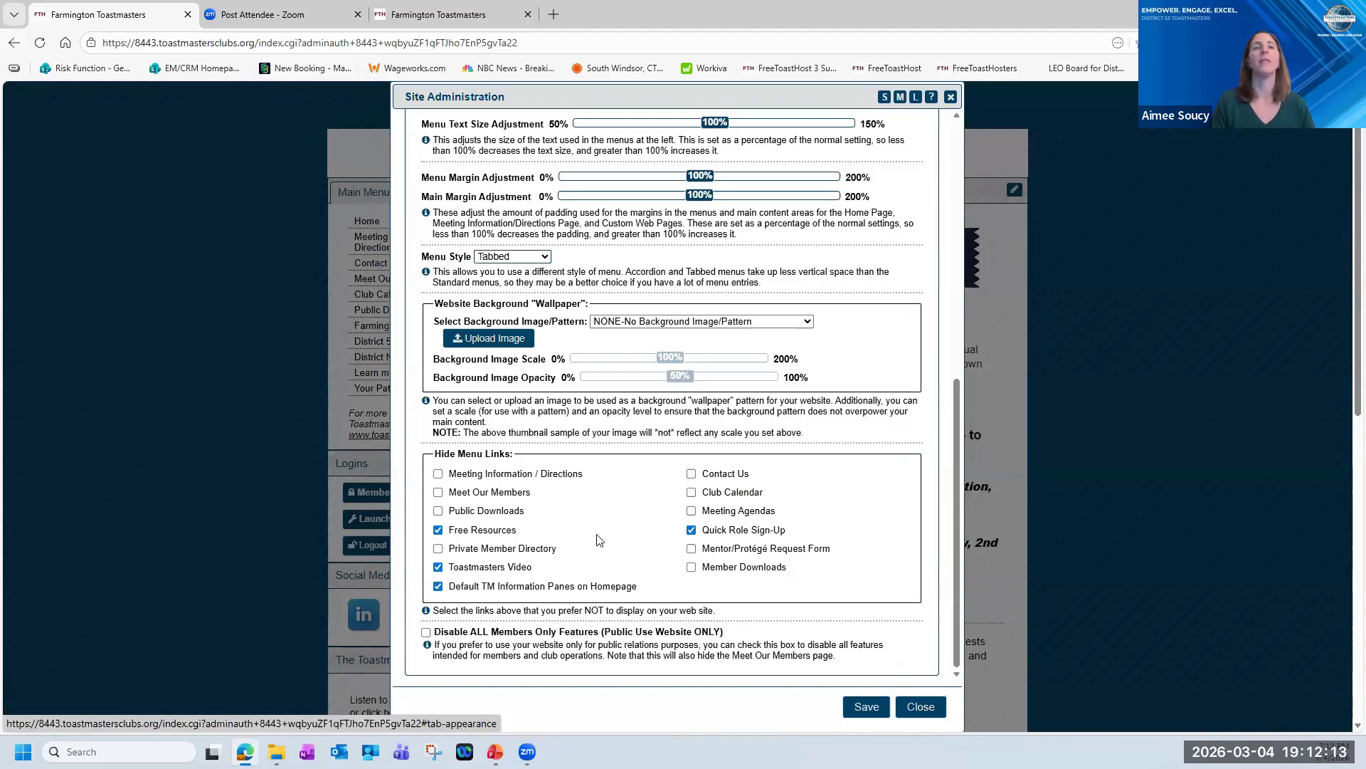
left_click(438, 530)
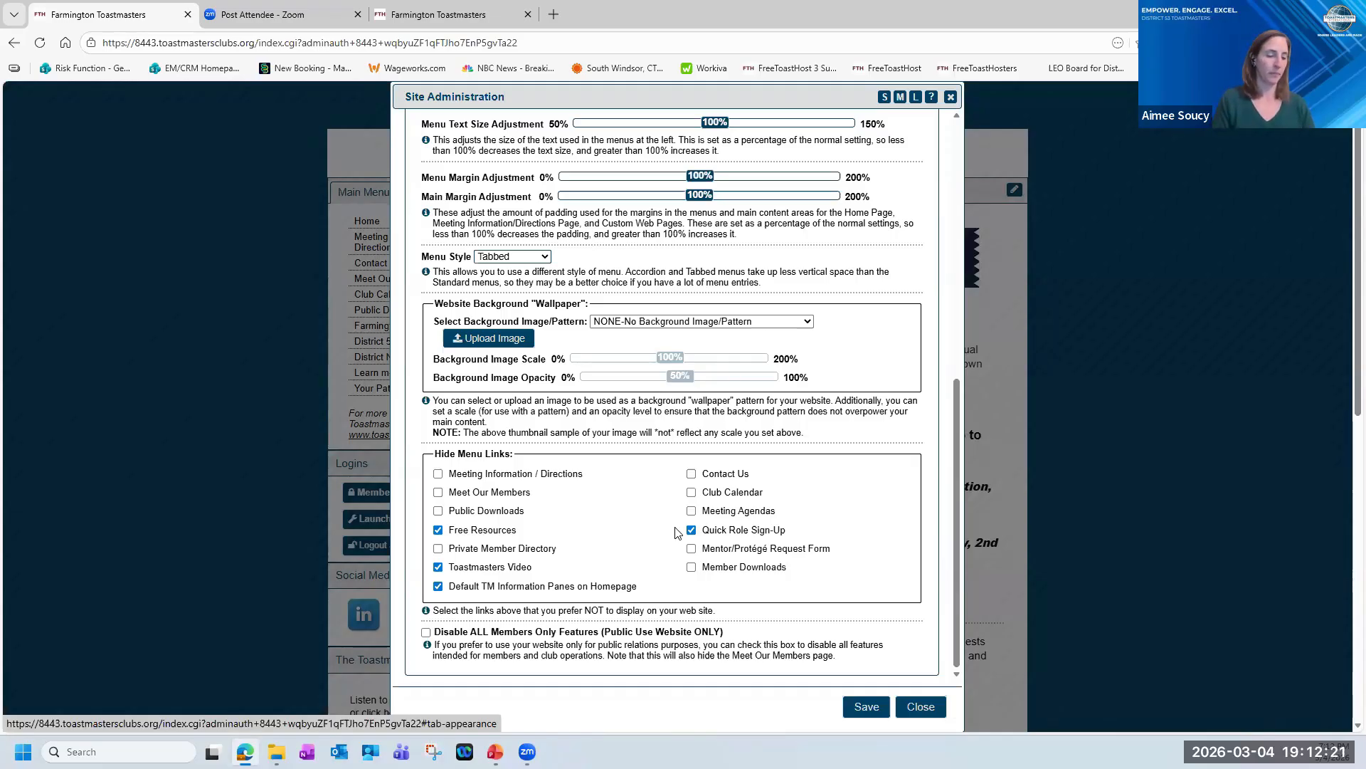
scroll(683, 397, "up", 7)
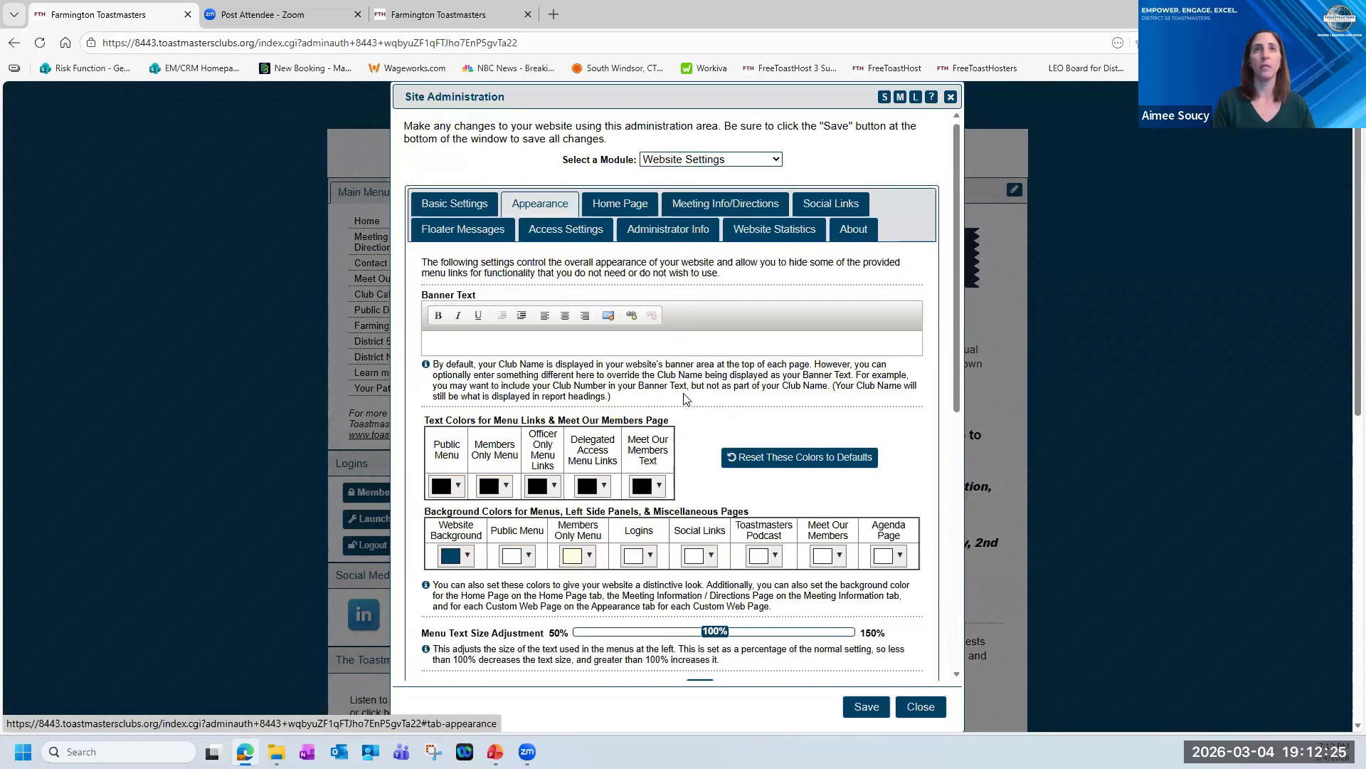
scroll(685, 399, "down", 1)
scroll(686, 399, "up", 1)
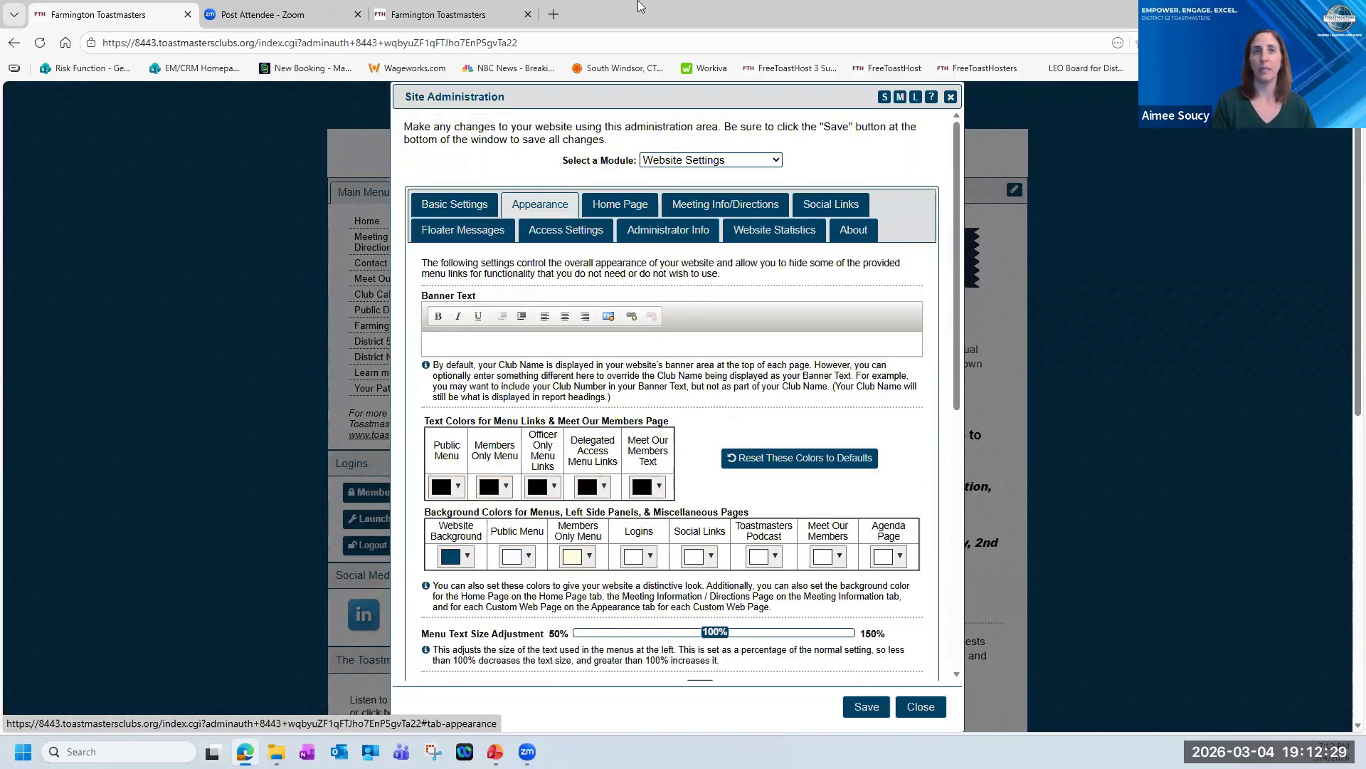
Open the Home Page settings and review the main heading and the home page content in the full-screen editor.
left_click(614, 209)
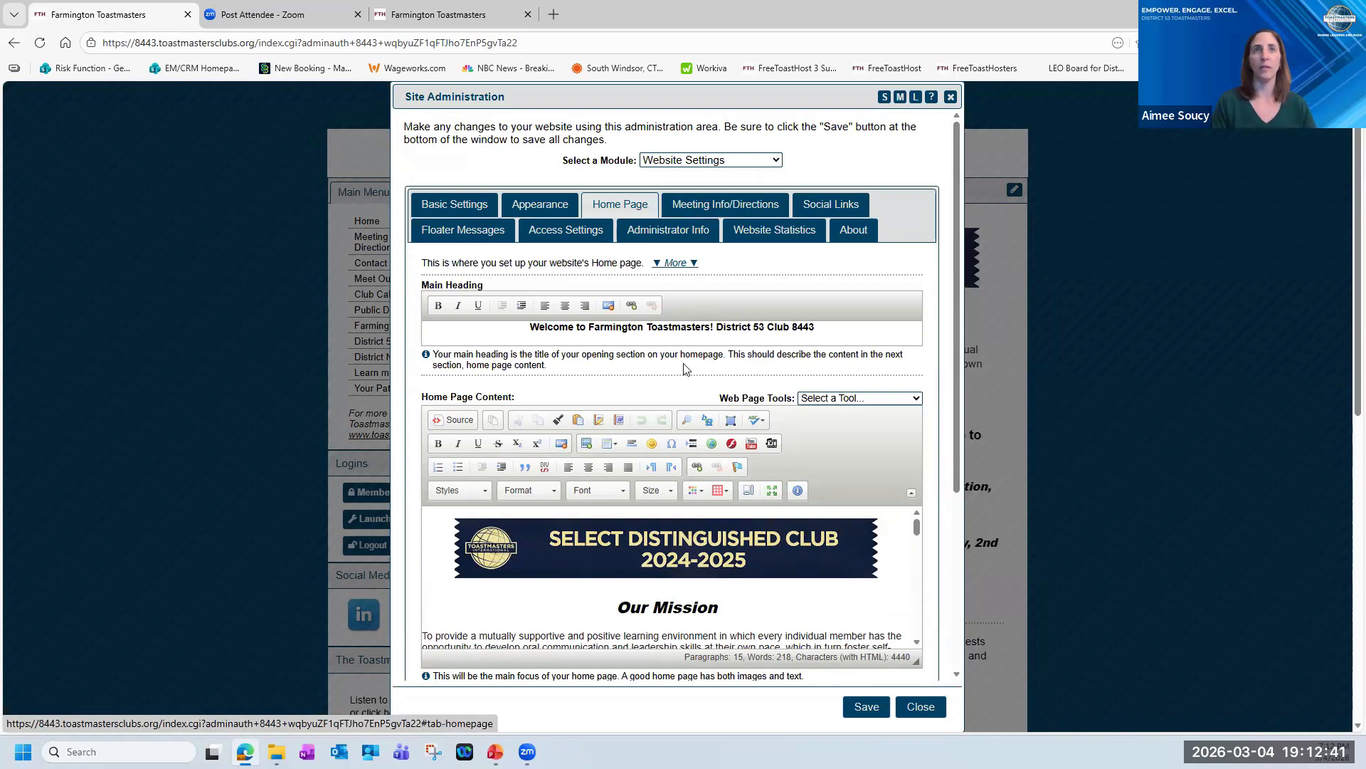
scroll(754, 590, "down", 1)
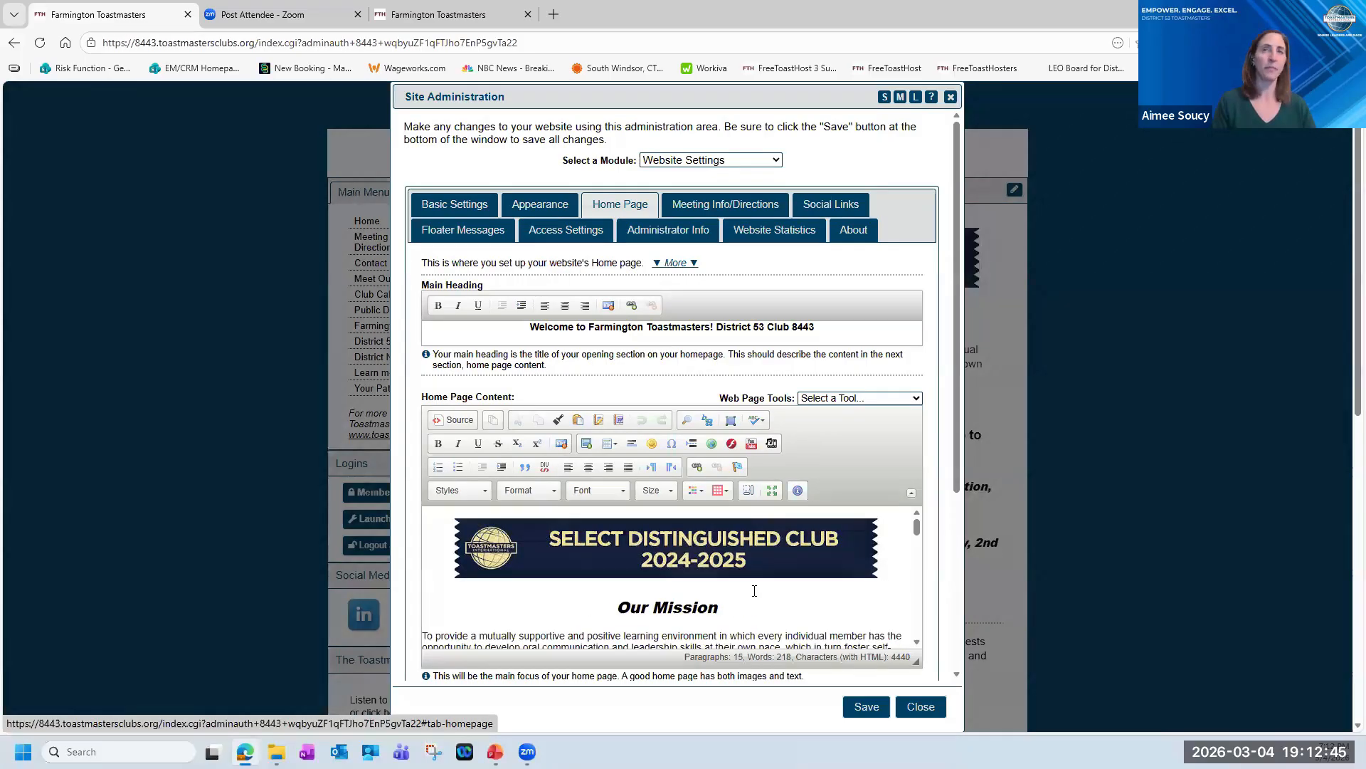
scroll(620, 555, "down", 1)
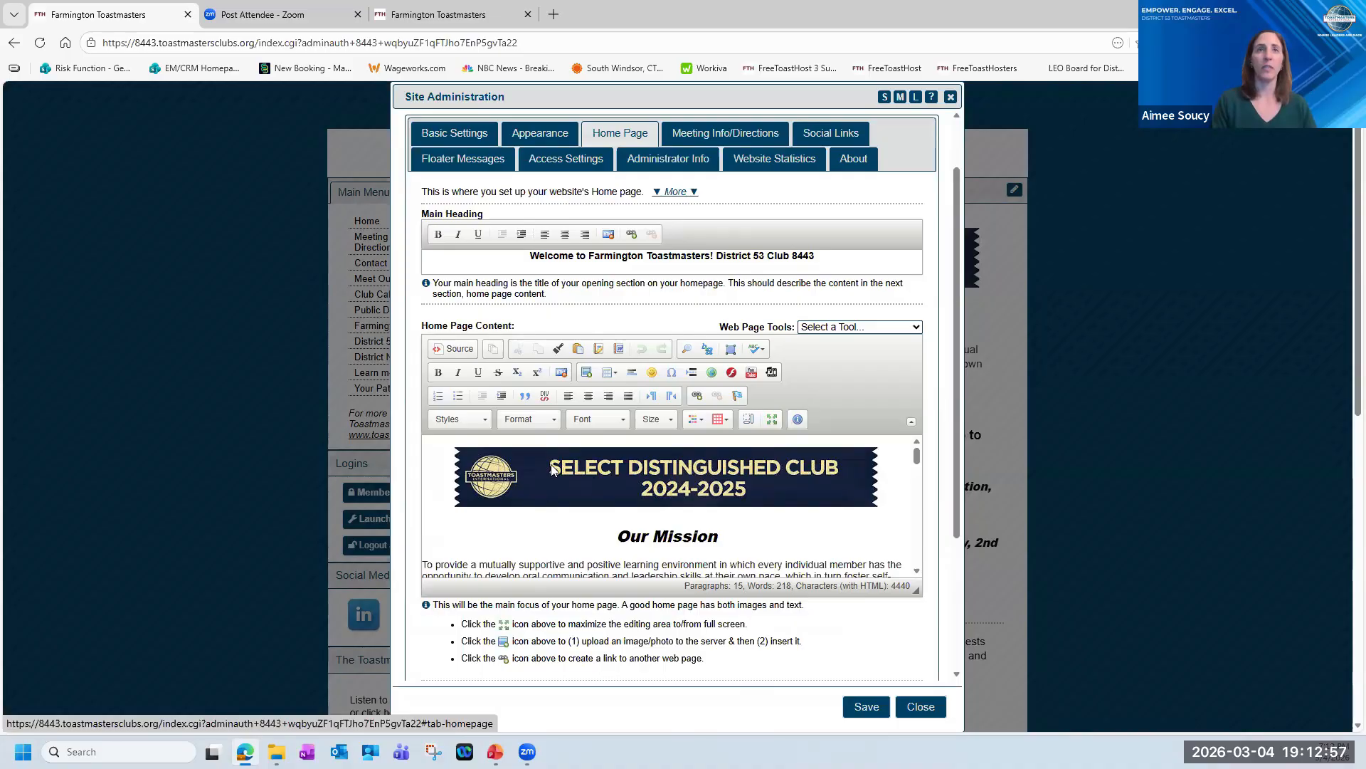
scroll(553, 470, "up", 1)
scroll(544, 456, "down", 5)
scroll(543, 447, "up", 5)
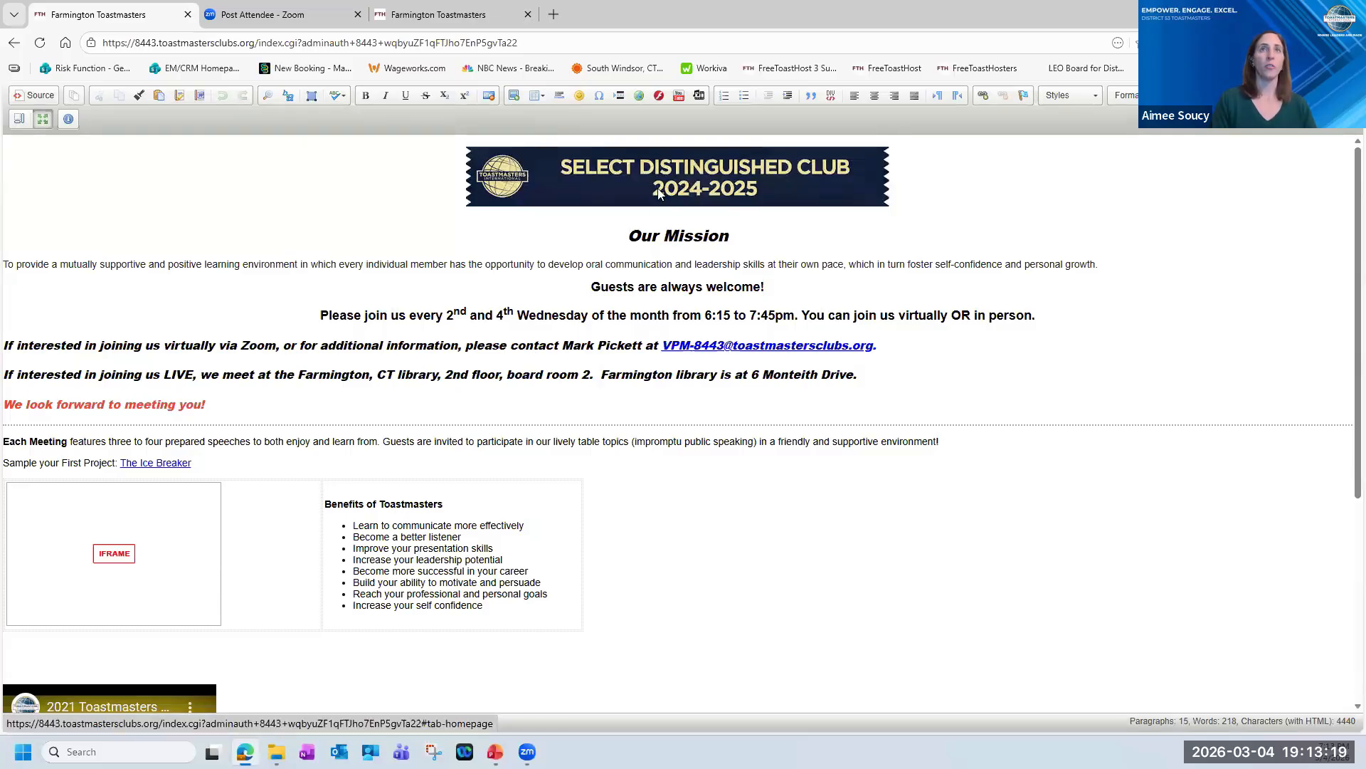
scroll(308, 532, "down", 4)
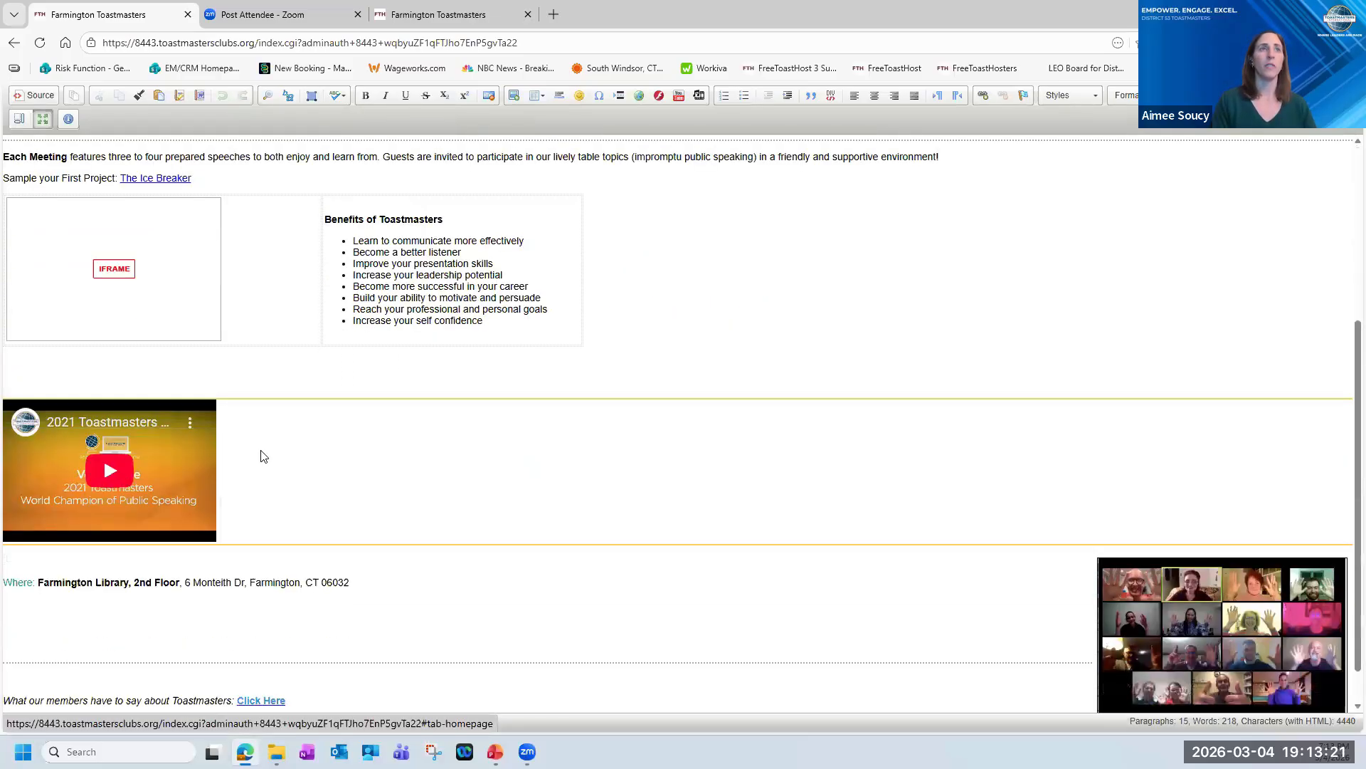
scroll(263, 456, "up", 4)
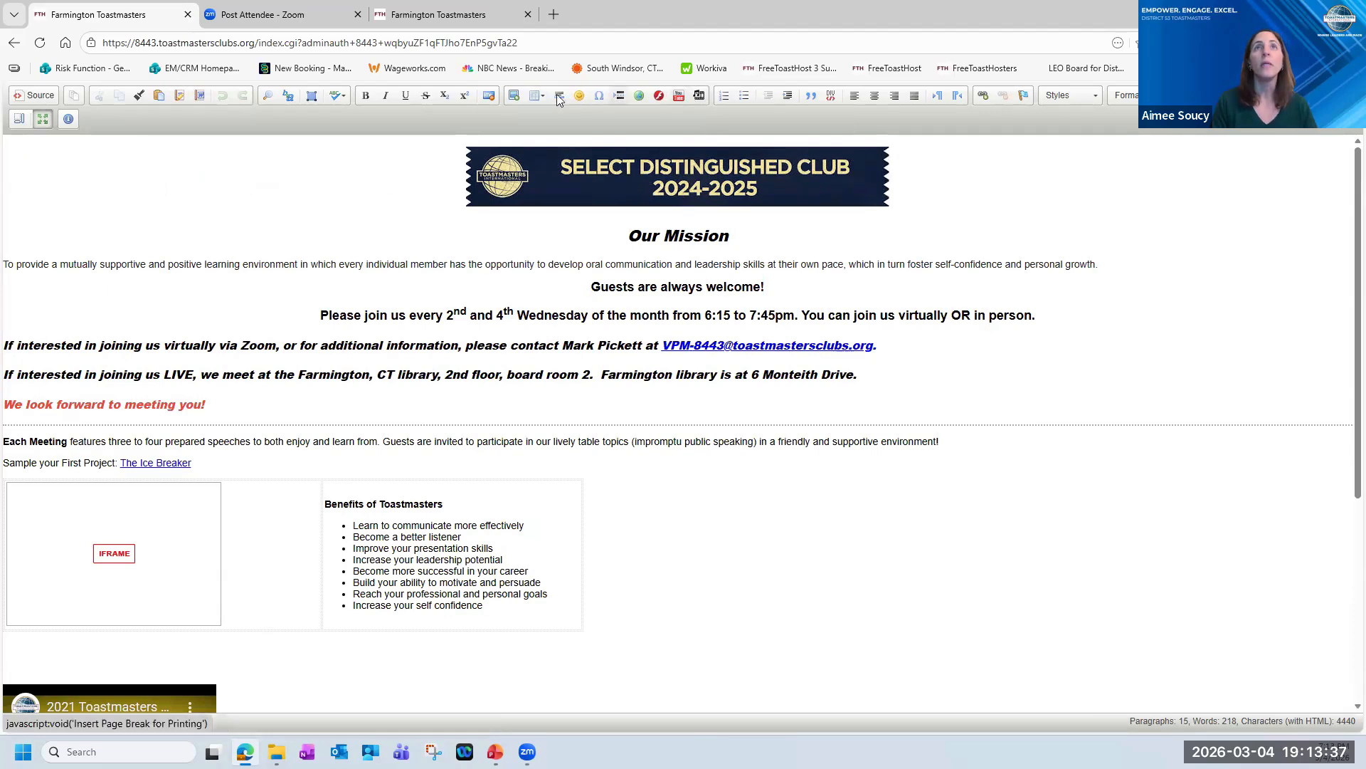
Start an image upload for the home page content and browse to the Toastmasters folder on the H: drive.
left_click(515, 97)
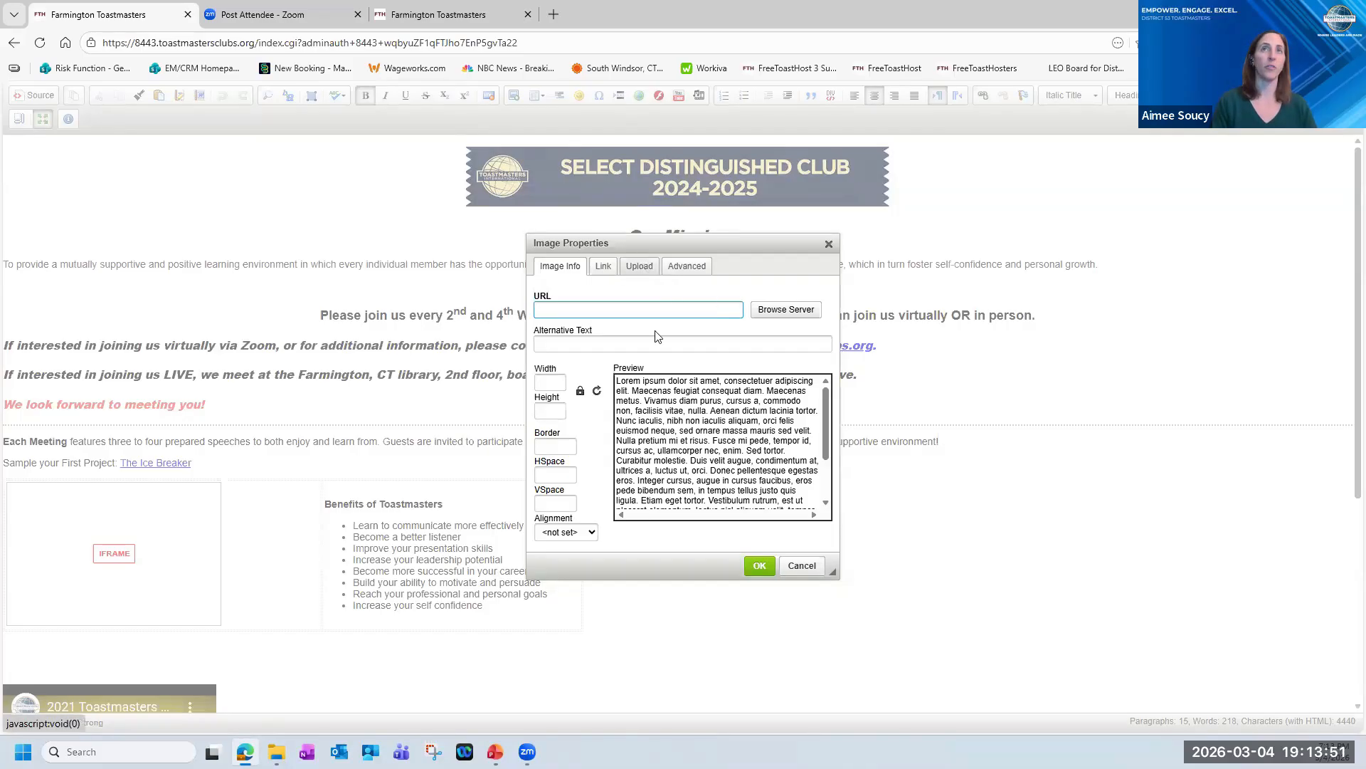
left_click(639, 271)
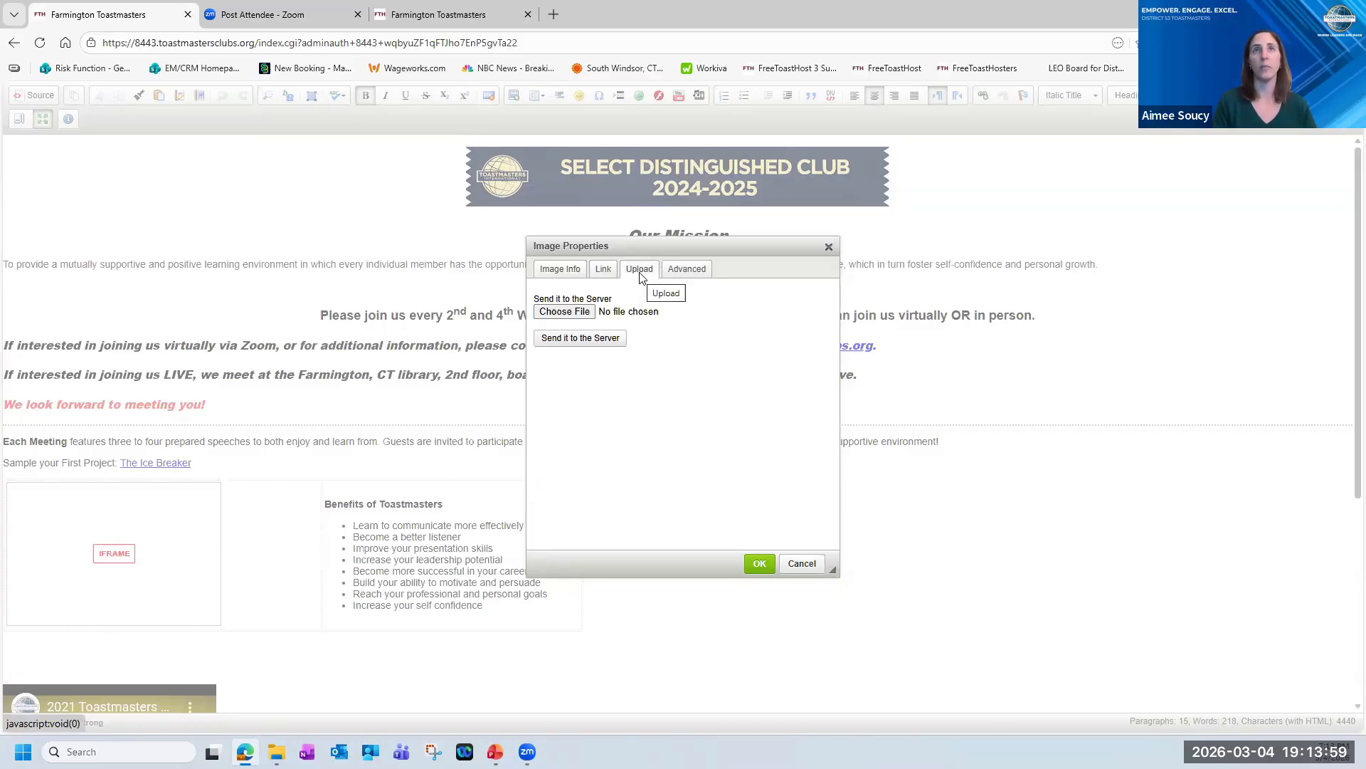
left_click(584, 314)
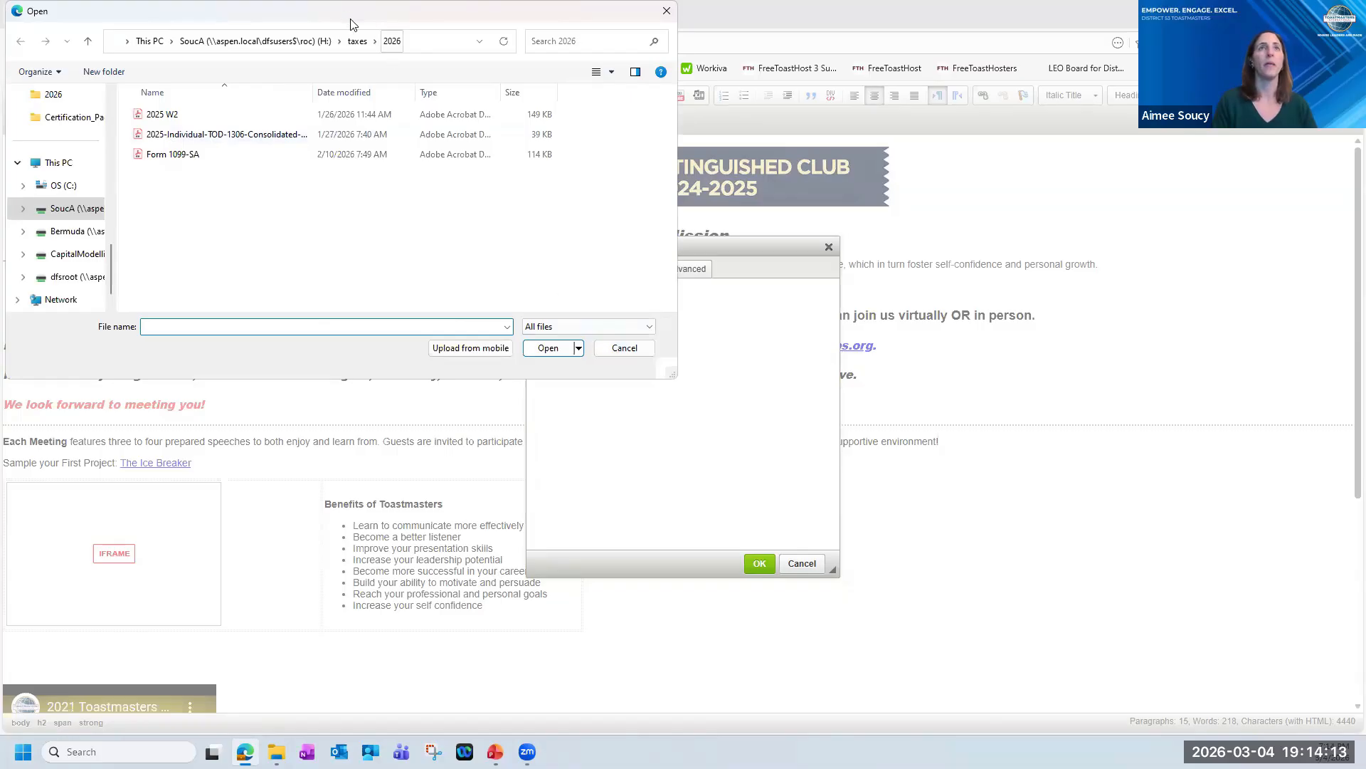
left_click(282, 42)
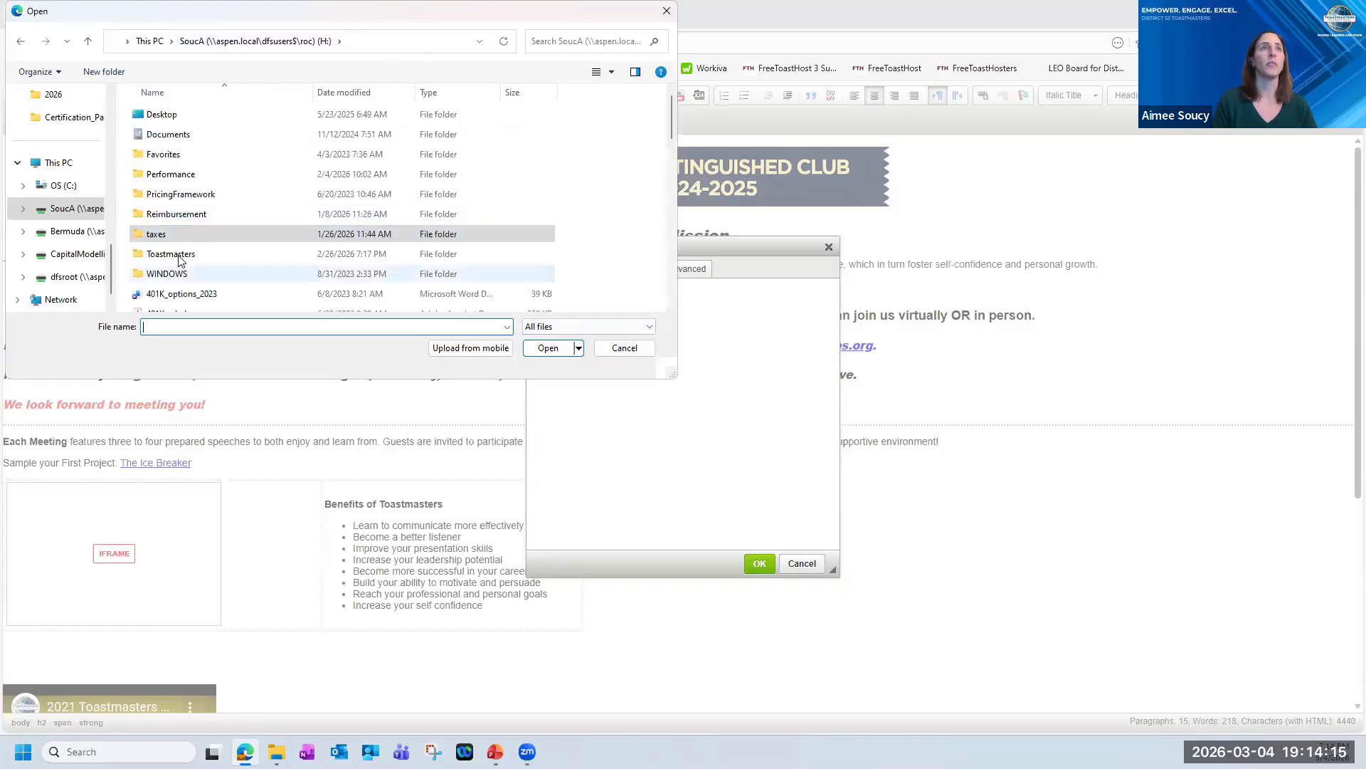
left_click(179, 259)
double_click(180, 260)
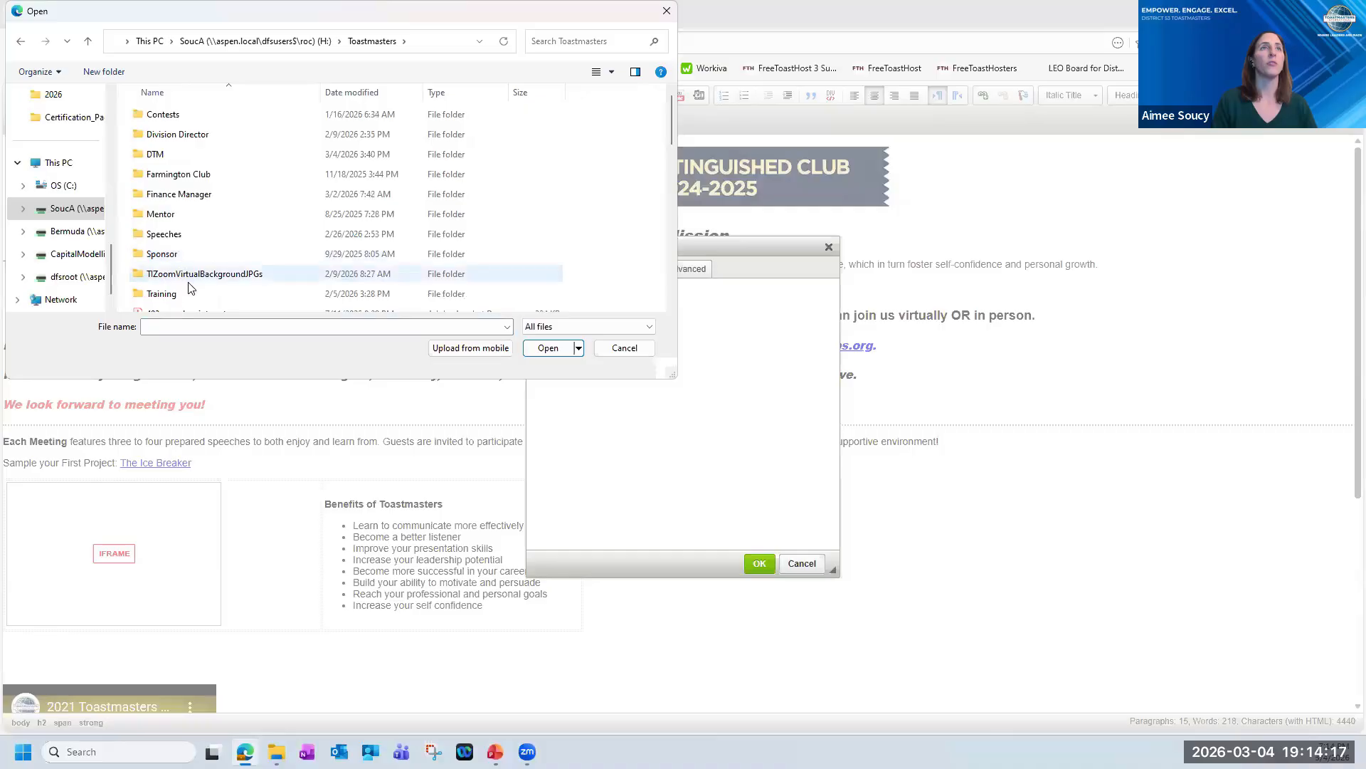
scroll(205, 284, "down", 1)
scroll(164, 228, "up", 1)
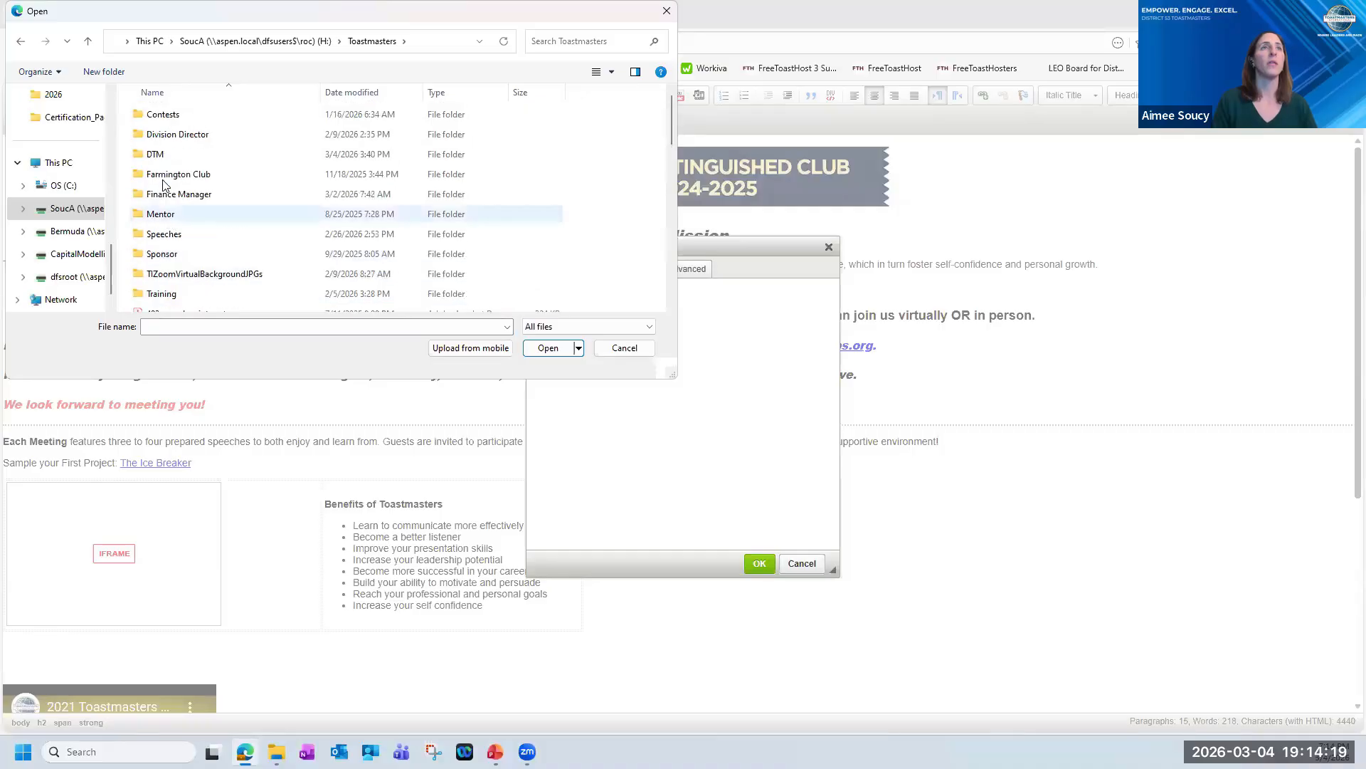
left_click(165, 154)
key("Return")
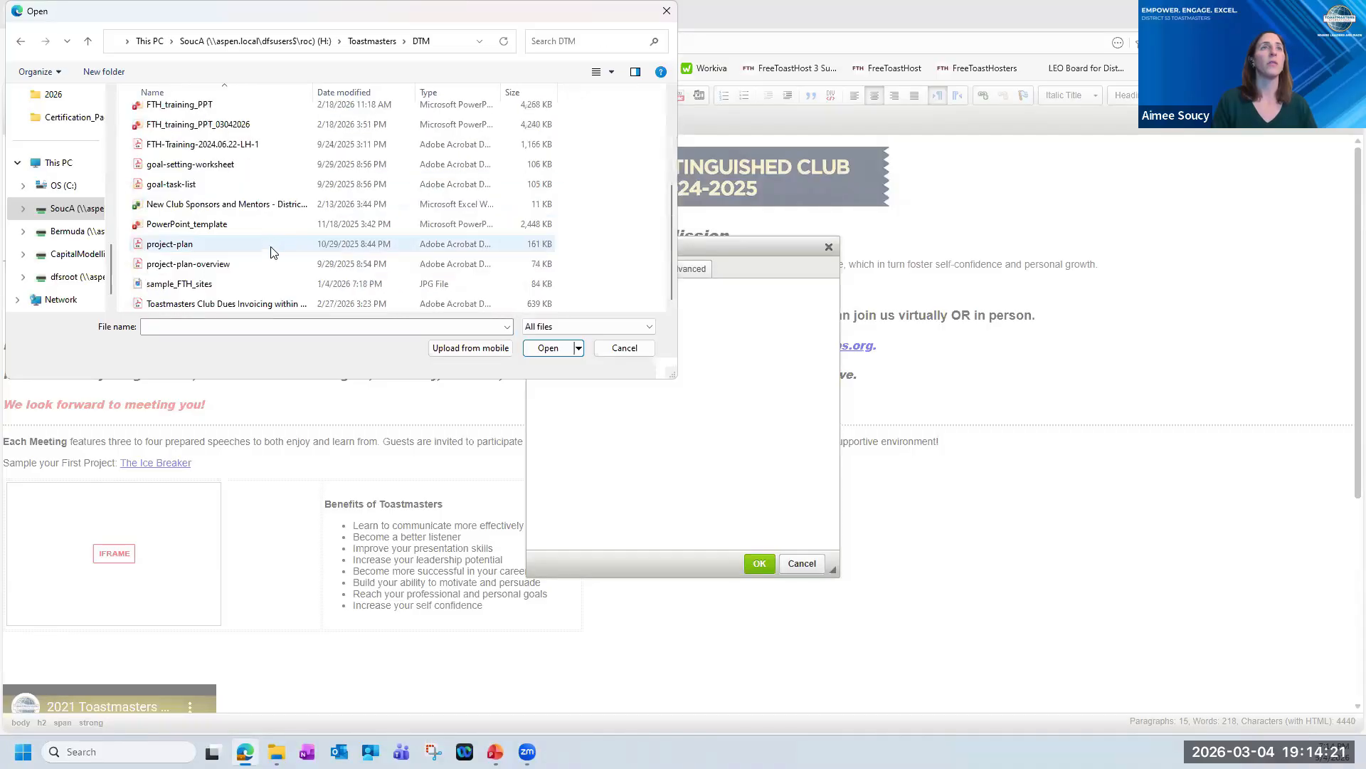
scroll(277, 263, "up", 3)
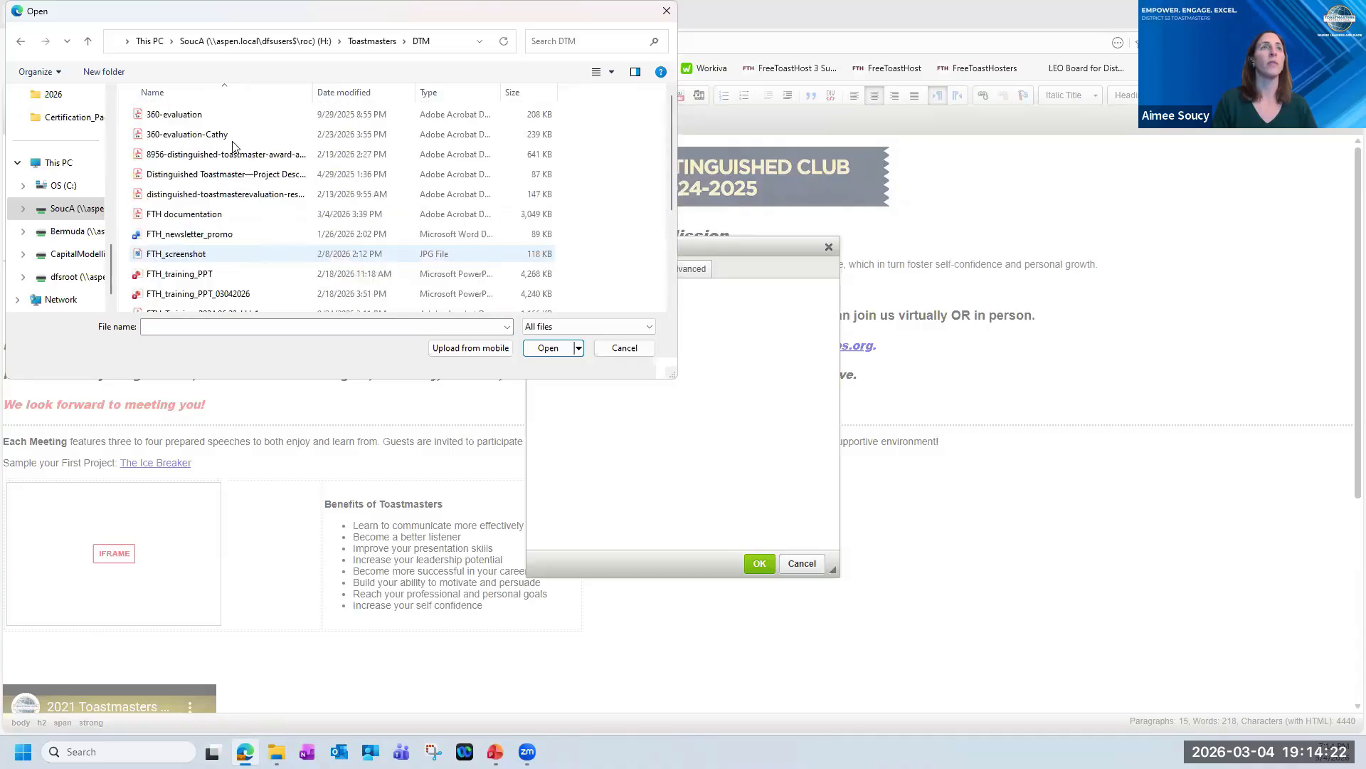
left_click(372, 41)
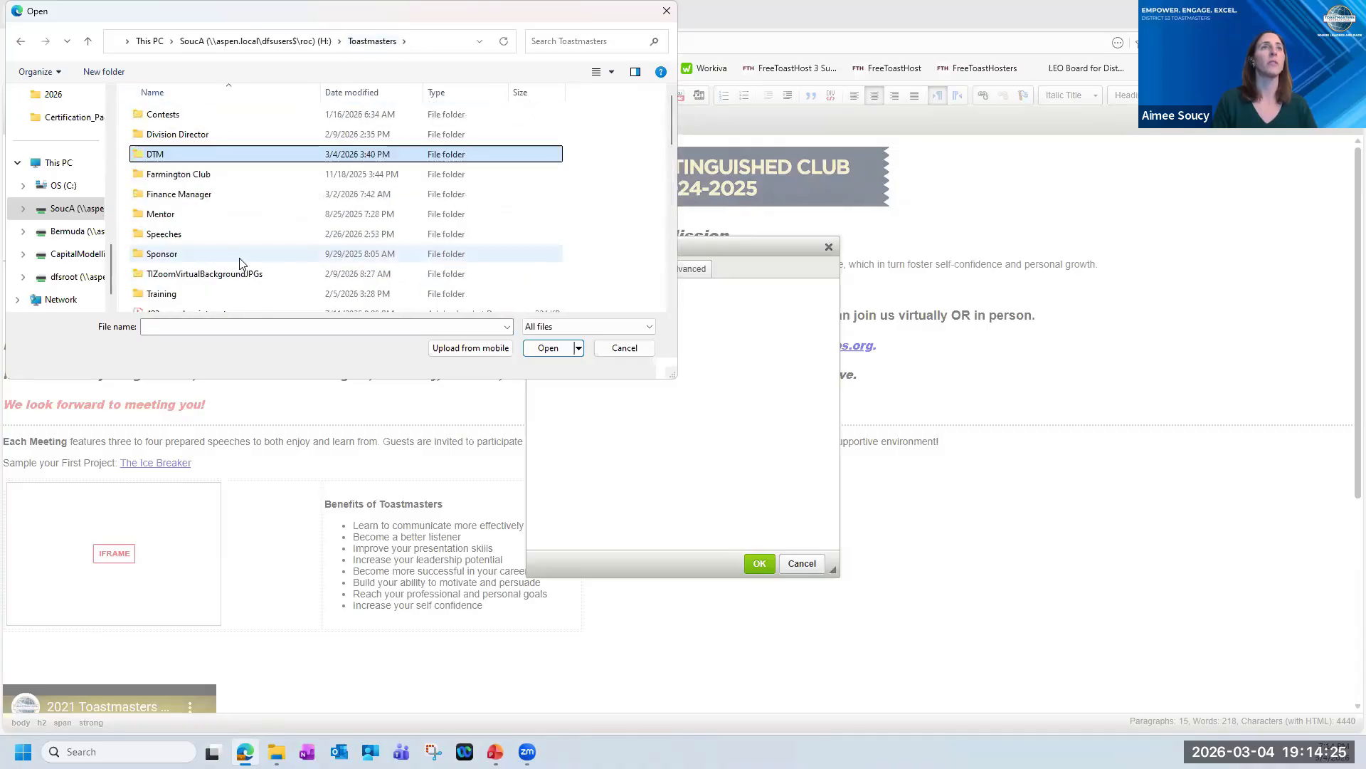
scroll(240, 263, "down", 5)
scroll(239, 263, "up", 5)
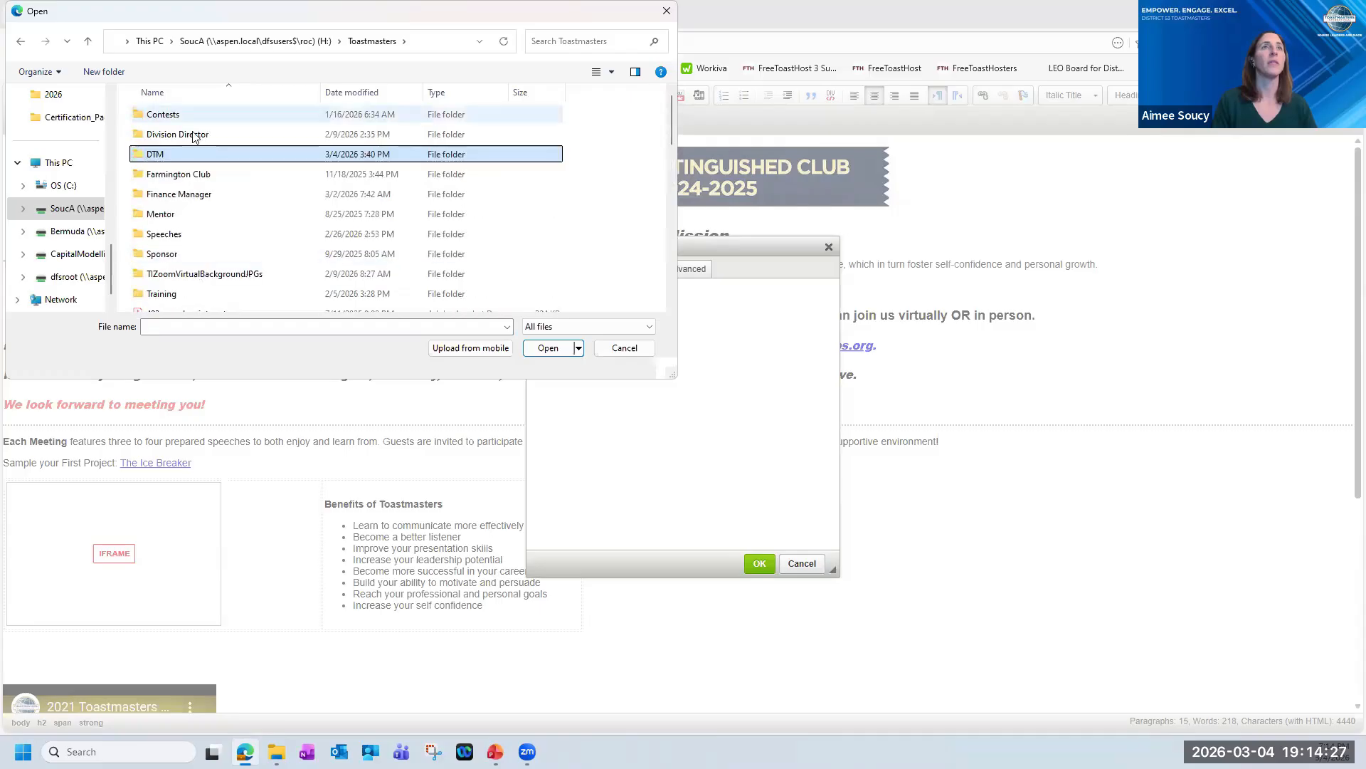
double_click(171, 157)
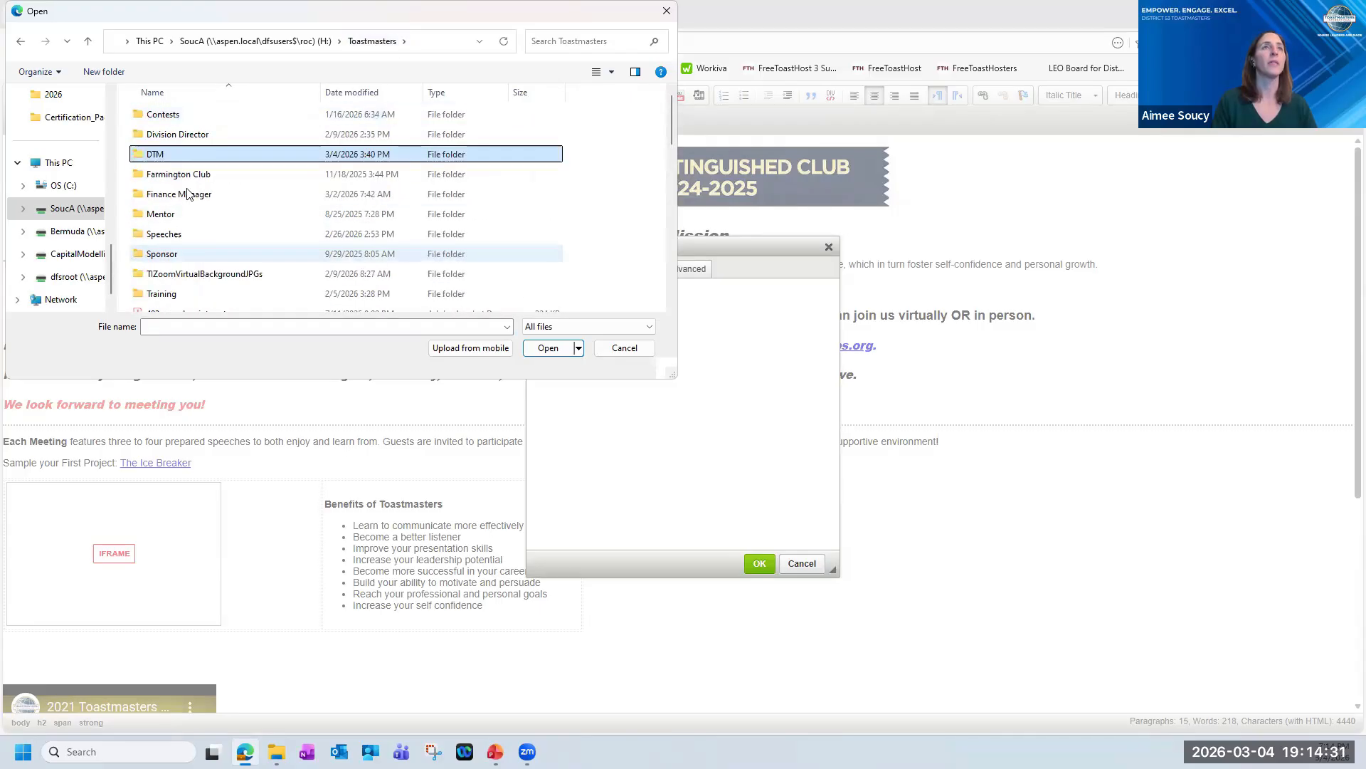
Choose Farmington_library.jpg from the Farmington Club folder and send it to the server.
left_click(178, 178)
double_click(178, 178)
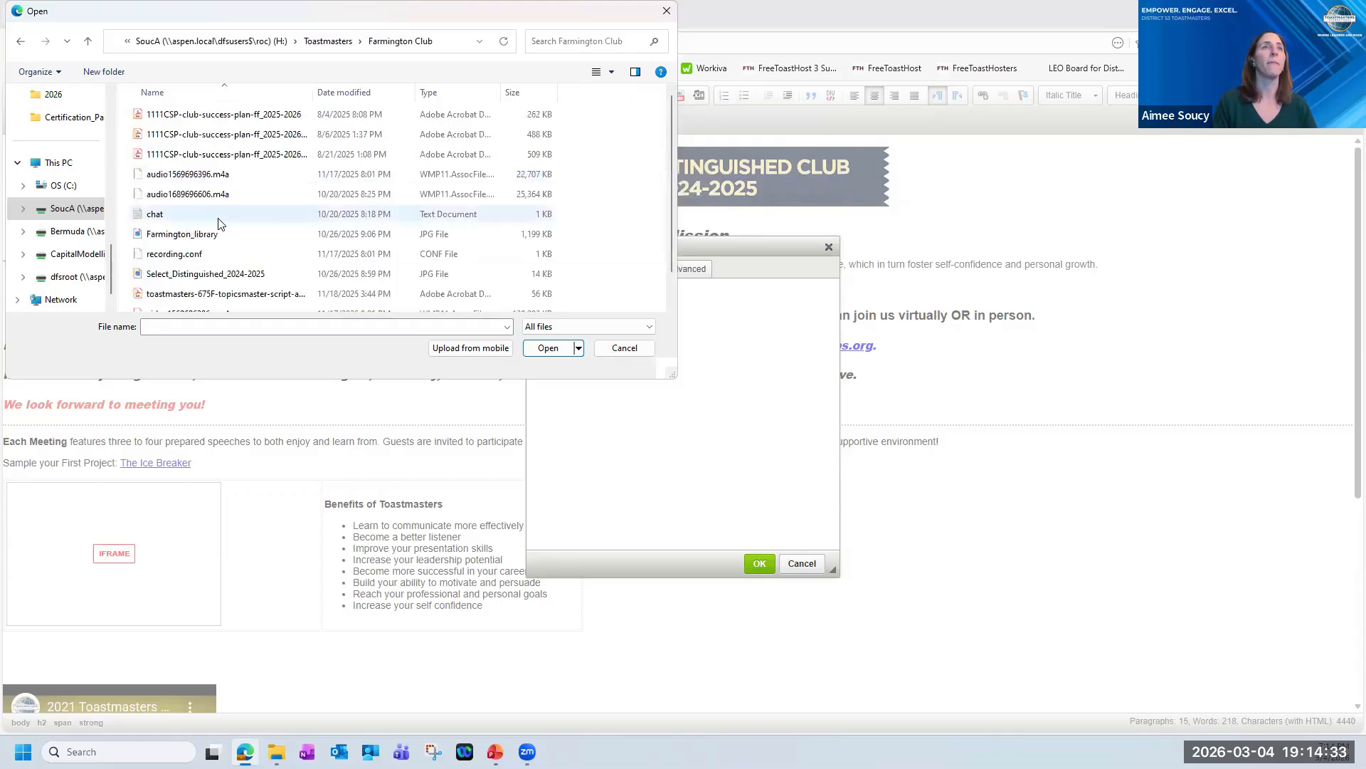
scroll(225, 140, "down", 1)
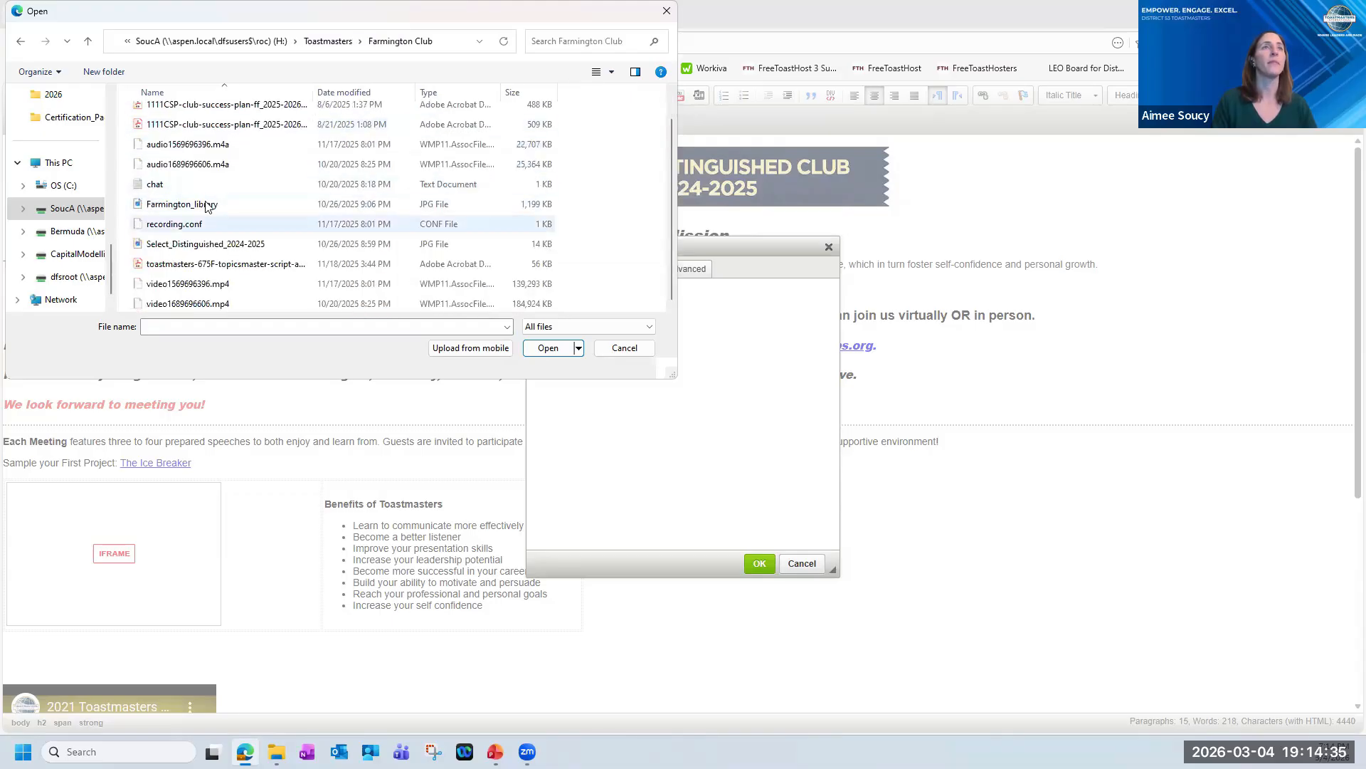
left_click(211, 205)
left_click(547, 348)
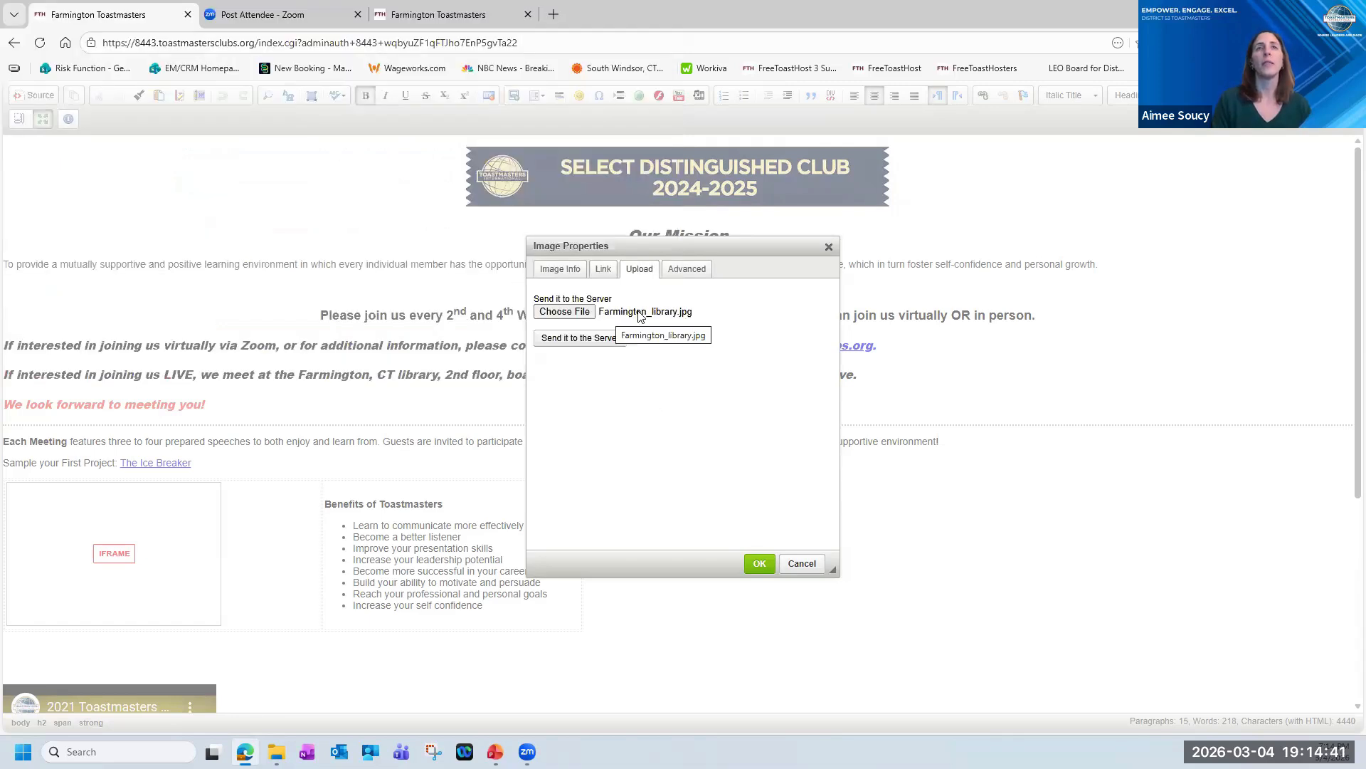
left_click(581, 342)
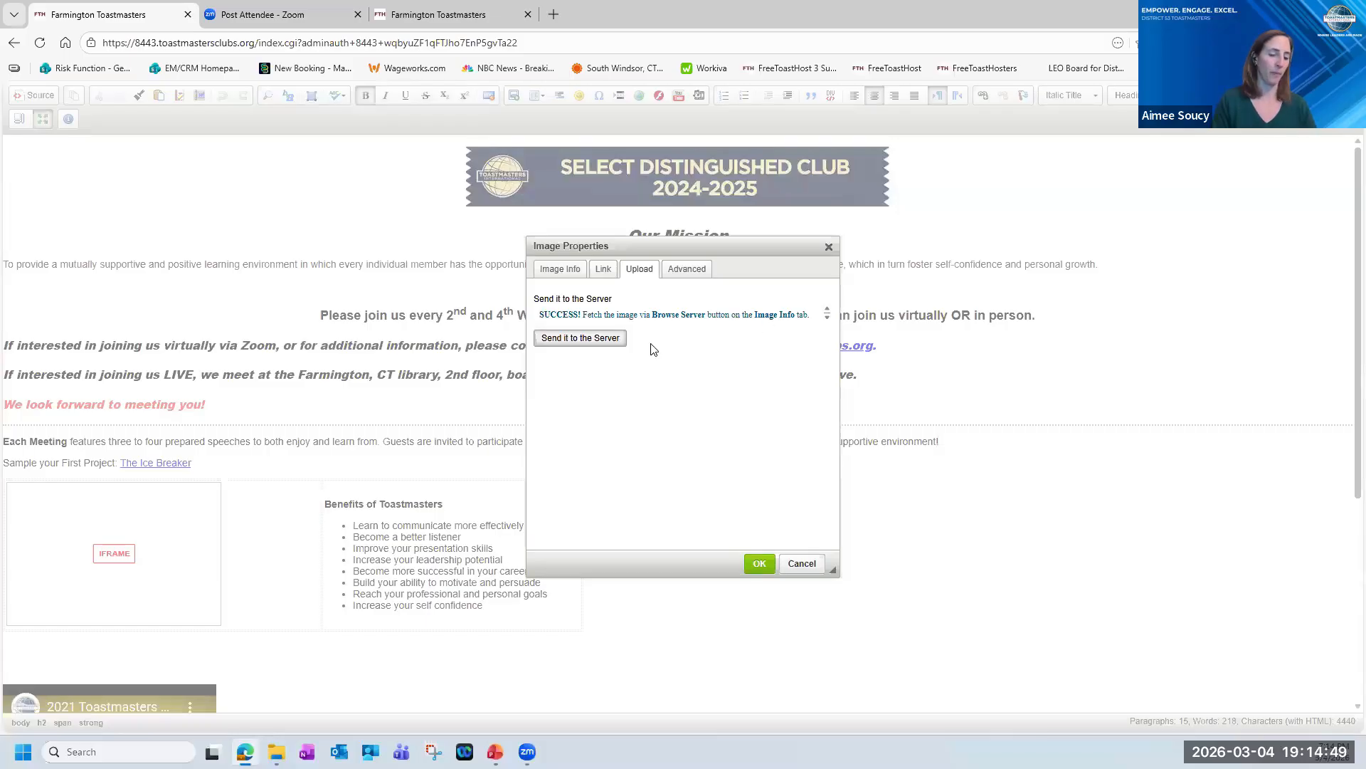
Select the newly uploaded Farmington_library.jpg from the website's own image library as the image source.
left_click(570, 271)
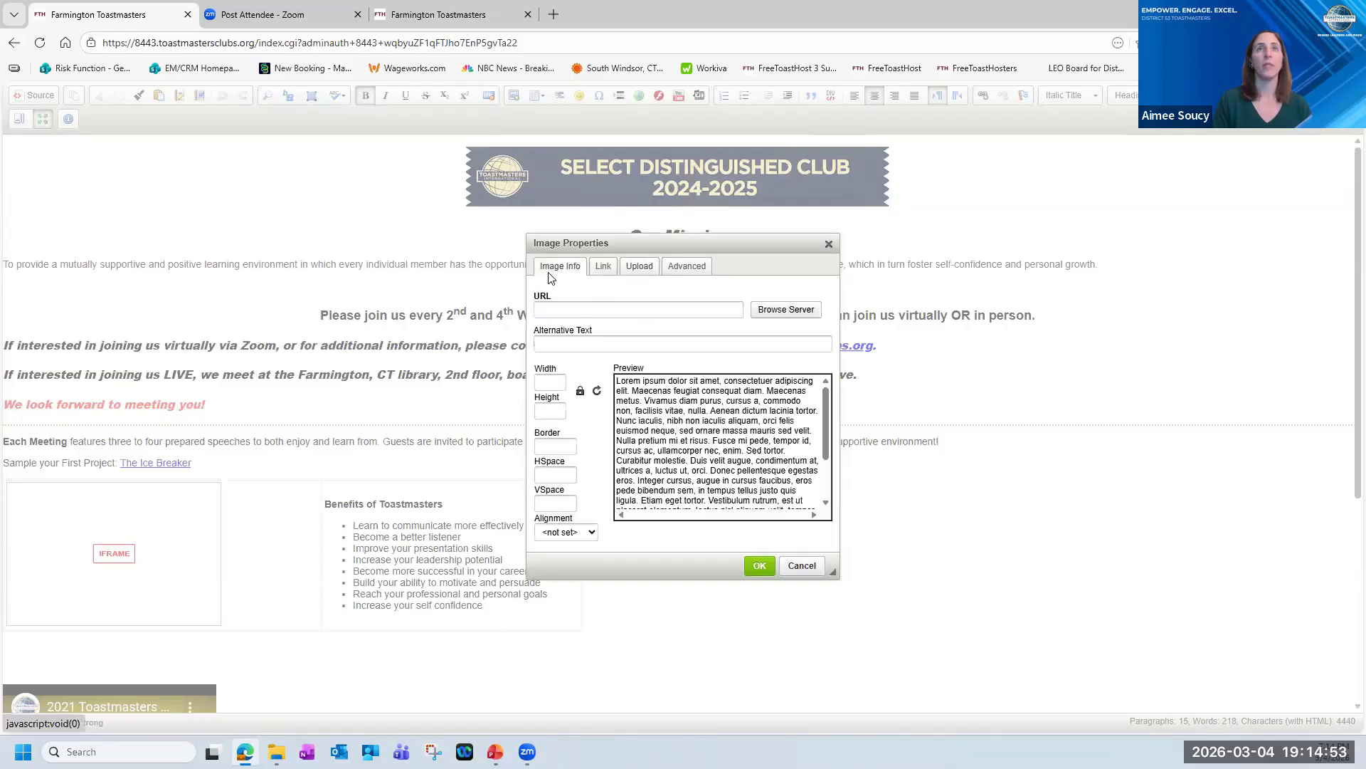
left_click(772, 310)
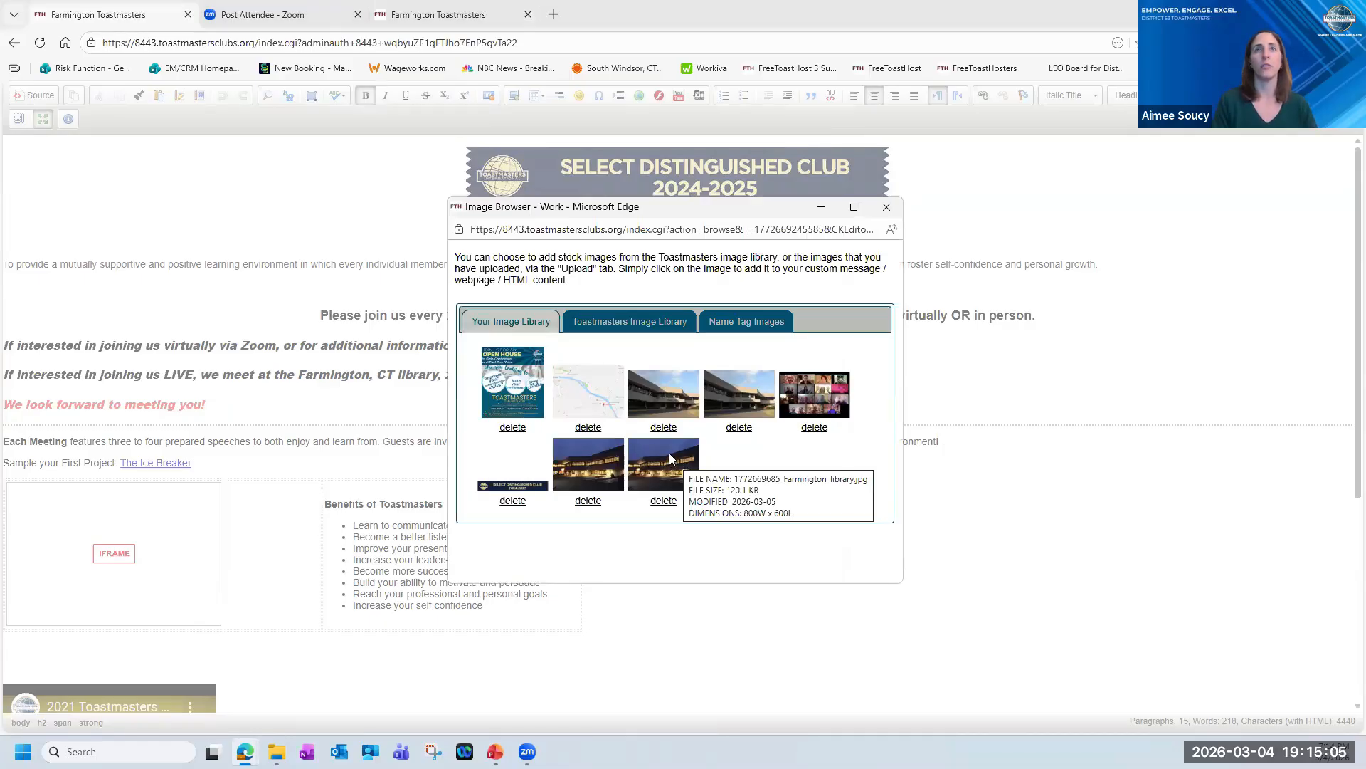
left_click(669, 459)
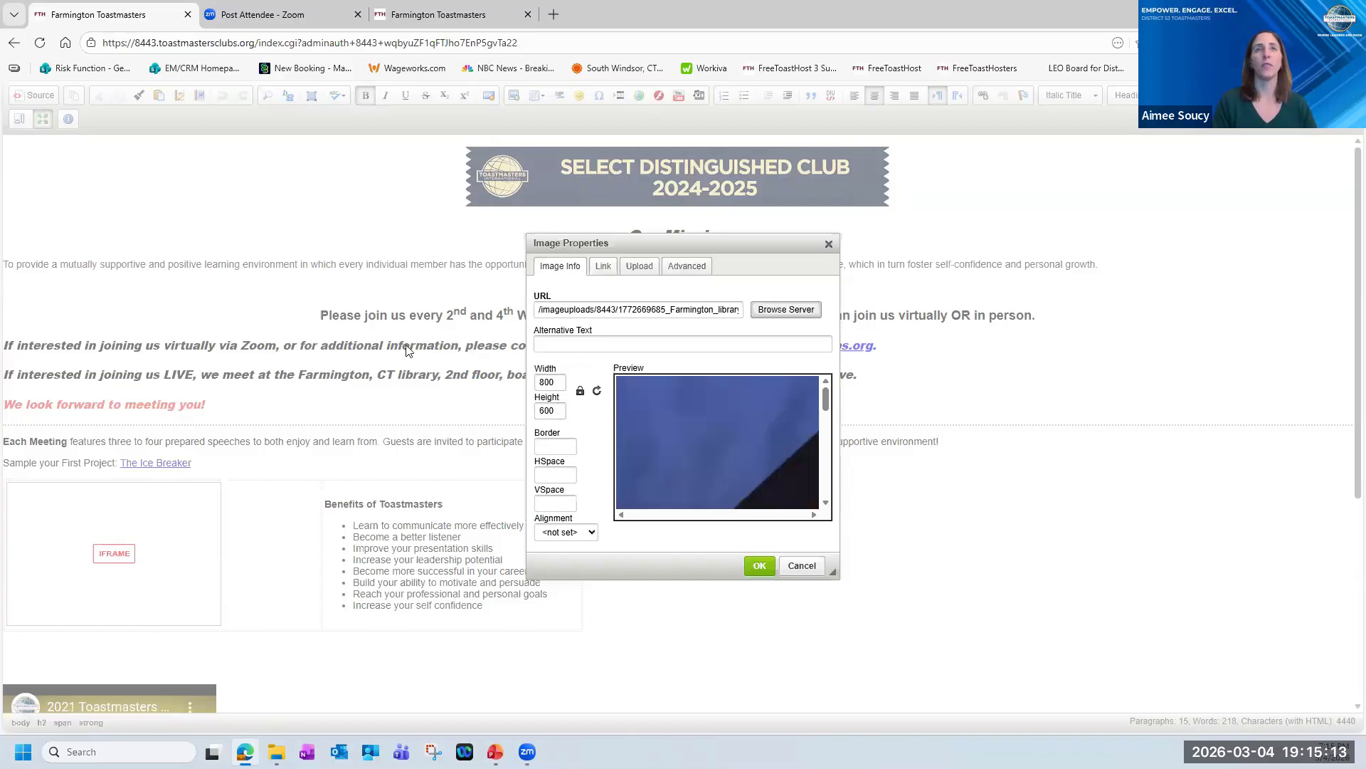
Try widths of 400 and 300 for the Farmington library image, and discard the image properties without inserting it.
double_click(538, 382)
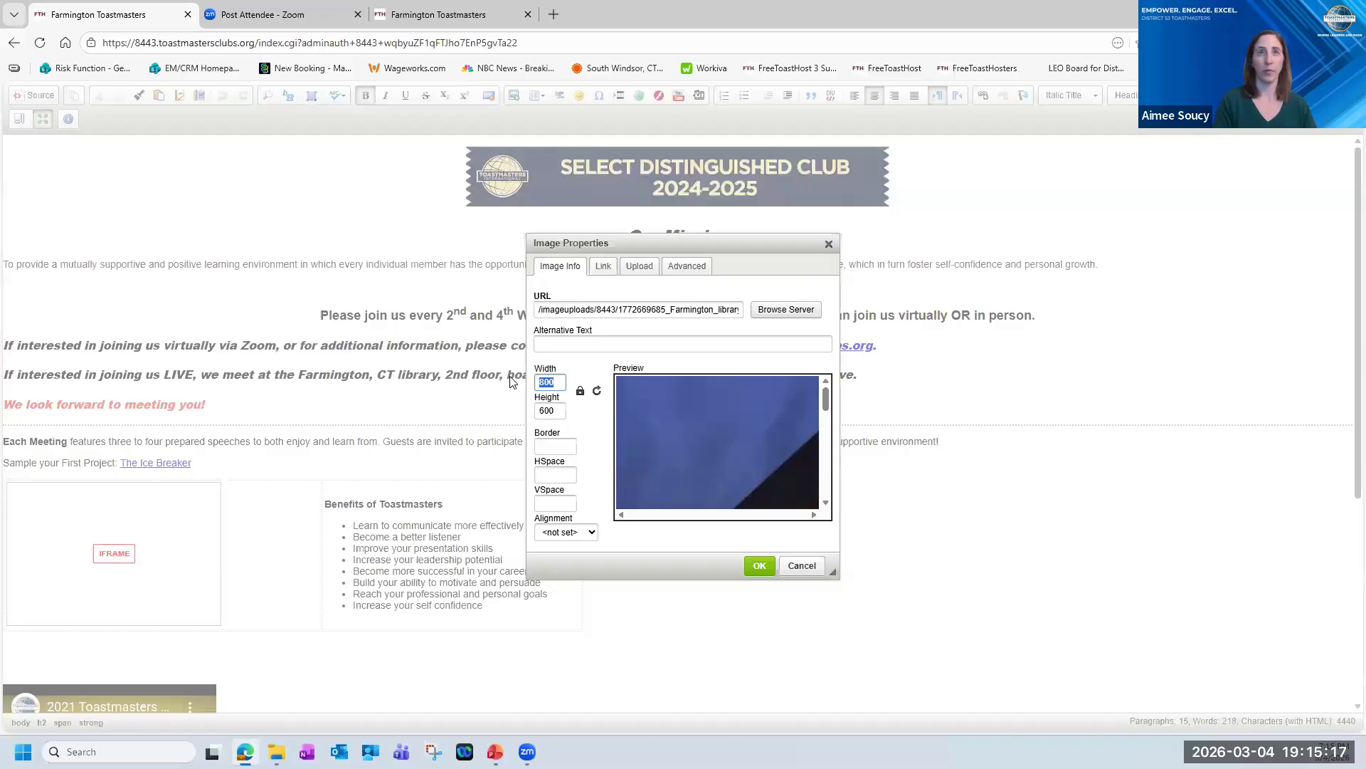
type("400")
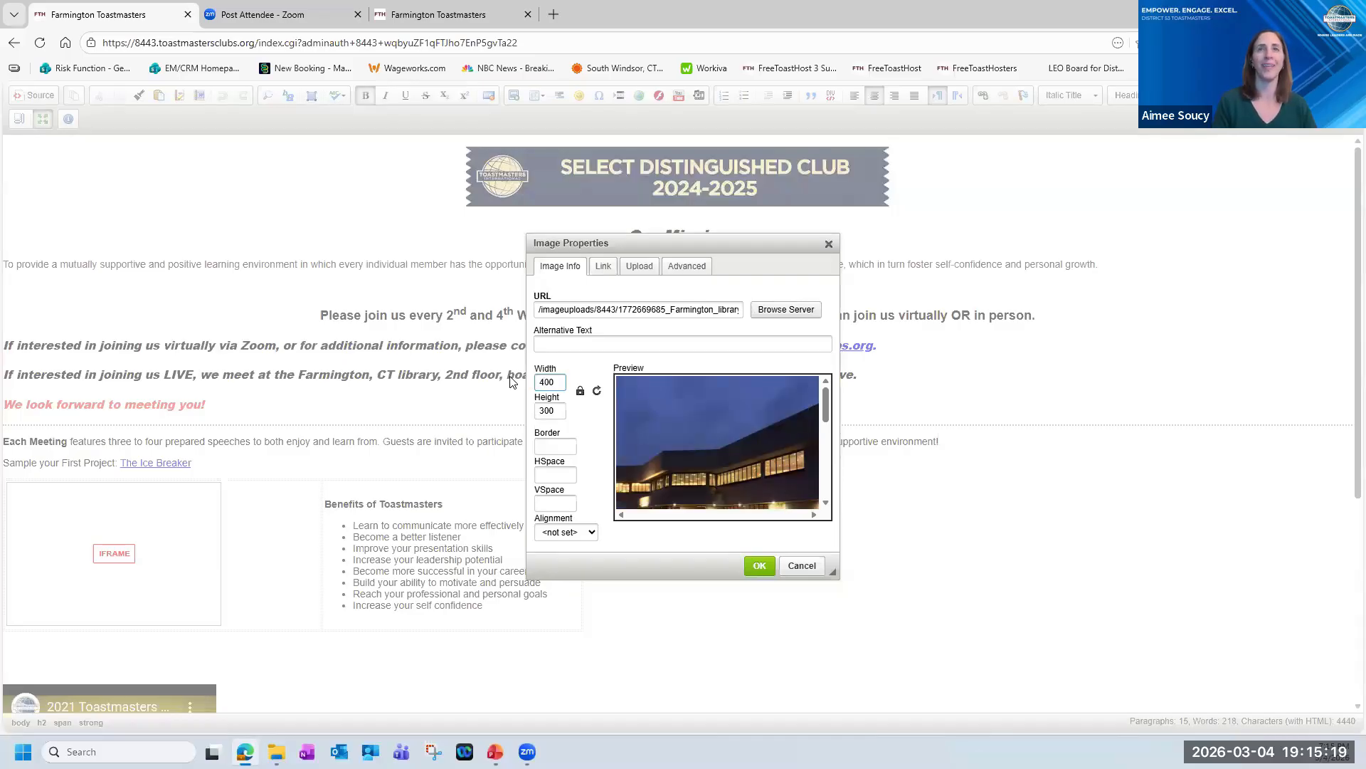
key("BackSpace")
key("BackSpace")
key("BackSpace")
type("300")
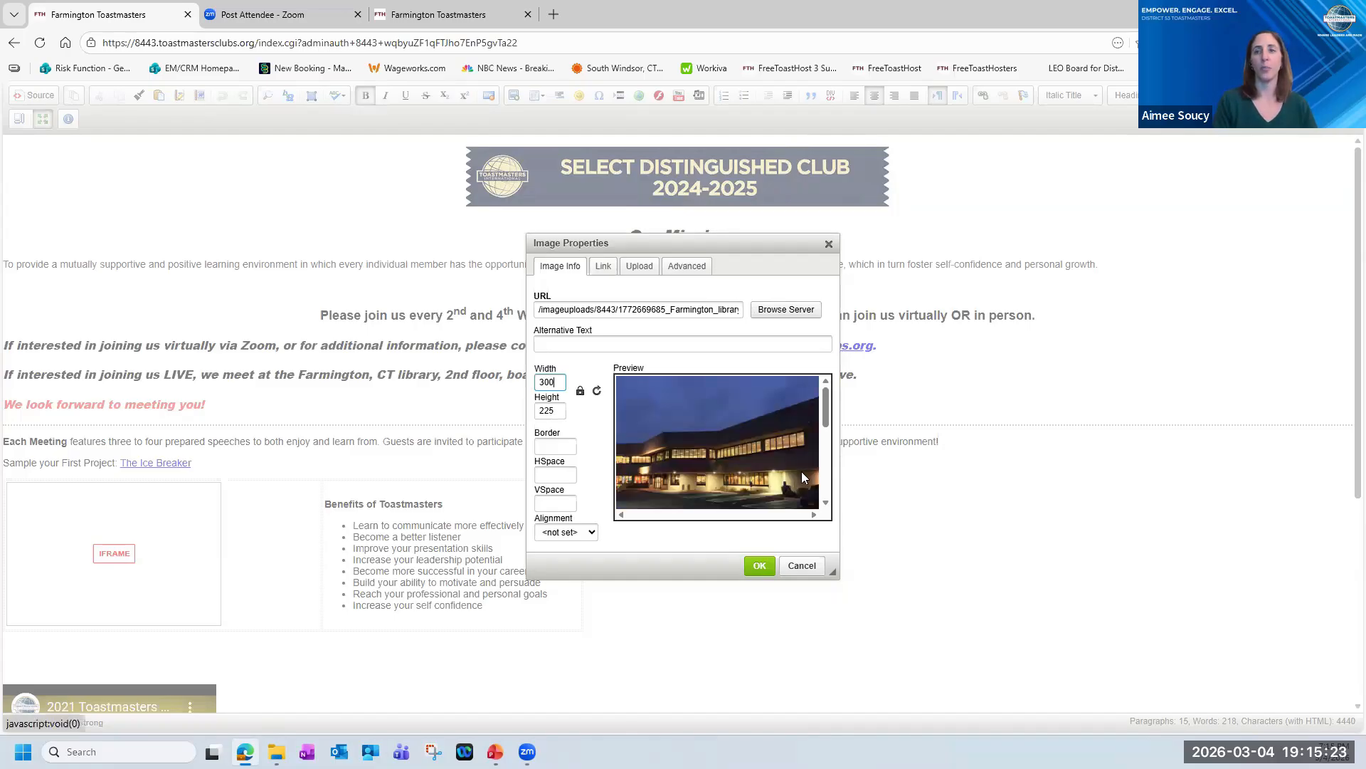
left_click(800, 567)
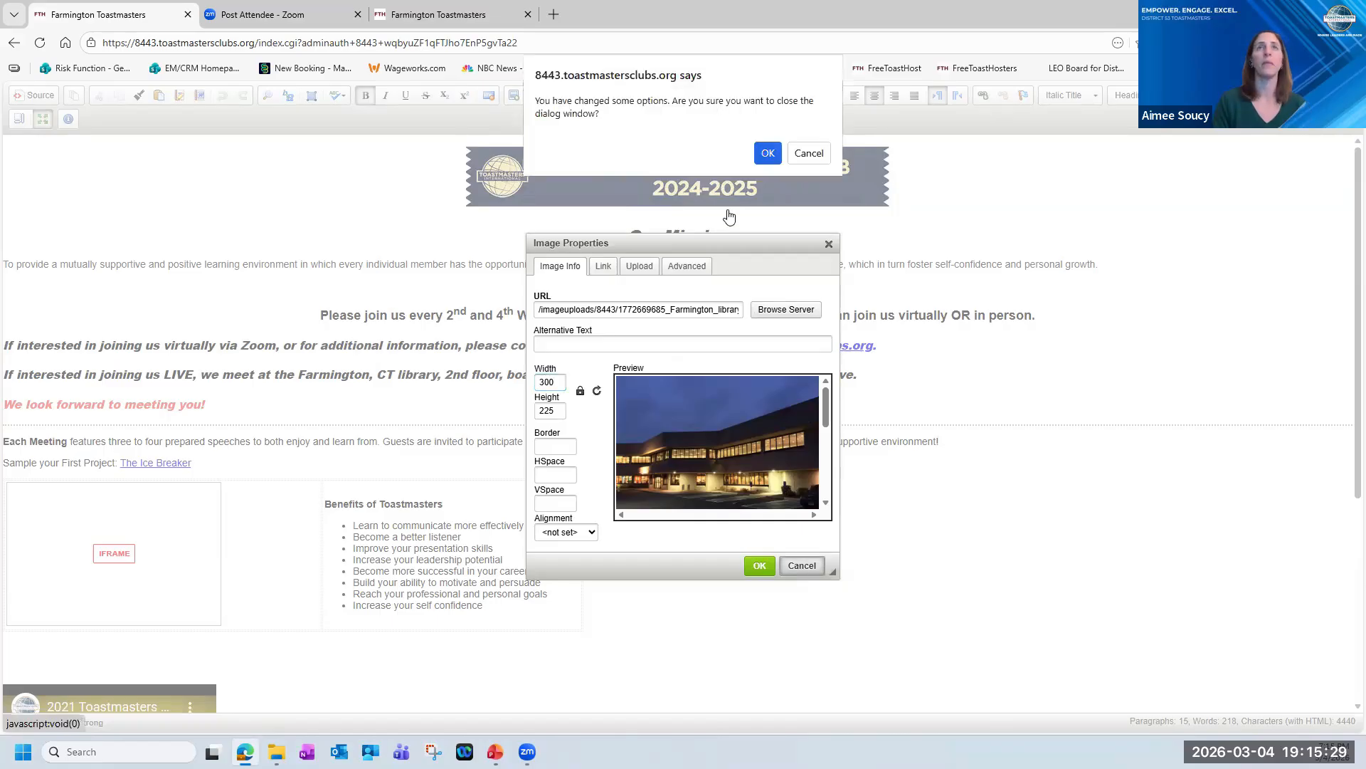
left_click(769, 156)
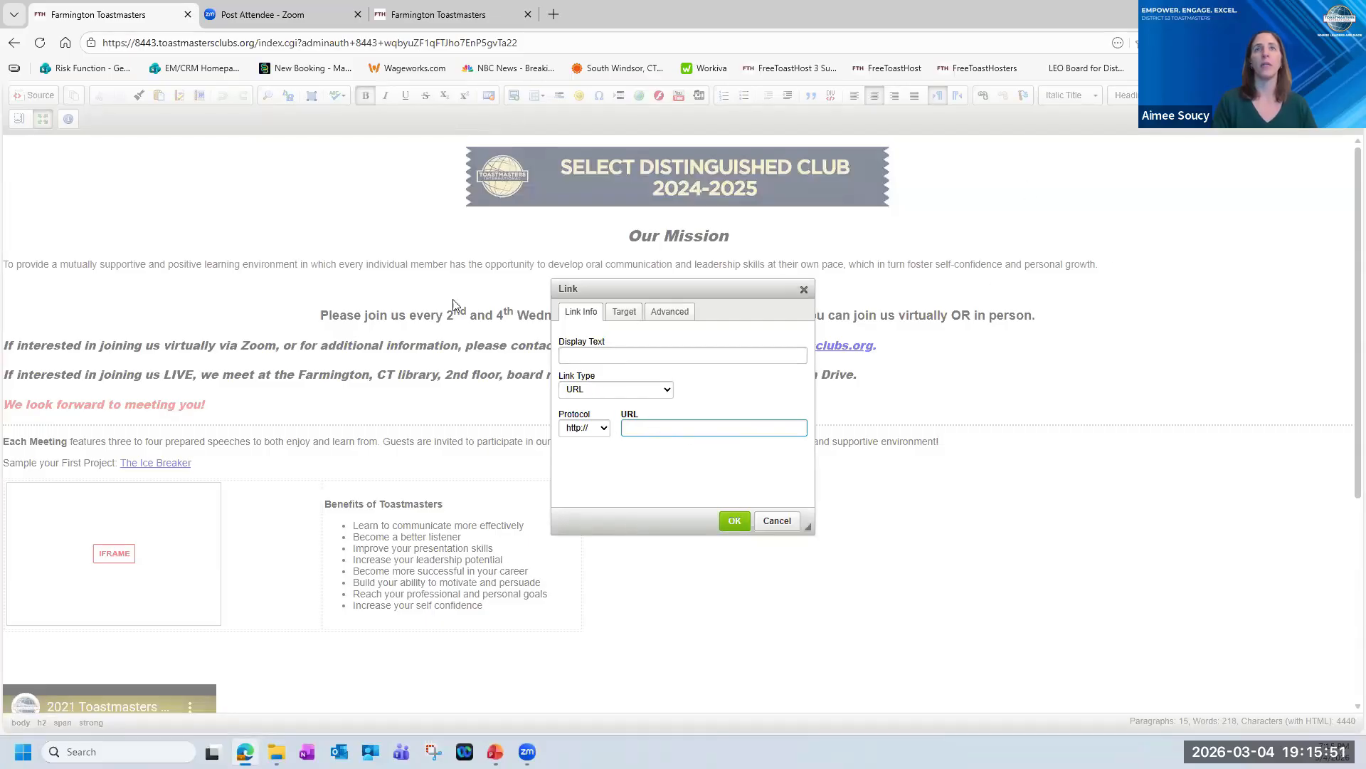
Cancel the link dialog, leave the full-screen editor, and review the Home Page reference notes and background color settings.
left_click(775, 520)
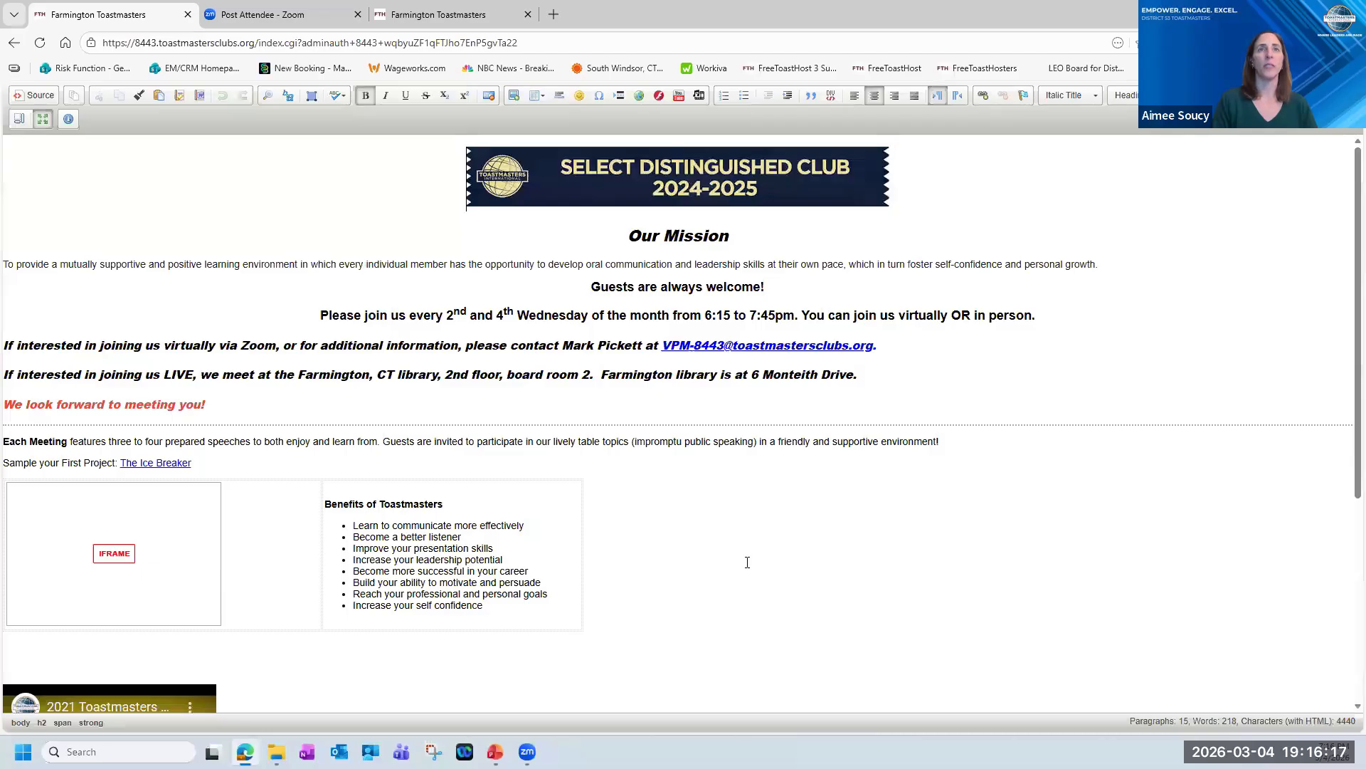
scroll(653, 463, "down", 2)
scroll(662, 457, "up", 2)
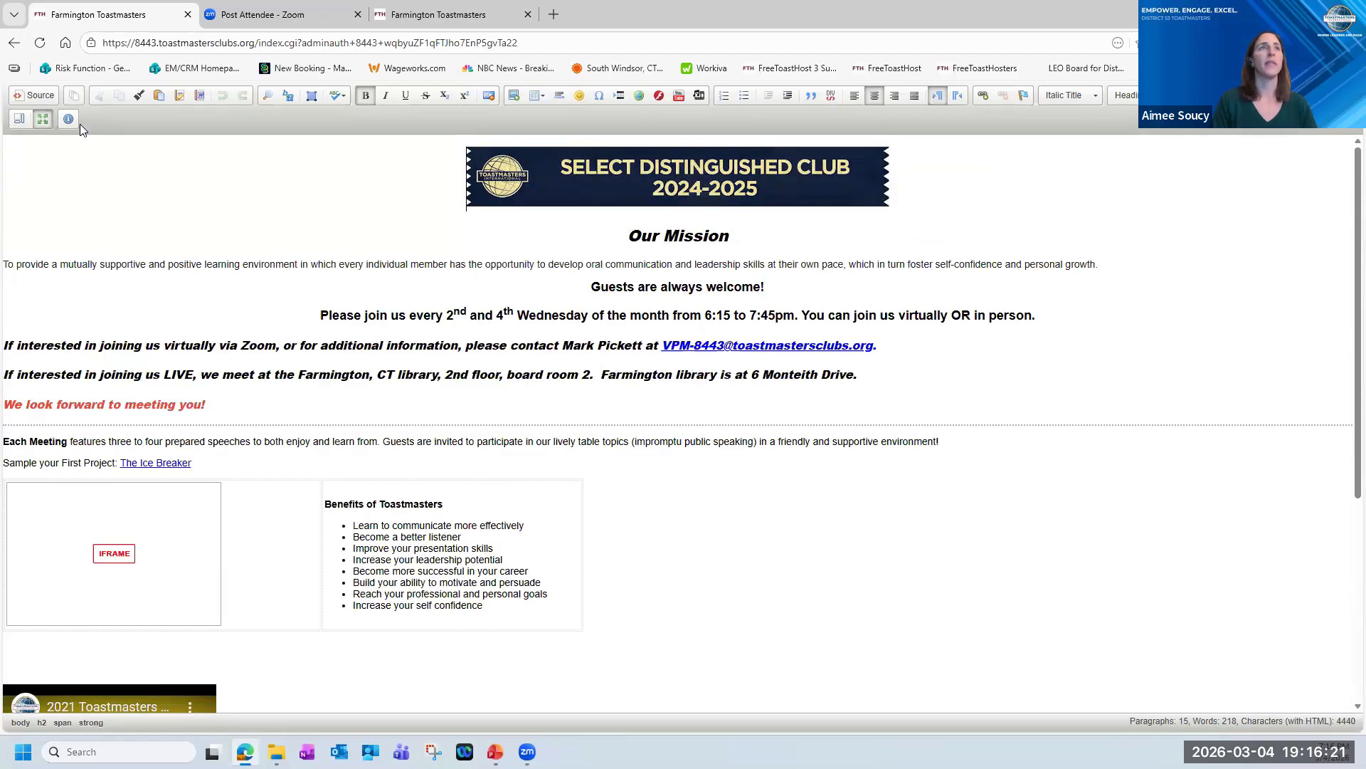
left_click(42, 121)
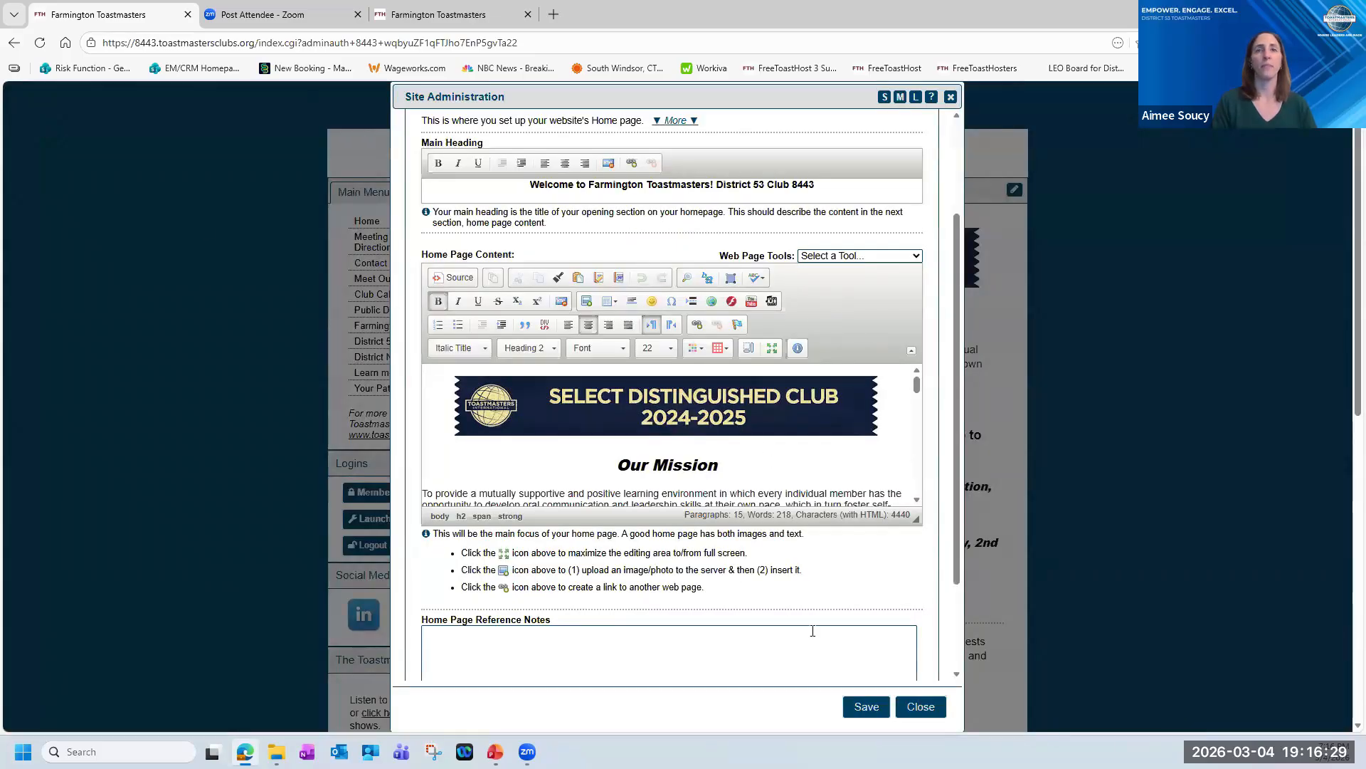
scroll(763, 573, "down", 3)
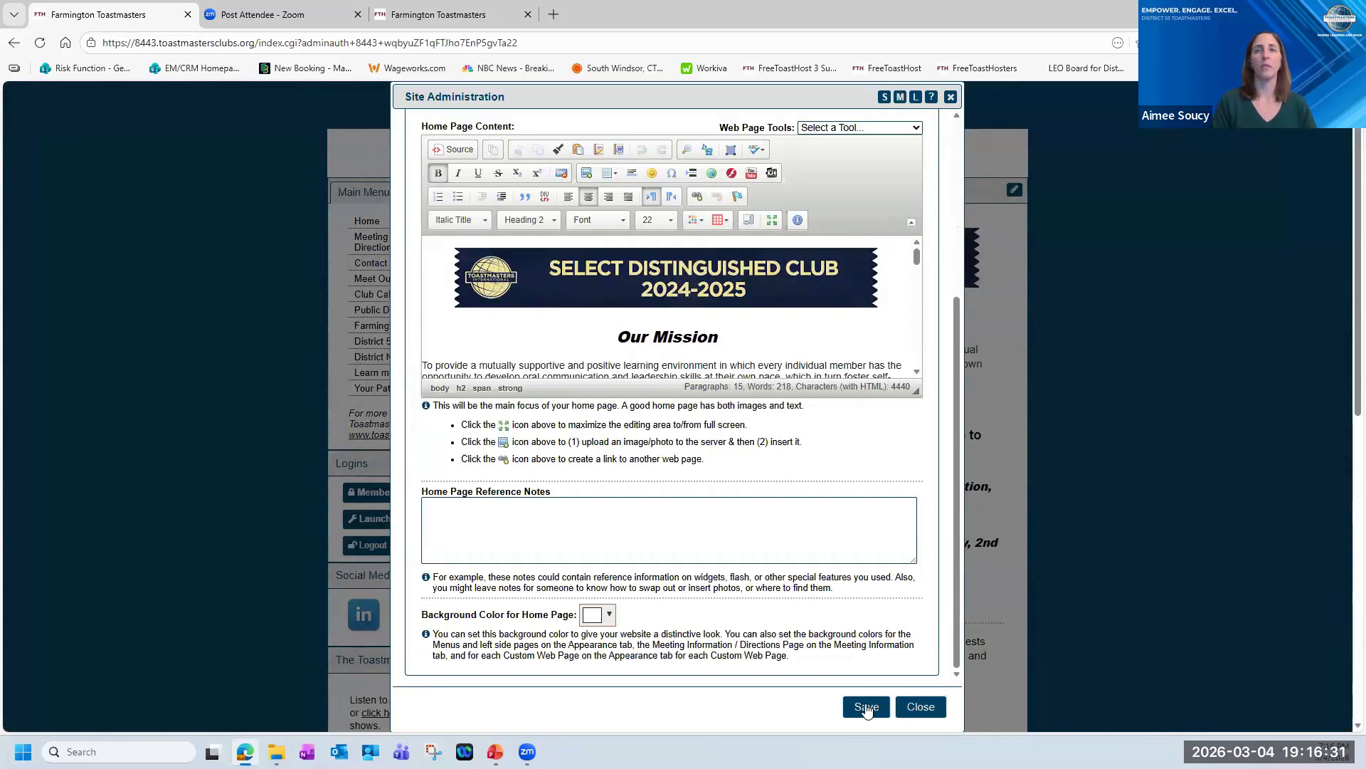
scroll(780, 546, "up", 5)
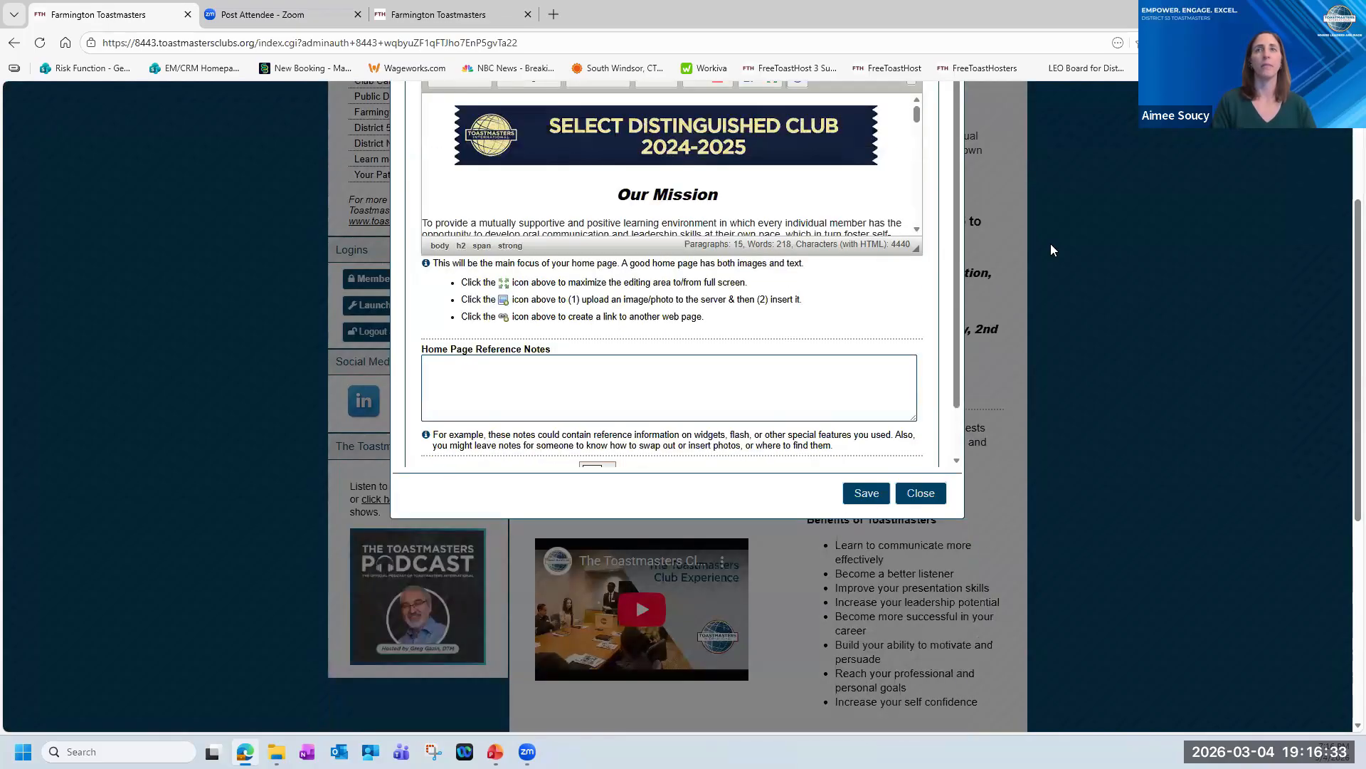
scroll(1133, 367, "down", 1)
scroll(790, 313, "up", 1)
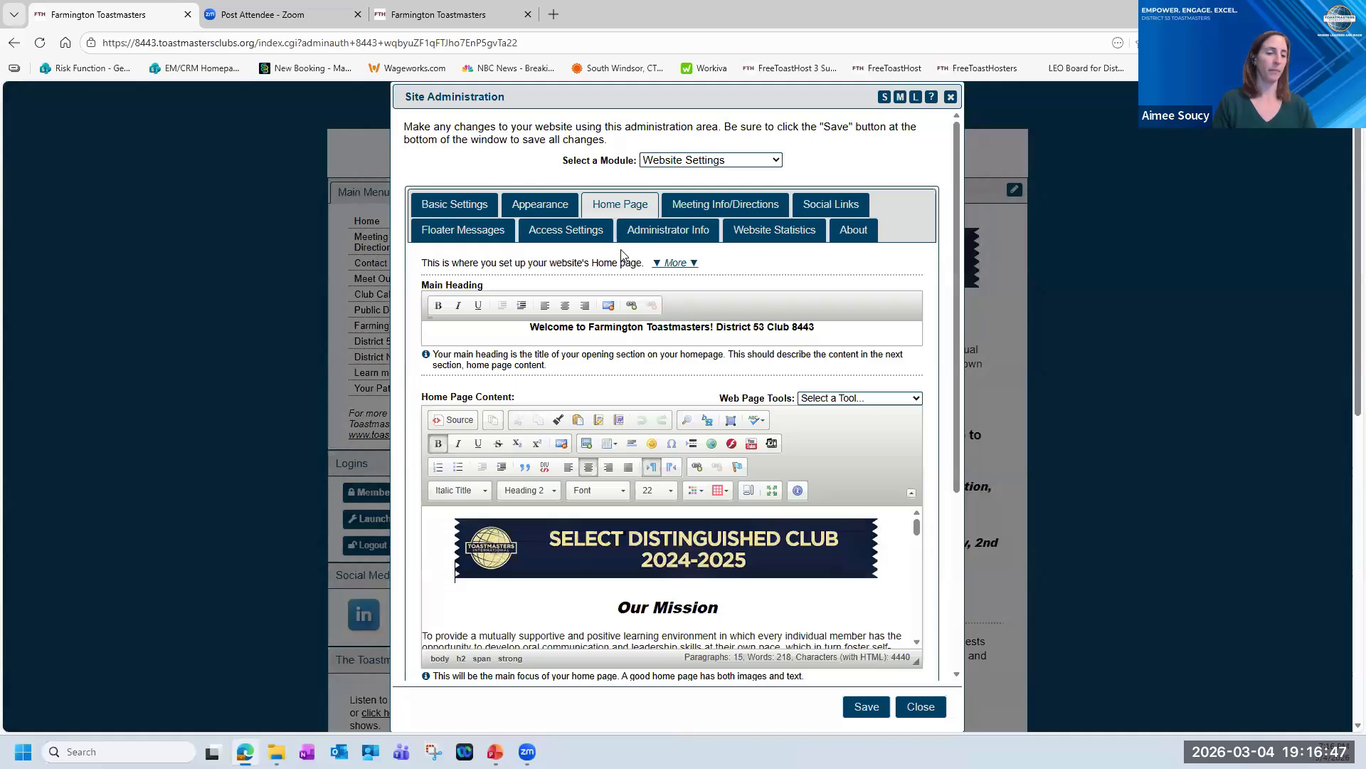
Open the Meeting Info/Directions settings and view the meeting information text and library photo in the full-screen editor.
left_click(725, 207)
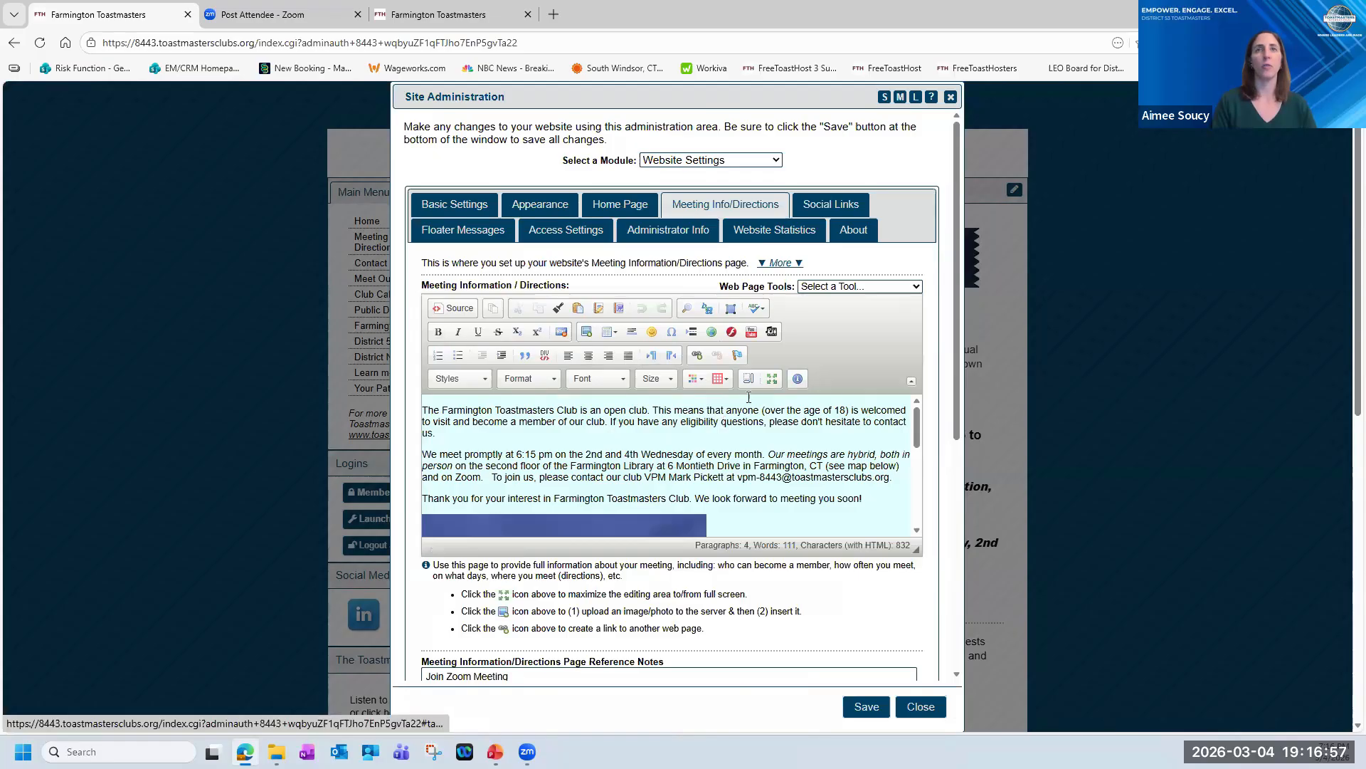
left_click(773, 381)
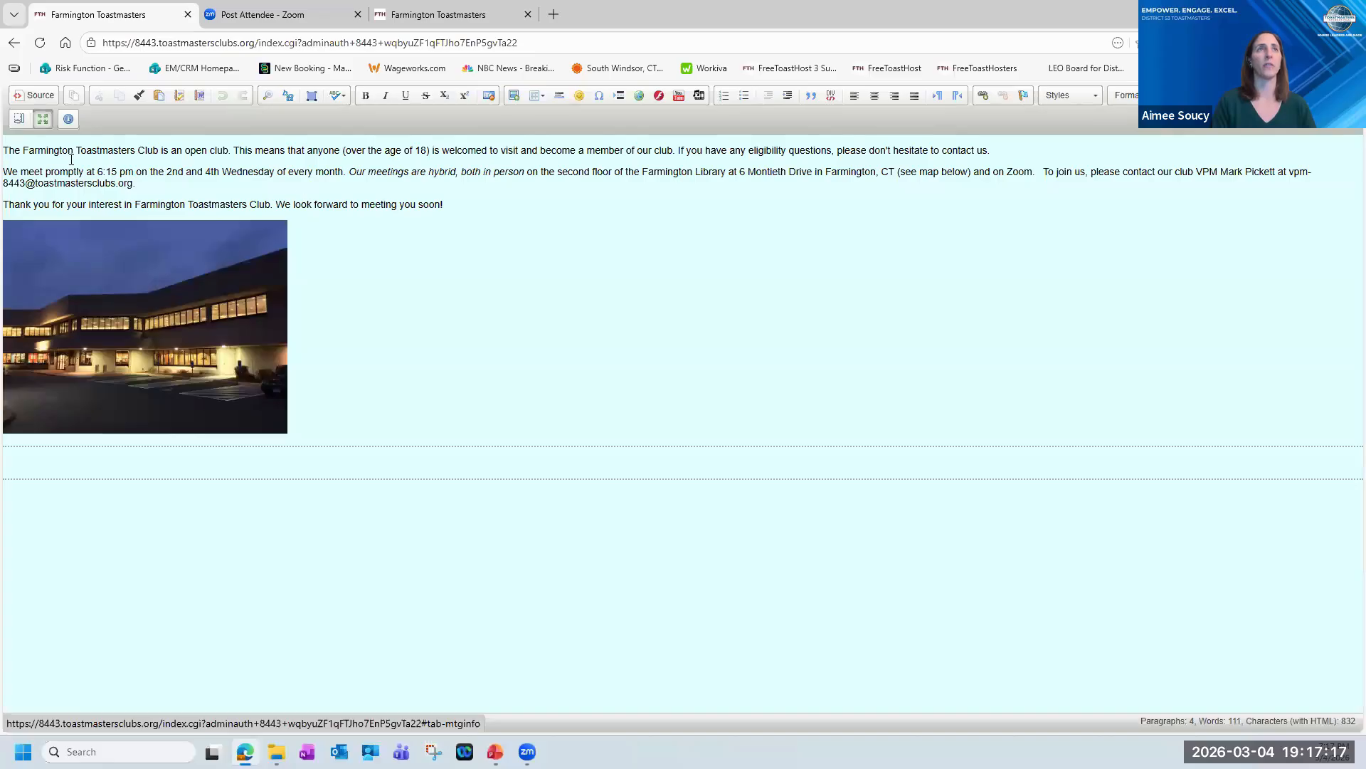
left_click(42, 120)
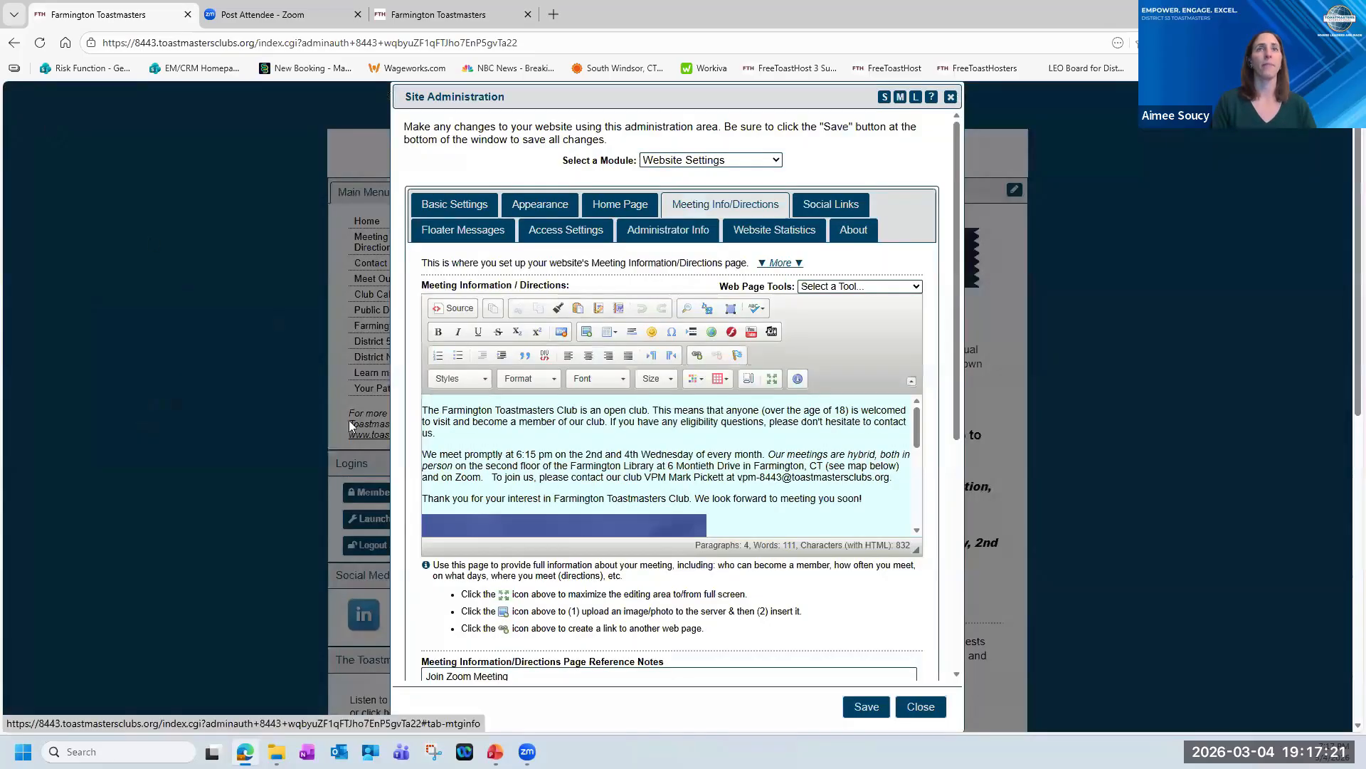
Review the Meeting Info/Directions page's reference notes and the instructions for embedding a Google map.
scroll(748, 436, "down", 5)
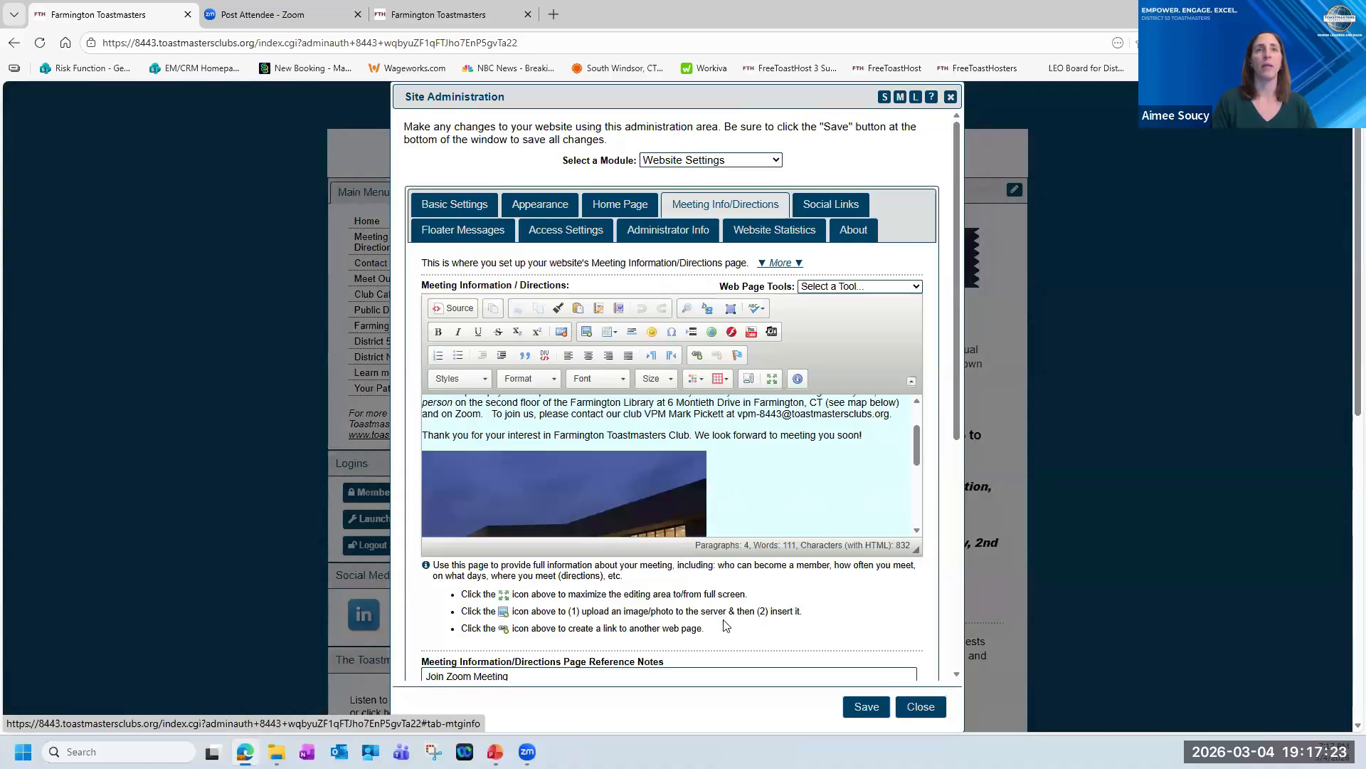
scroll(640, 469, "down", 2)
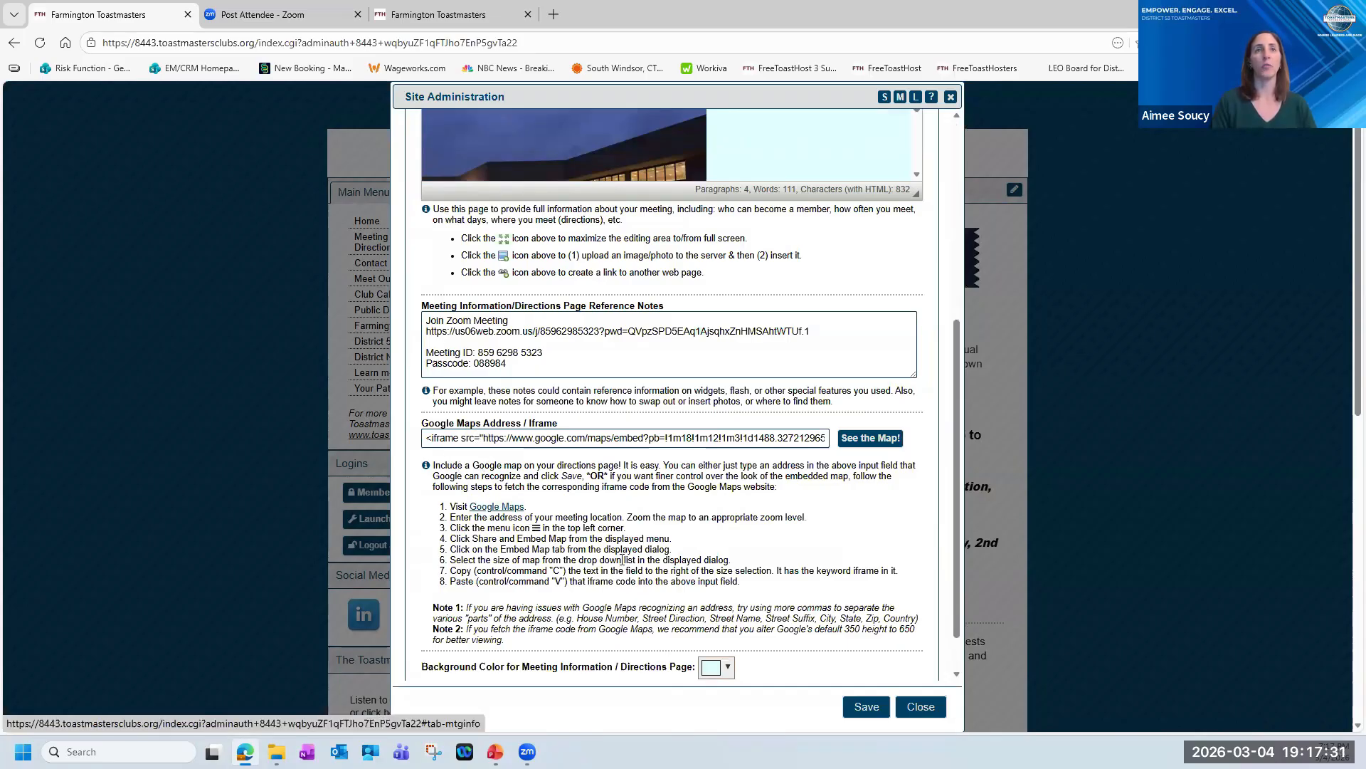
left_click_drag(458, 465, 740, 582)
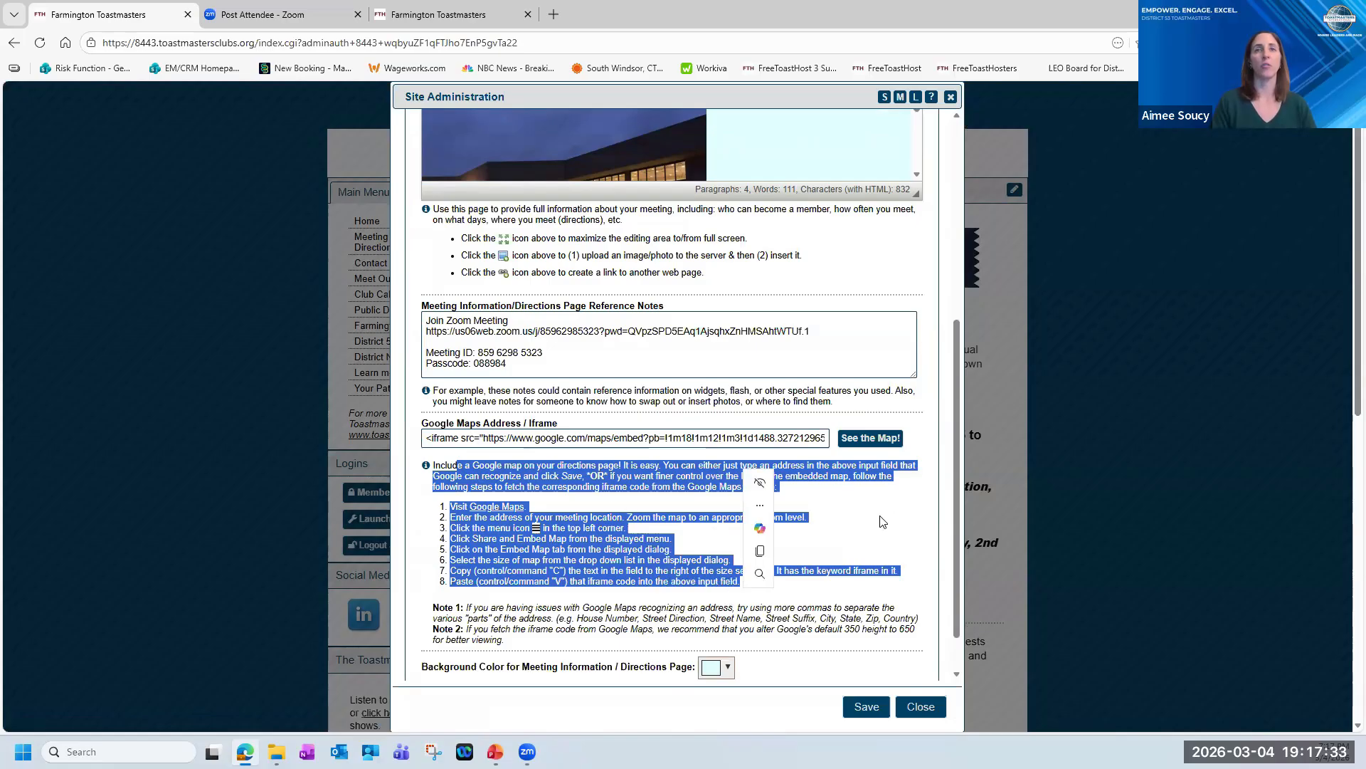
left_click(692, 517)
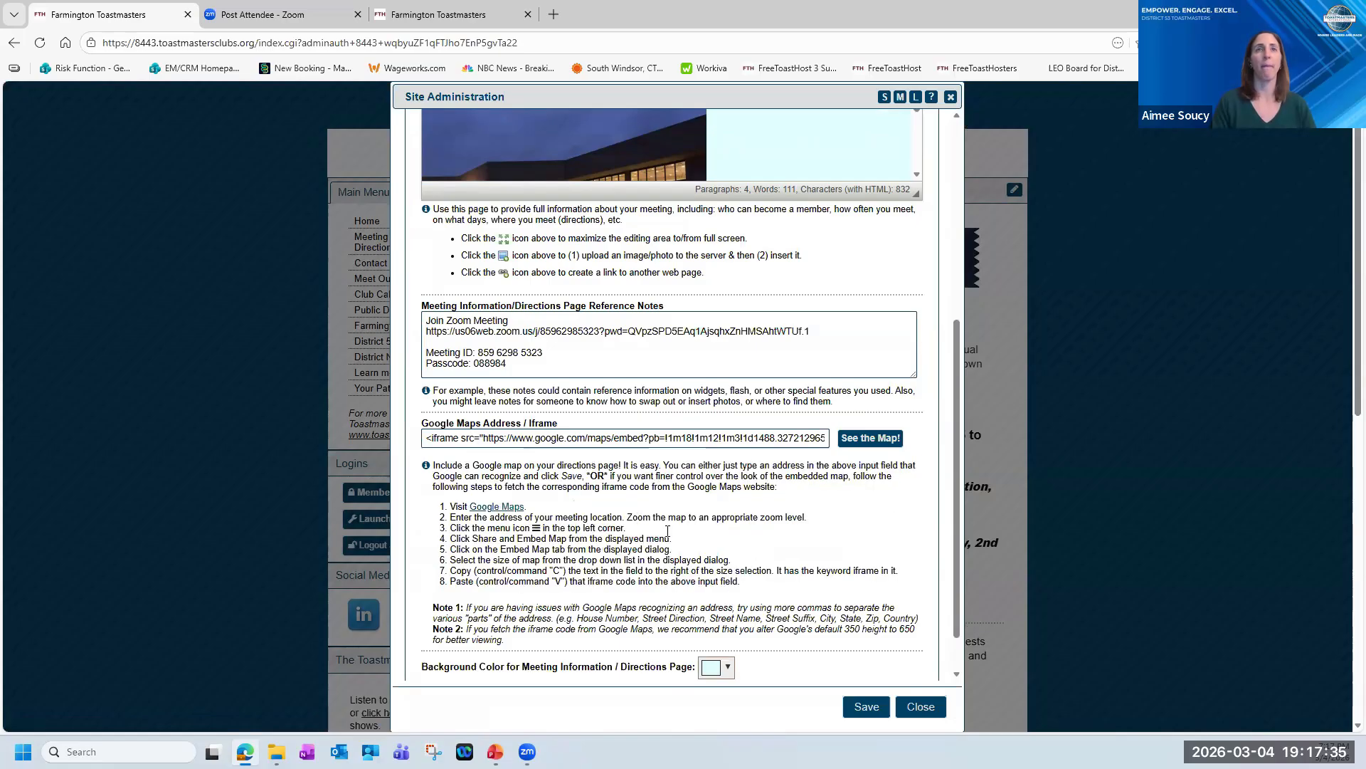
scroll(663, 538, "down", 1)
scroll(669, 535, "up", 5)
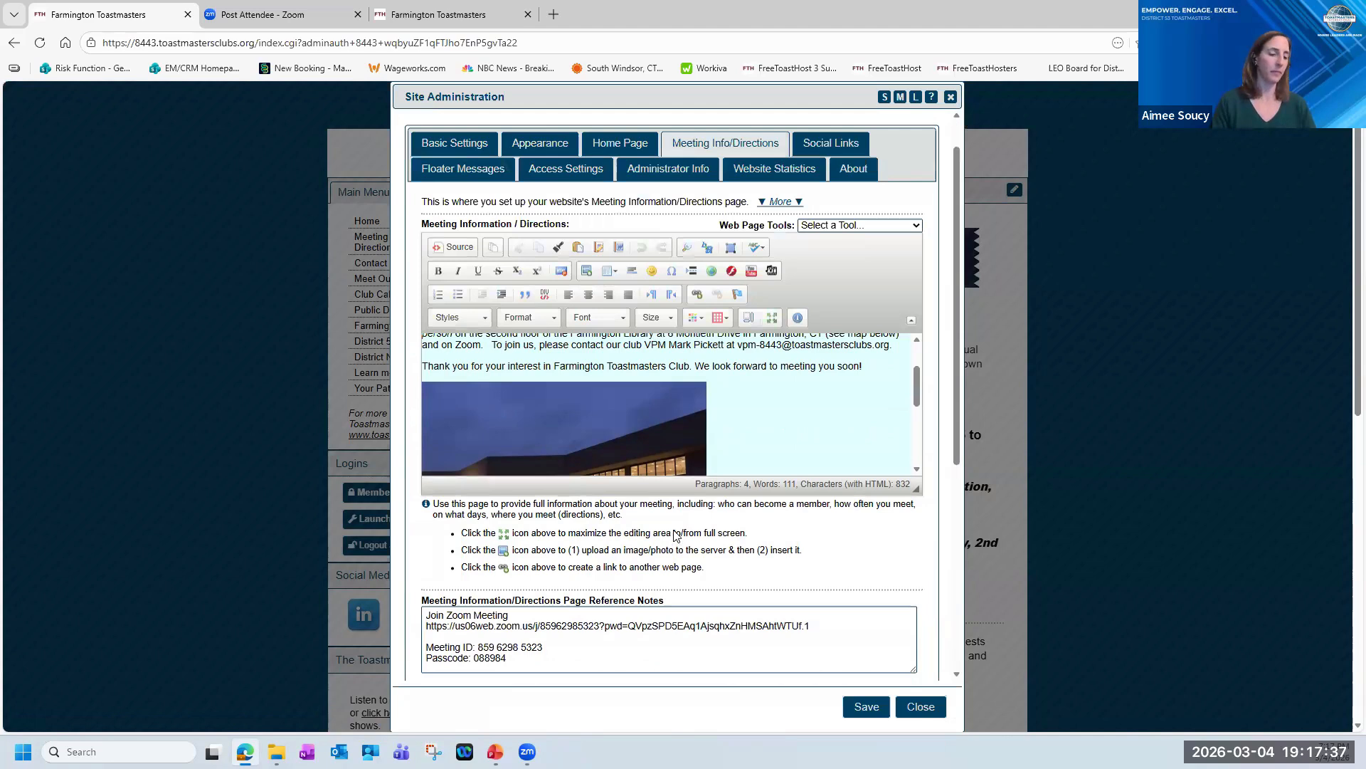
scroll(676, 535, "up", 1)
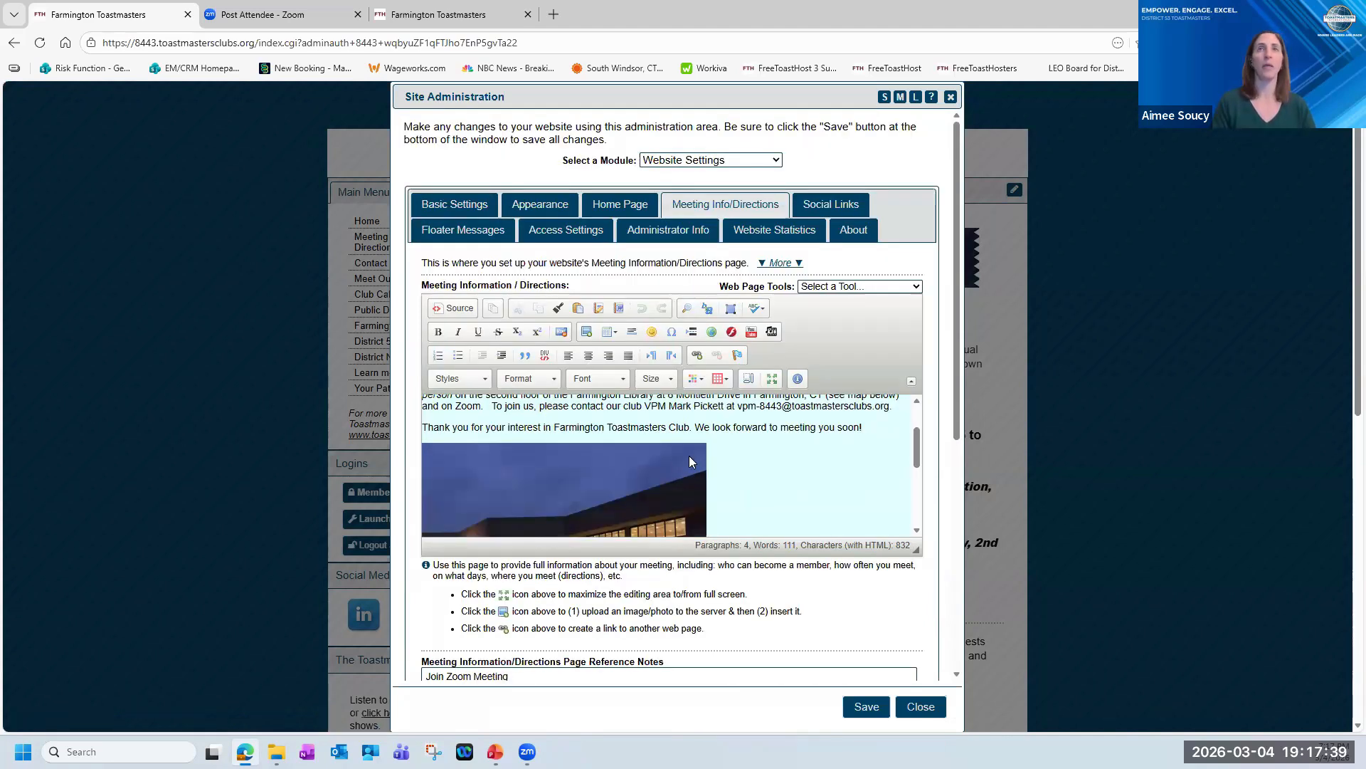
Review the Access Settings, including the officer roles allowed to access Website Settings, and close Site Administration without saving.
left_click(559, 232)
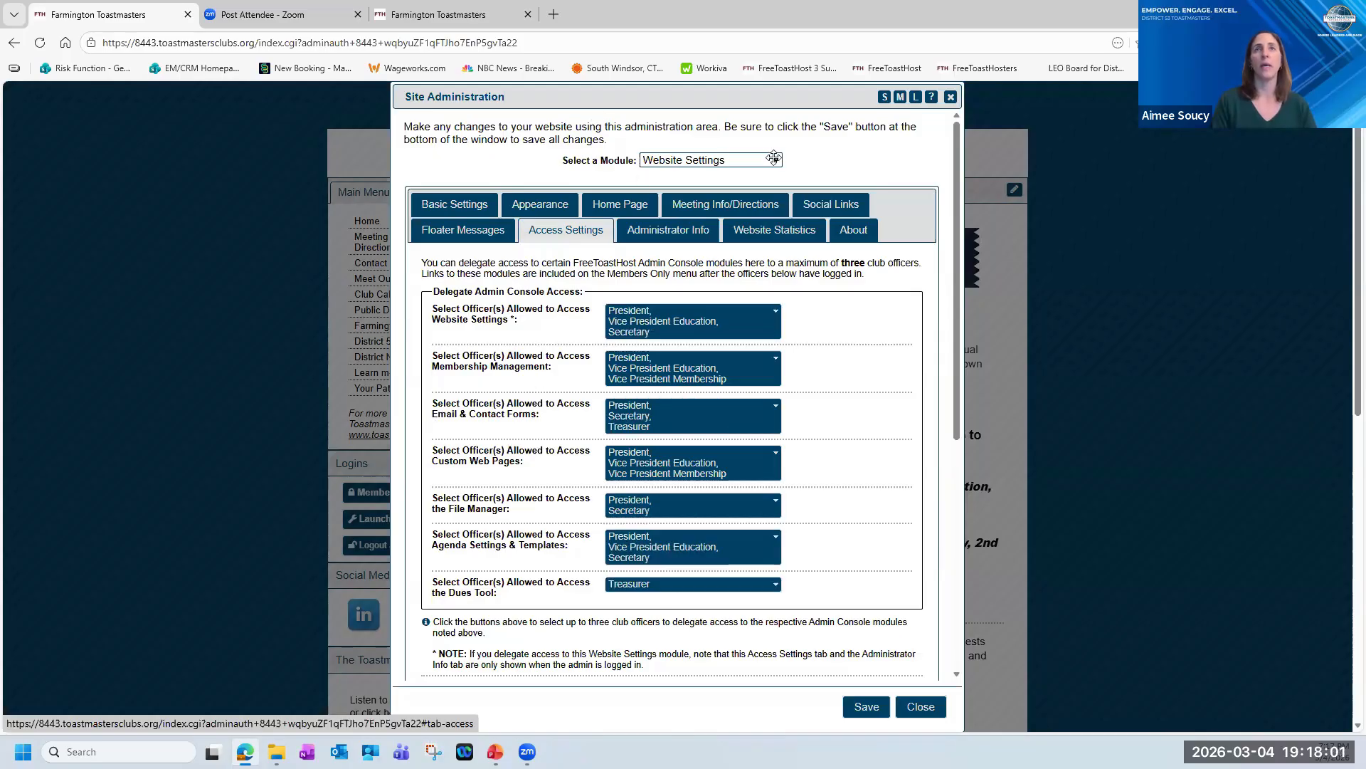
left_click(775, 314)
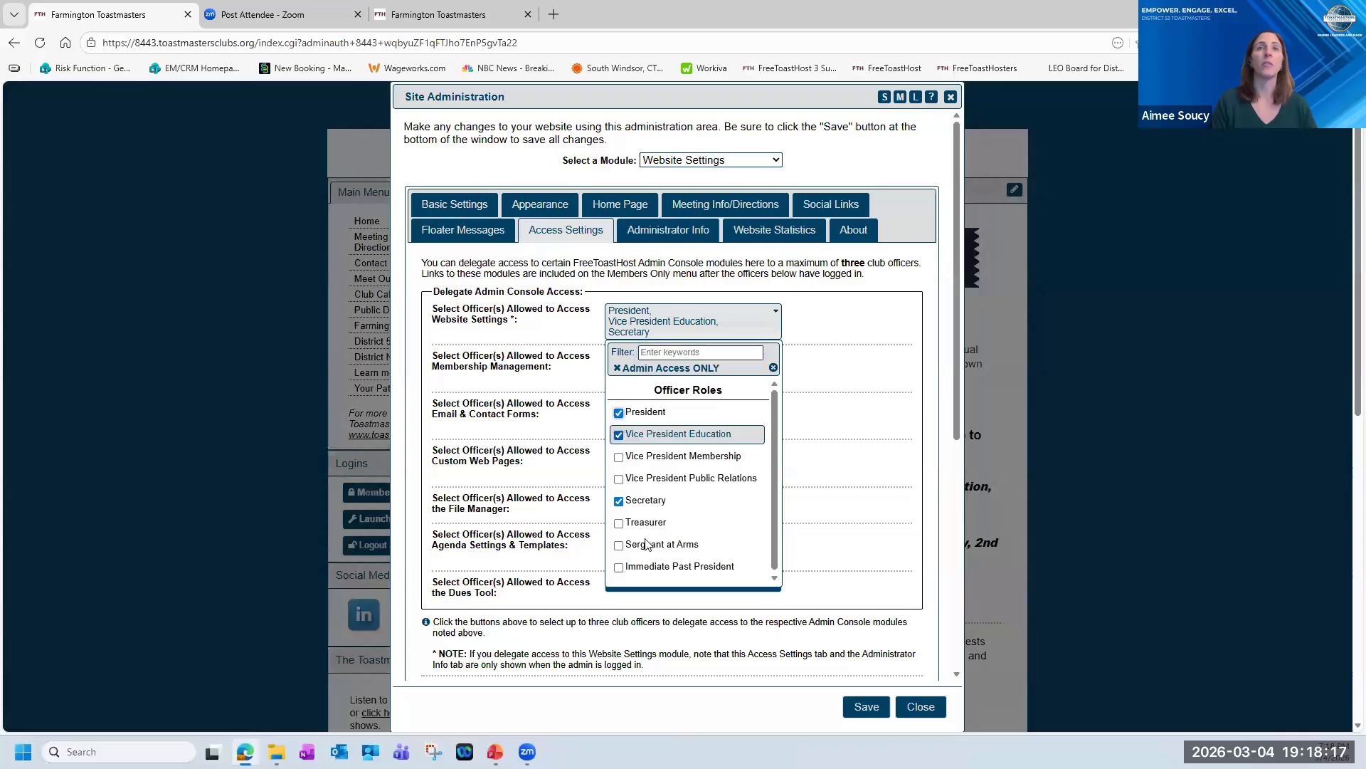
scroll(661, 443, "down", 1)
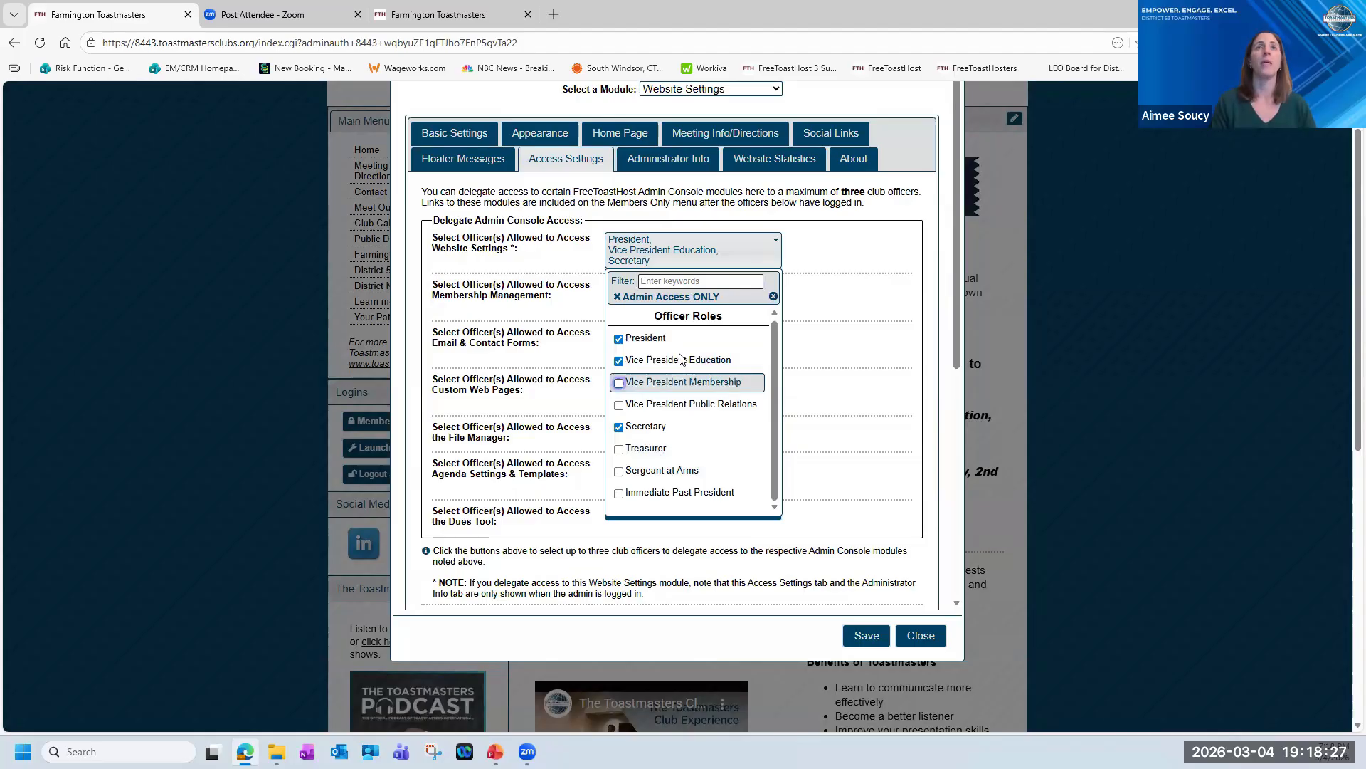
scroll(694, 339, "down", 1)
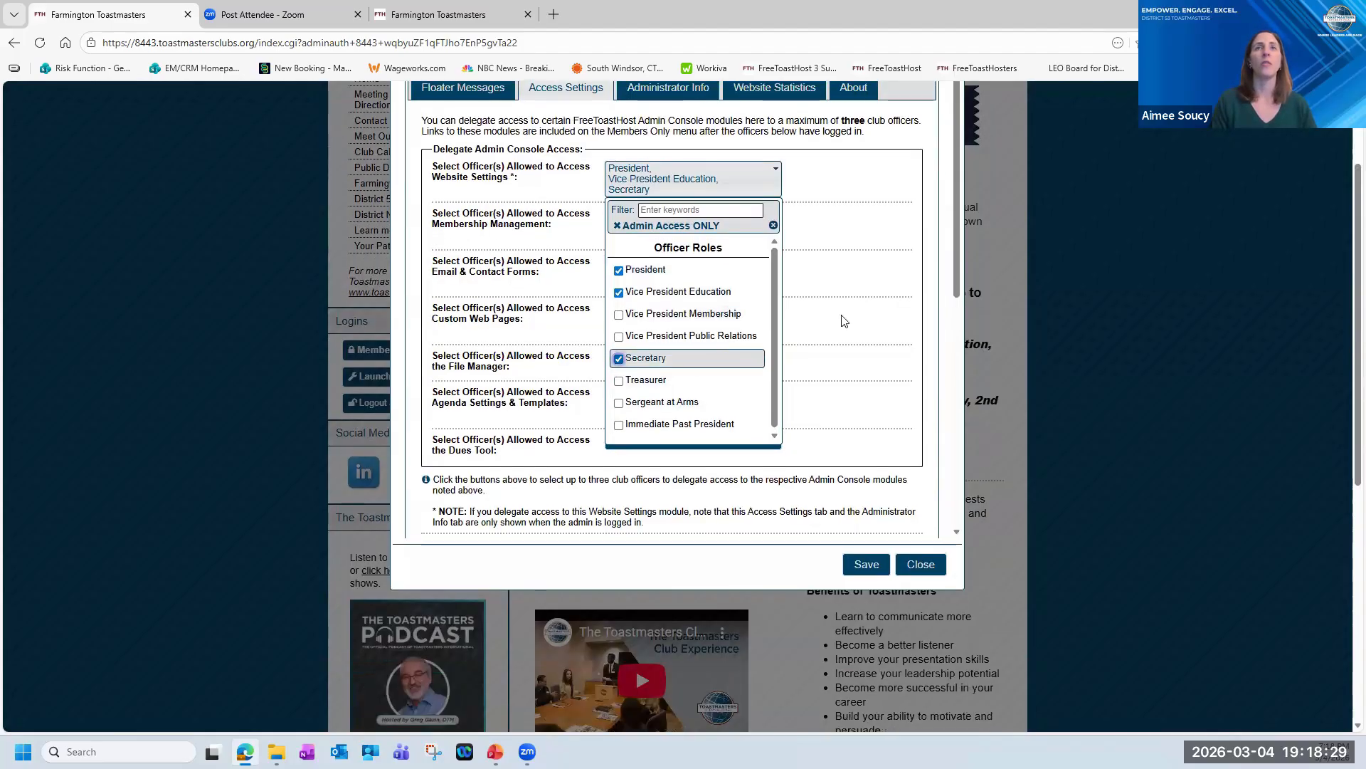
left_click(869, 278)
scroll(818, 334, "up", 2)
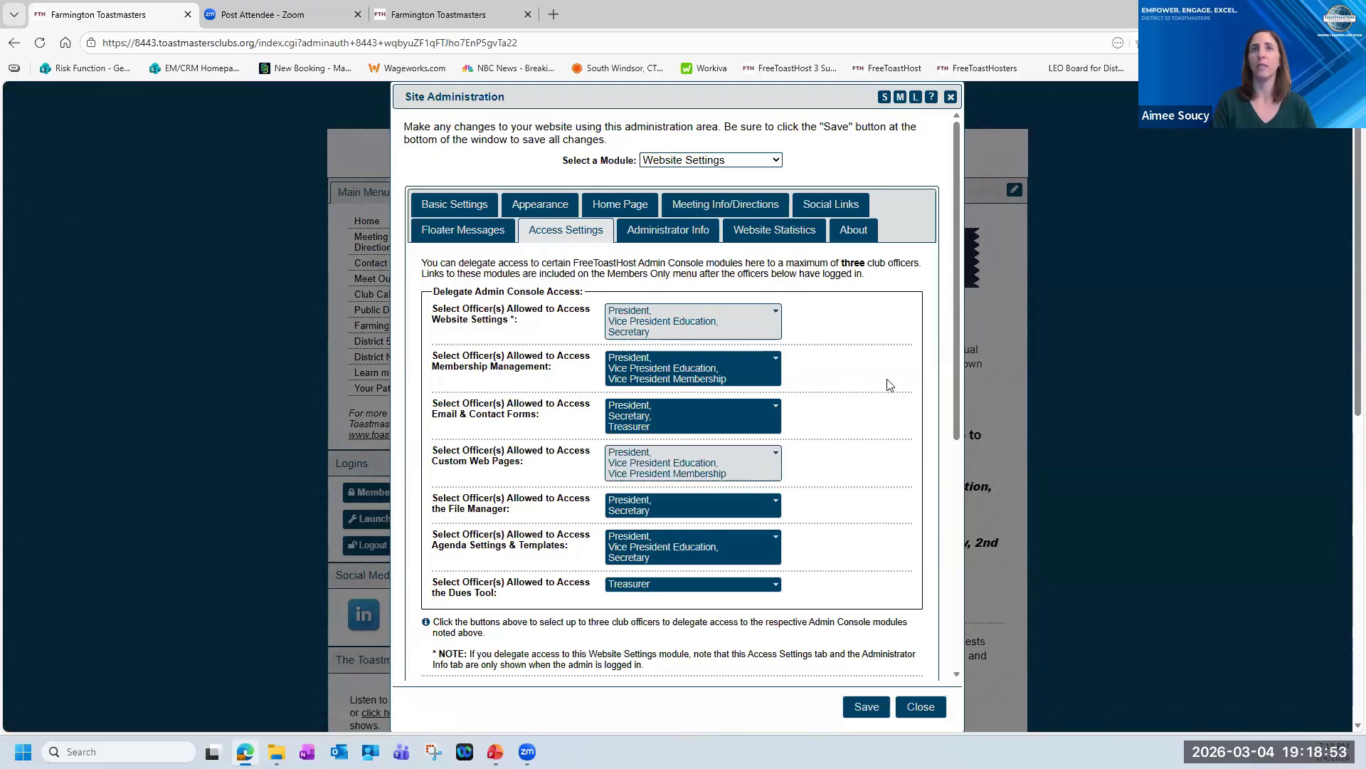
left_click(915, 713)
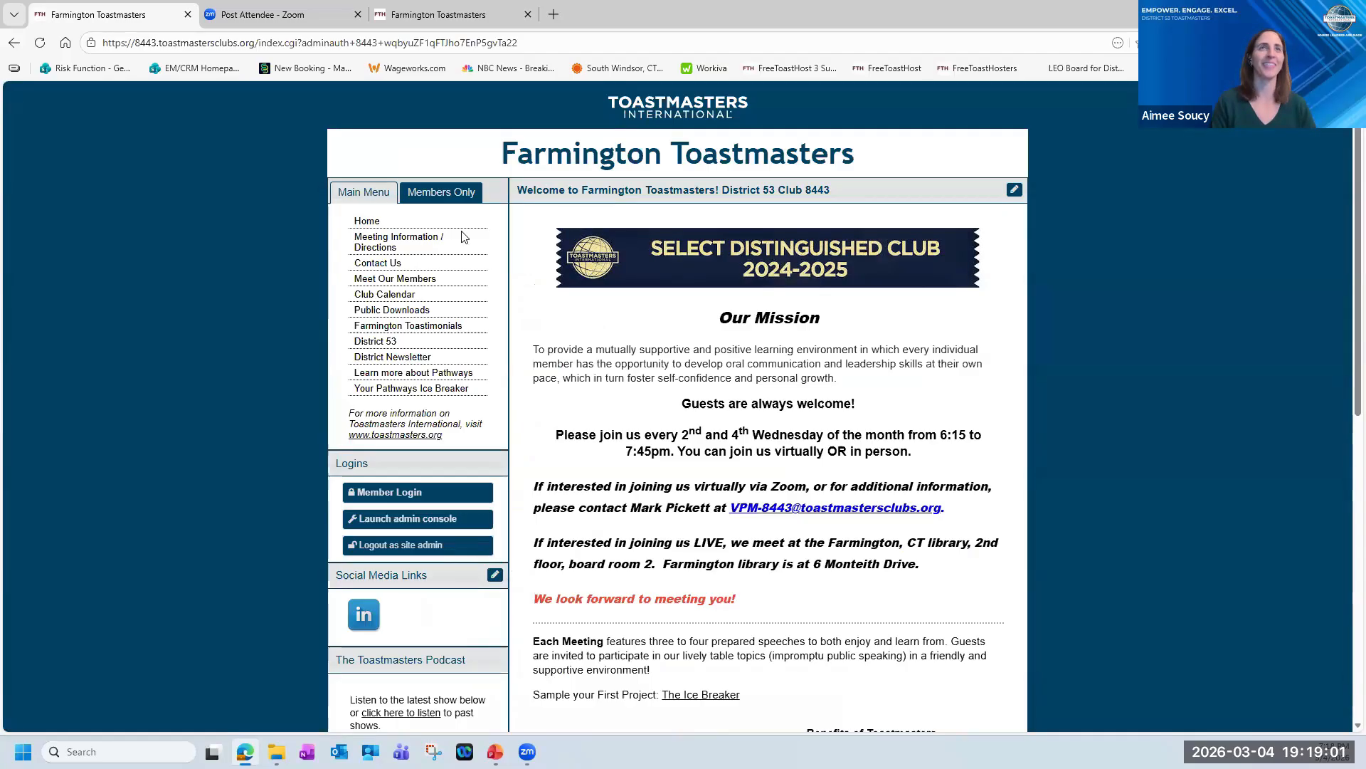
Open the Meeting Agendas page from the members-only area and review the March 11, 2026 agenda's roles.
left_click(443, 192)
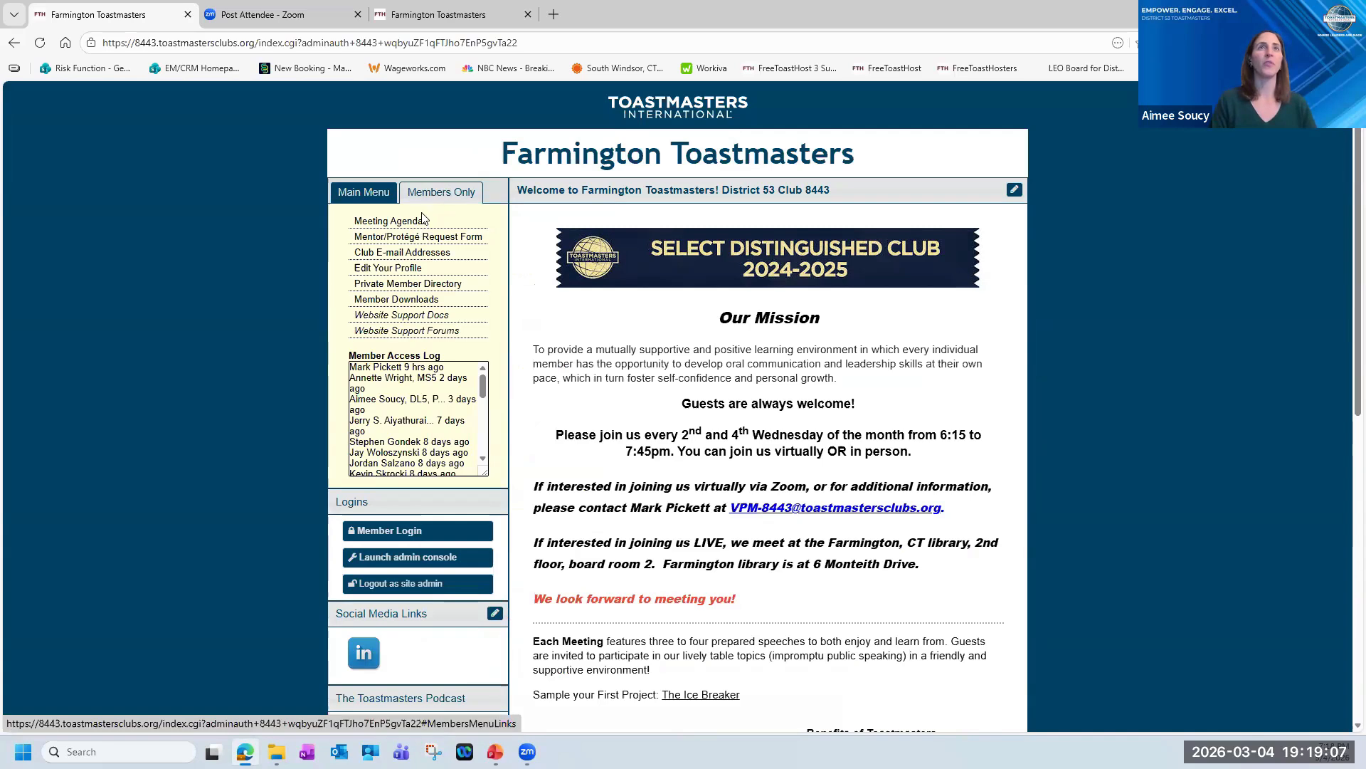
left_click(391, 223)
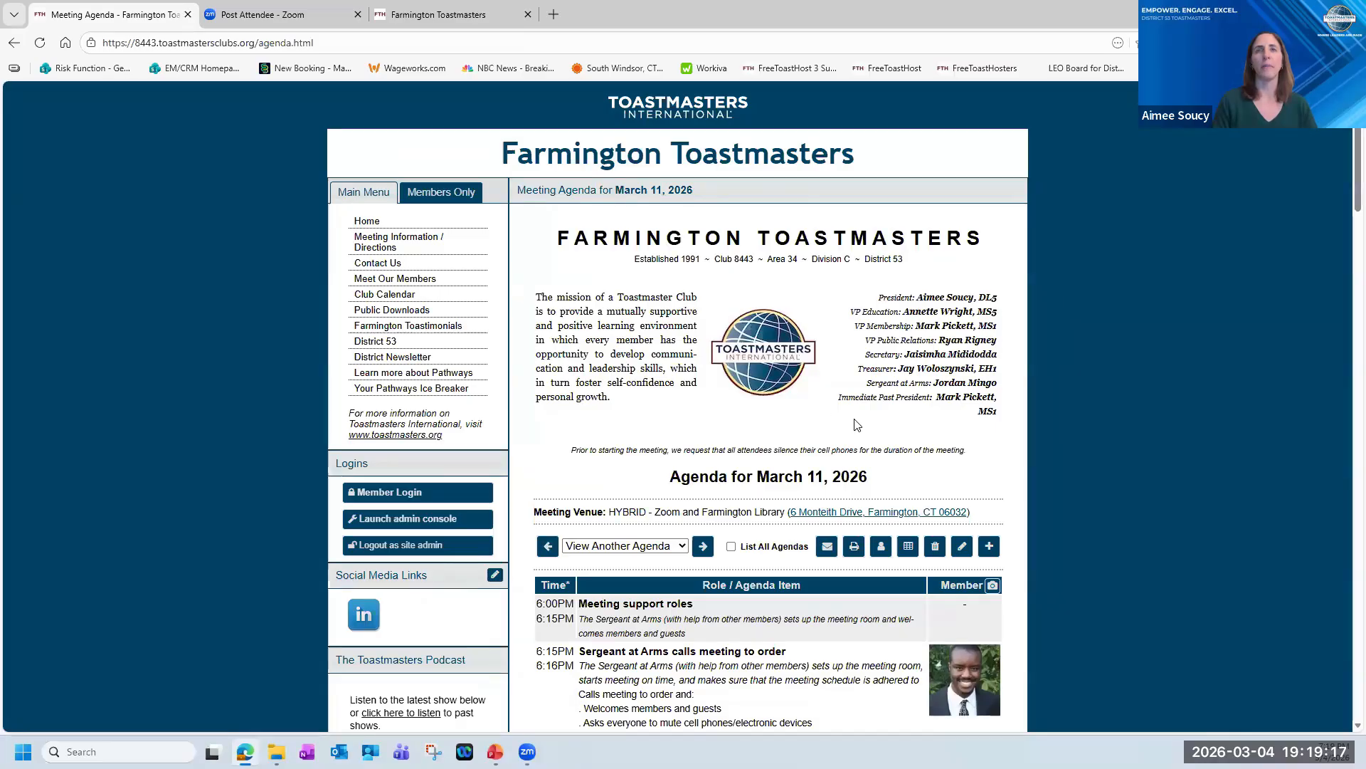
scroll(741, 414, "down", 1)
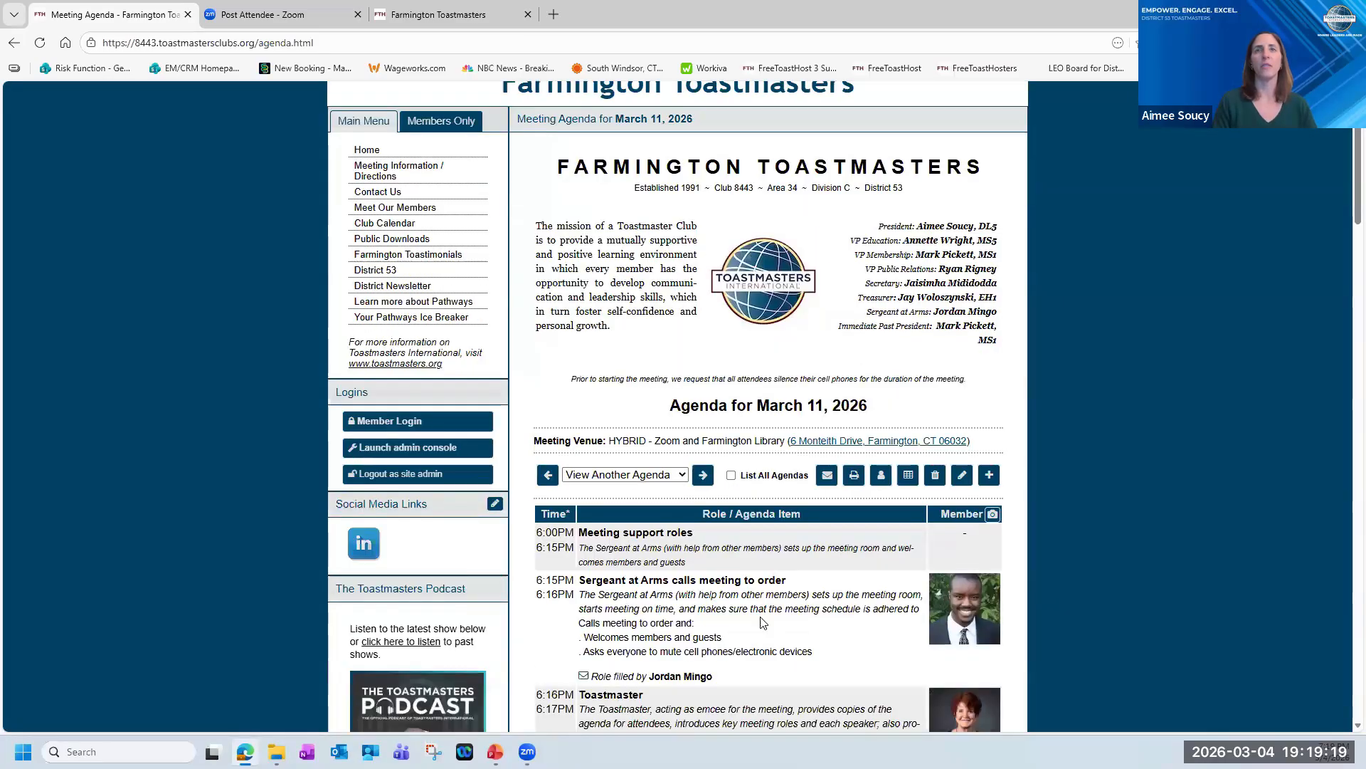
scroll(744, 430, "up", 1)
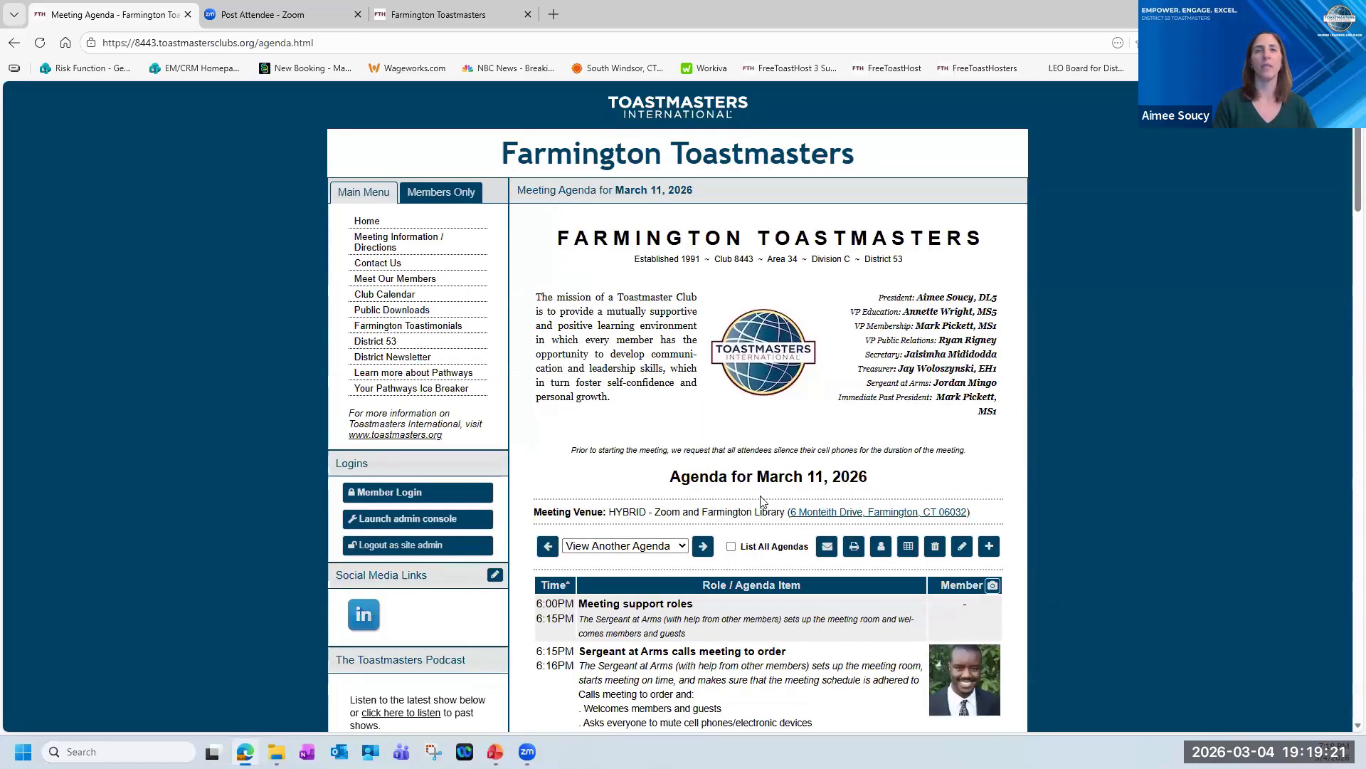
scroll(679, 520, "down", 6)
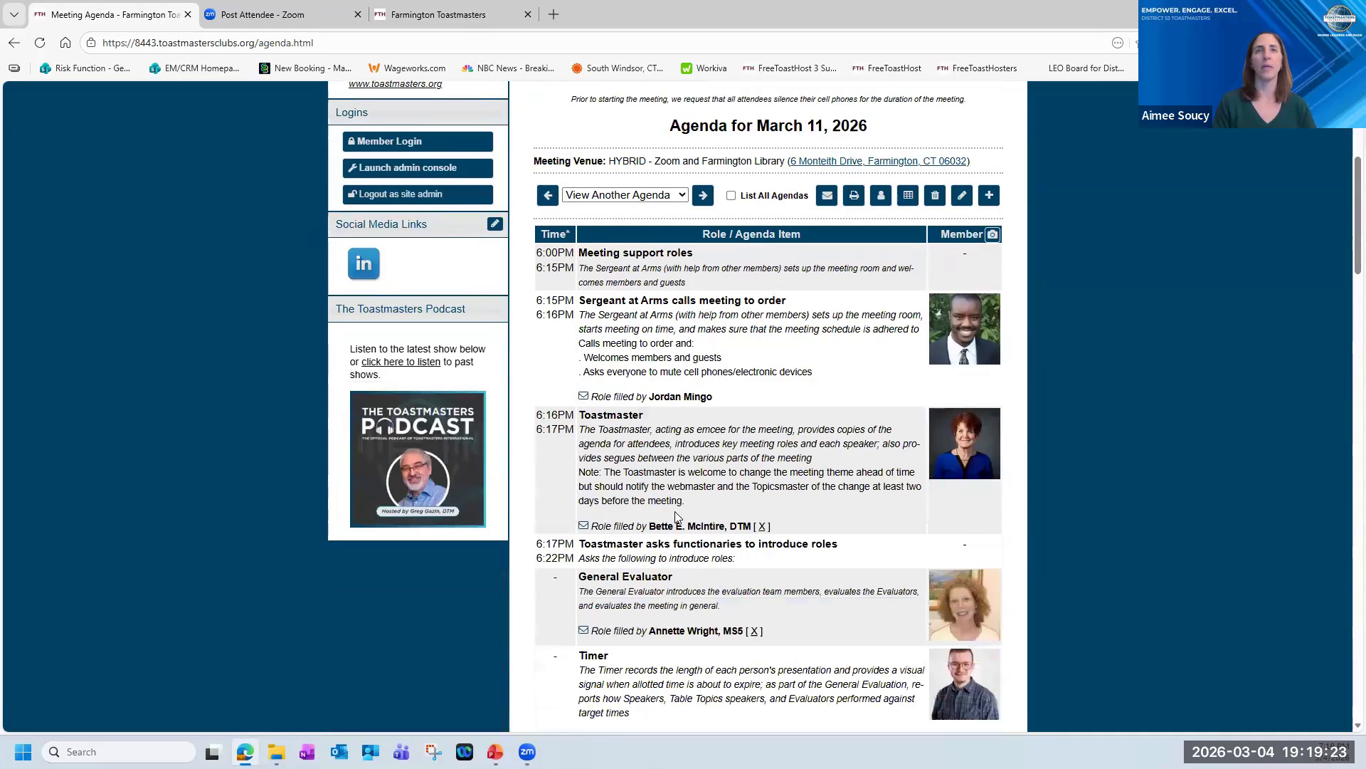
scroll(636, 484, "down", 7)
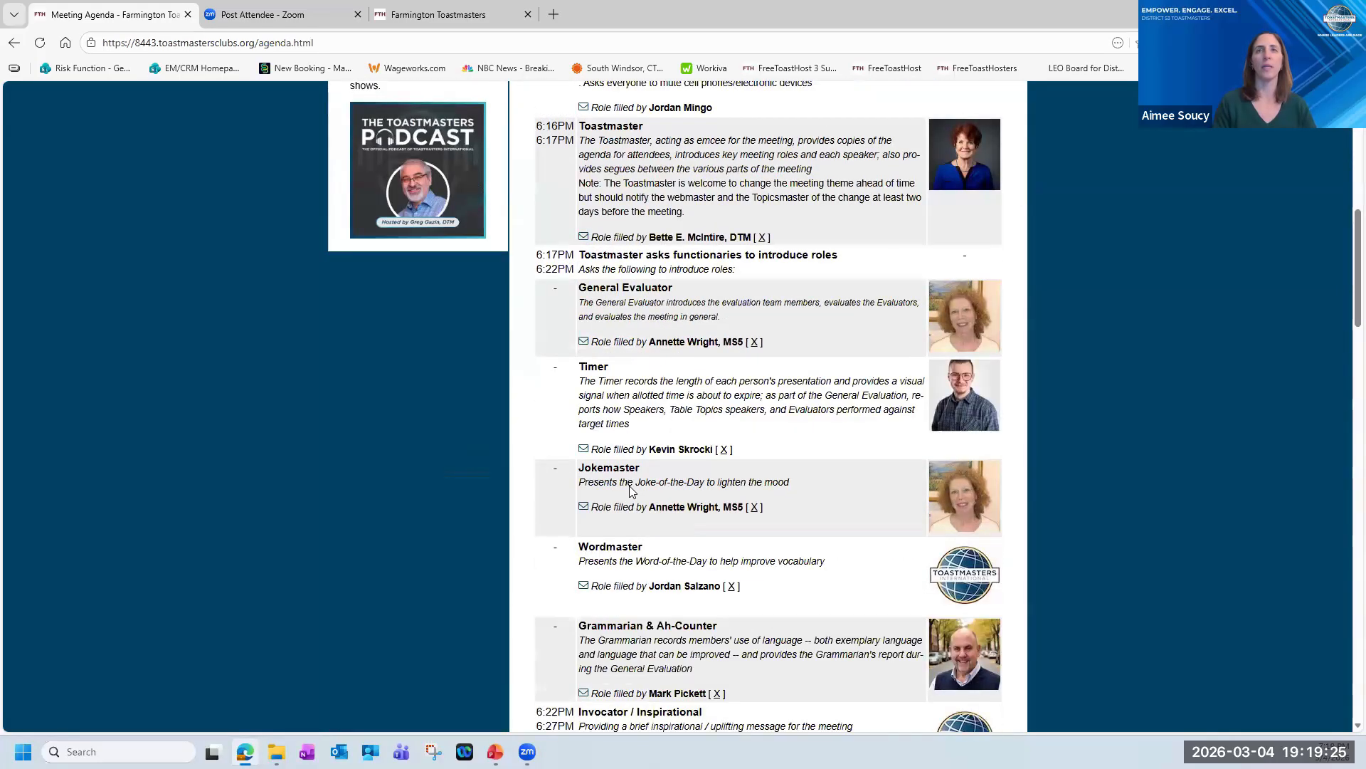
scroll(633, 484, "up", 8)
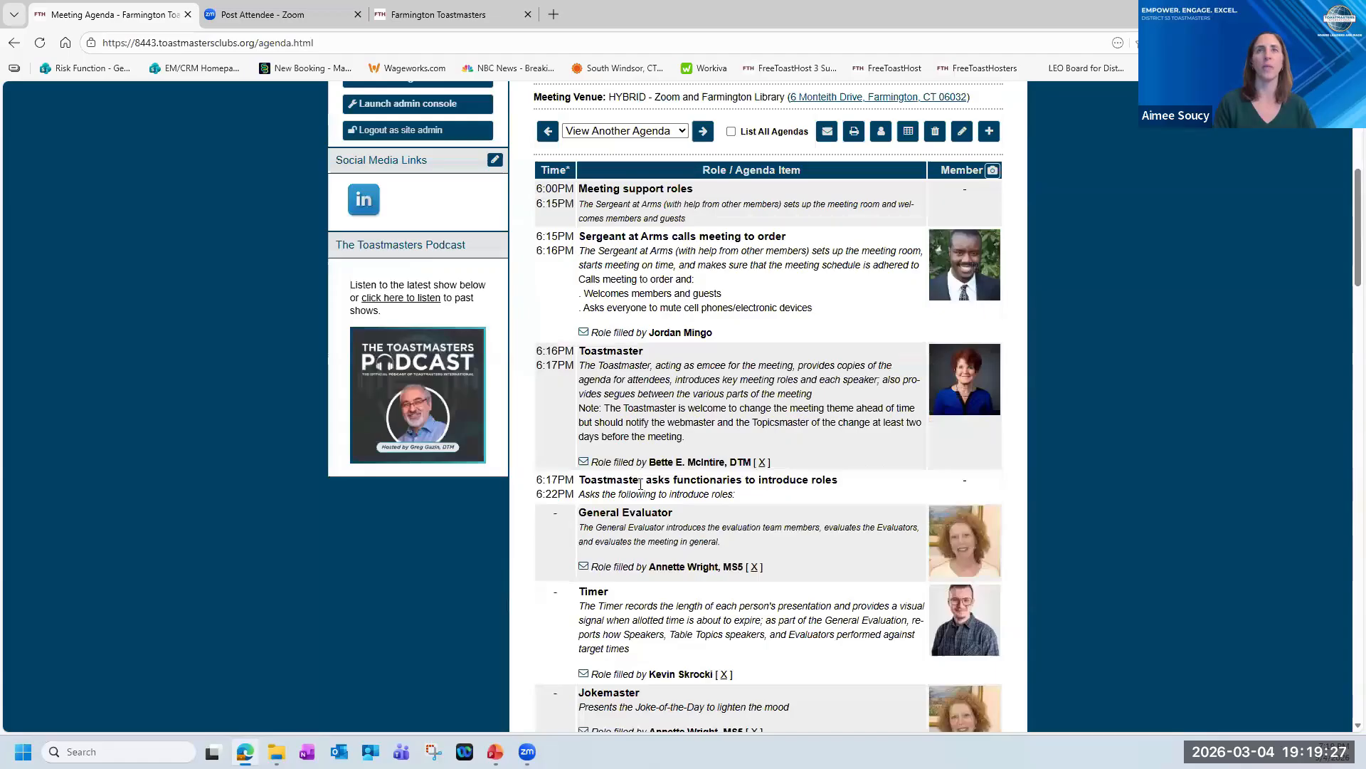
scroll(640, 484, "up", 6)
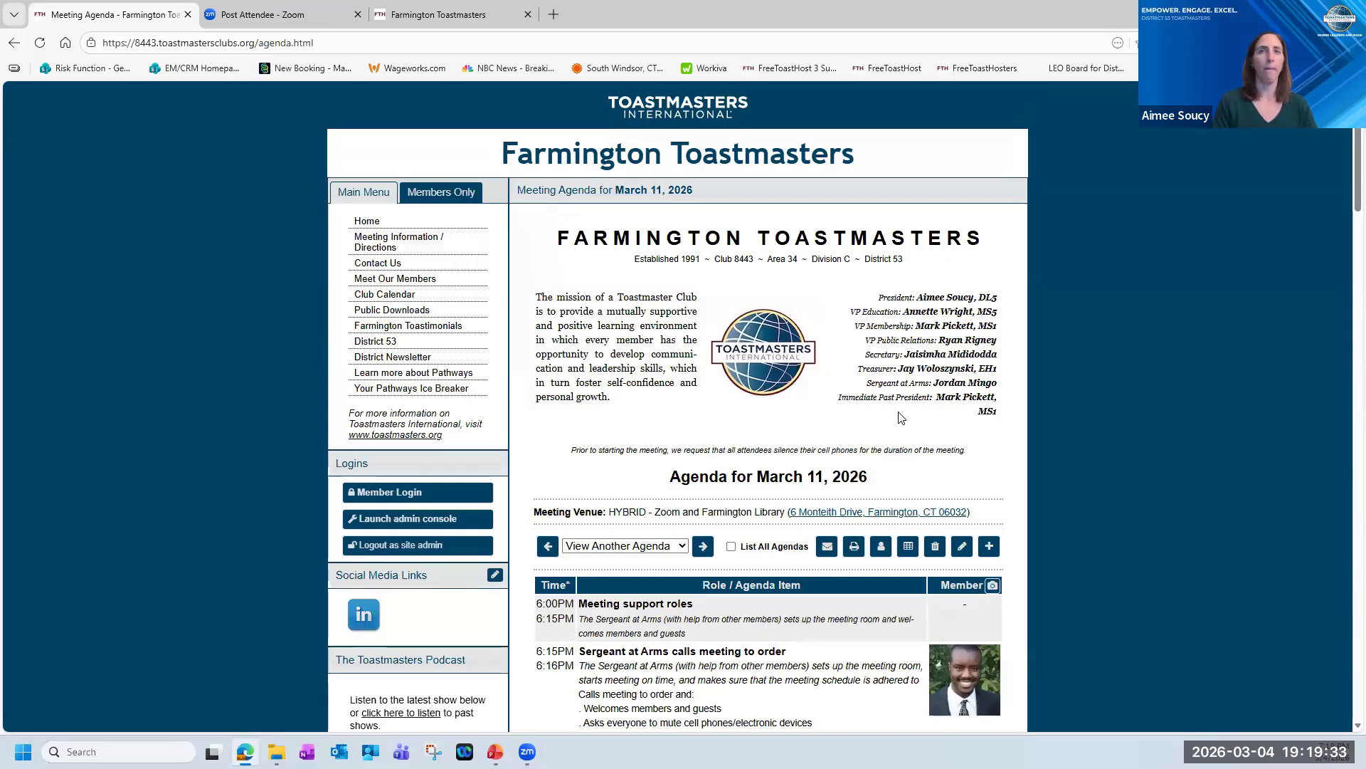
Start a new meeting agenda and review the available club templates, system templates and earlier agendas without choosing one.
left_click(991, 546)
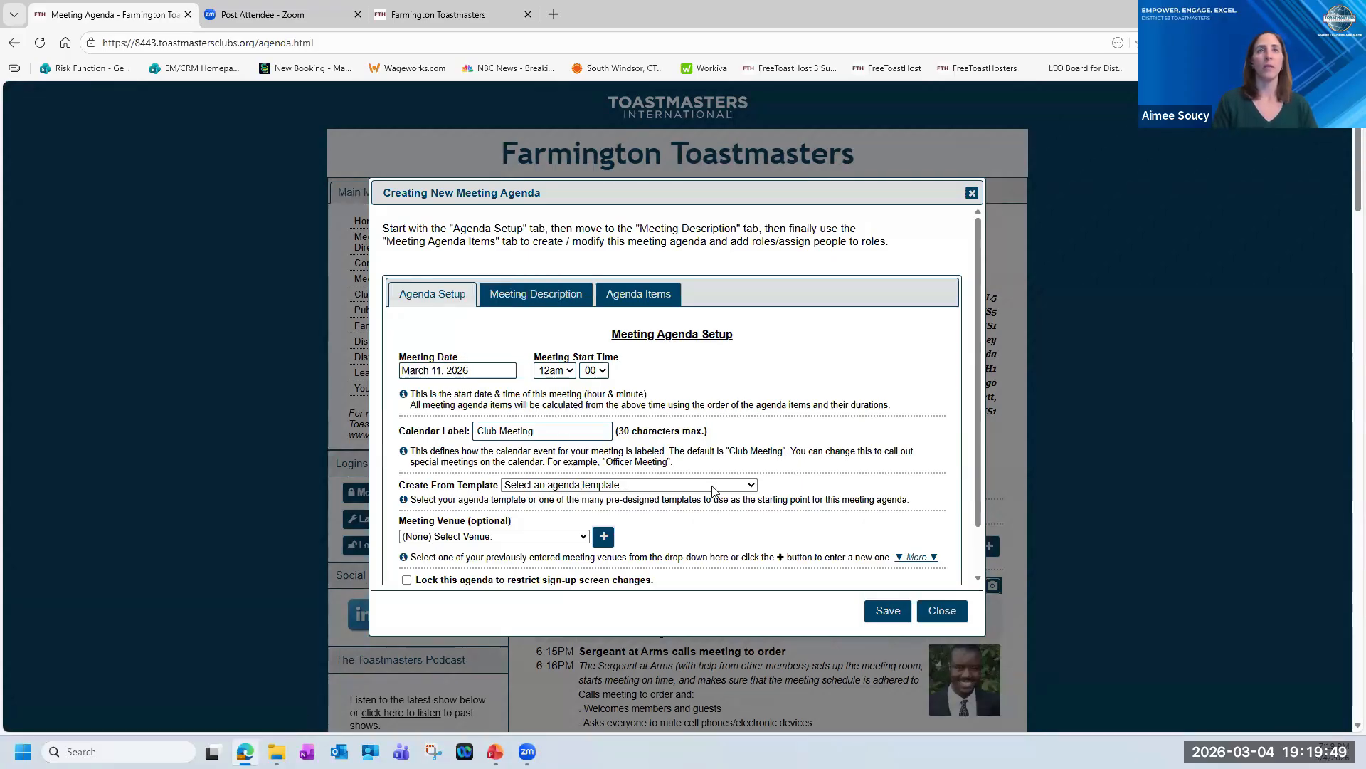
left_click(752, 485)
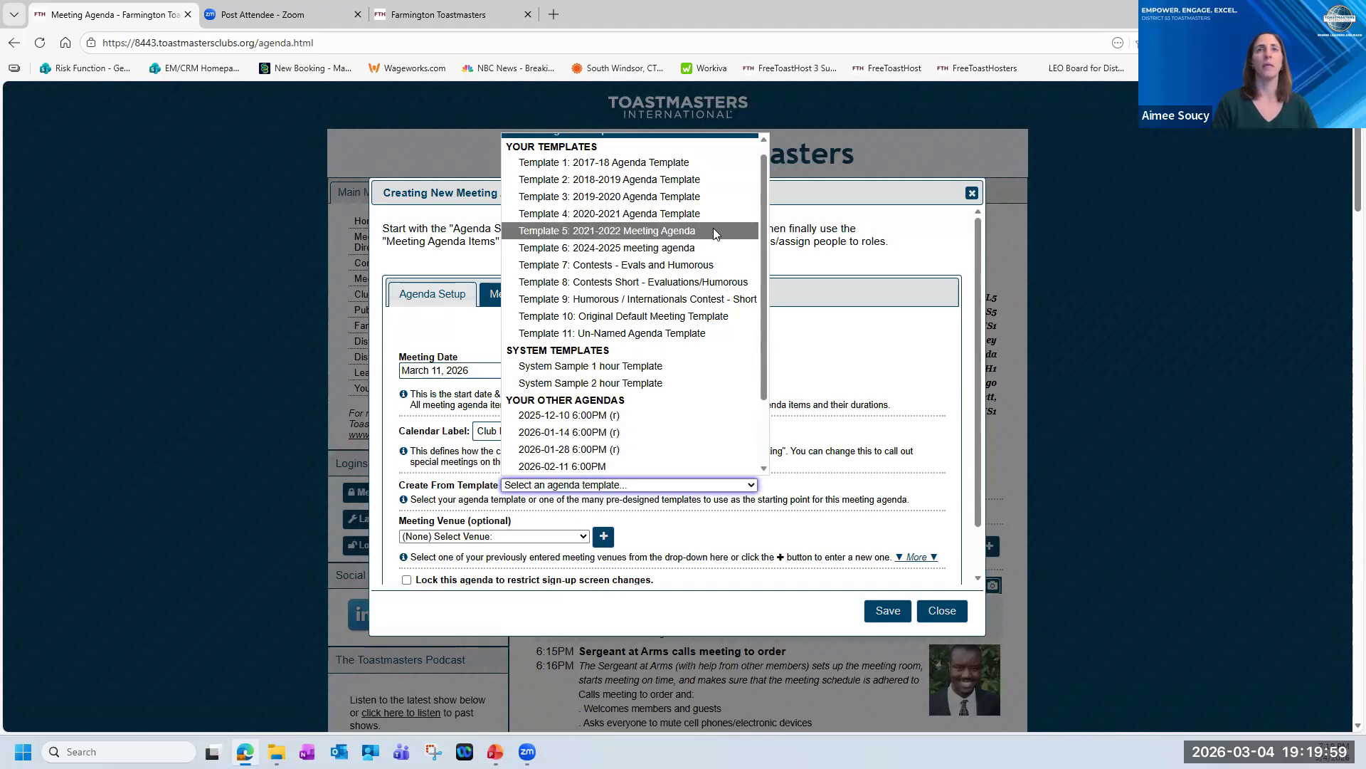
scroll(708, 196, "up", 1)
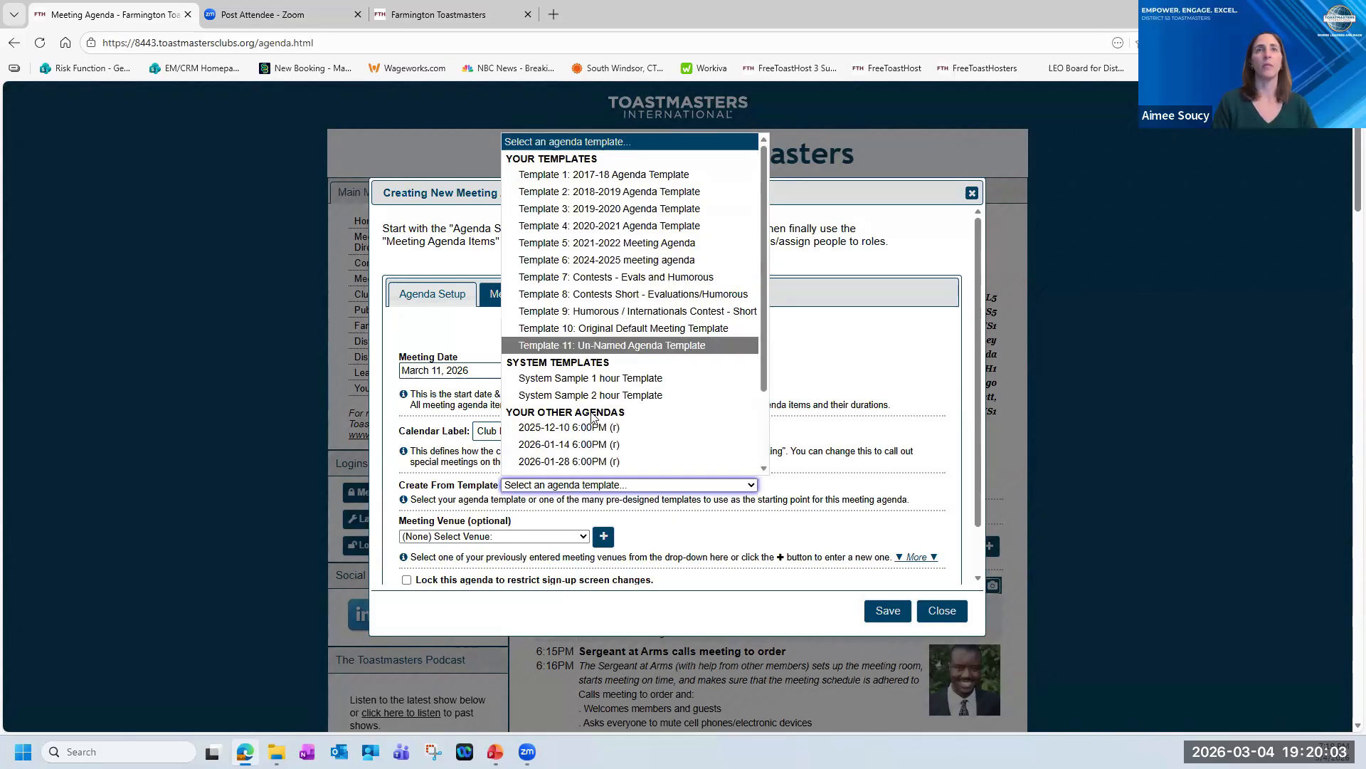
scroll(754, 382, "down", 1)
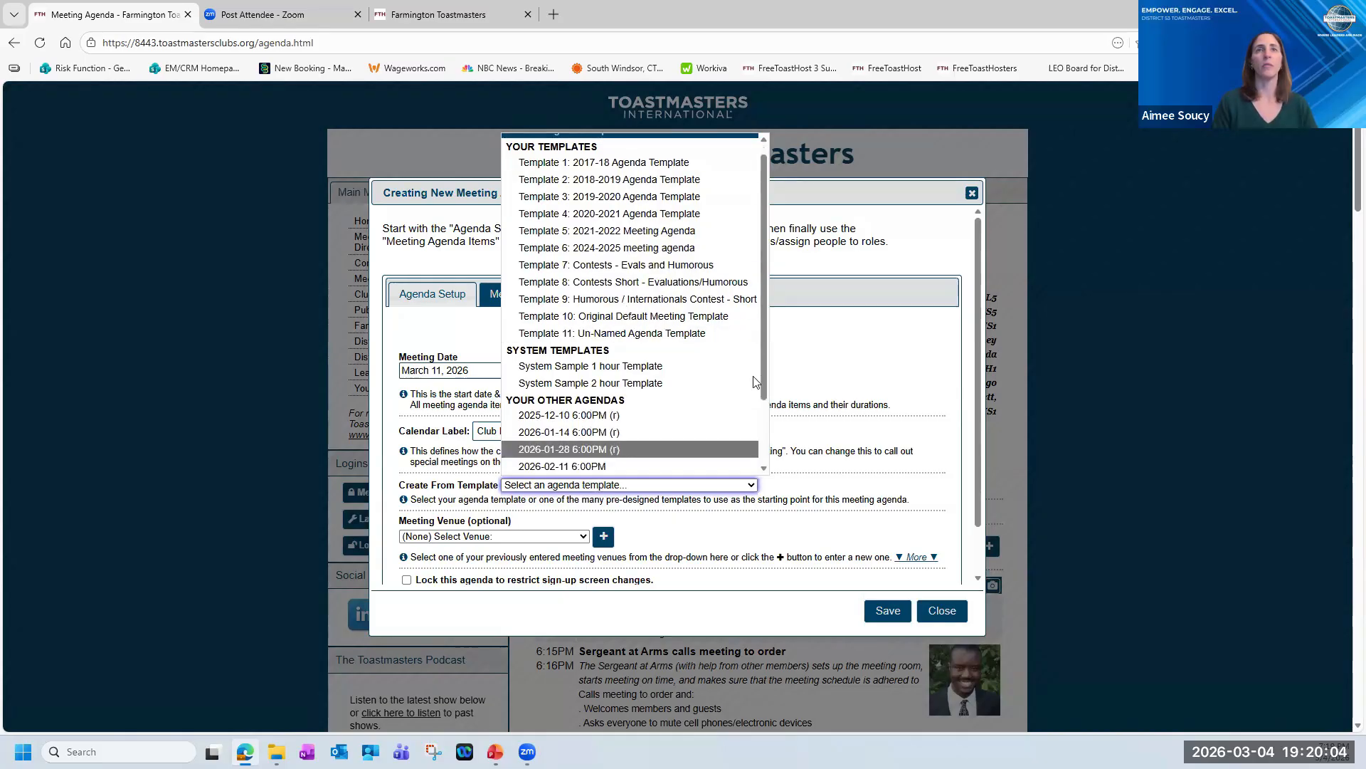
left_click(838, 346)
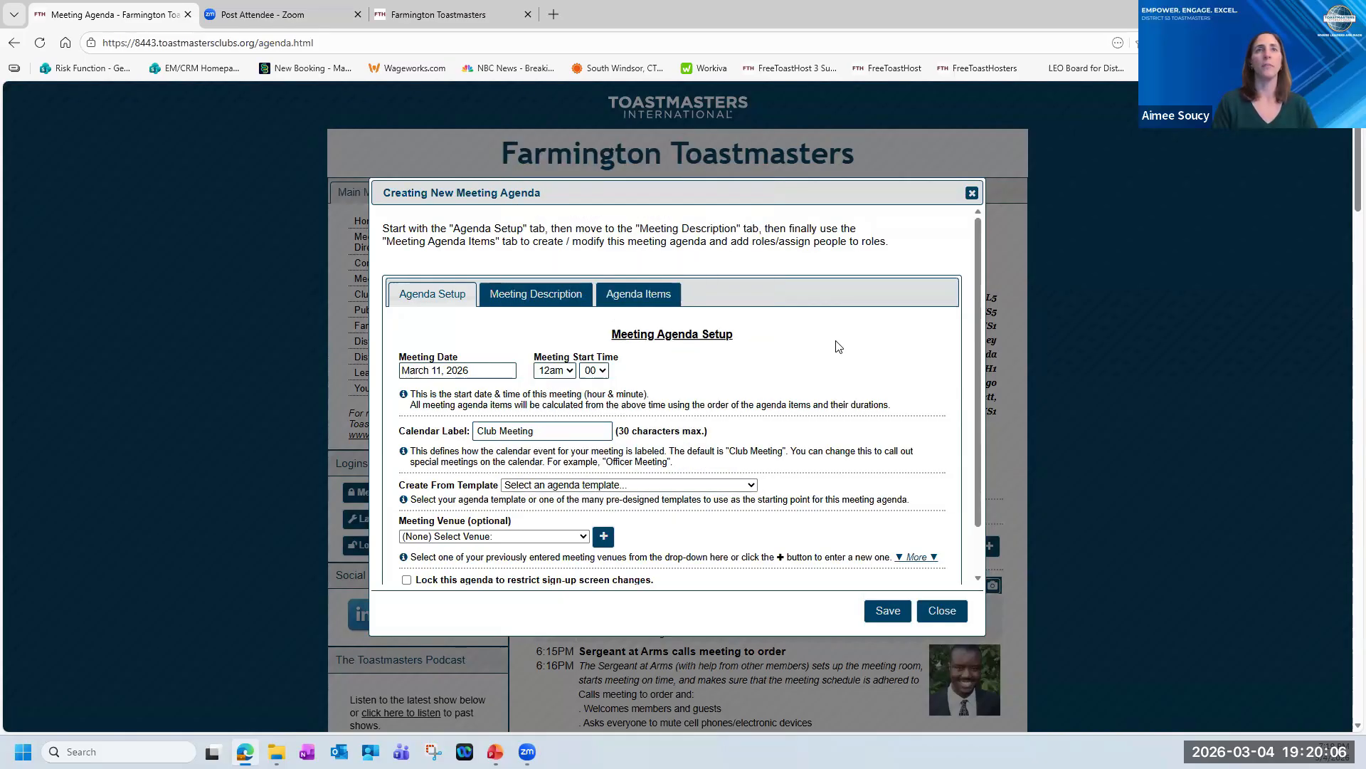
Set the new agenda's meeting date to March 6, 2026 and its calendar label to "Test Meeting".
left_click(492, 366)
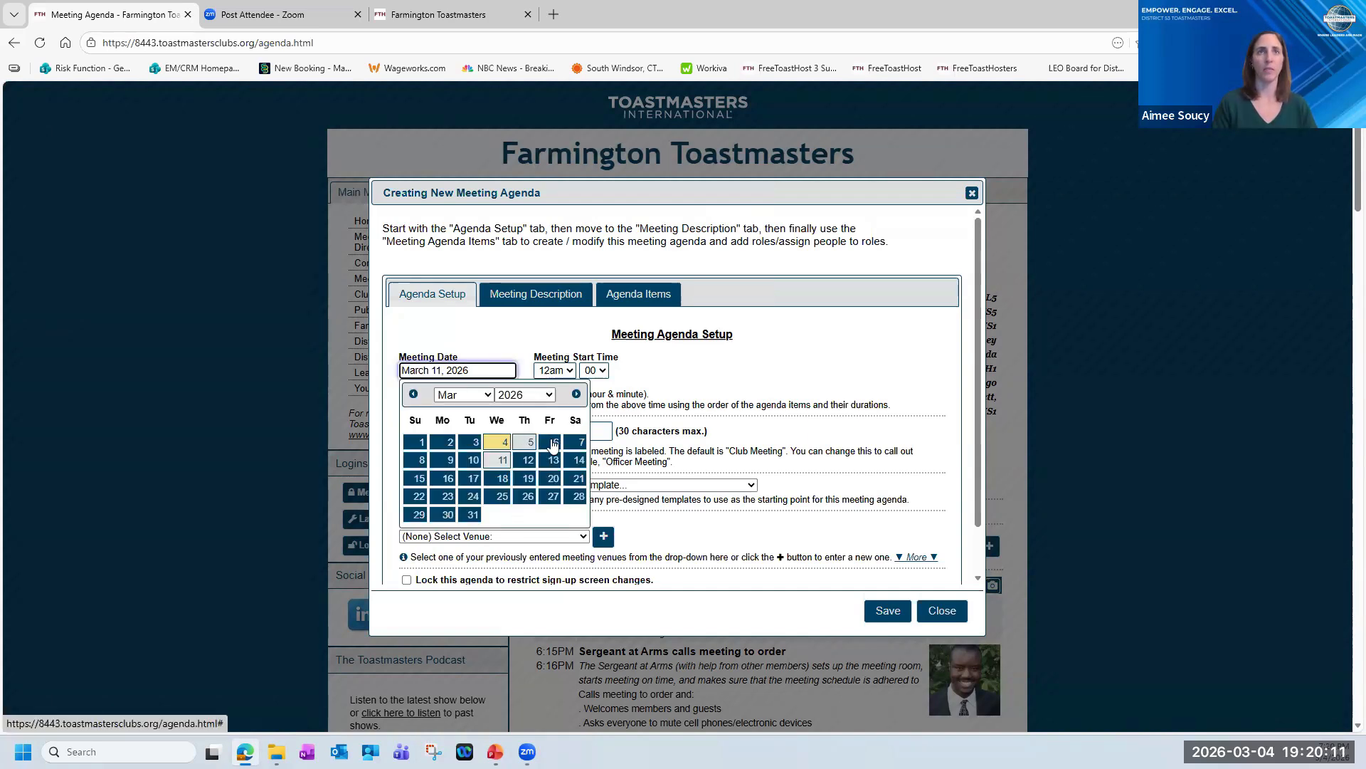
left_click(553, 444)
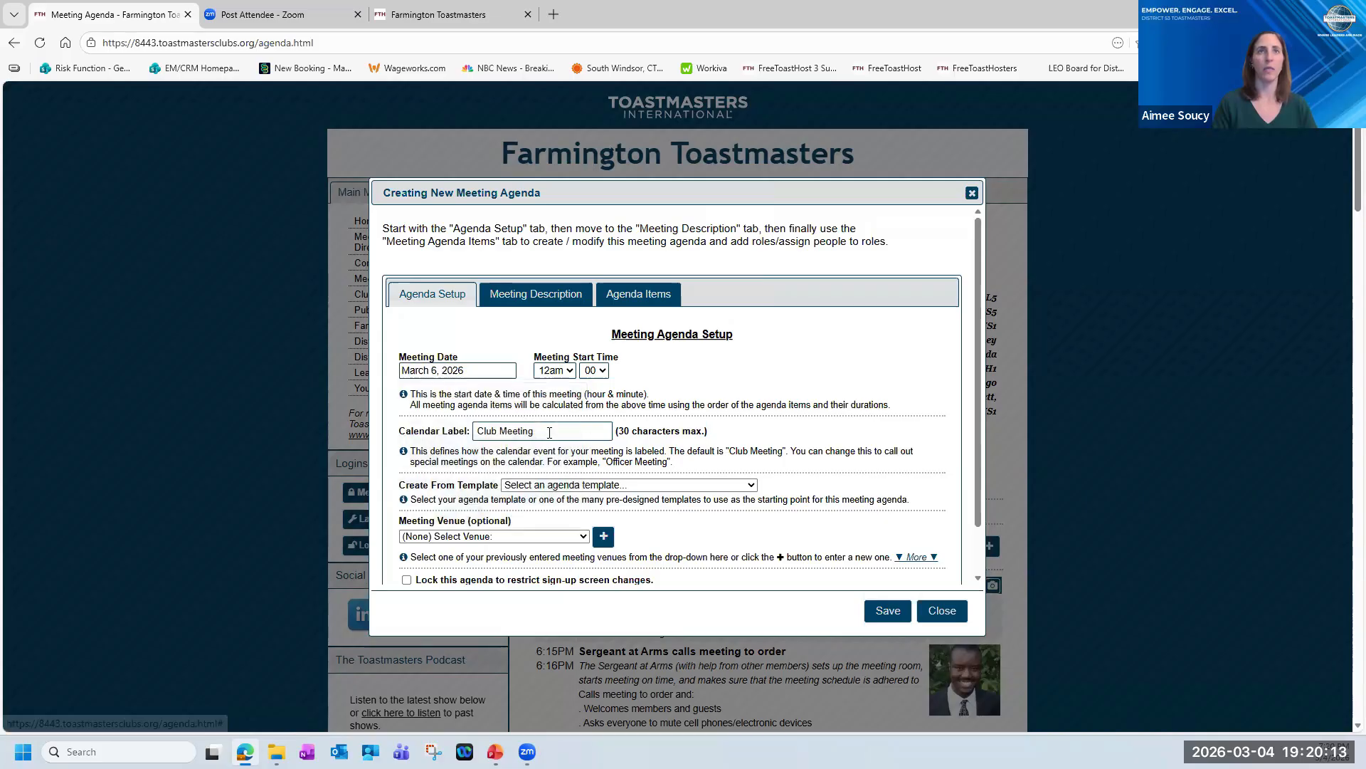
double_click(496, 432)
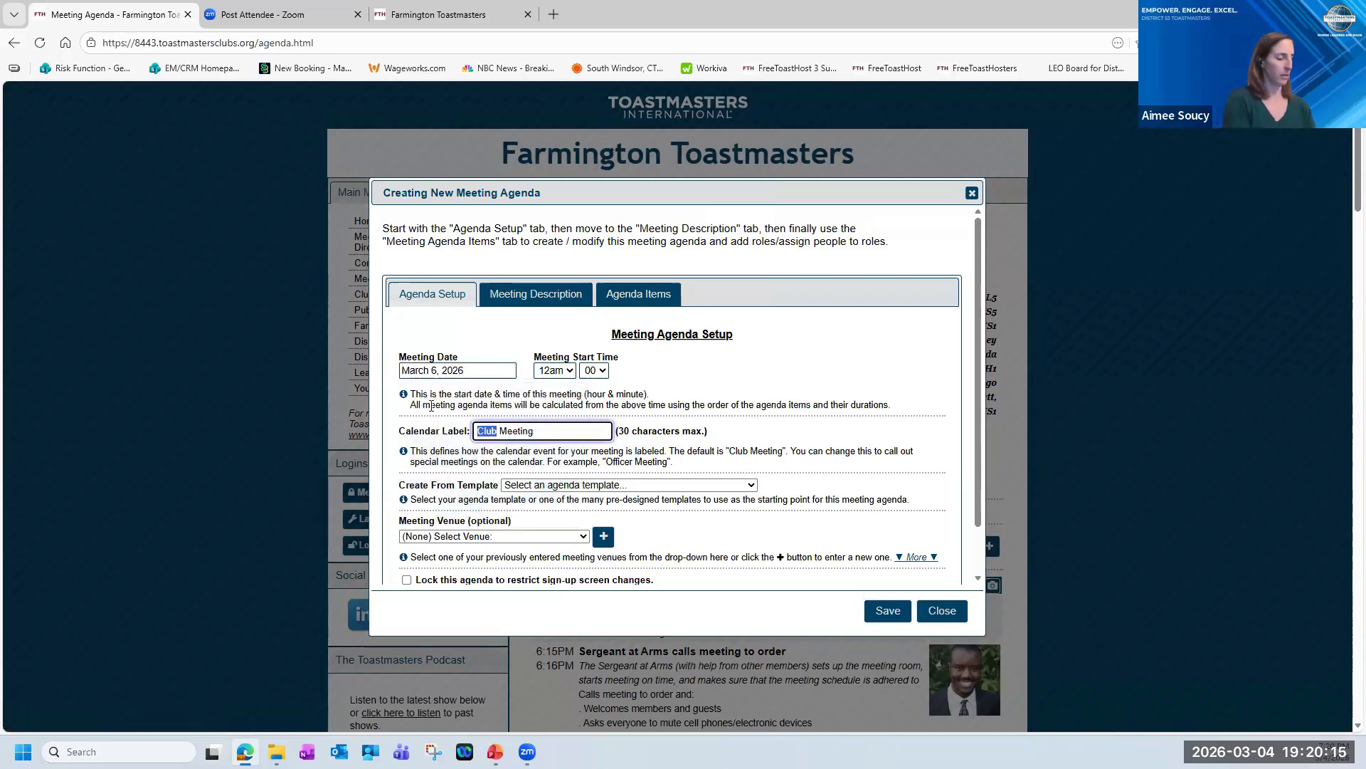
type("Test")
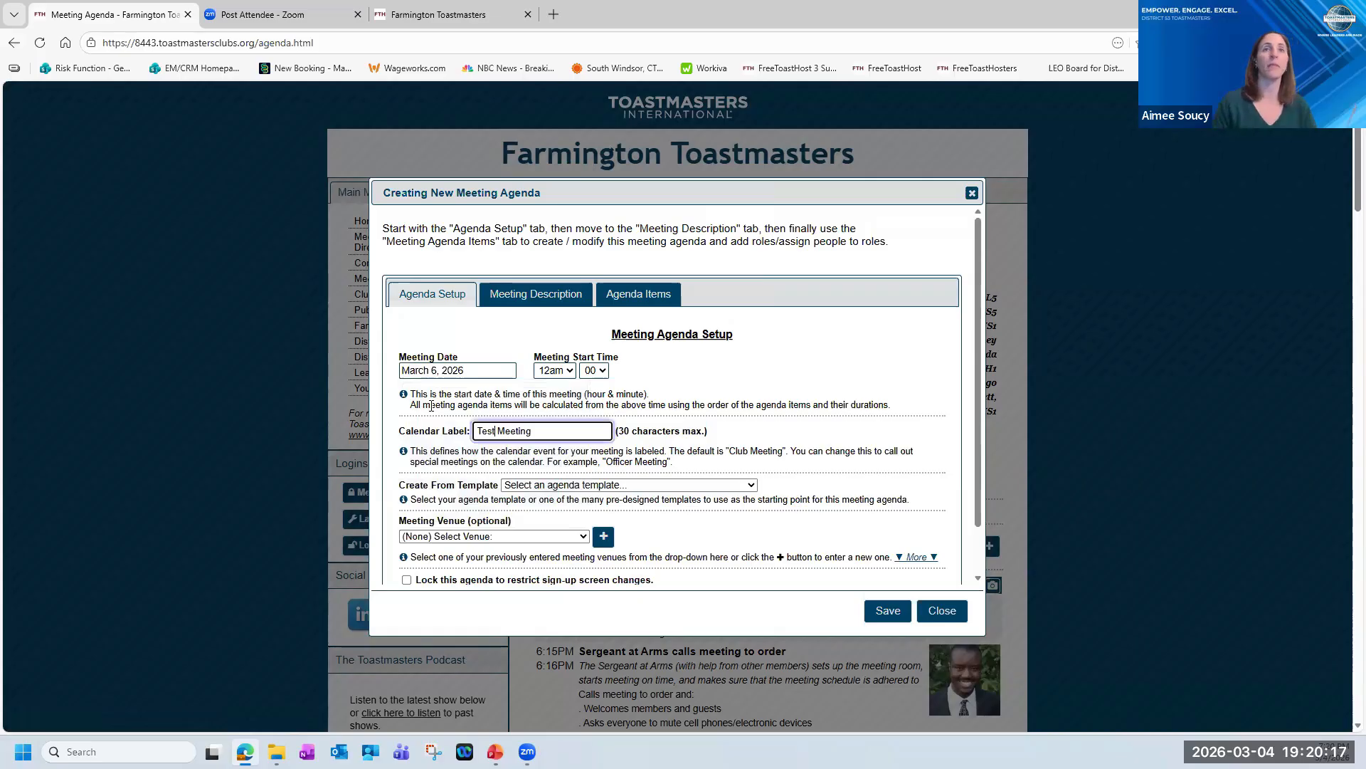
Set the meeting venue to Zoom ONLY and save the new agenda's setup.
scroll(582, 502, "down", 1)
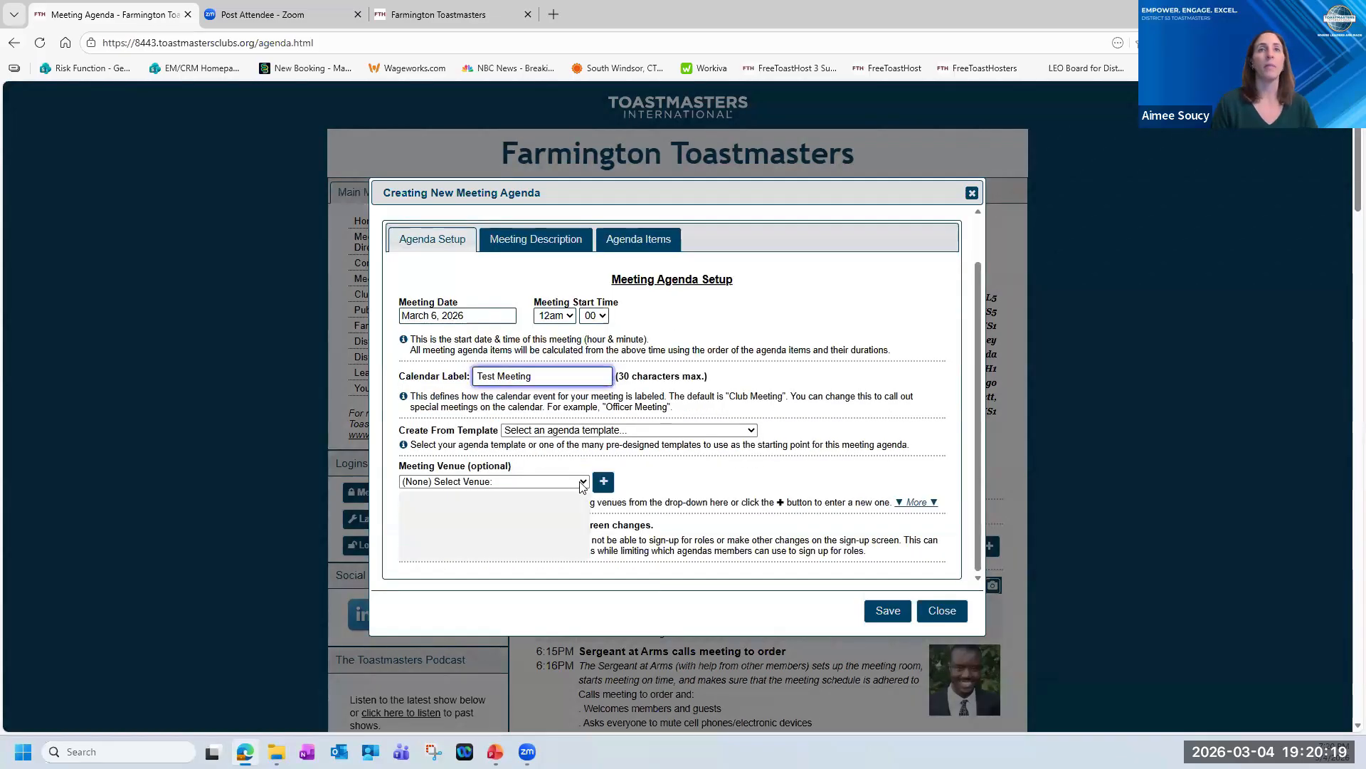
left_click(582, 481)
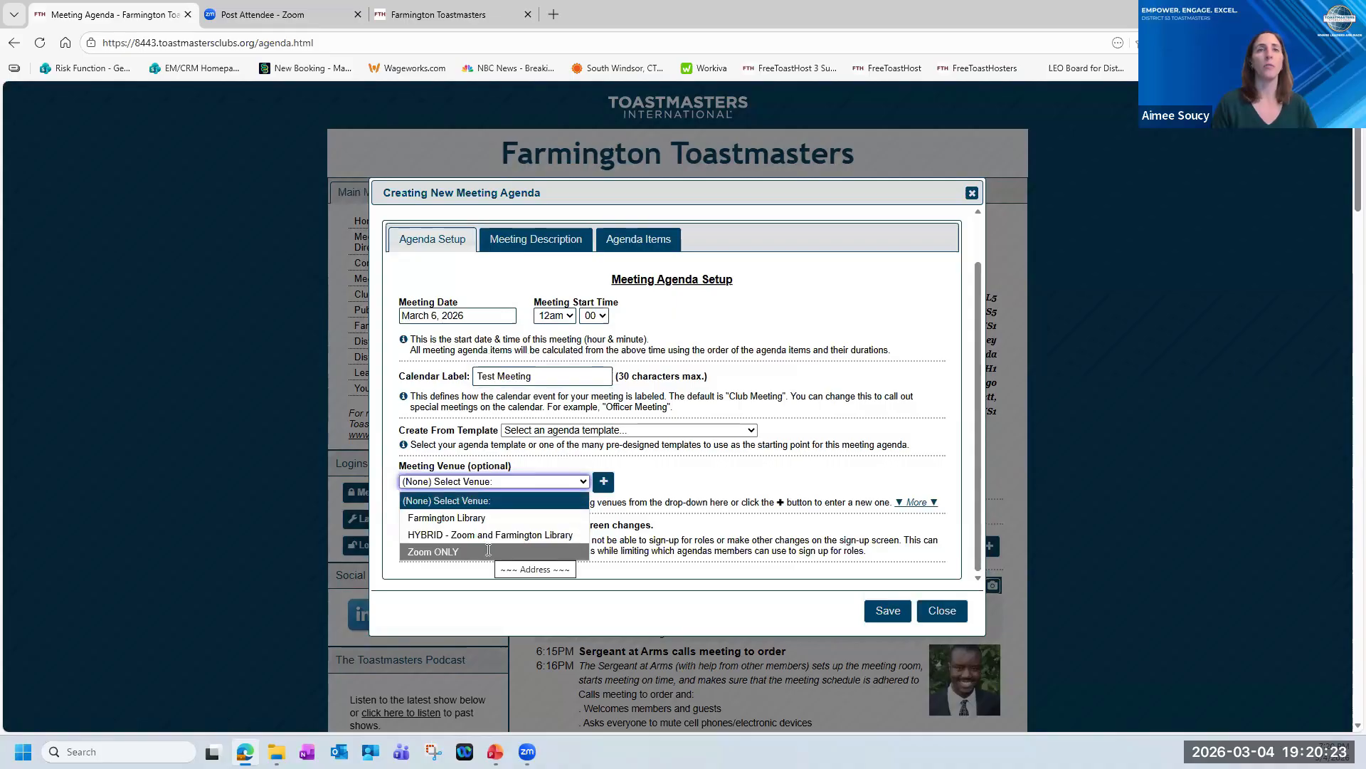
left_click(489, 552)
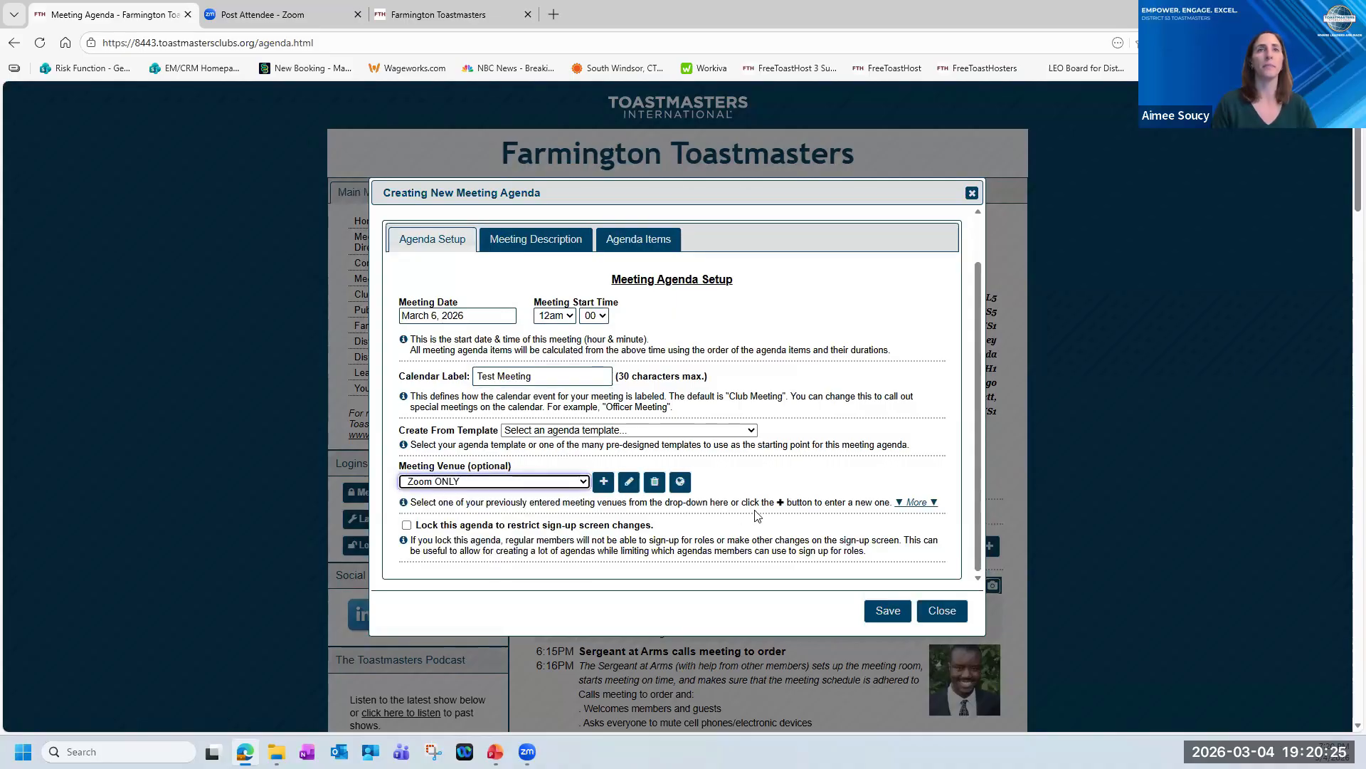
scroll(757, 516, "up", 1)
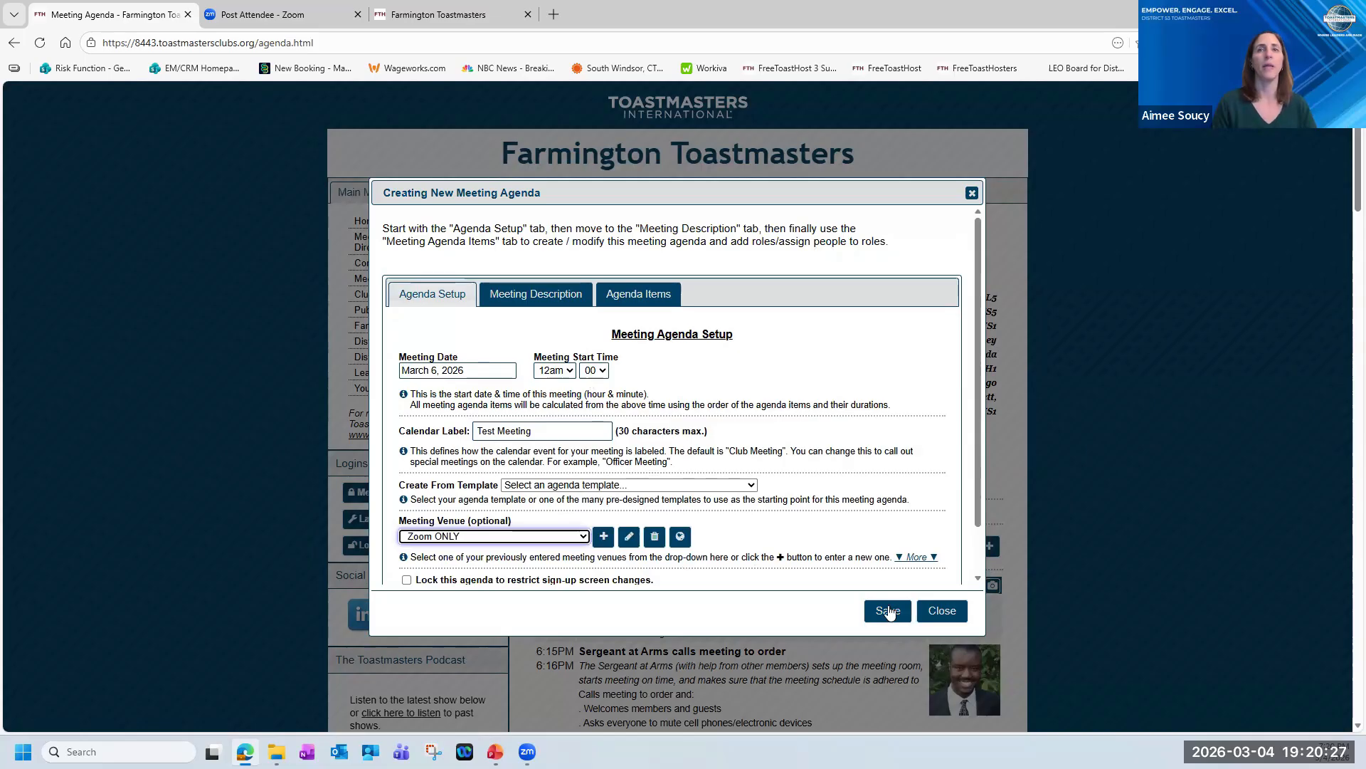
left_click(889, 611)
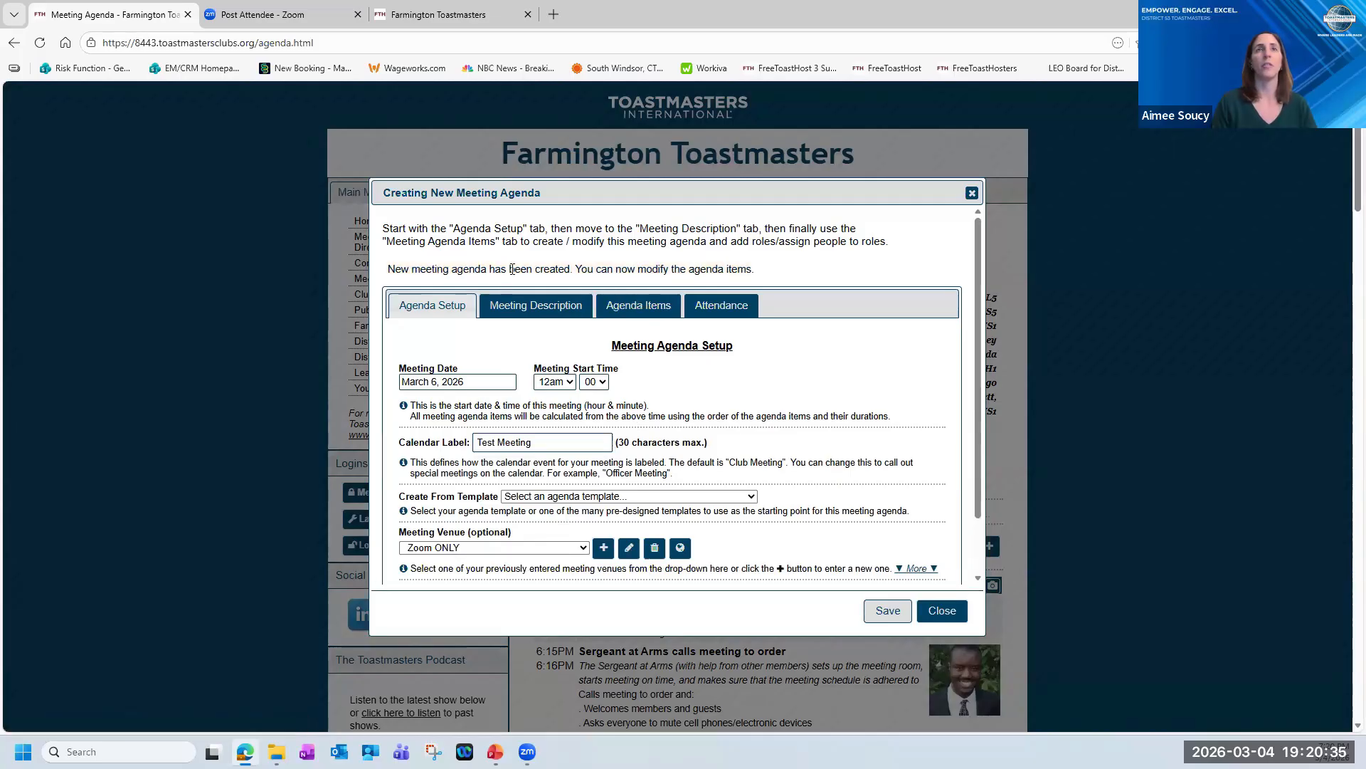
Begin a new item in the agenda's items and choose the existing Toastmaster role for it.
left_click(628, 307)
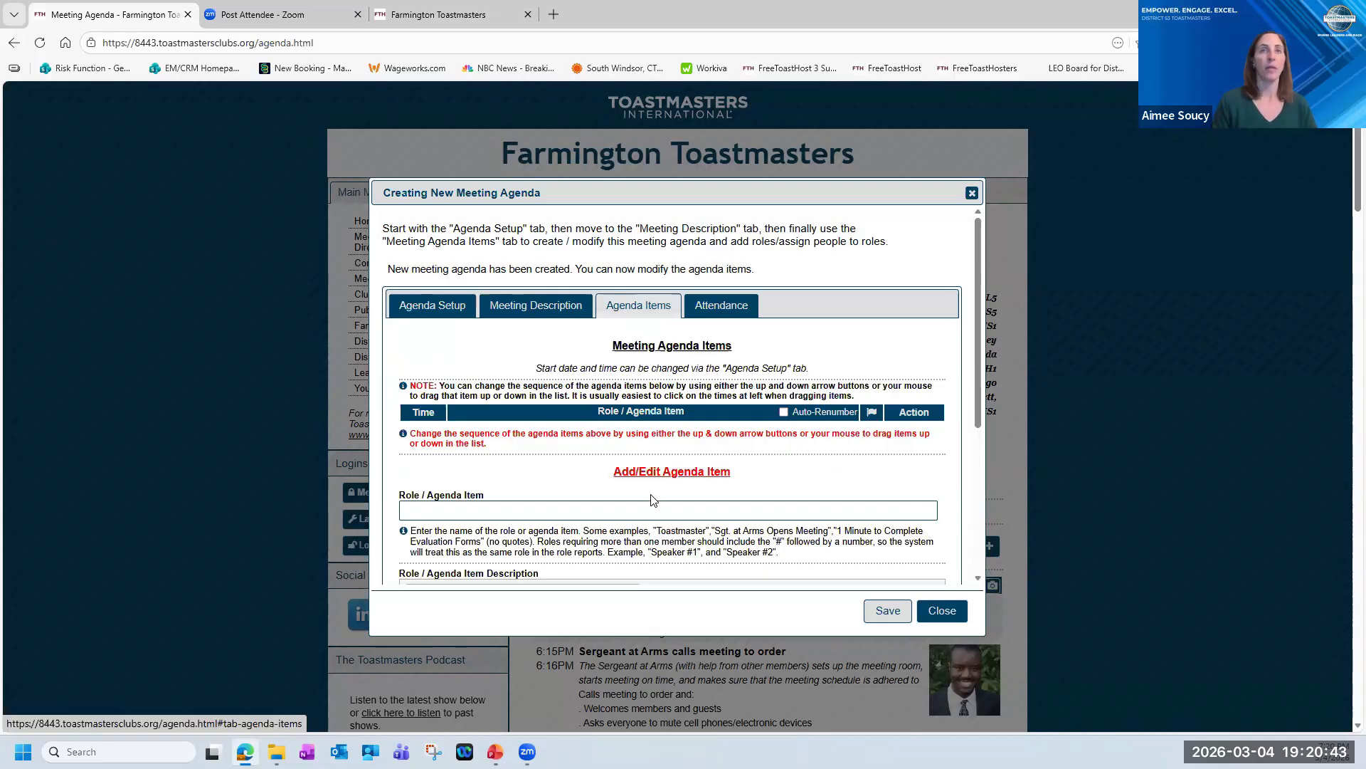
left_click(529, 512)
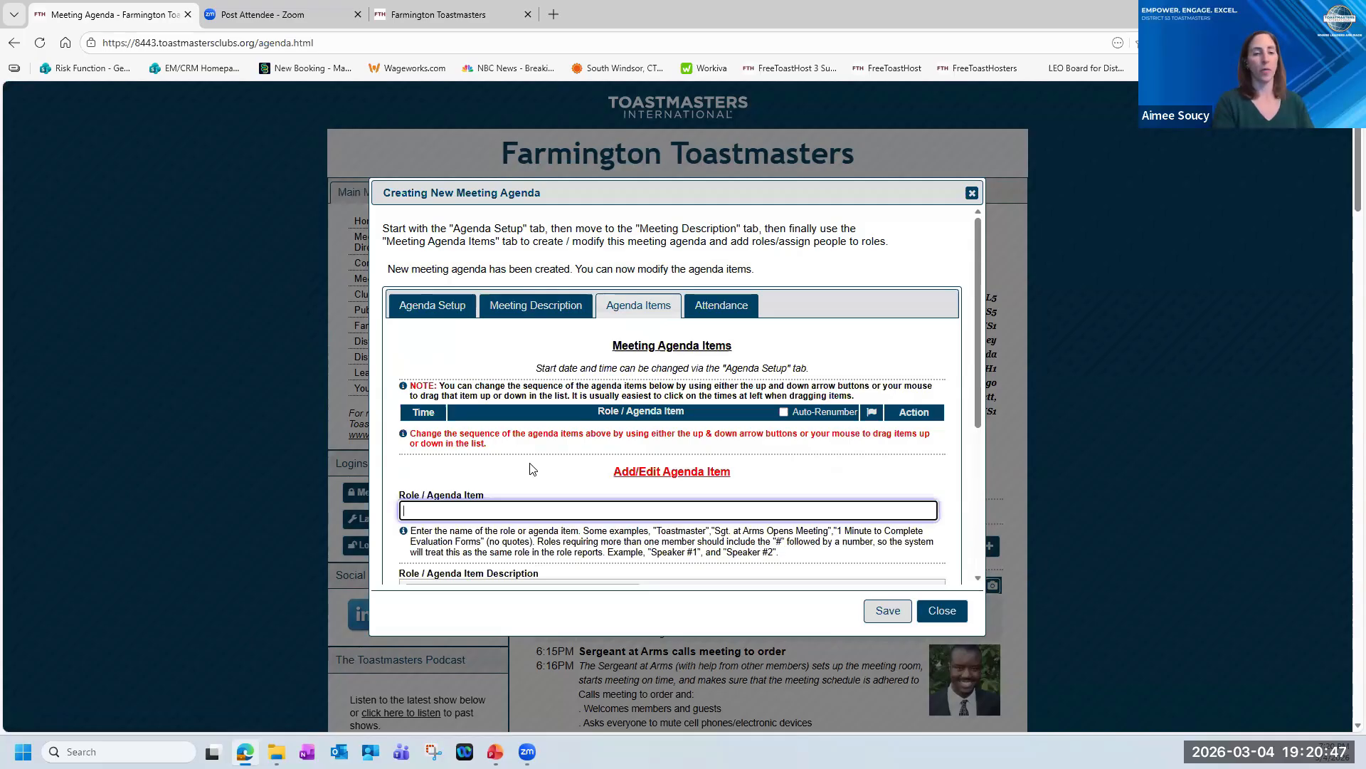
type("to")
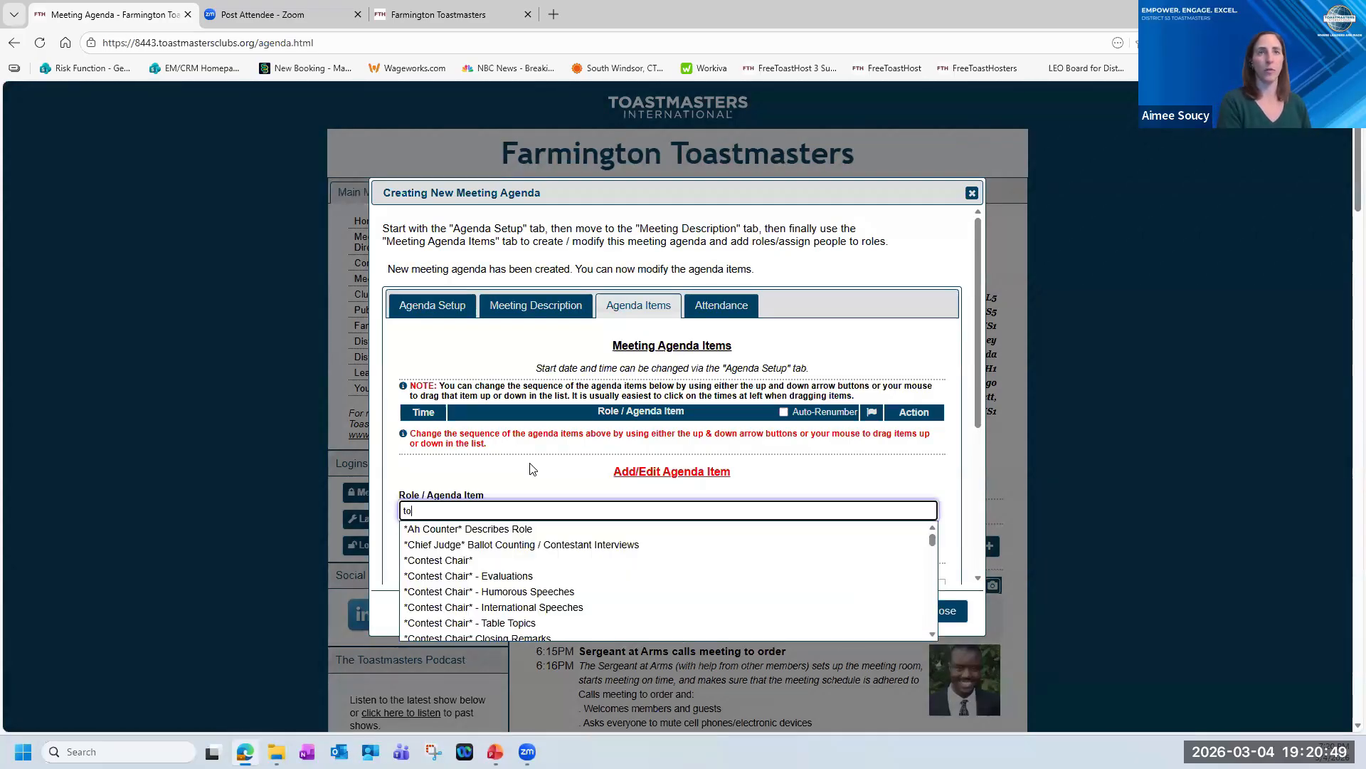
type("astmas")
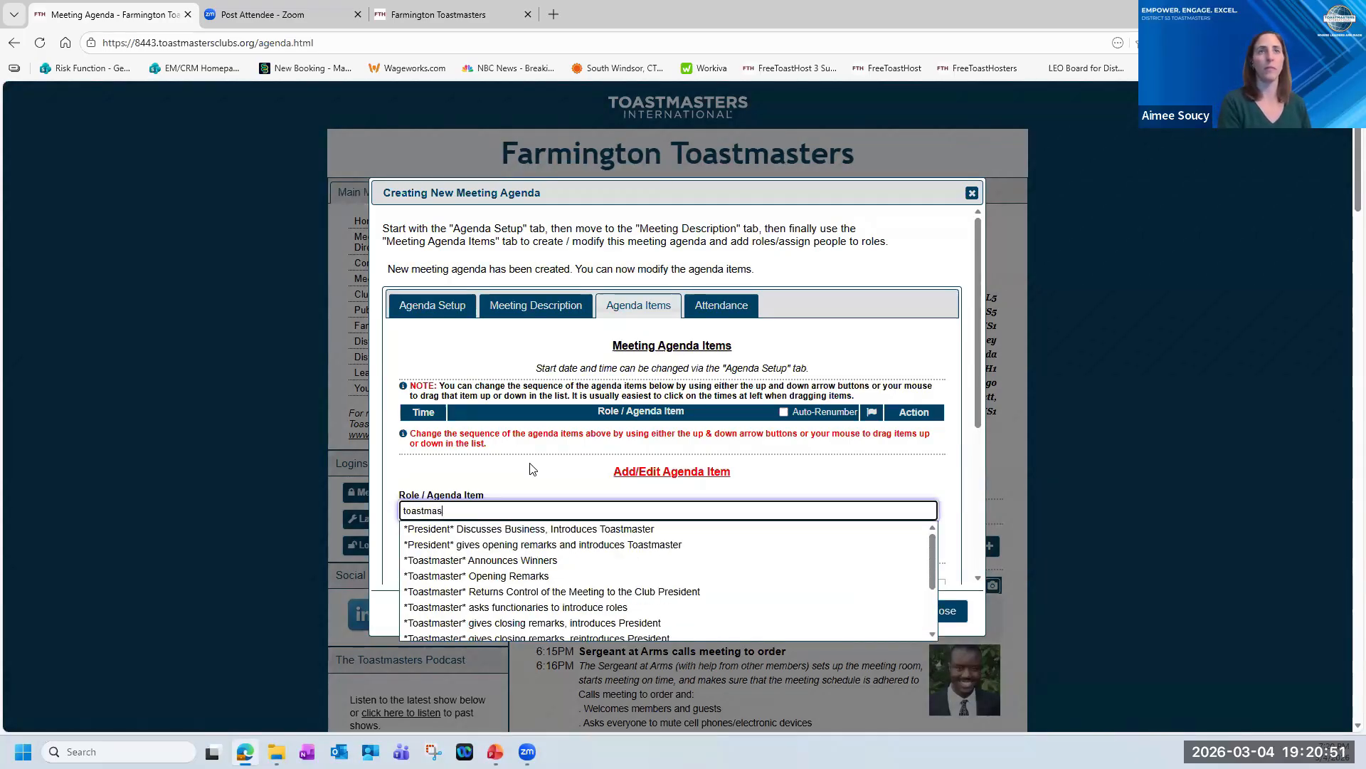
type("ter")
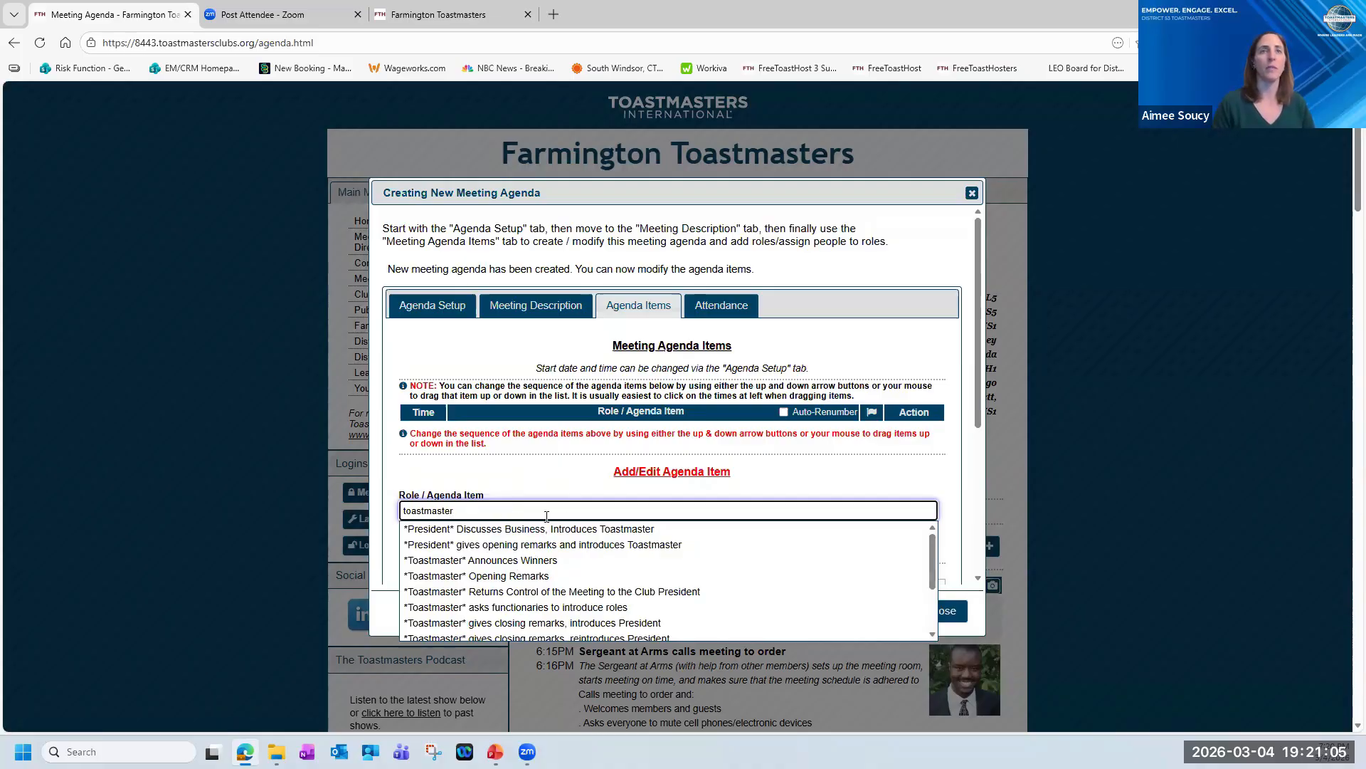
scroll(538, 591, "down", 2)
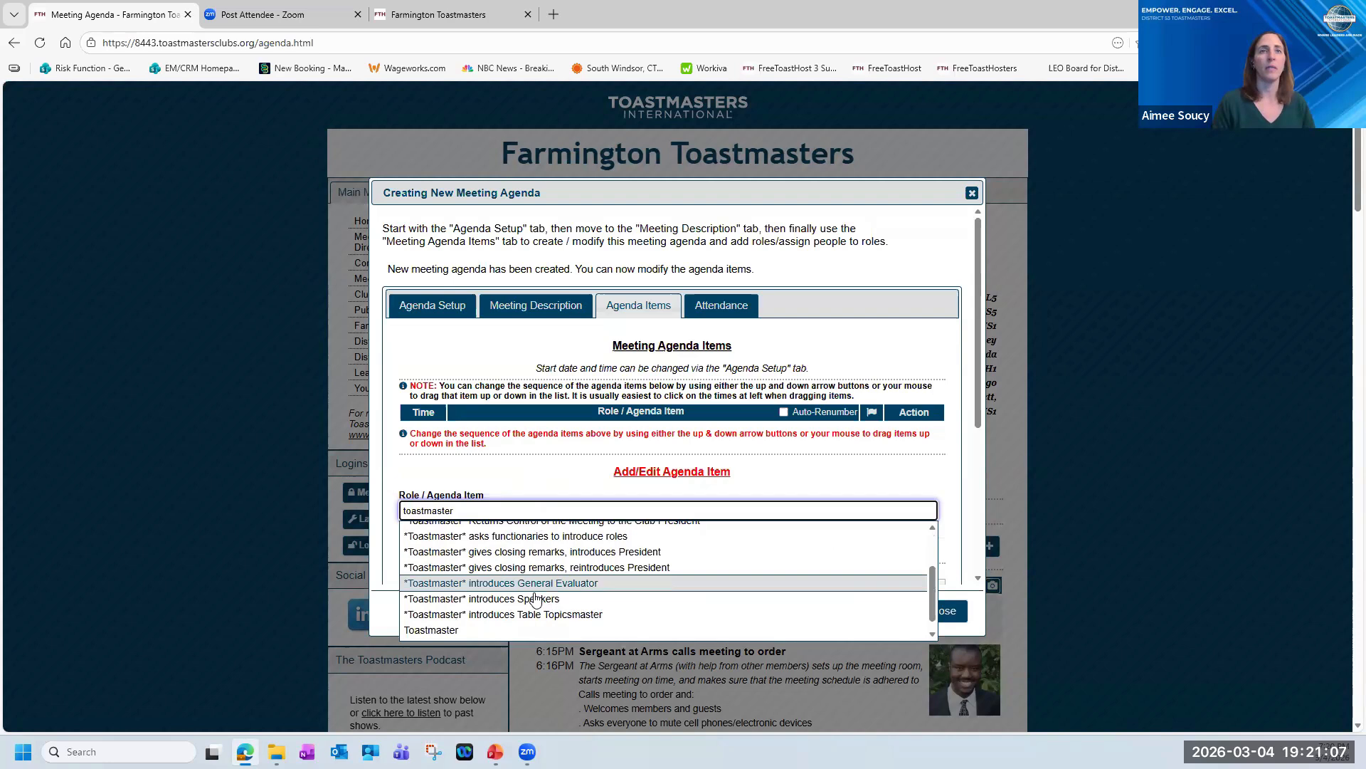
left_click(531, 634)
Review the Toastmaster item's description and set its assigned duration to 03 minutes.
scroll(662, 527, "down", 1)
scroll(697, 502, "down", 1)
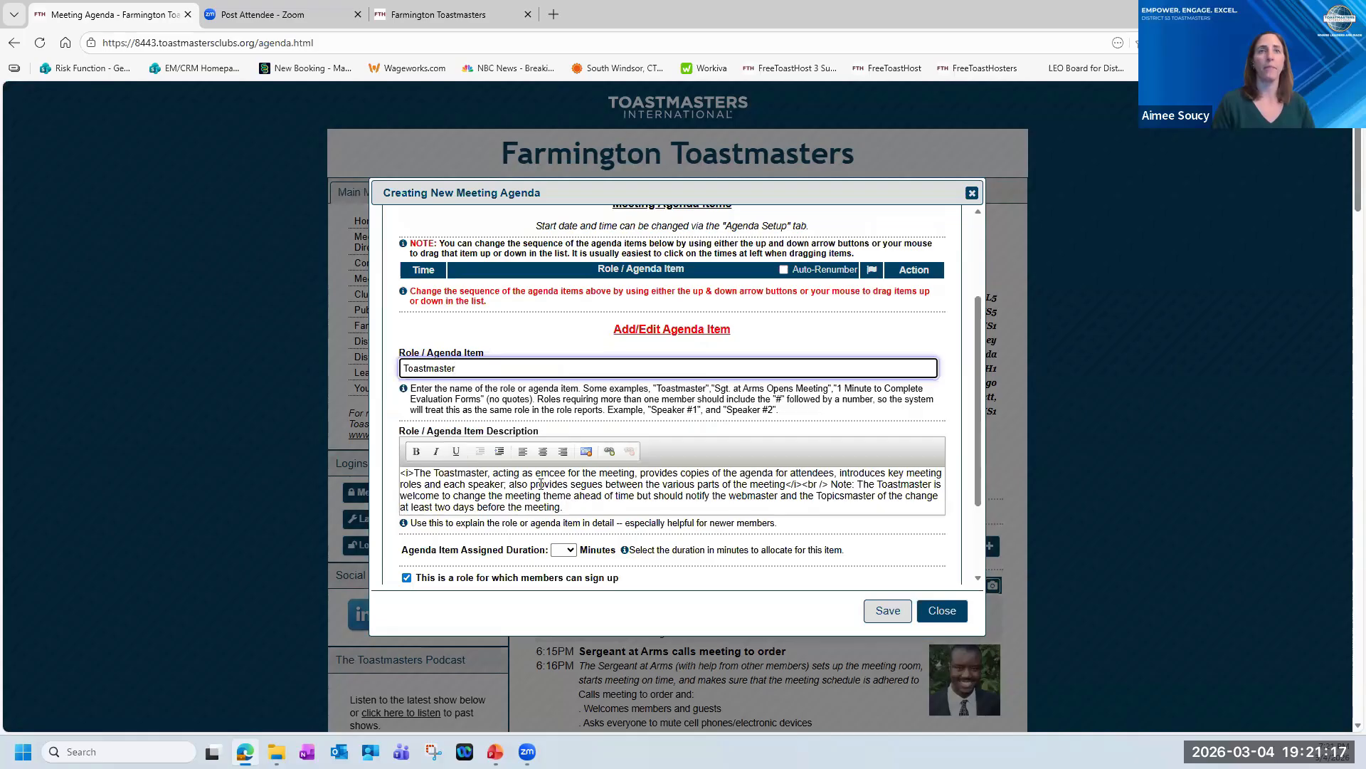
scroll(540, 496, "down", 1)
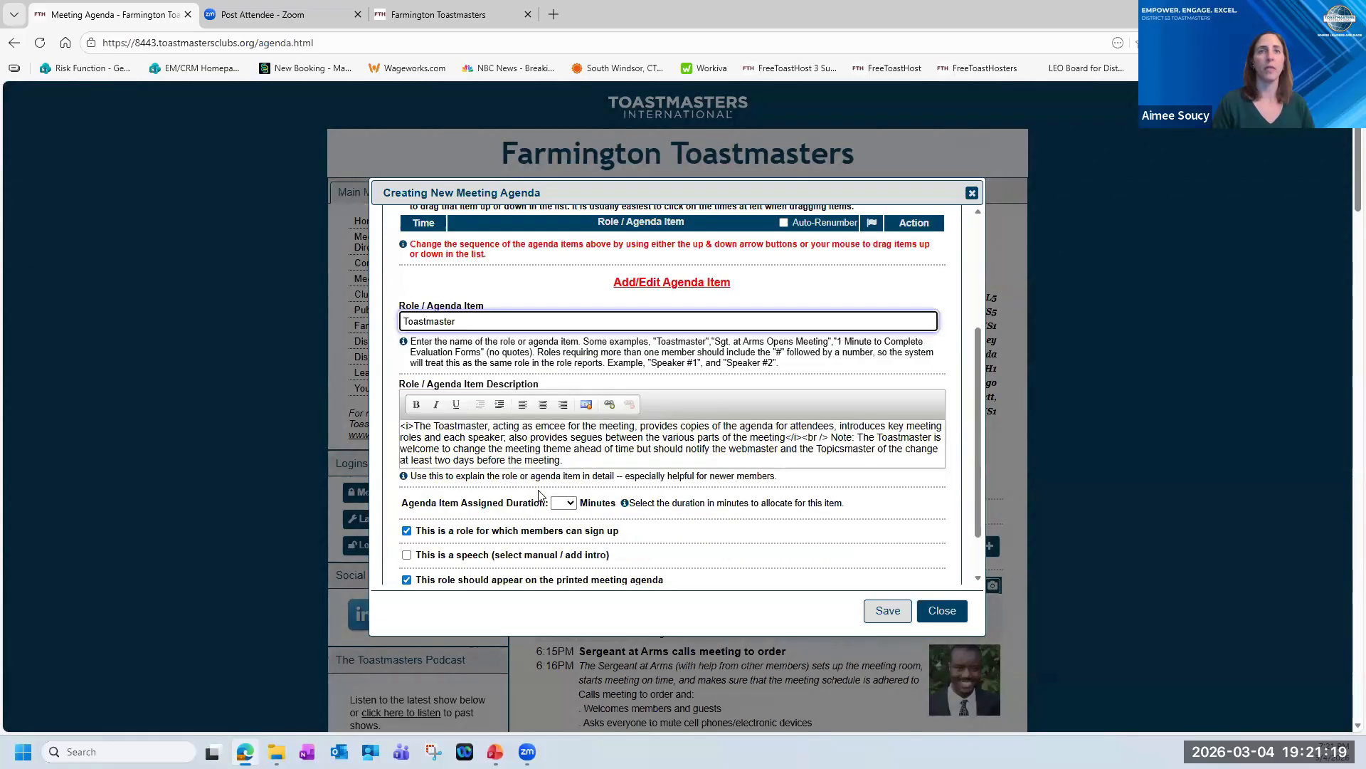
scroll(539, 496, "down", 1)
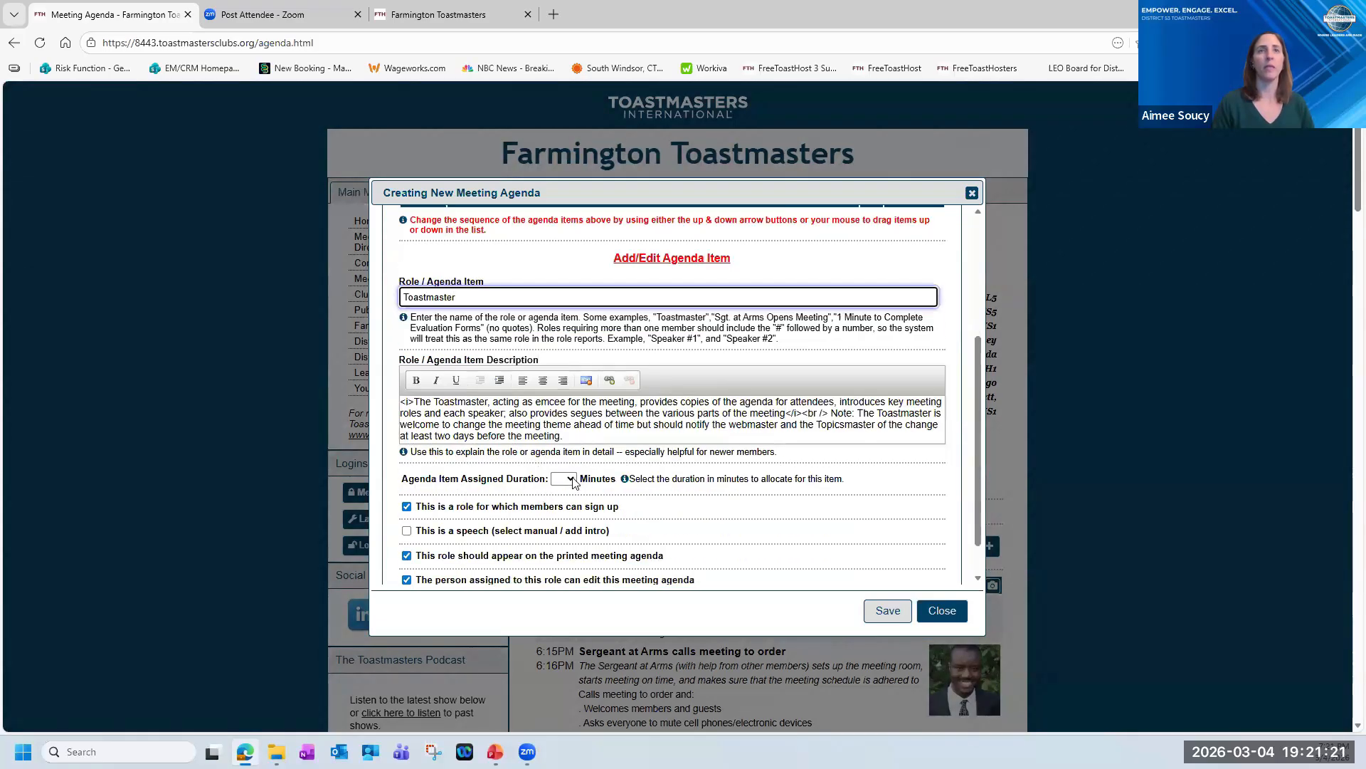
left_click(571, 479)
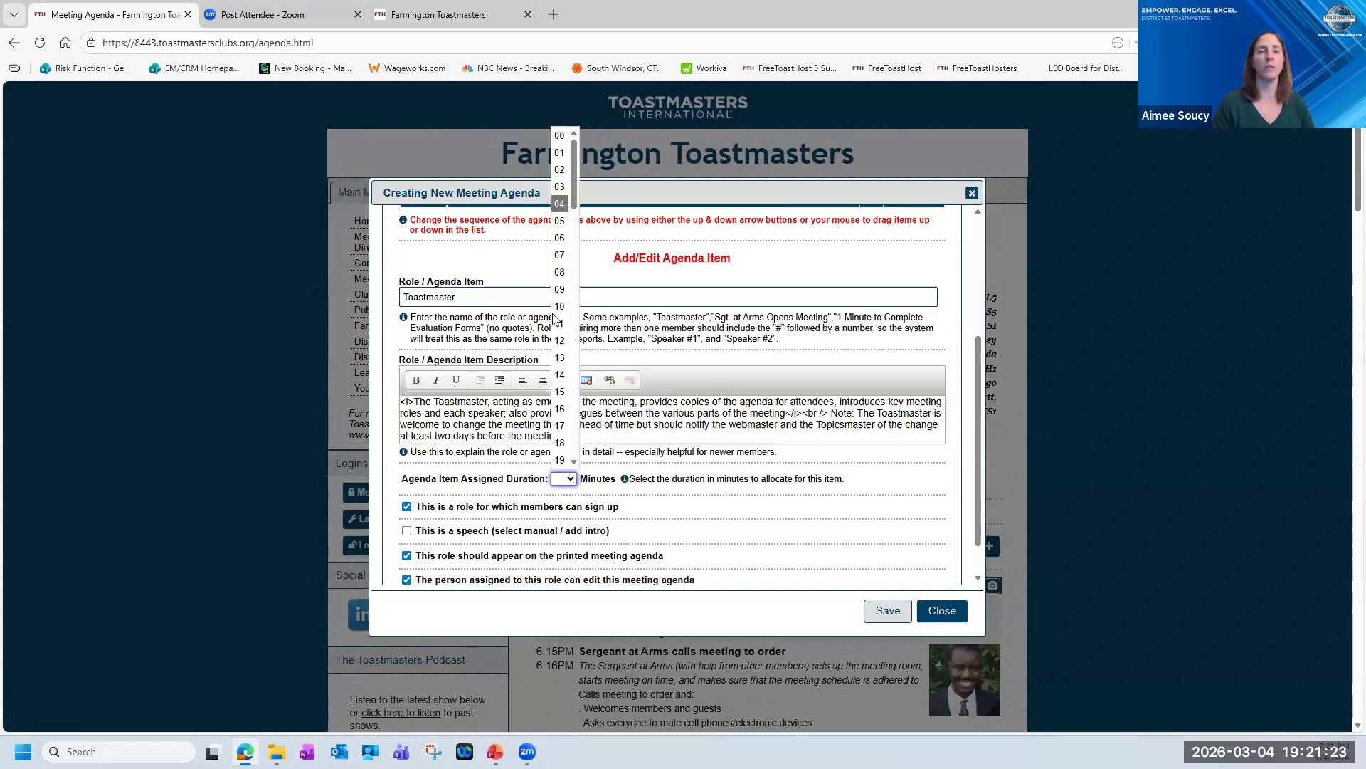
left_click(560, 187)
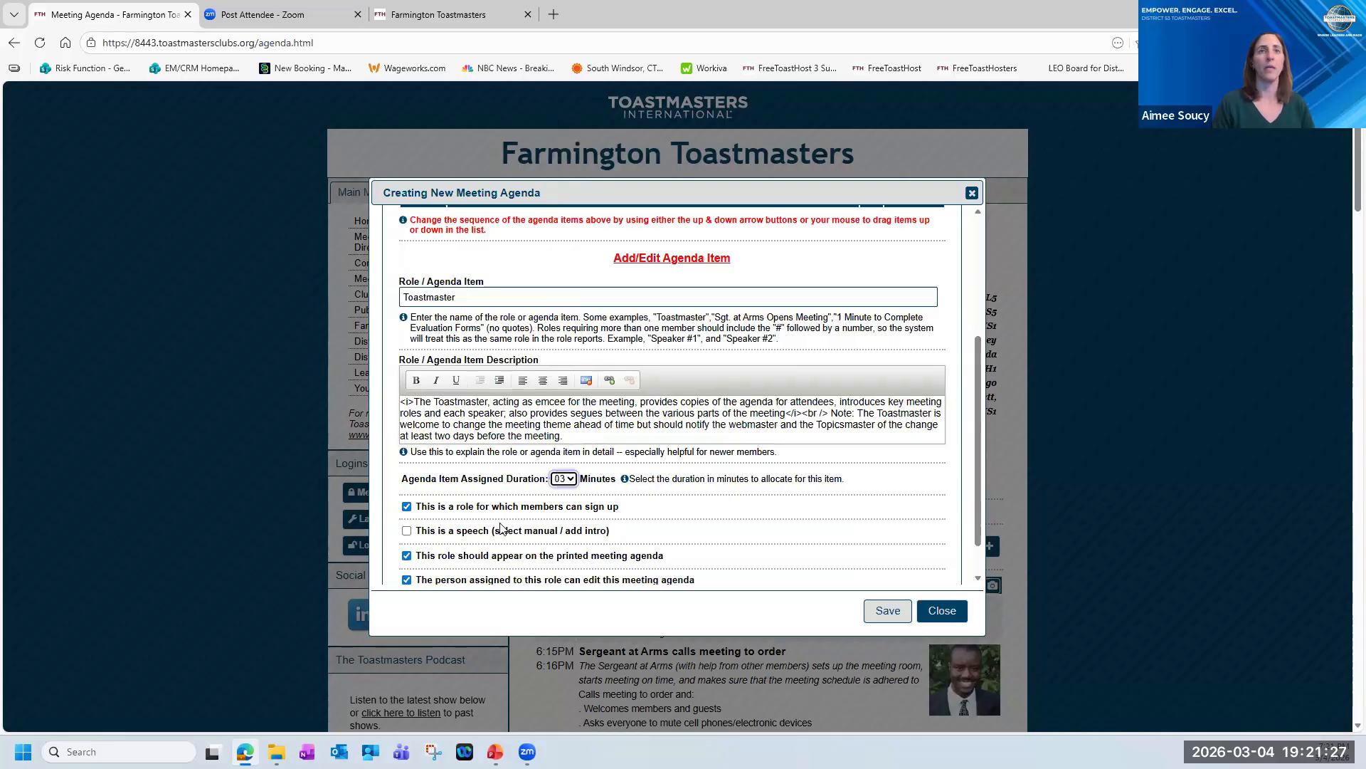
Review the Toastmaster item's sign-up, speech, printing, editing and reporting options, and save the item to the agenda.
scroll(501, 528, "down", 1)
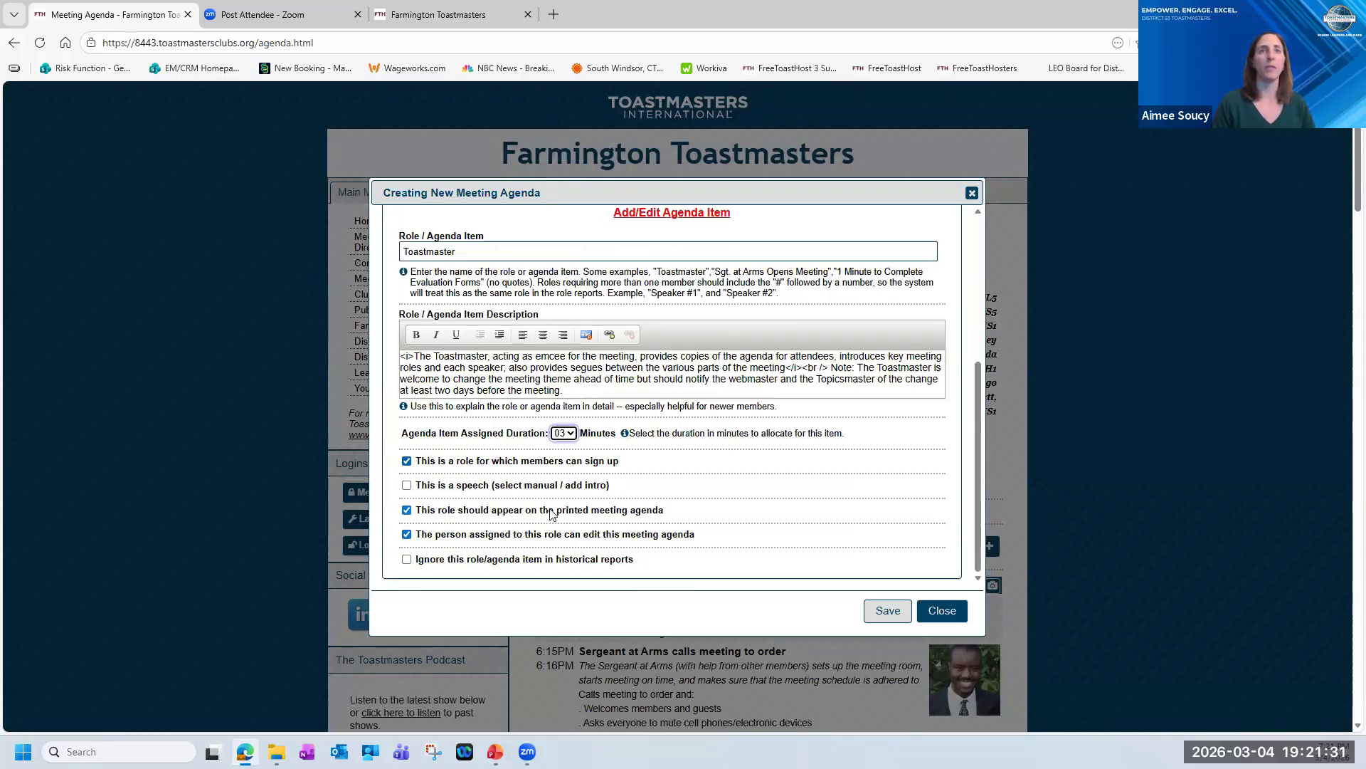
scroll(667, 545, "down", 1)
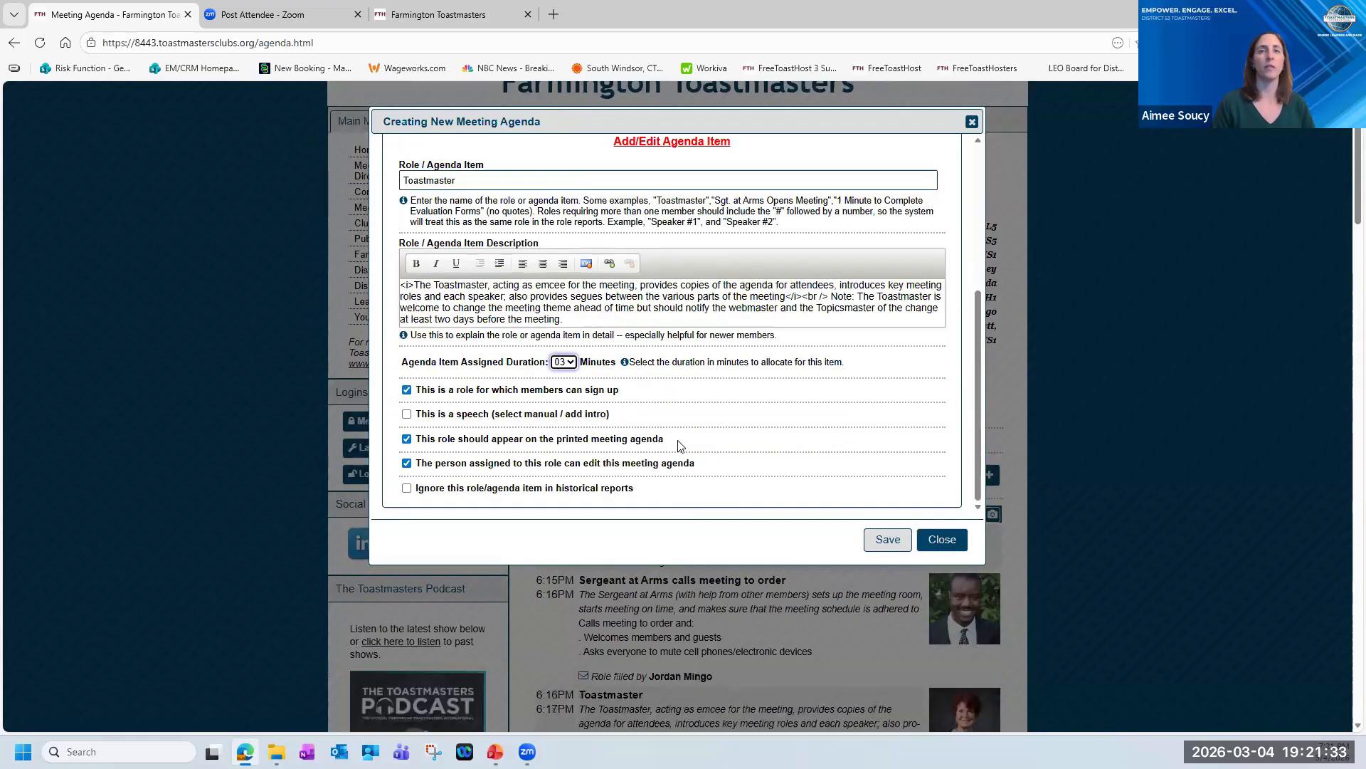
scroll(698, 431, "up", 3)
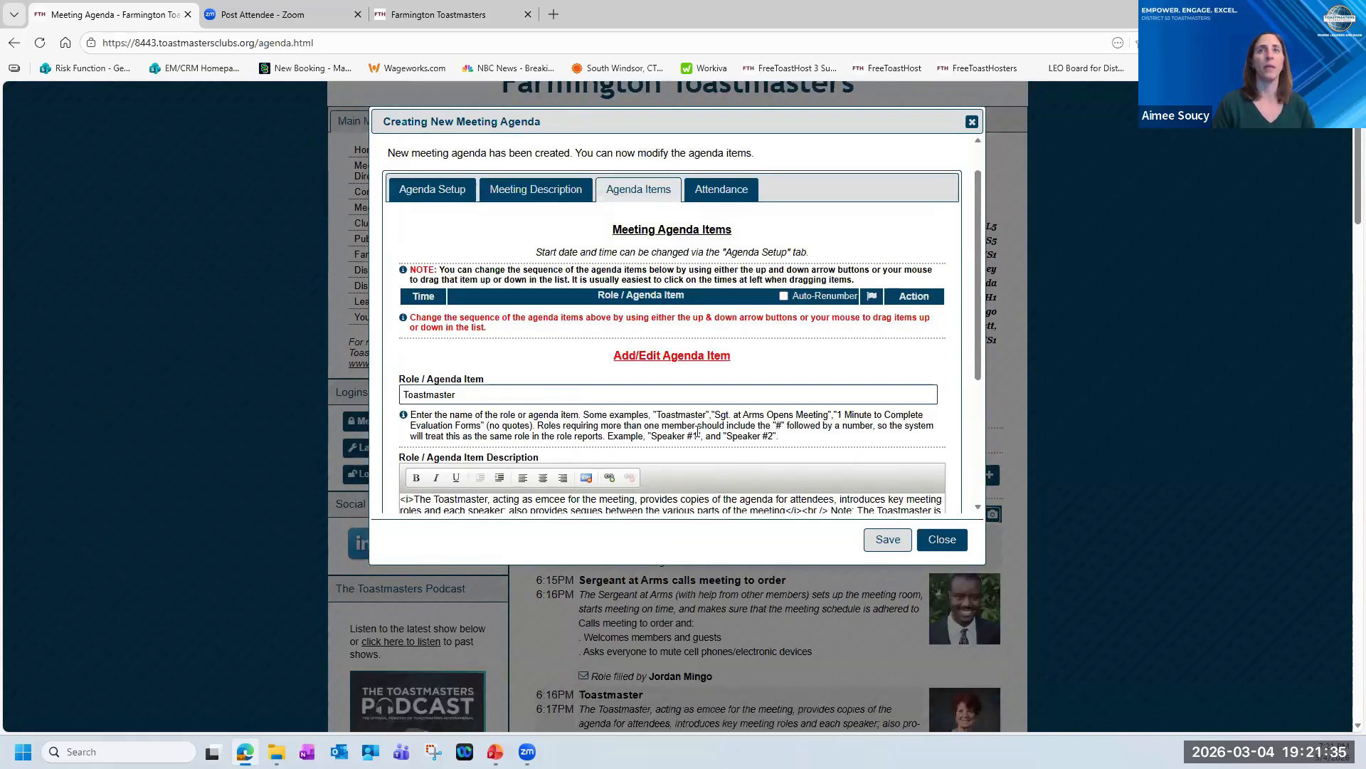
scroll(698, 431, "down", 2)
scroll(704, 329, "up", 3)
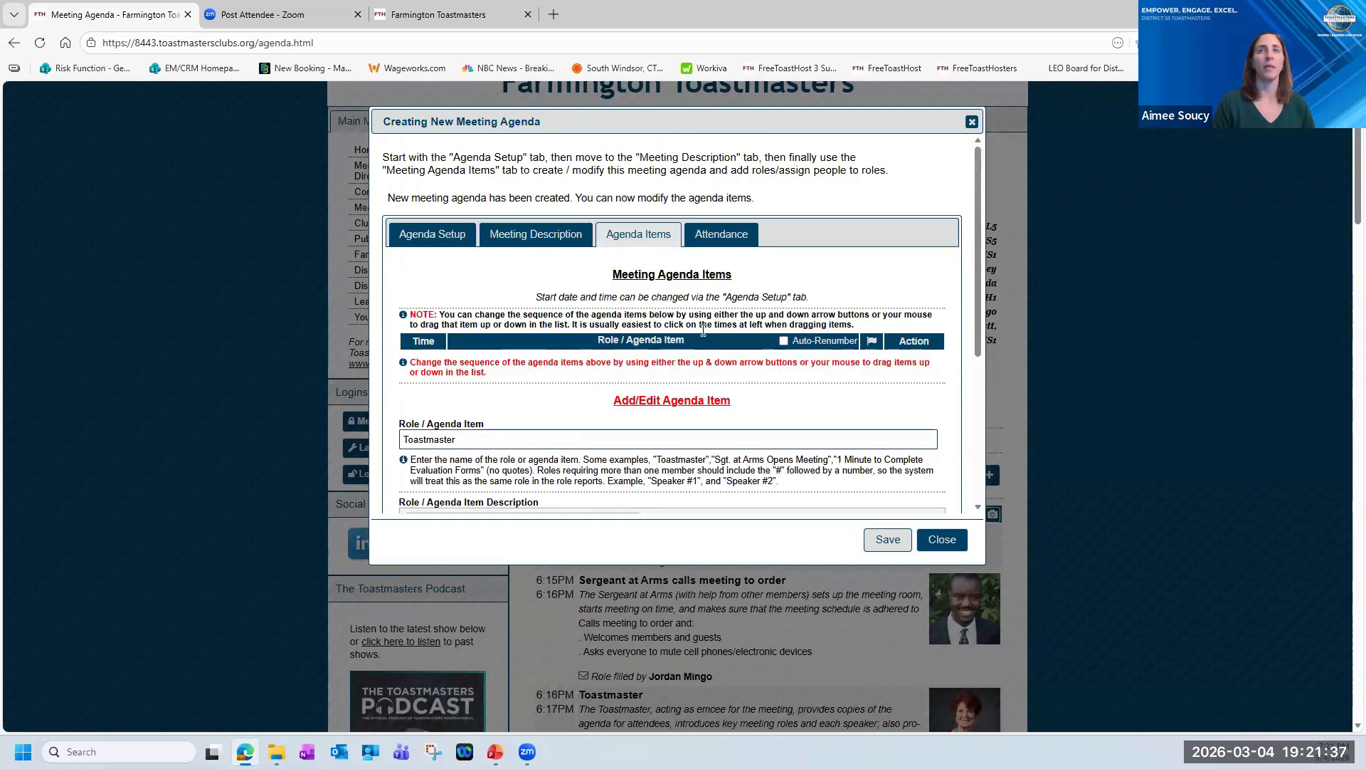
left_click(898, 541)
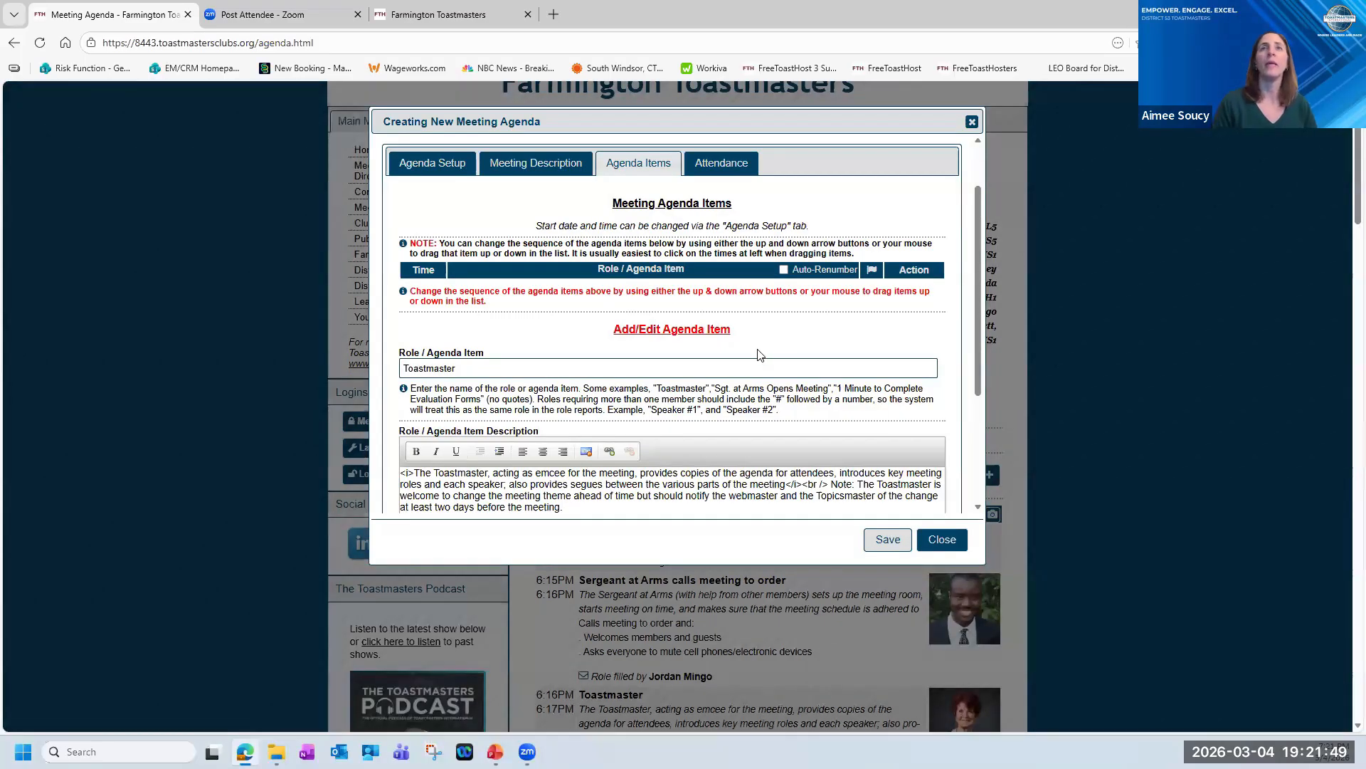
scroll(761, 355, "down", 3)
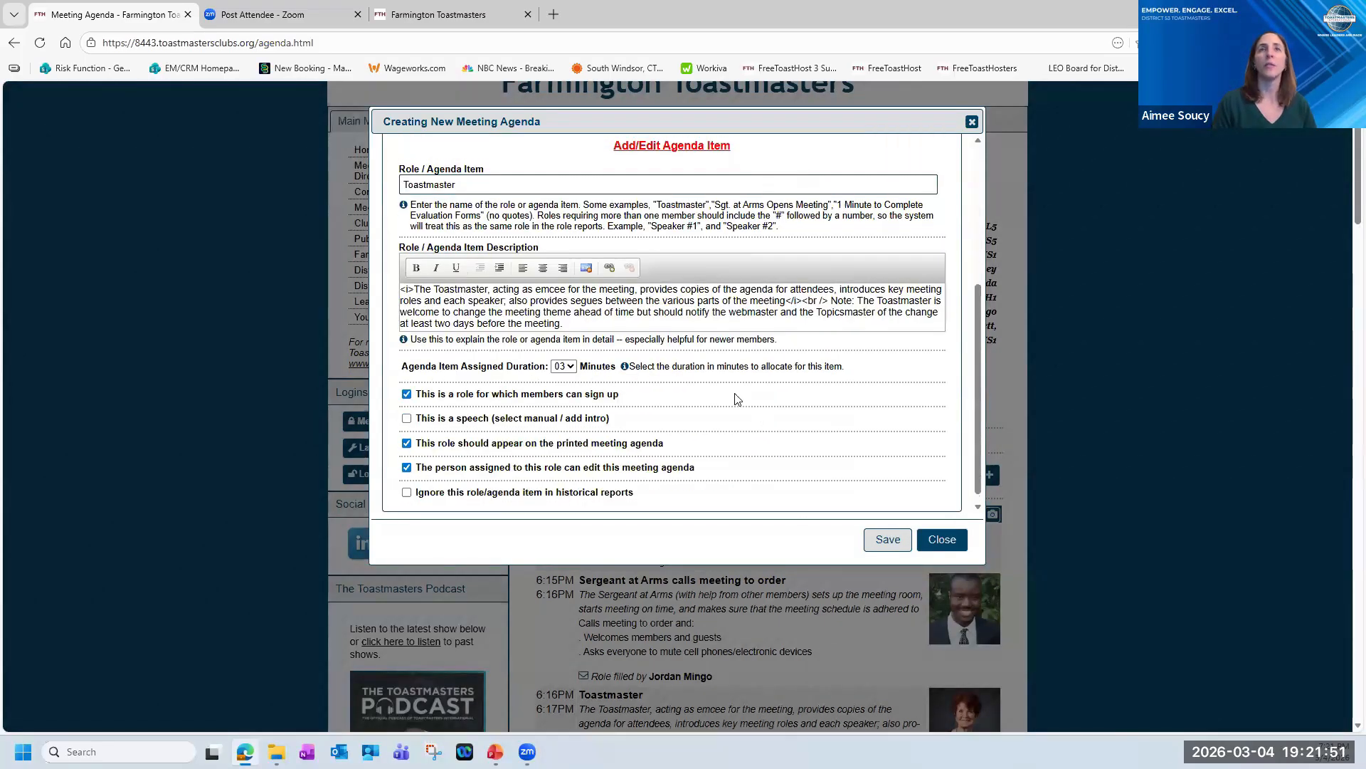
scroll(737, 399, "up", 4)
left_click(887, 542)
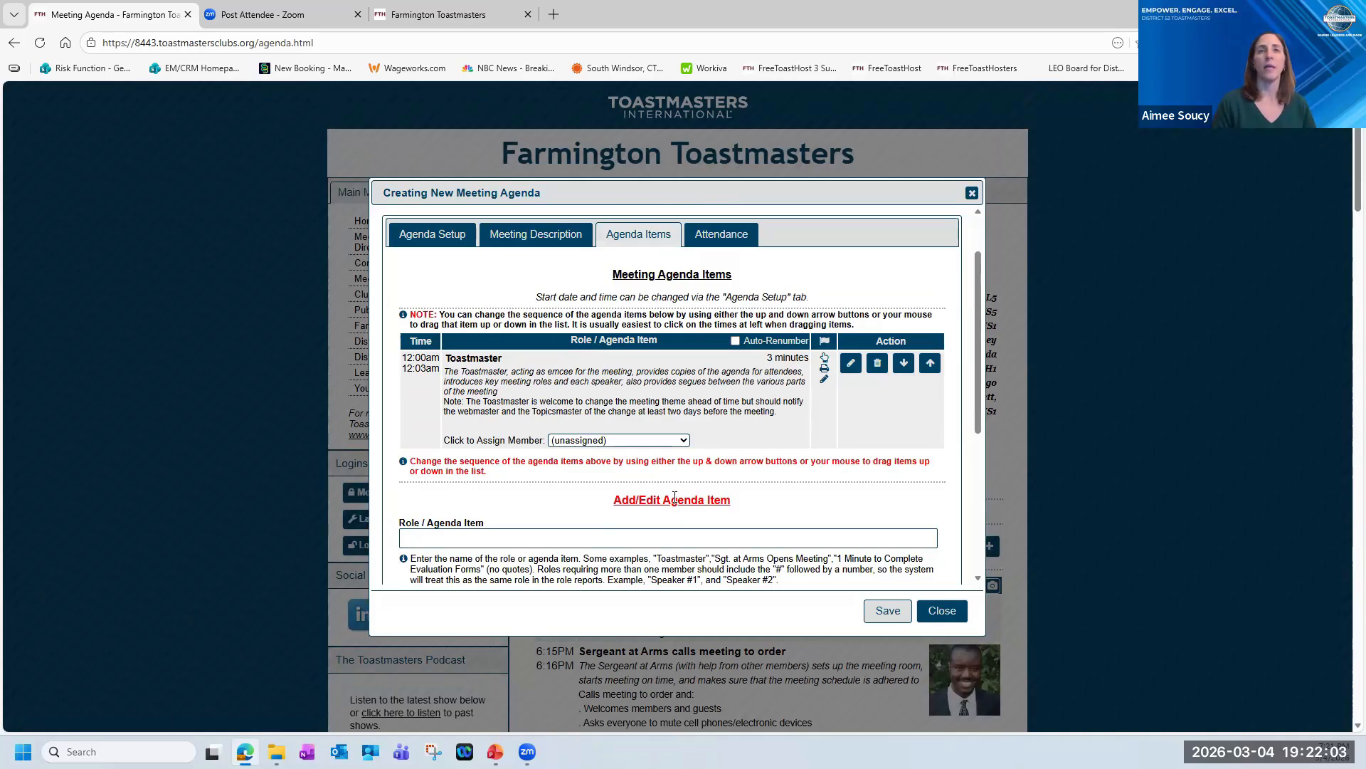
Begin another agenda item using the existing Speaker #1 role and review its description and options.
left_click(554, 531)
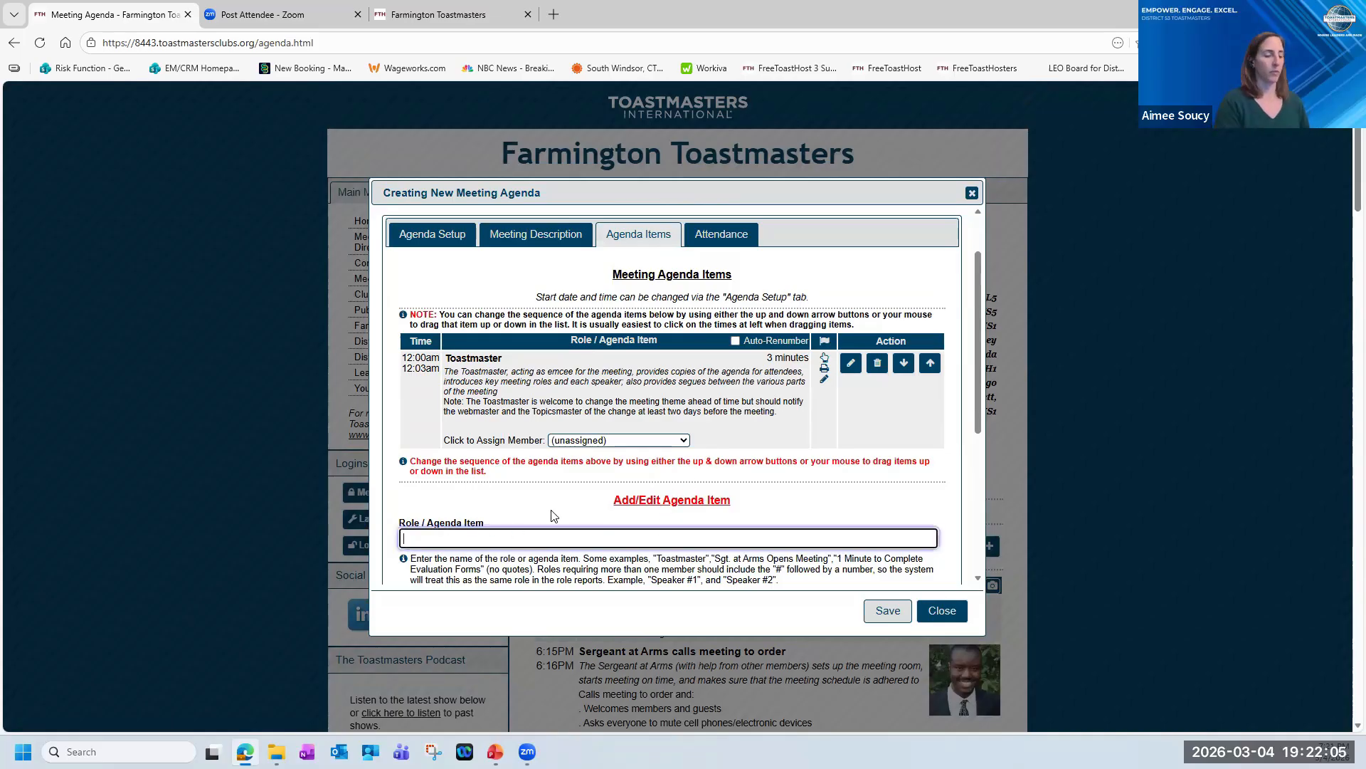
type("speak")
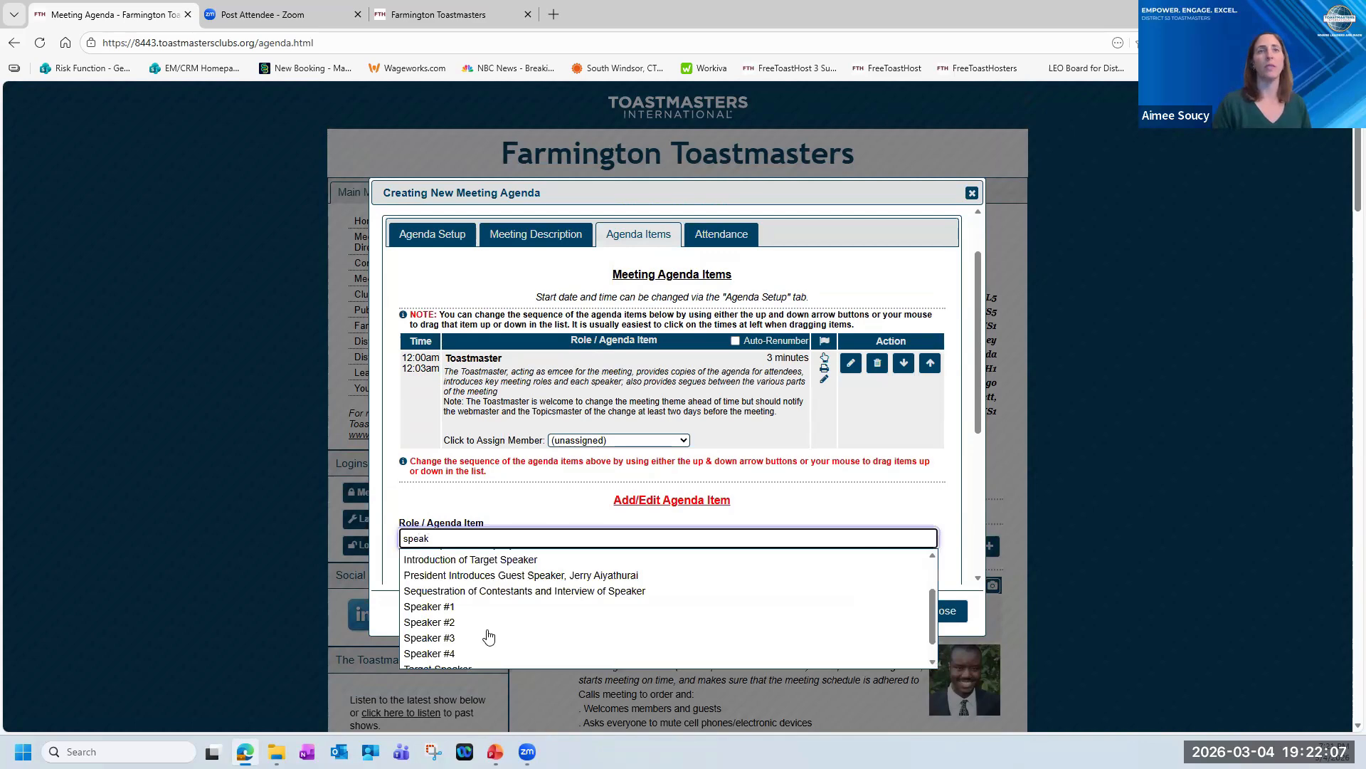
left_click(488, 612)
scroll(787, 516, "down", 3)
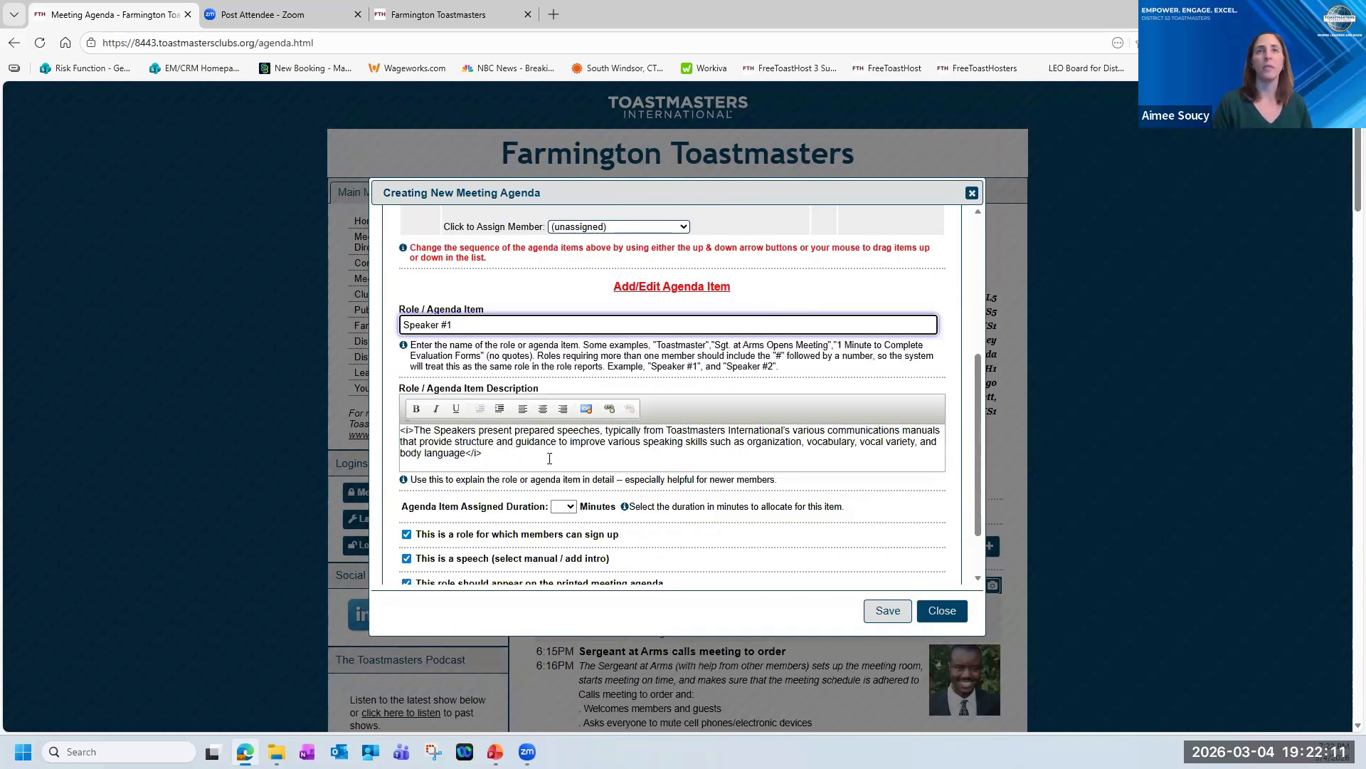
scroll(551, 458, "down", 1)
scroll(573, 463, "up", 2)
scroll(578, 445, "down", 2)
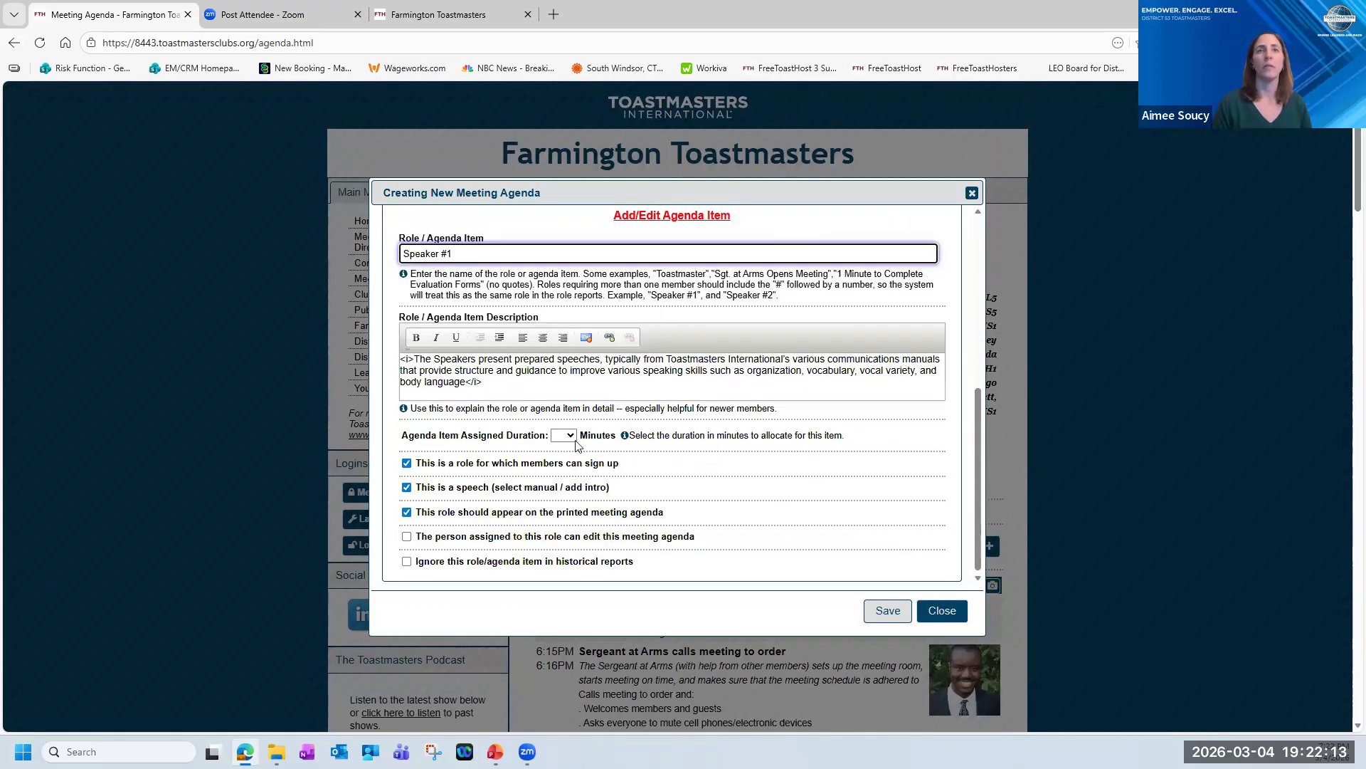
Set the Speaker #1 item's assigned duration to 07 minutes and save the item to the agenda.
left_click(571, 436)
left_click(567, 222)
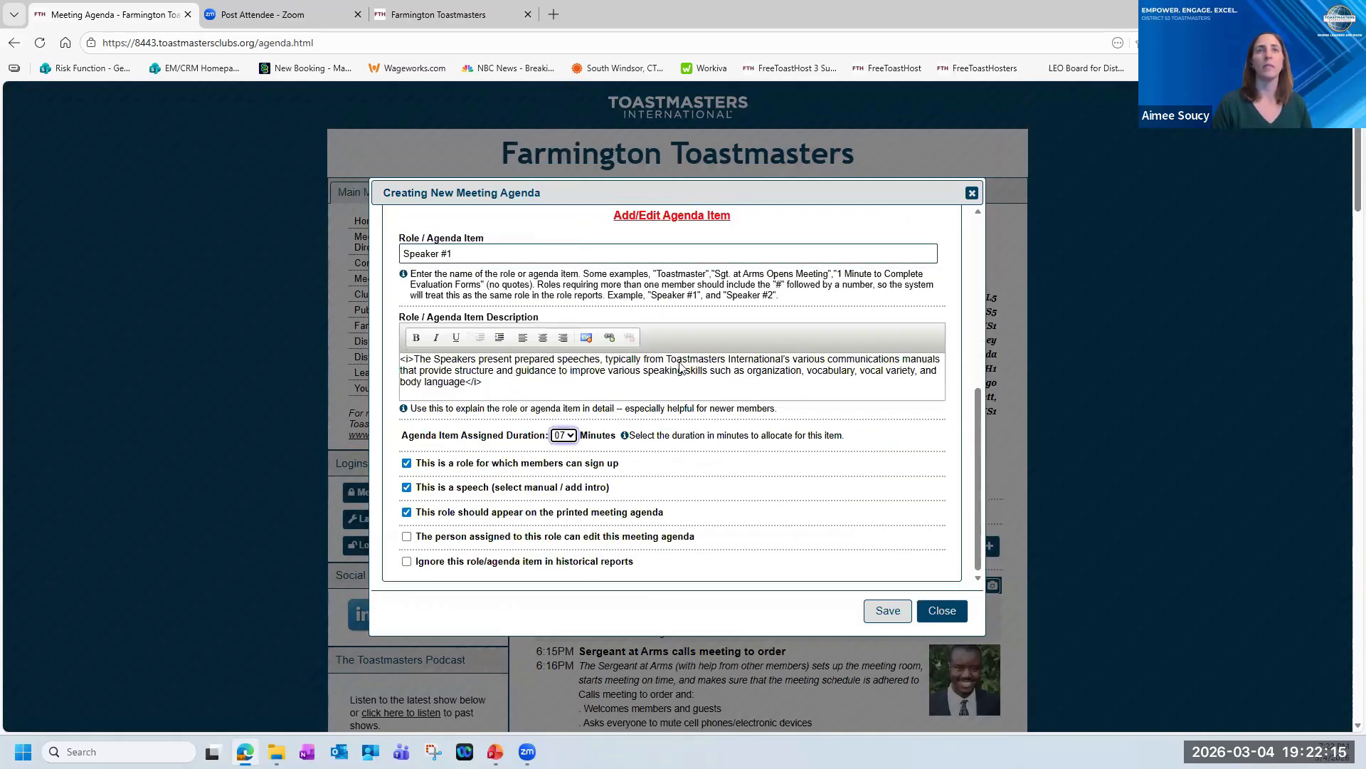
left_click(887, 610)
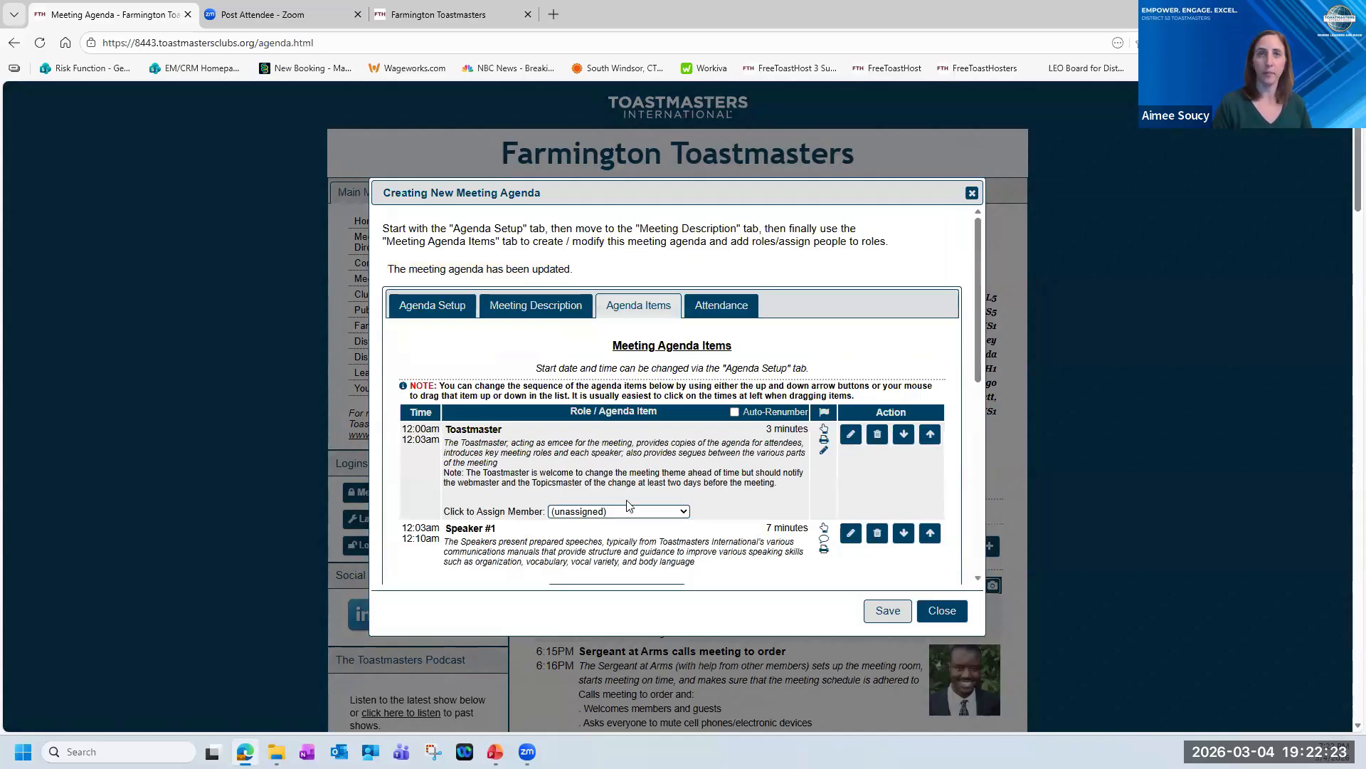
Review the Toastmaster and Speaker #1 entries in the agenda's items and close the agenda editor.
scroll(656, 507, "down", 1)
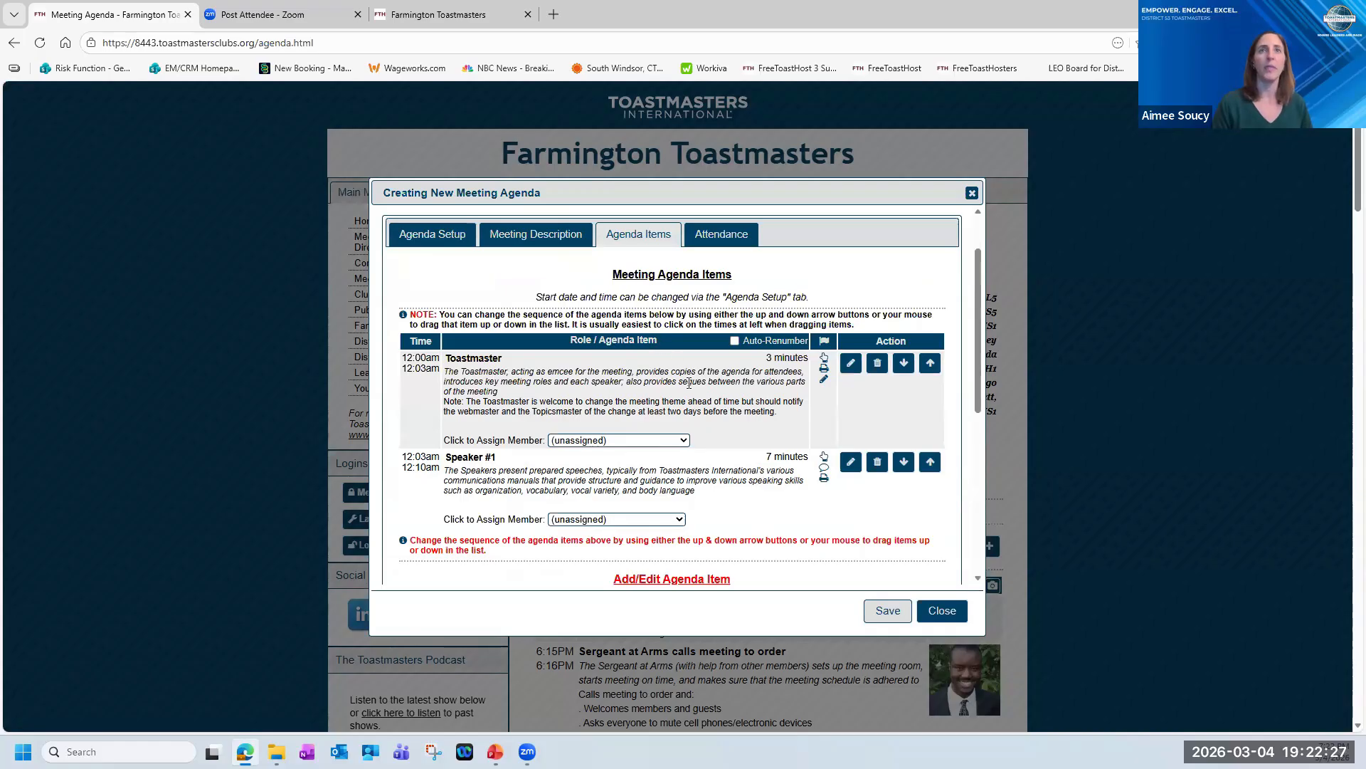
scroll(669, 361, "up", 1)
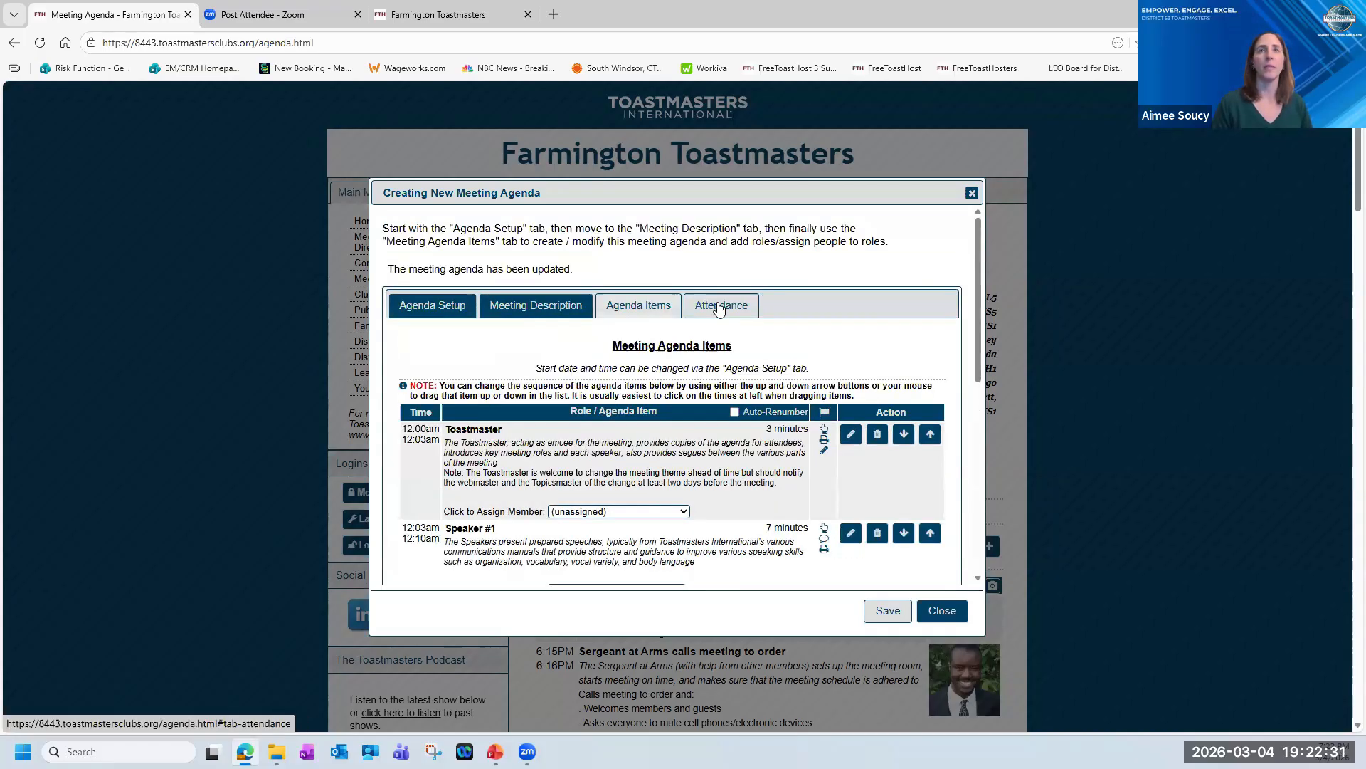
left_click(947, 612)
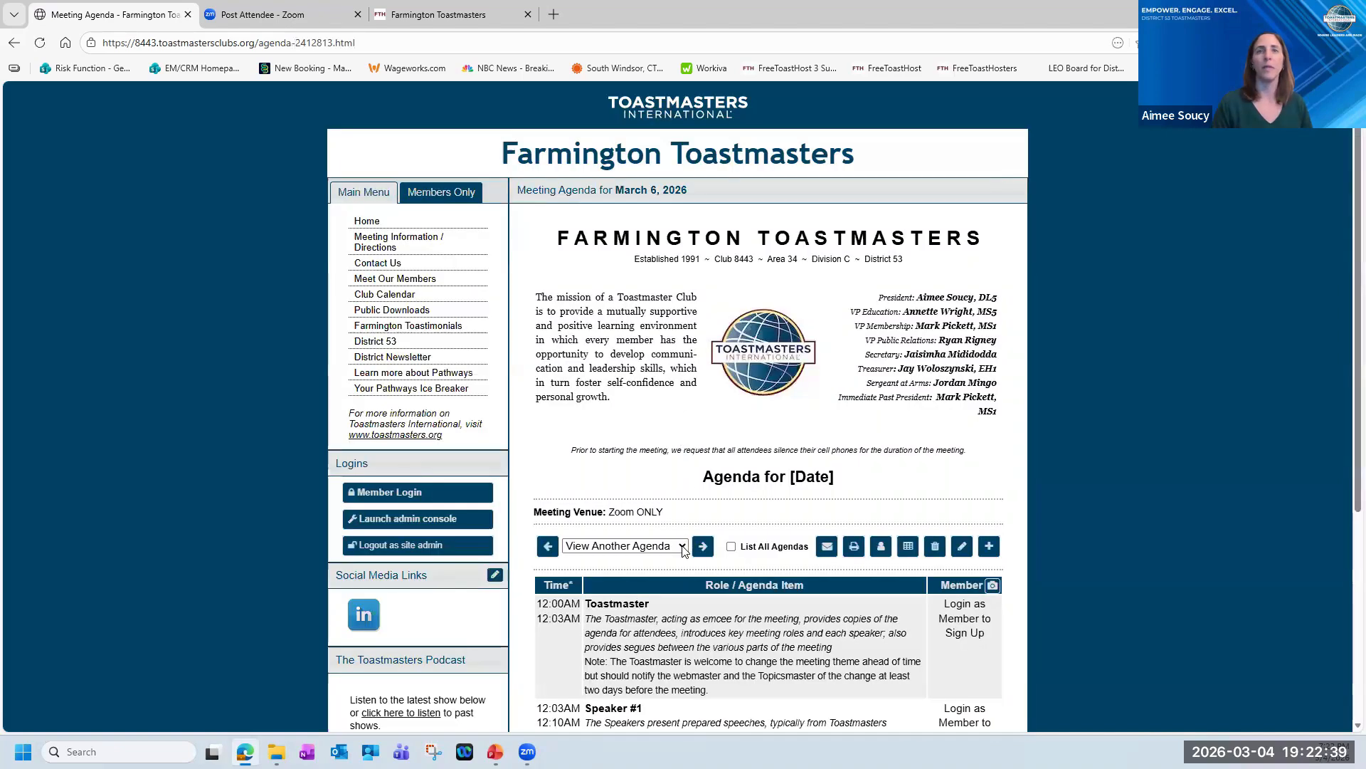
left_click(682, 547)
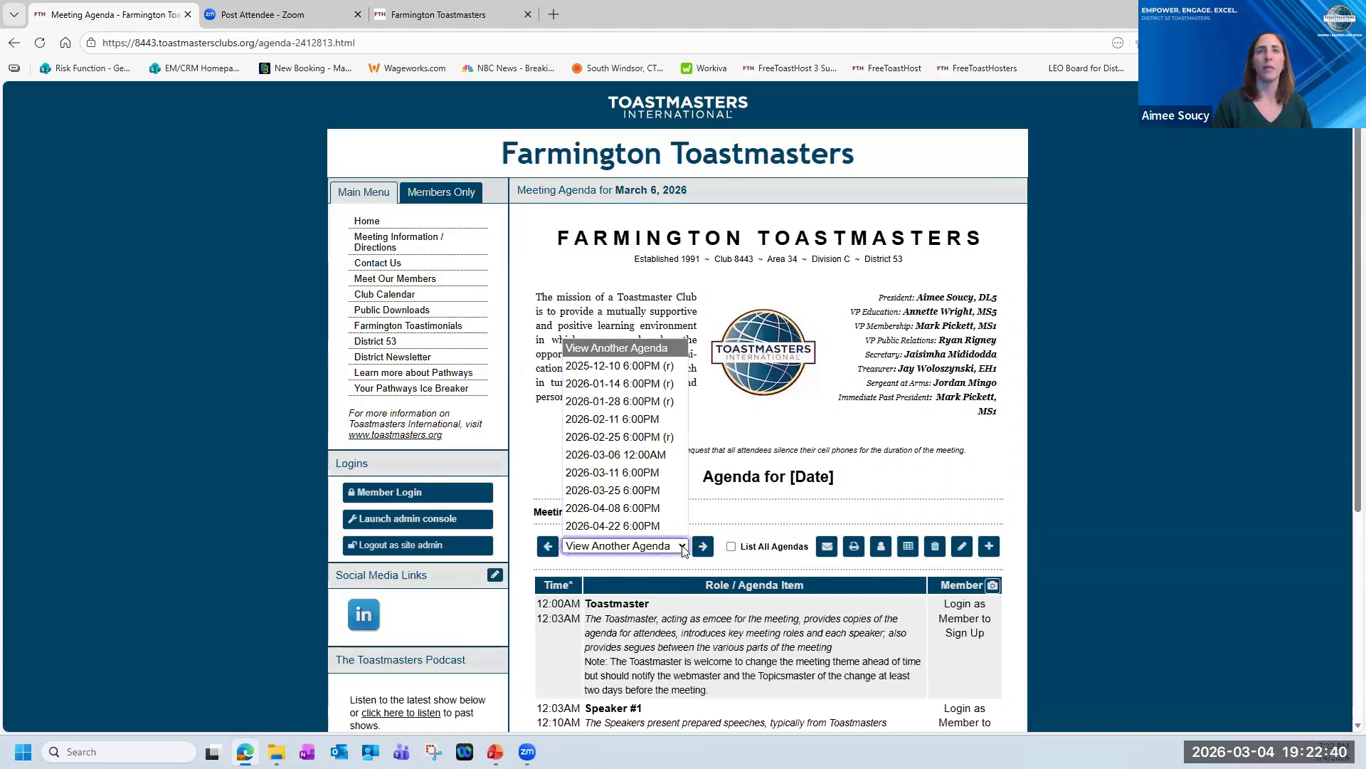
left_click(618, 457)
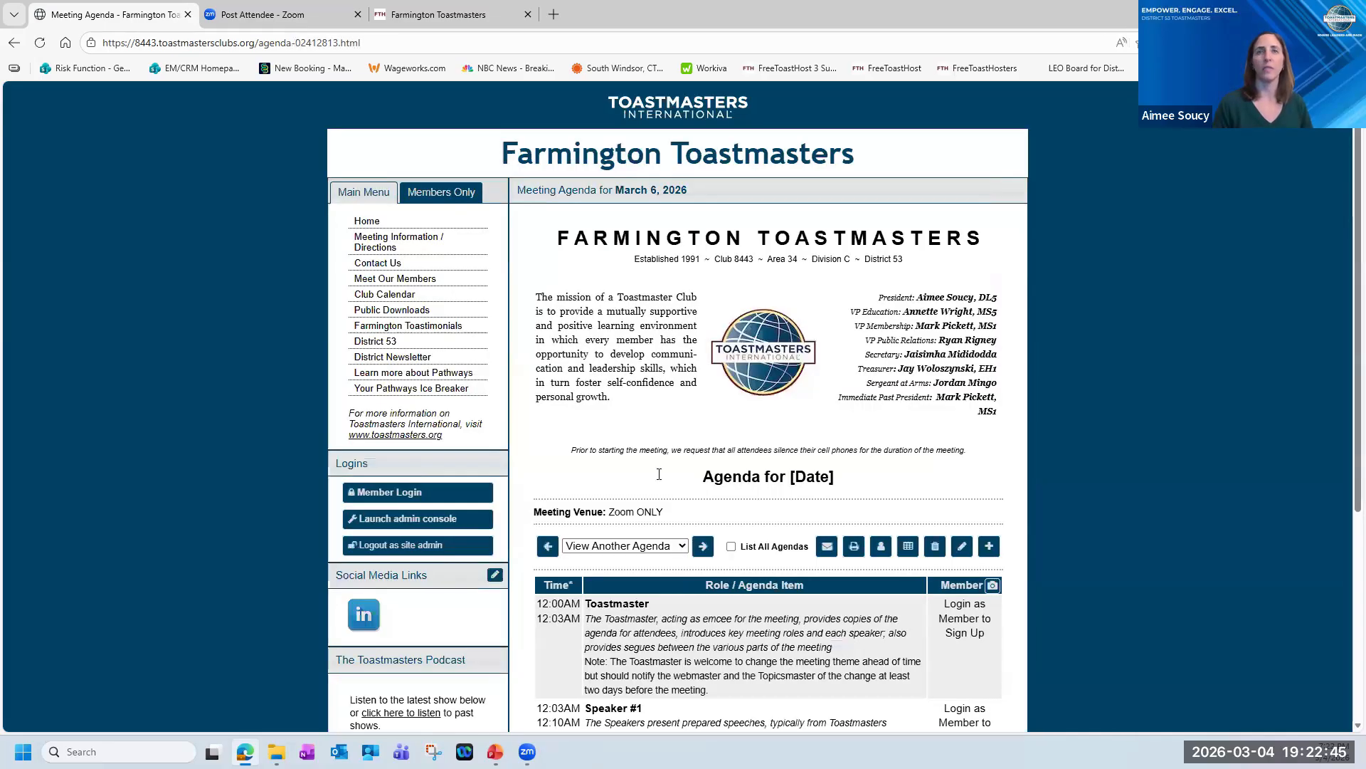
scroll(660, 474, "down", 3)
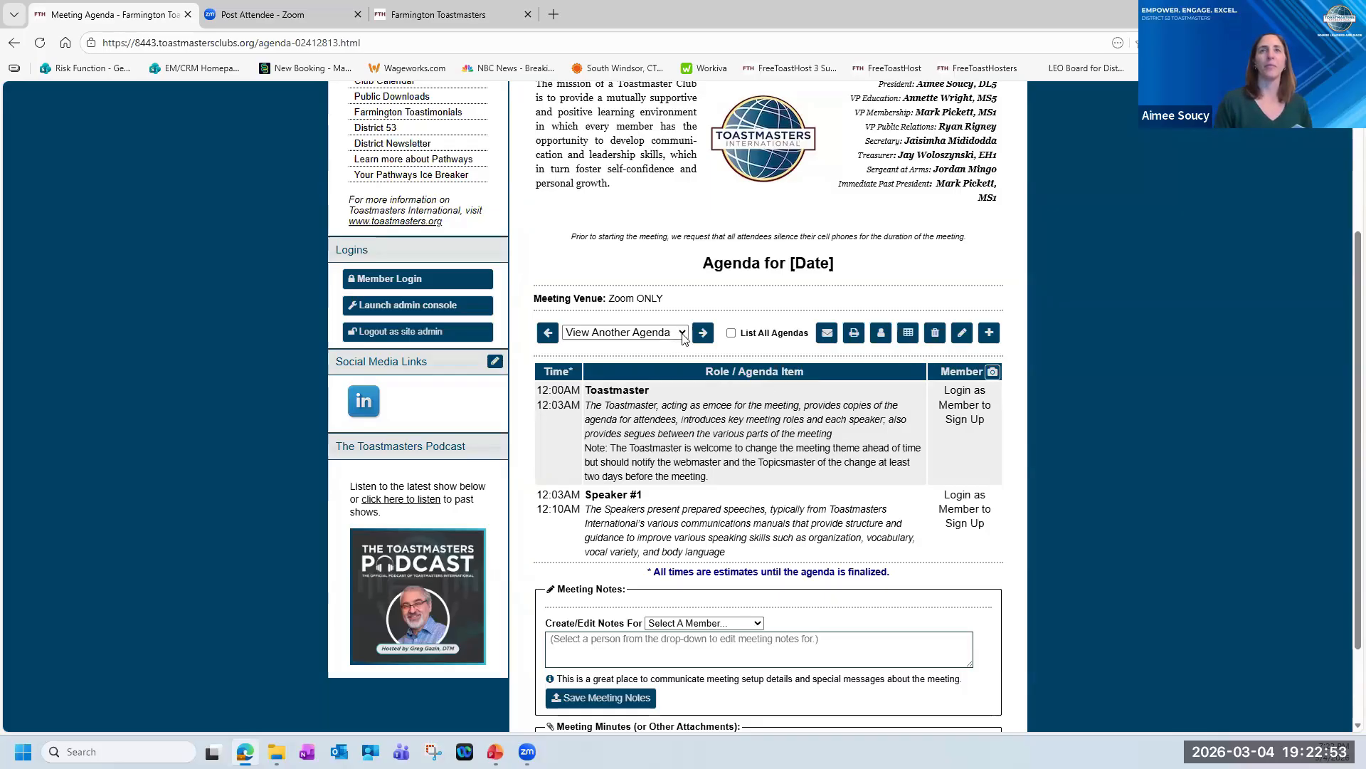
left_click(989, 335)
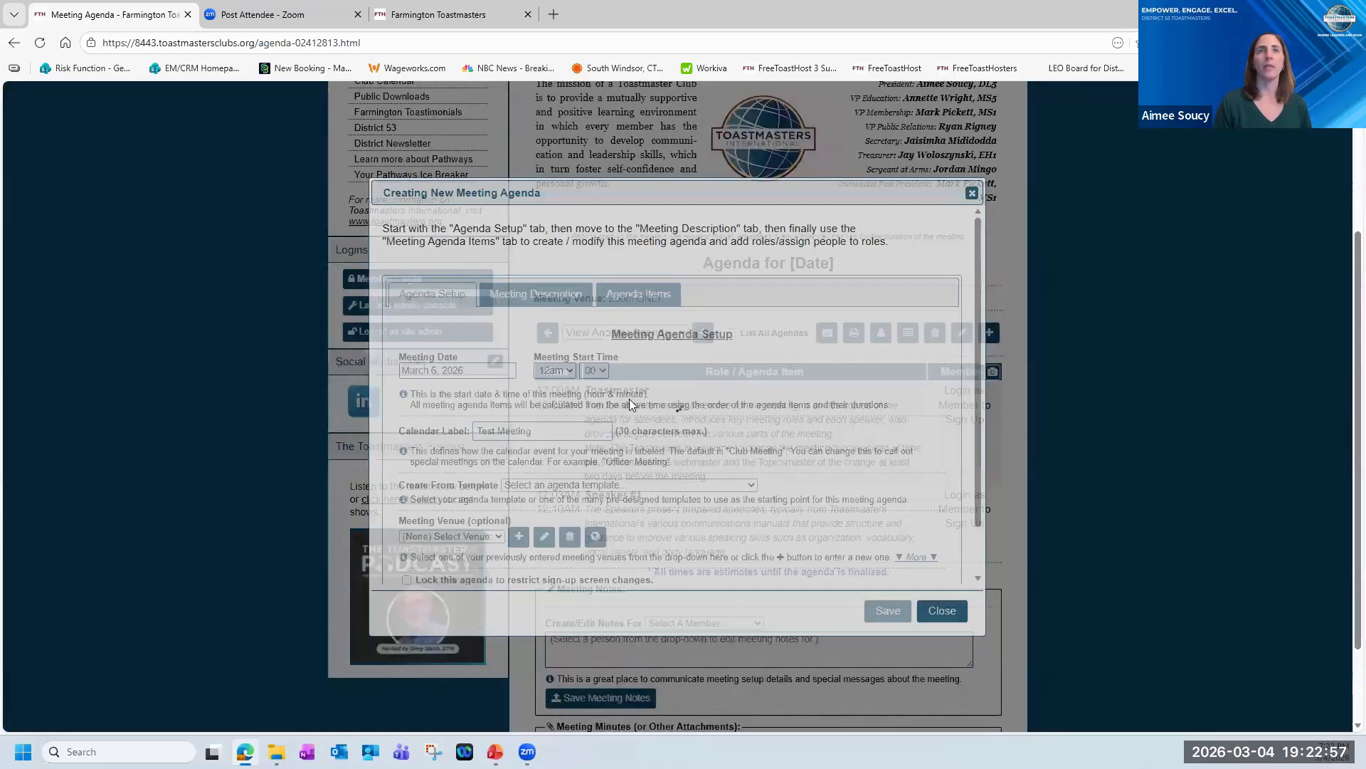
left_click(753, 487)
scroll(639, 239, "down", 1)
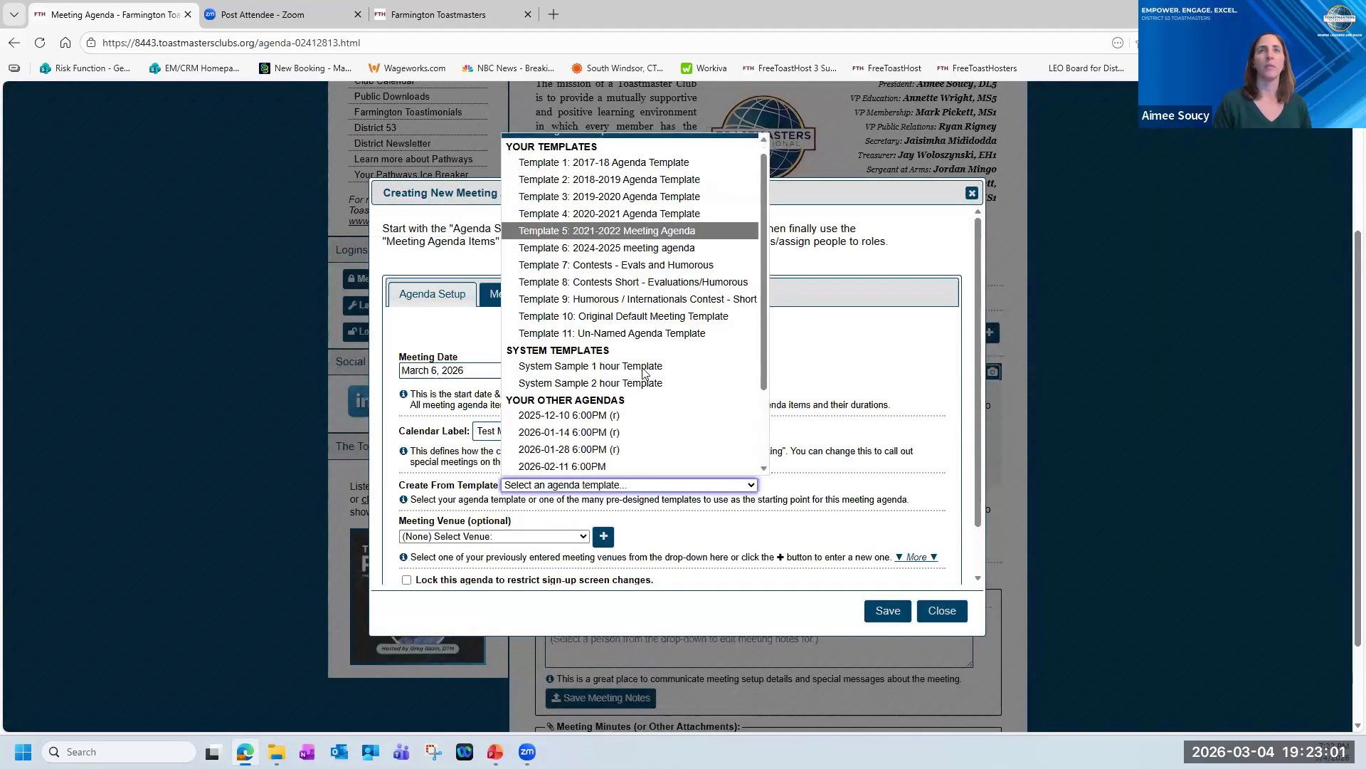
scroll(585, 419, "down", 3)
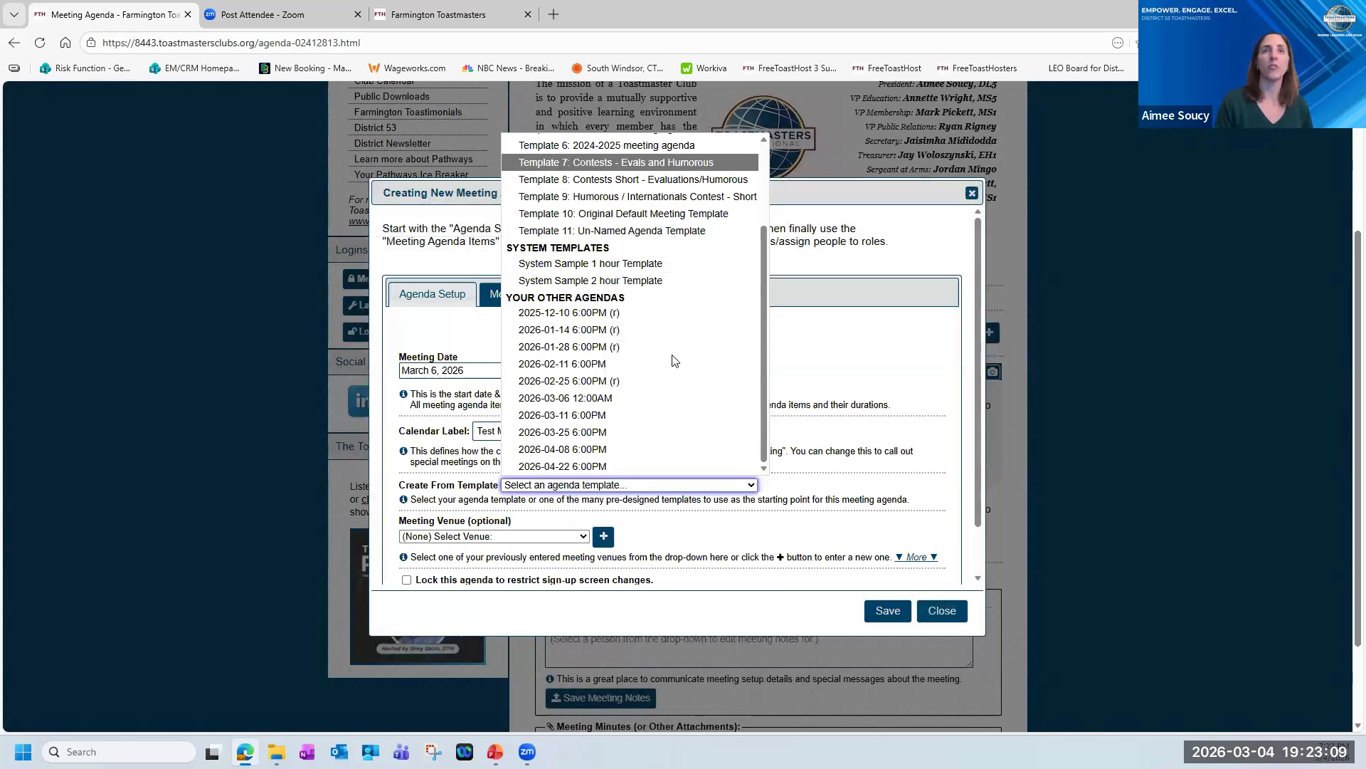
left_click(655, 406)
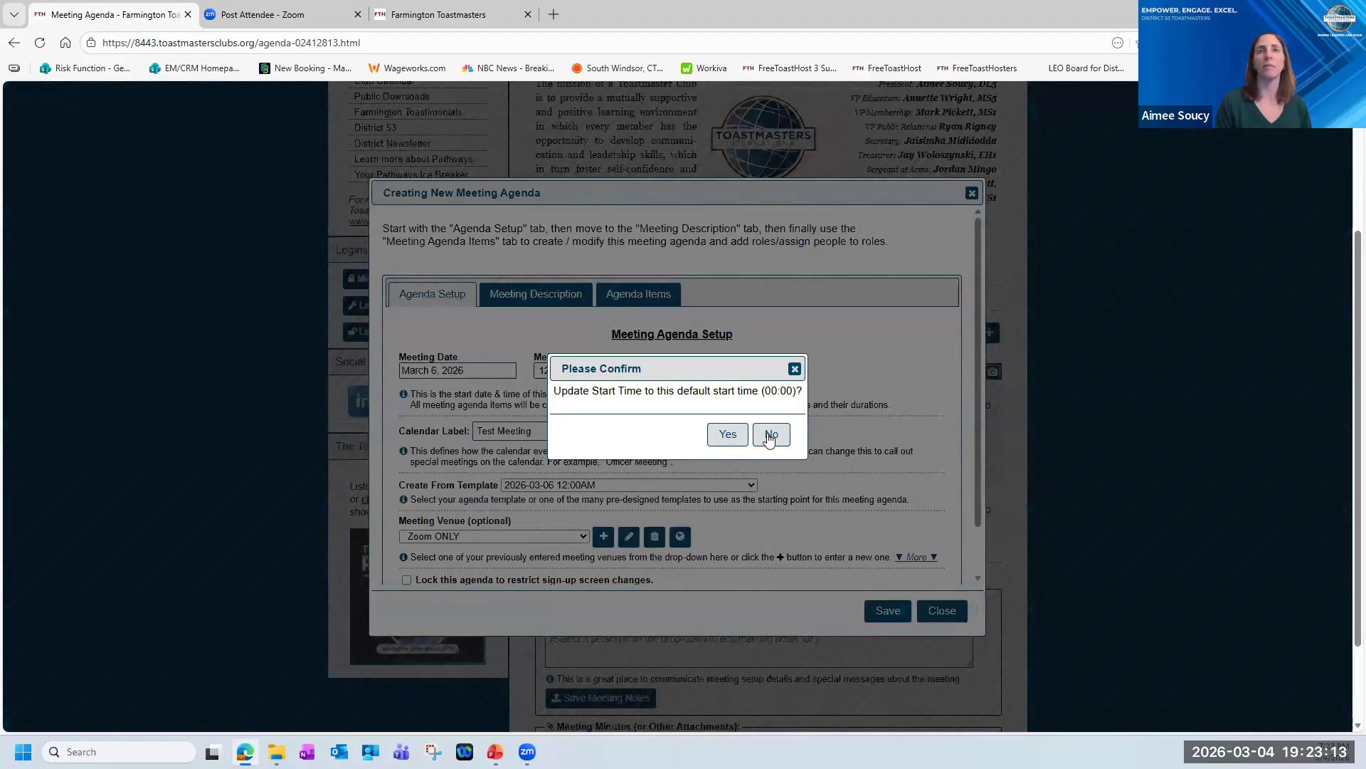
left_click(728, 434)
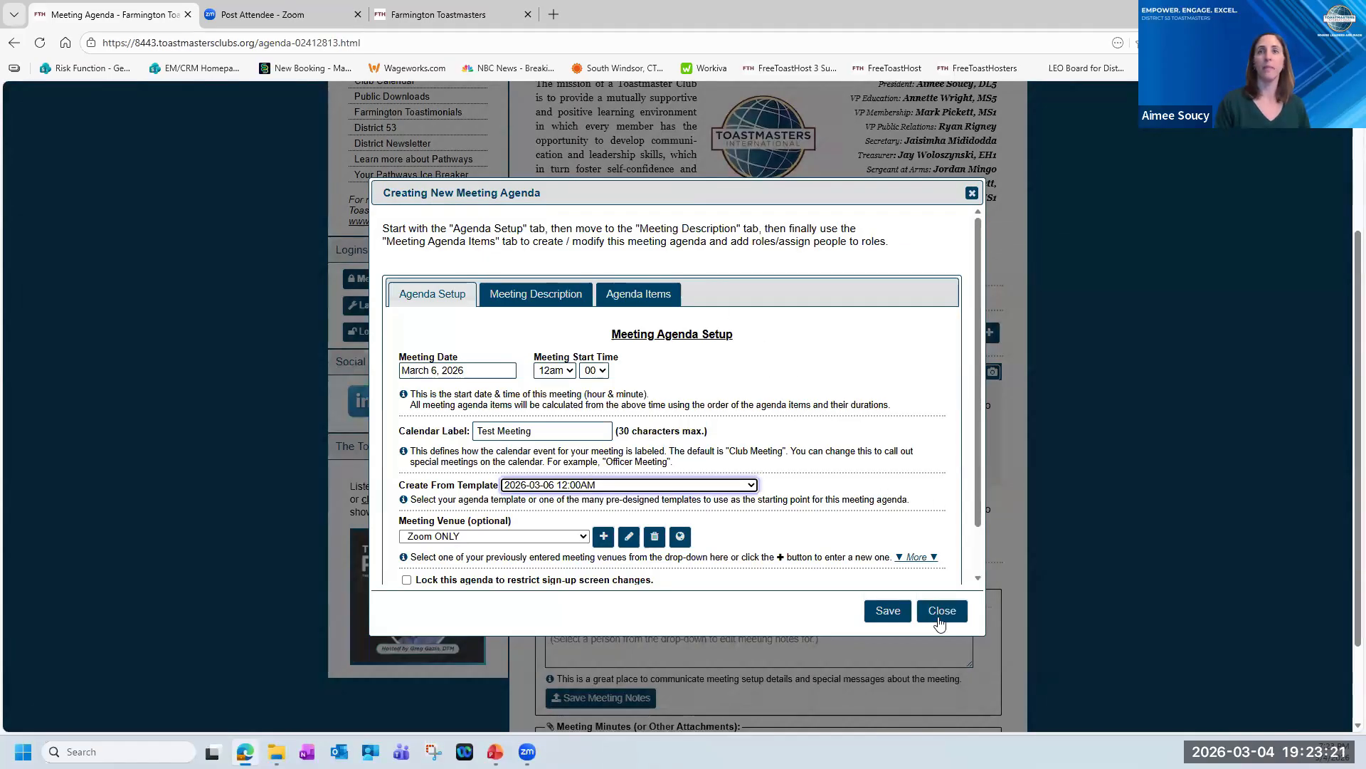
left_click(938, 613)
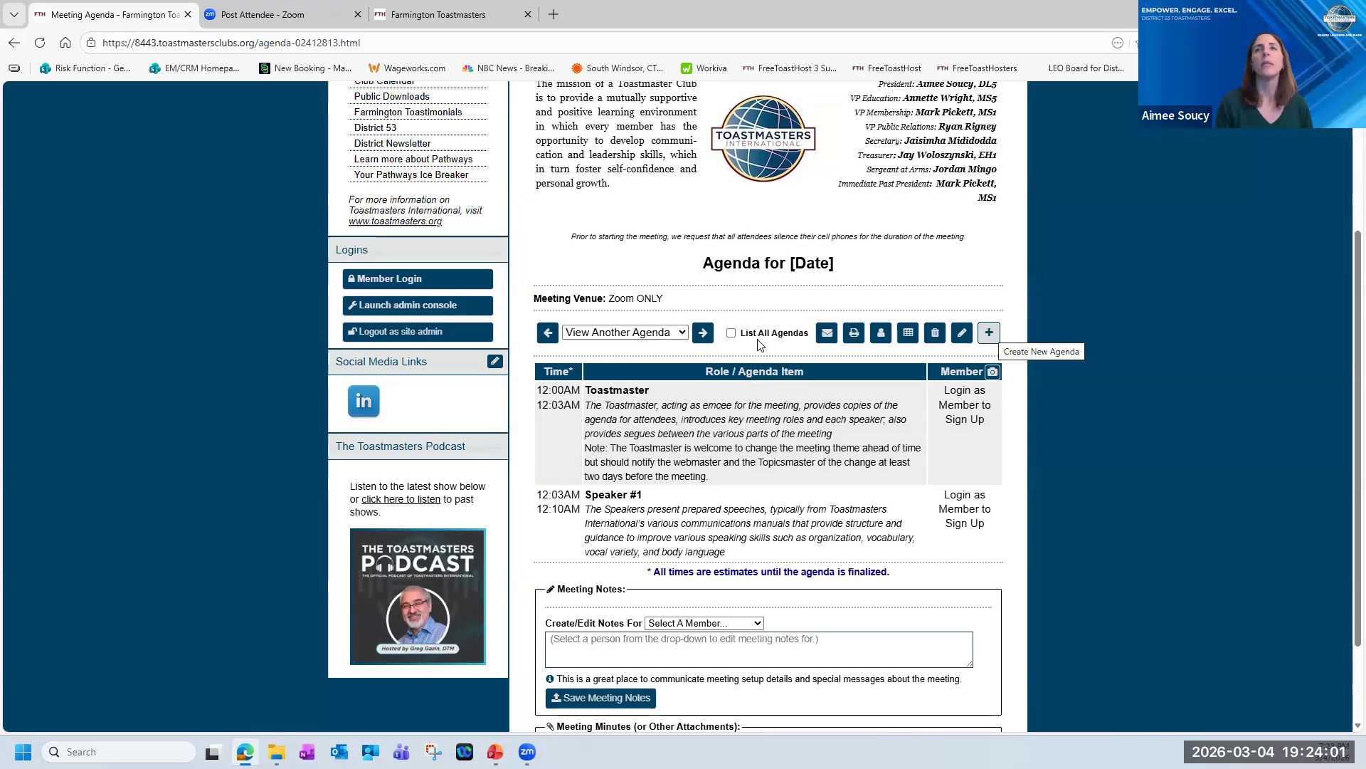
Open the 2026-02-11 6:00PM agenda from the existing agendas and look over its venue and roles.
left_click(683, 334)
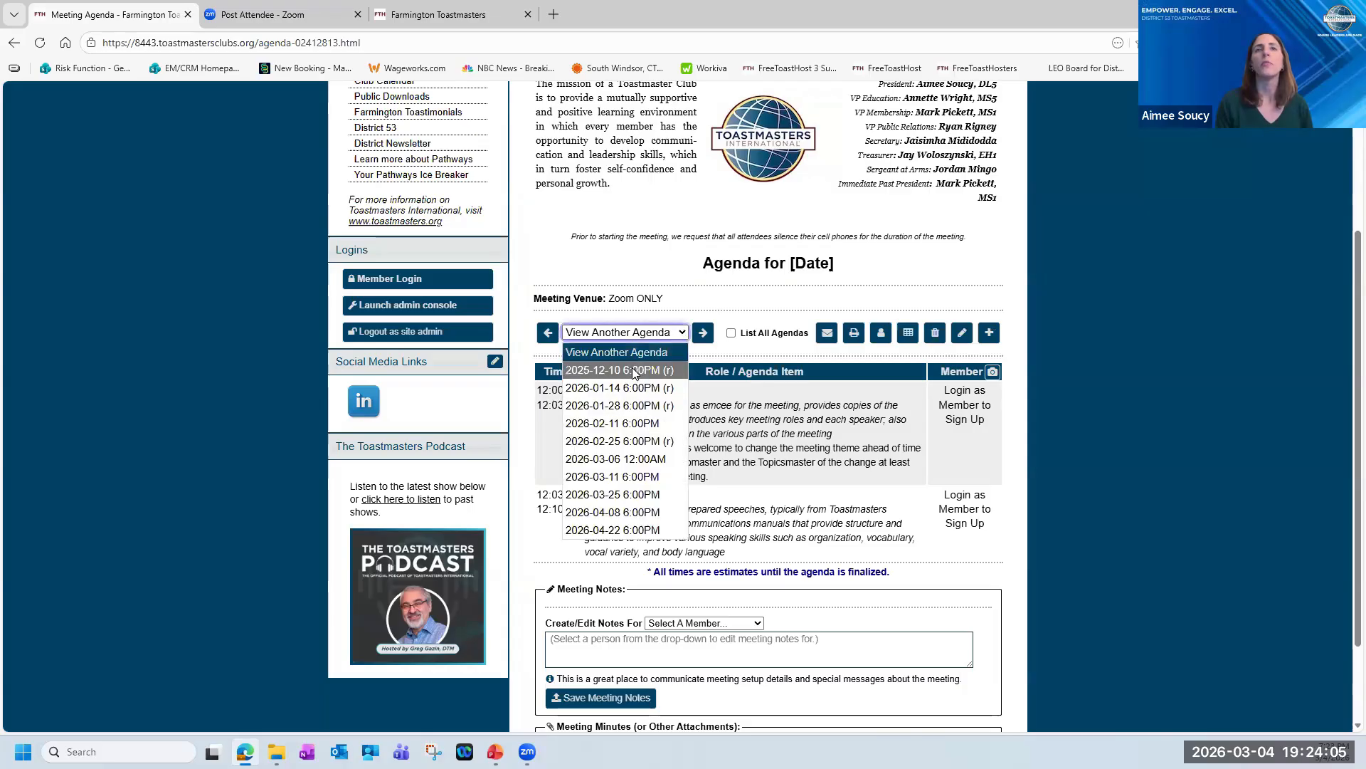
left_click(638, 427)
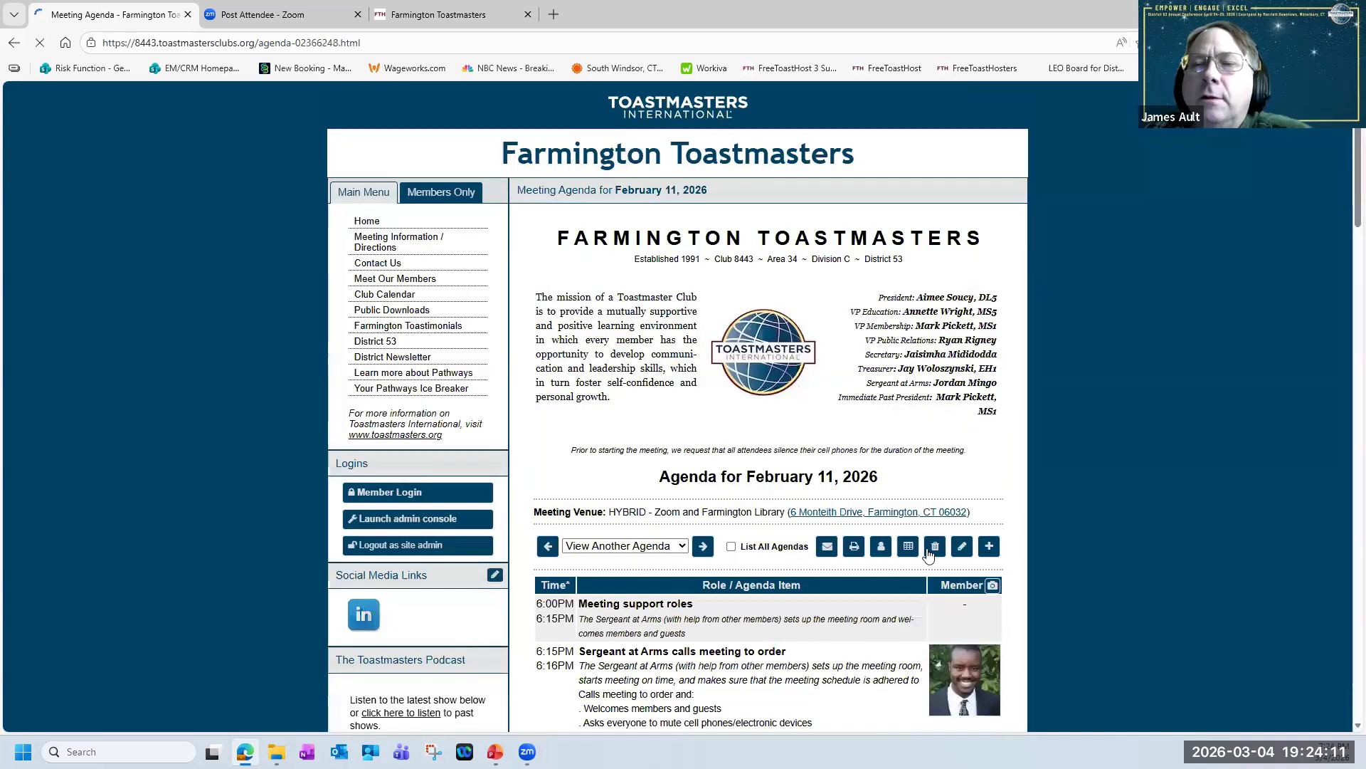
scroll(867, 603, "down", 3)
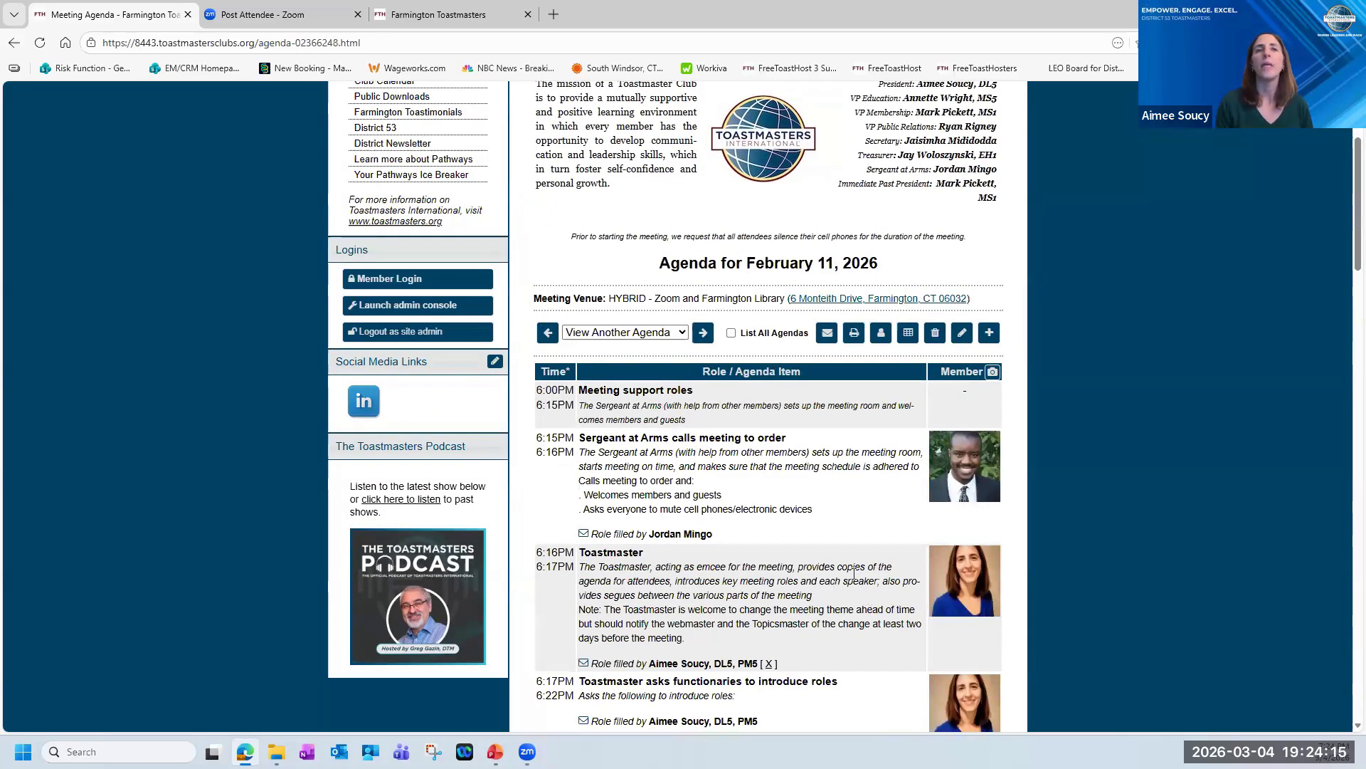
Examine the meeting description and date setup of a new agenda draft, and close it without saving.
left_click(989, 332)
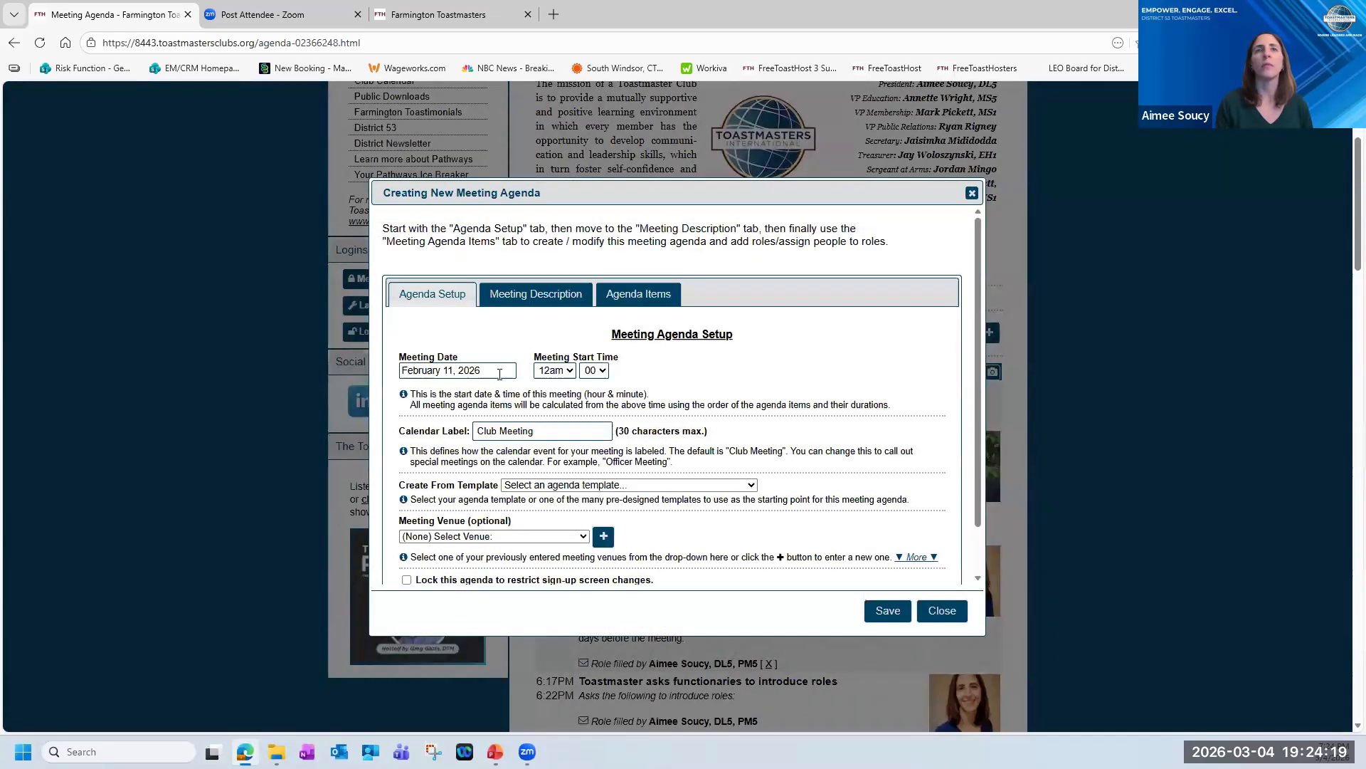
left_click(538, 296)
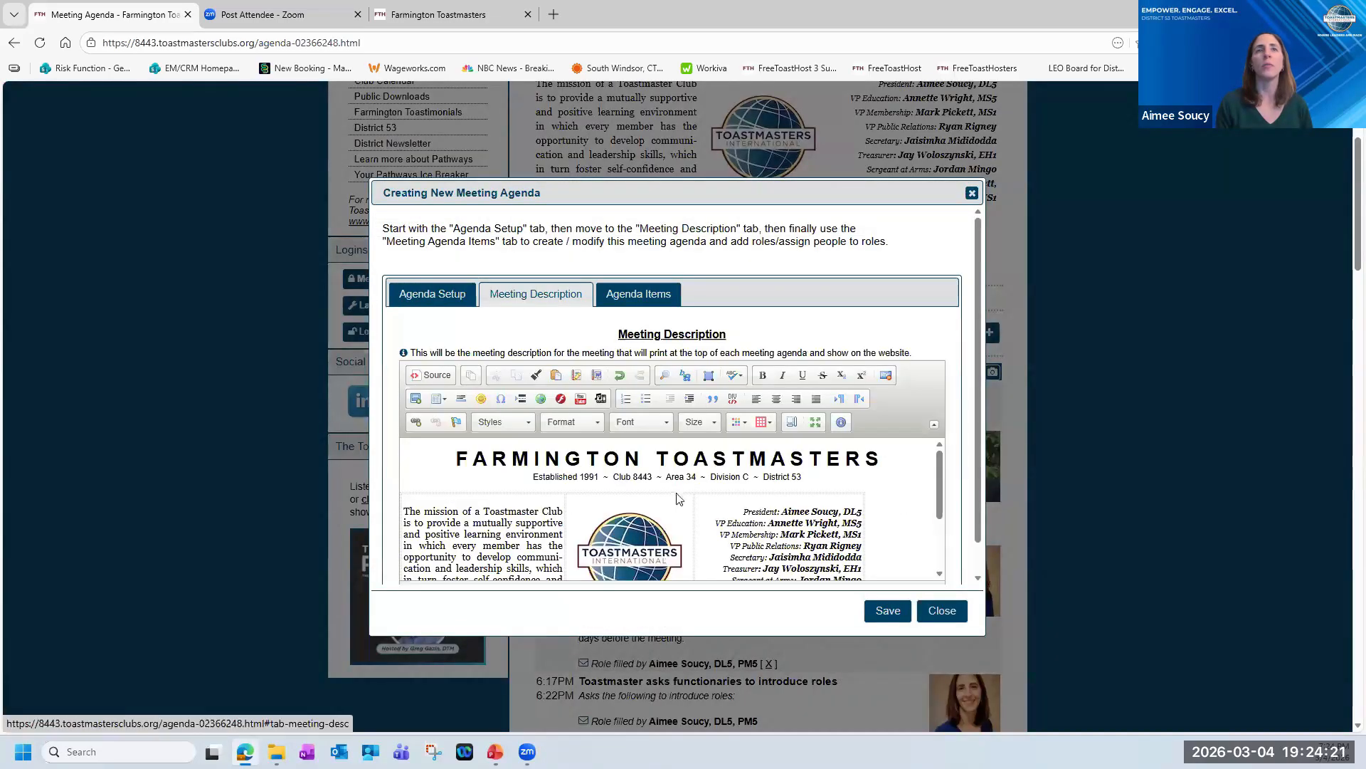
scroll(635, 539, "down", 1)
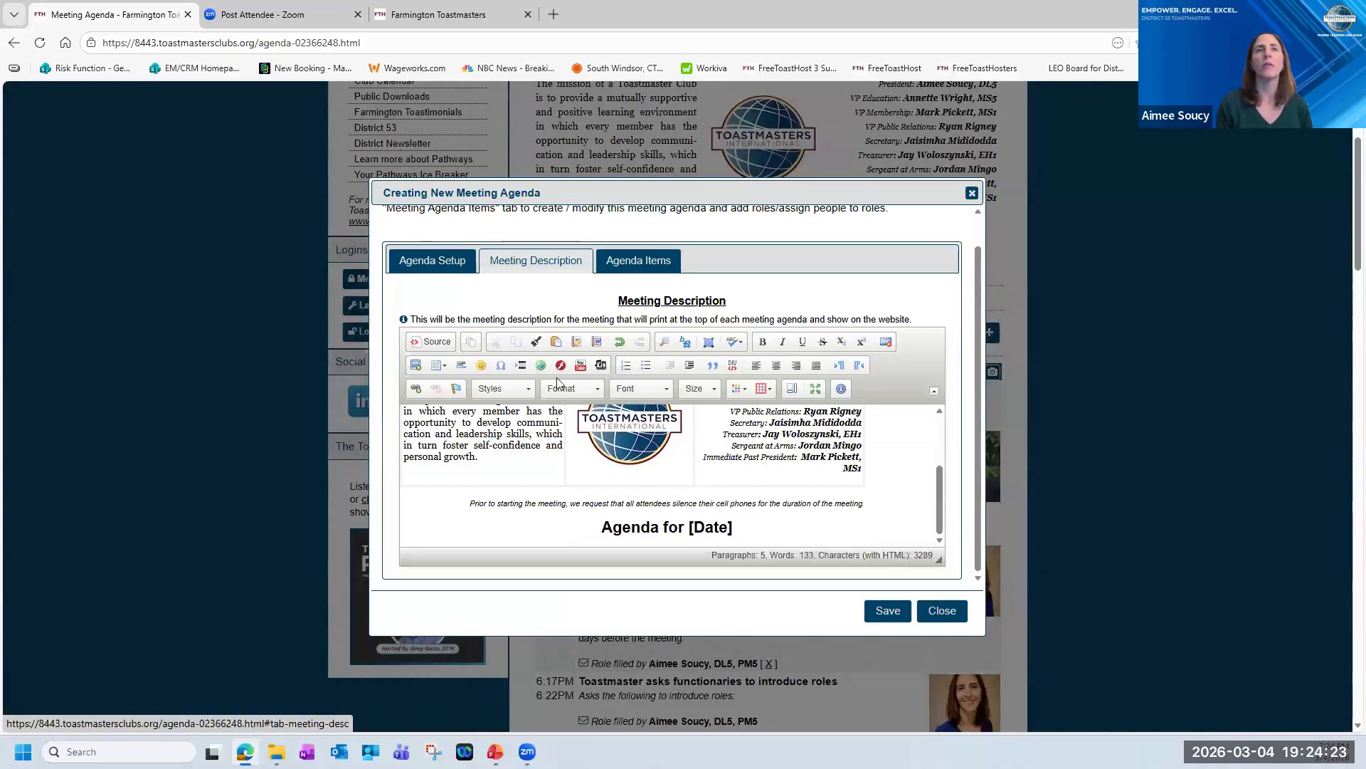
left_click(442, 269)
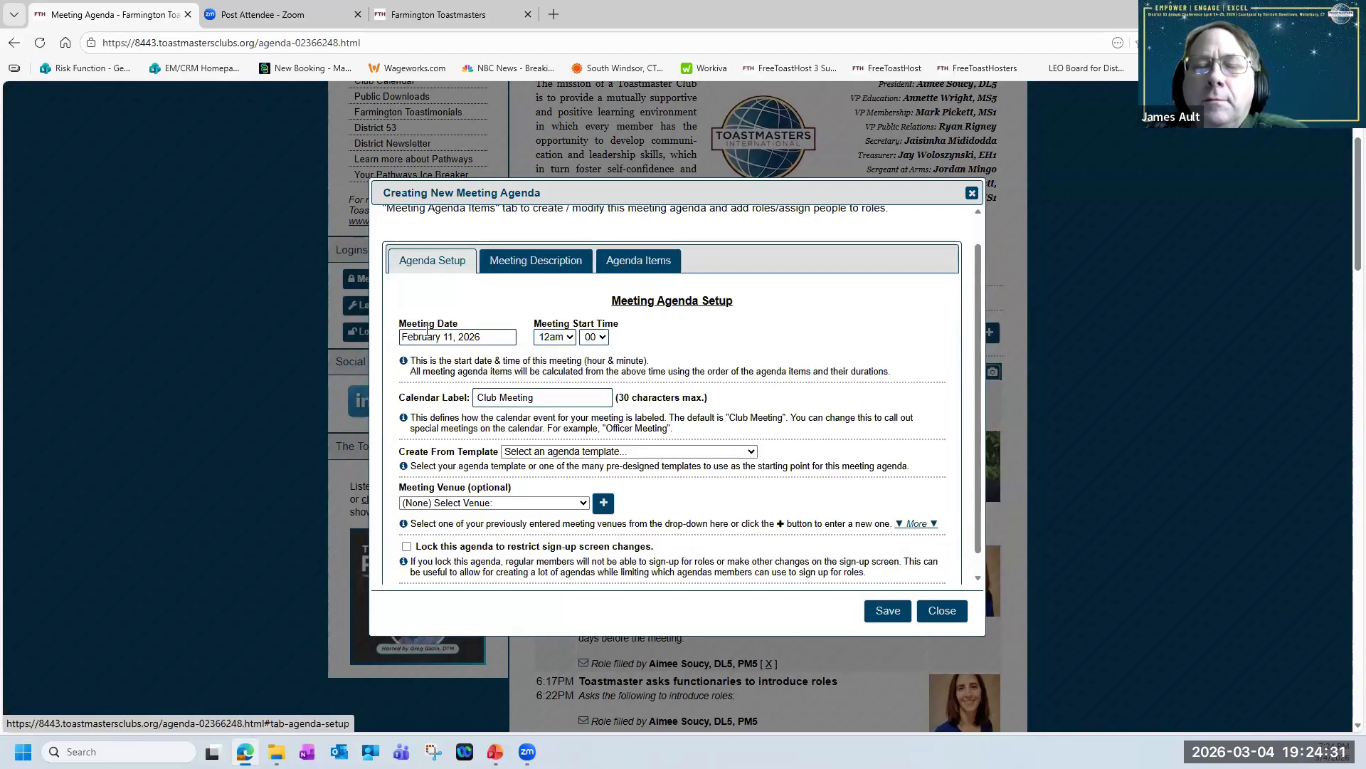
left_click_drag(484, 335, 392, 332)
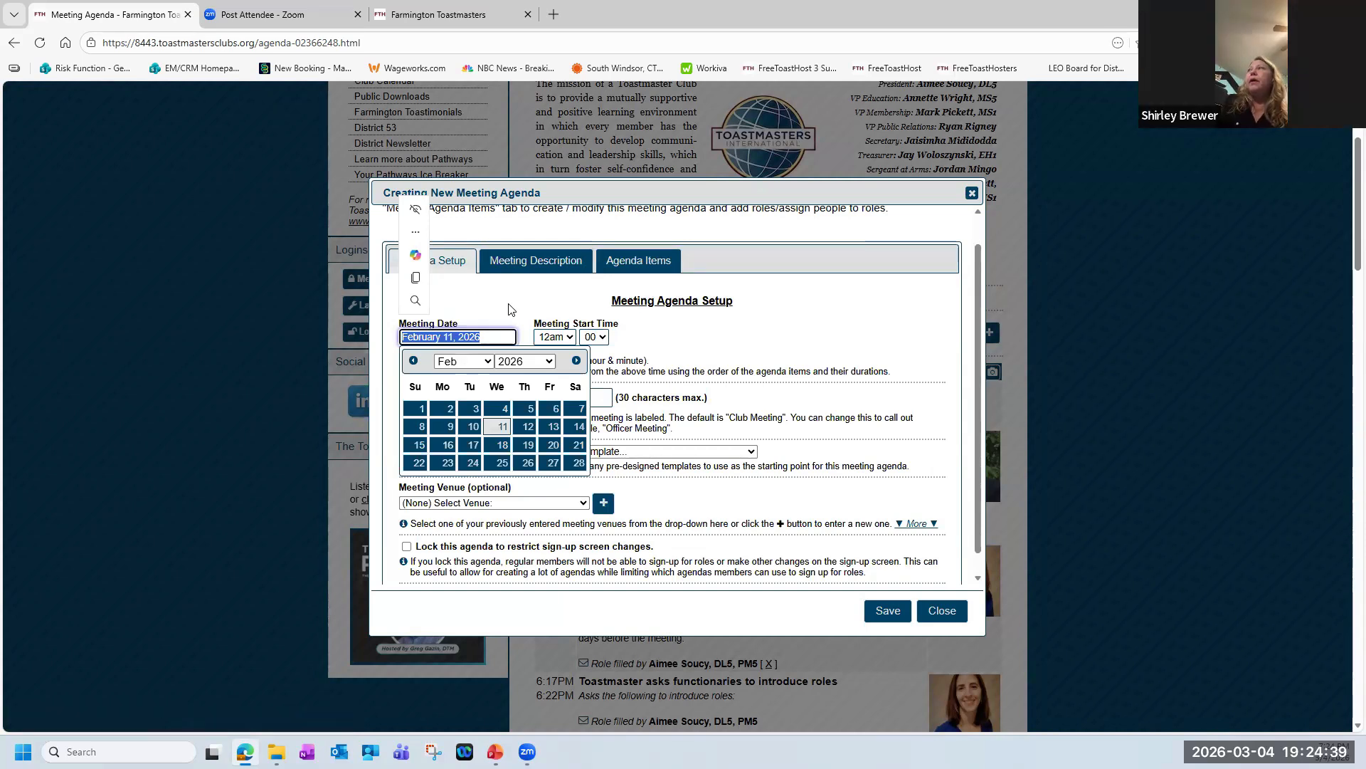
left_click(802, 323)
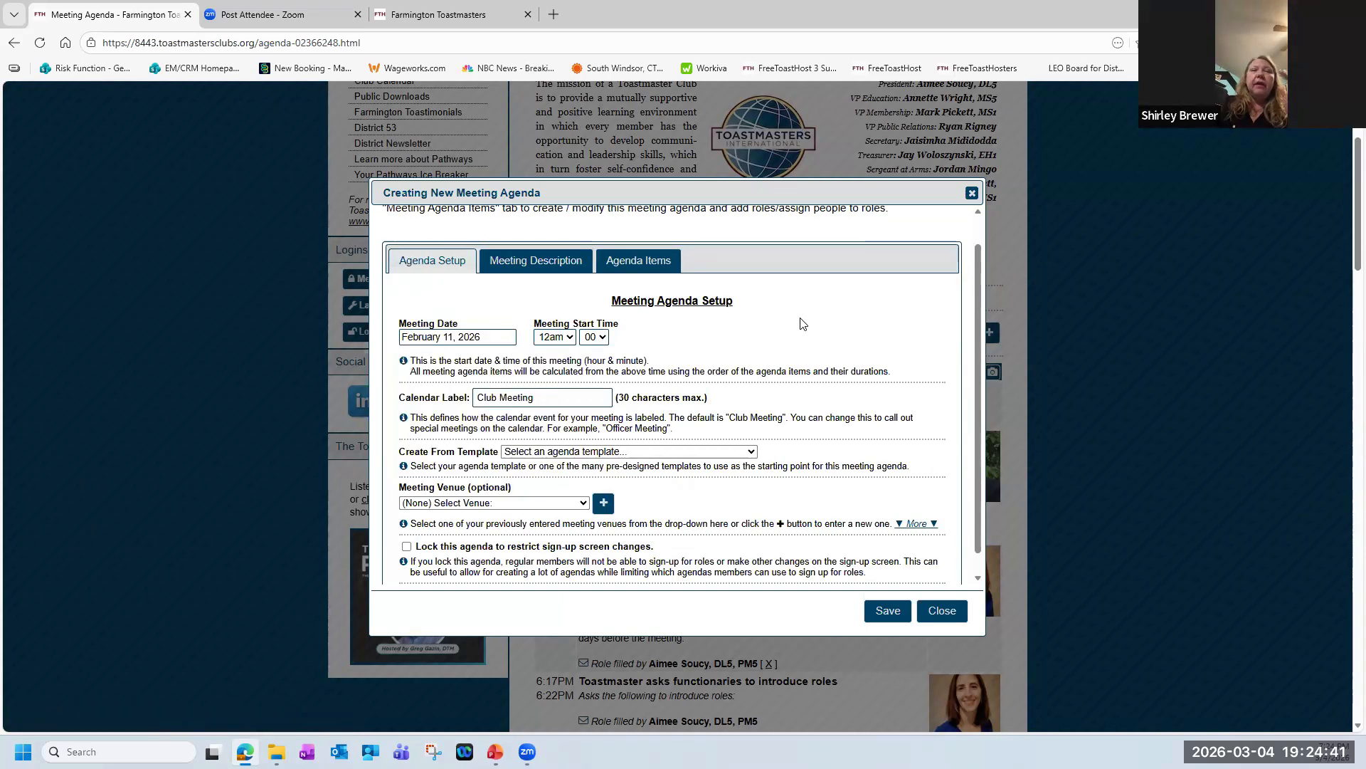
left_click(941, 612)
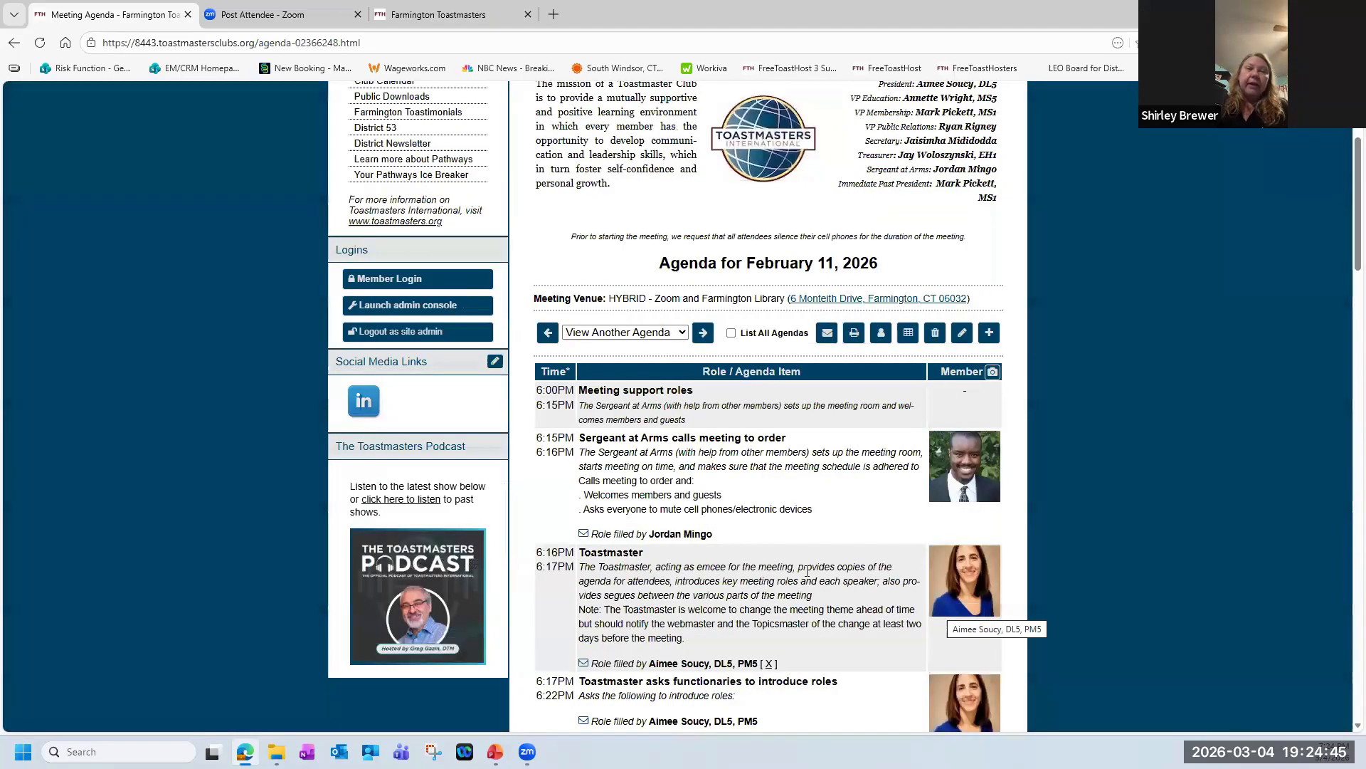
scroll(835, 574, "up", 3)
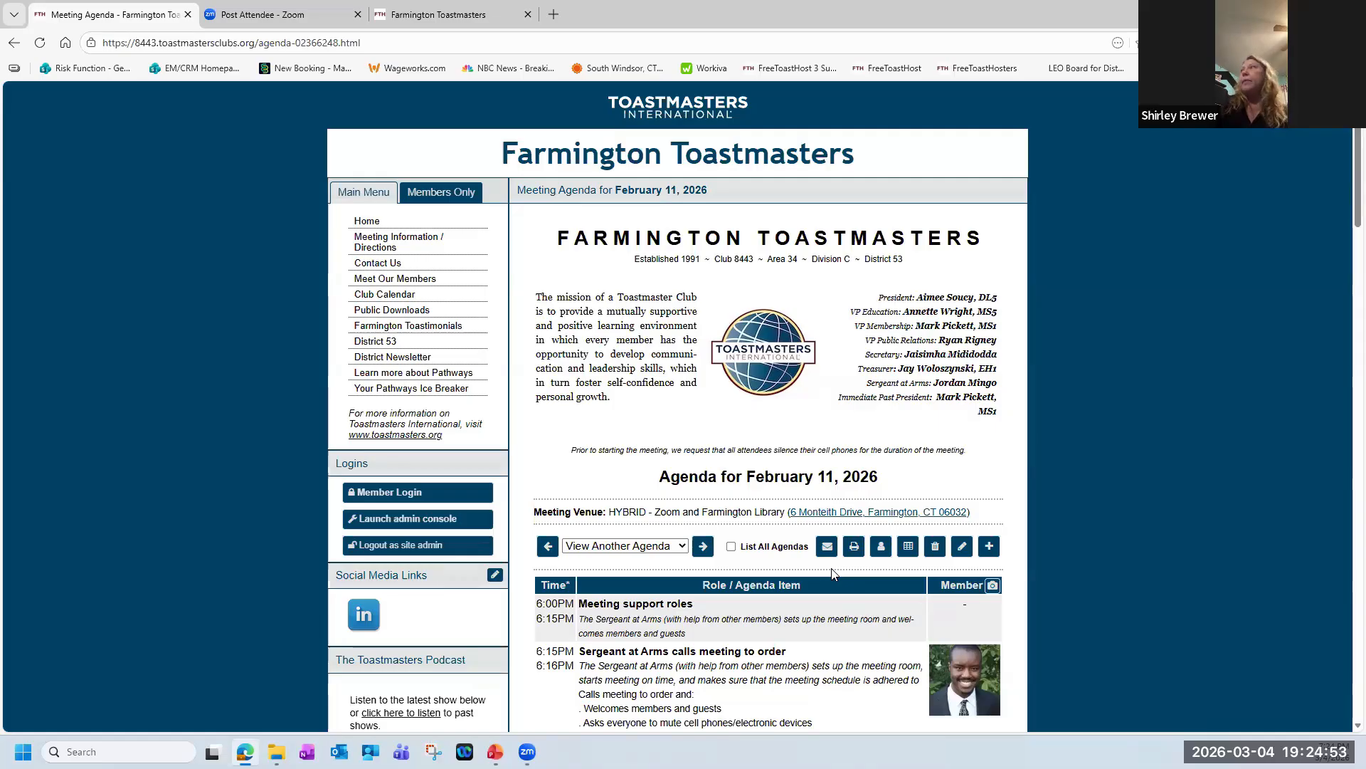
scroll(834, 574, "down", 2)
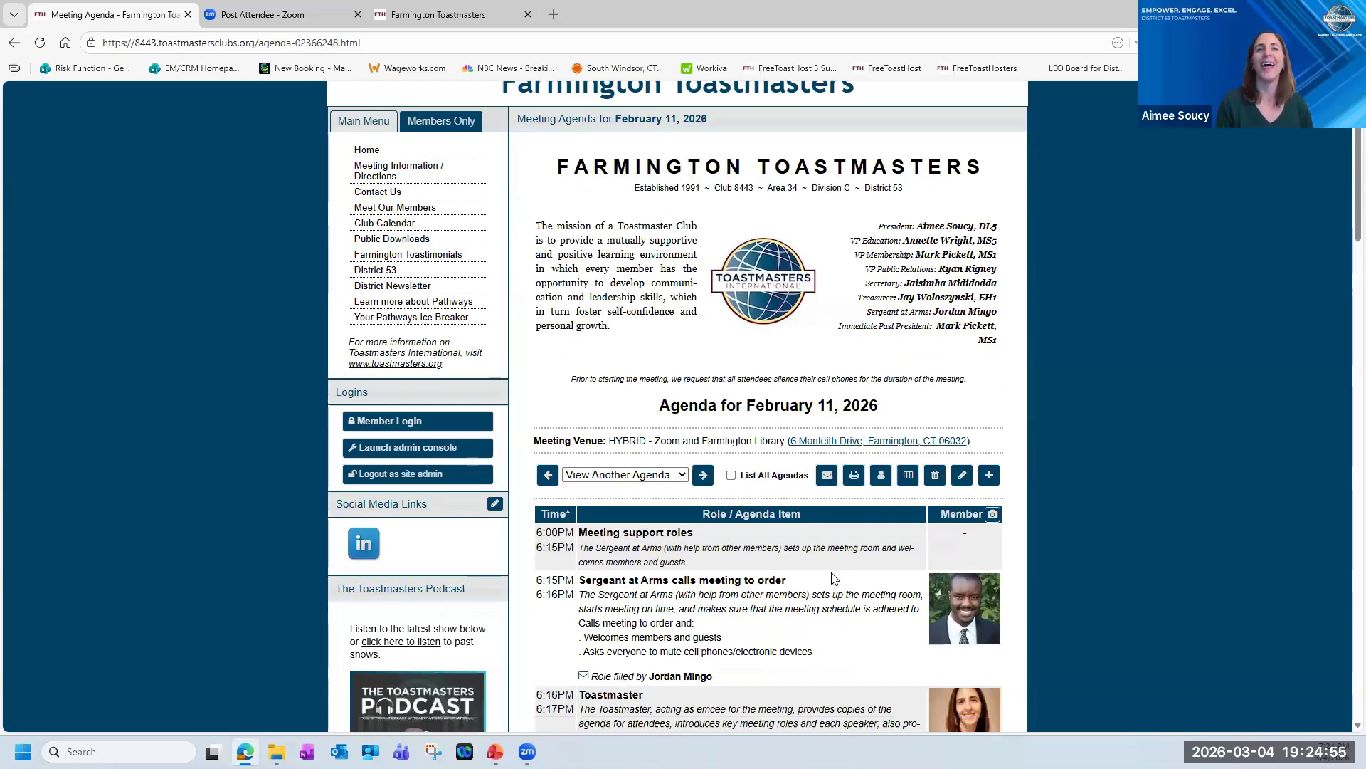
scroll(833, 572, "up", 2)
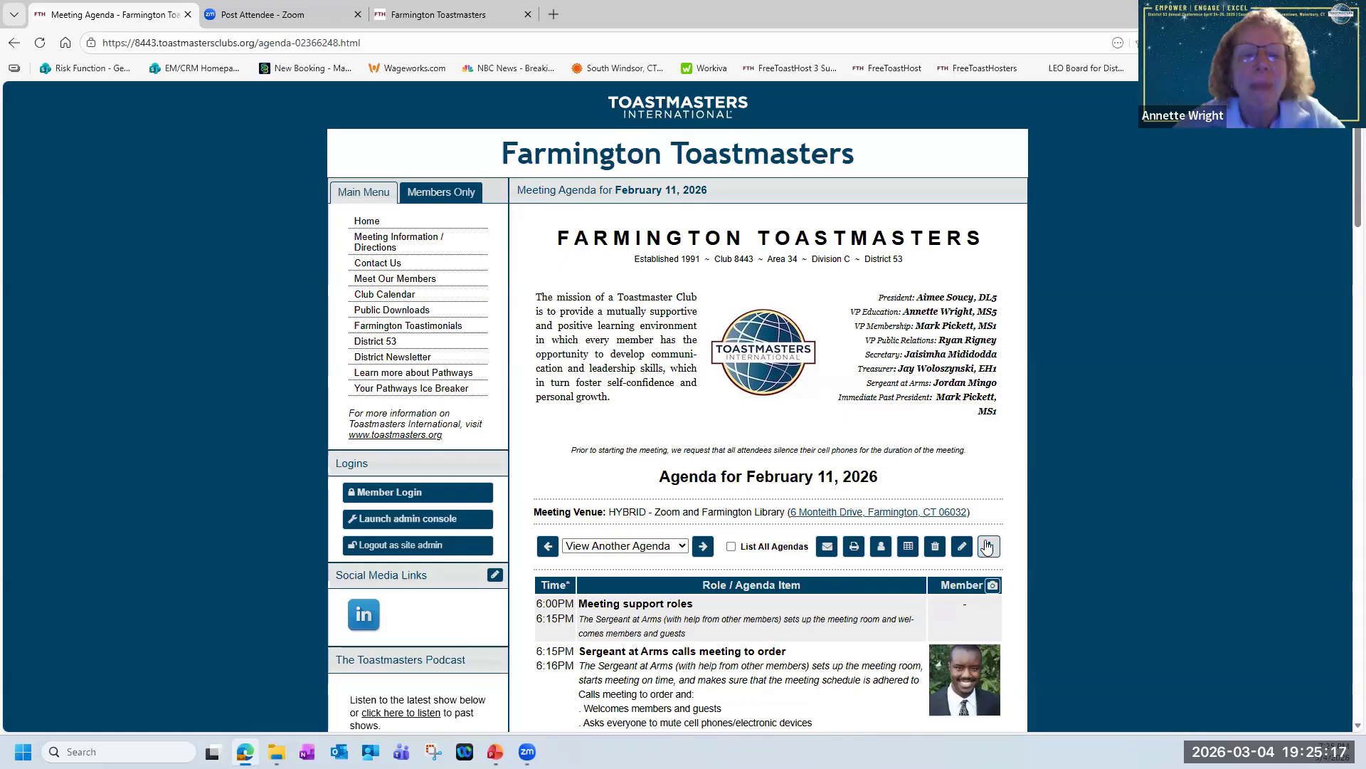
Look through the list of other agendas available from the February 11, 2026 agenda page.
left_click(685, 545)
scroll(685, 545, "down", 1)
left_click(682, 475)
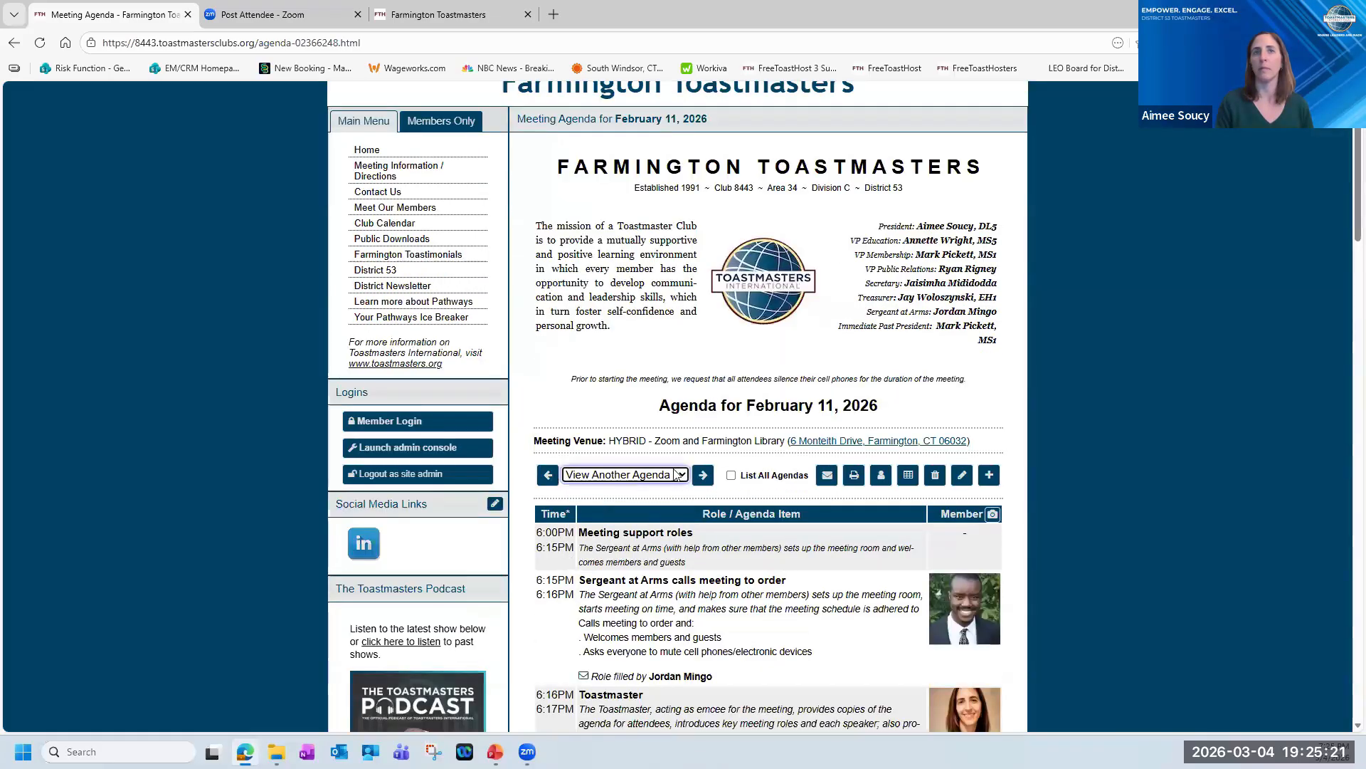
scroll(680, 474, "down", 1)
scroll(685, 407, "up", 1)
scroll(680, 359, "down", 2)
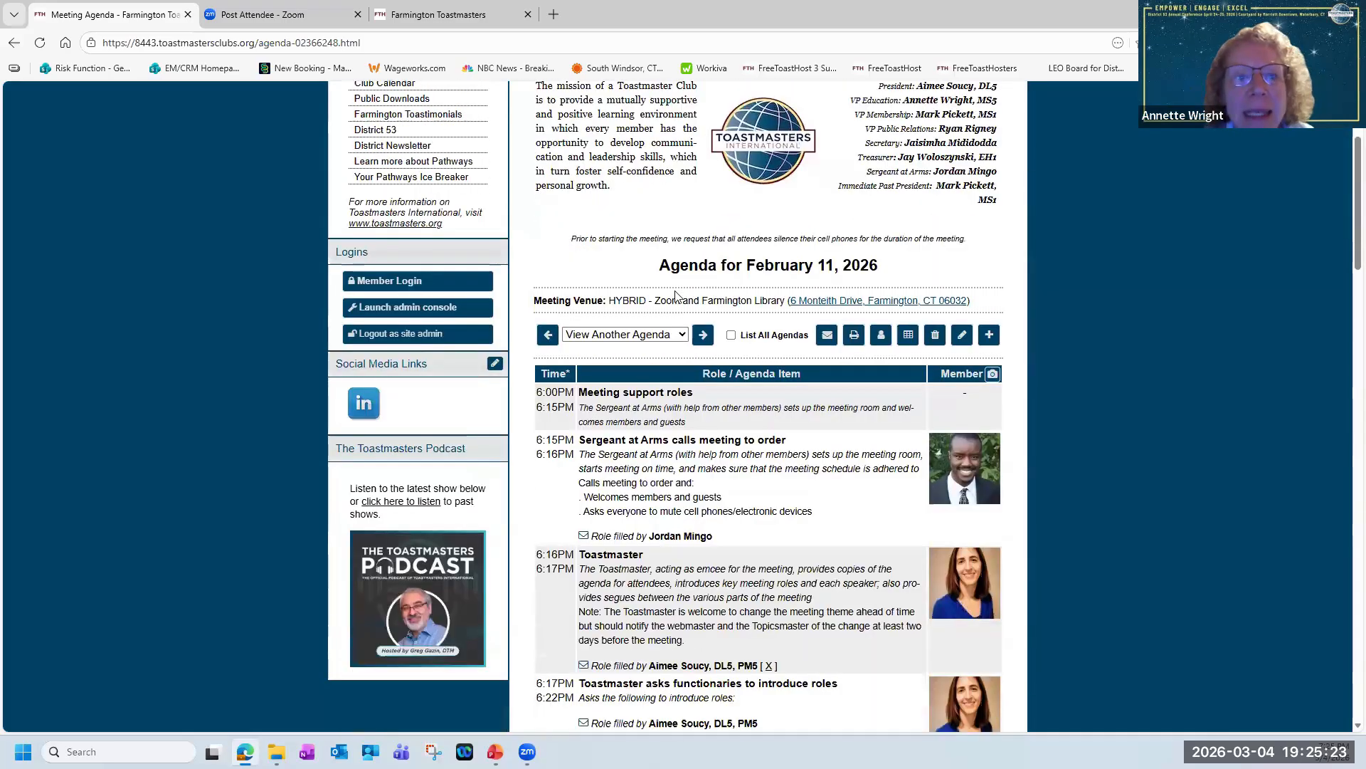
left_click(682, 333)
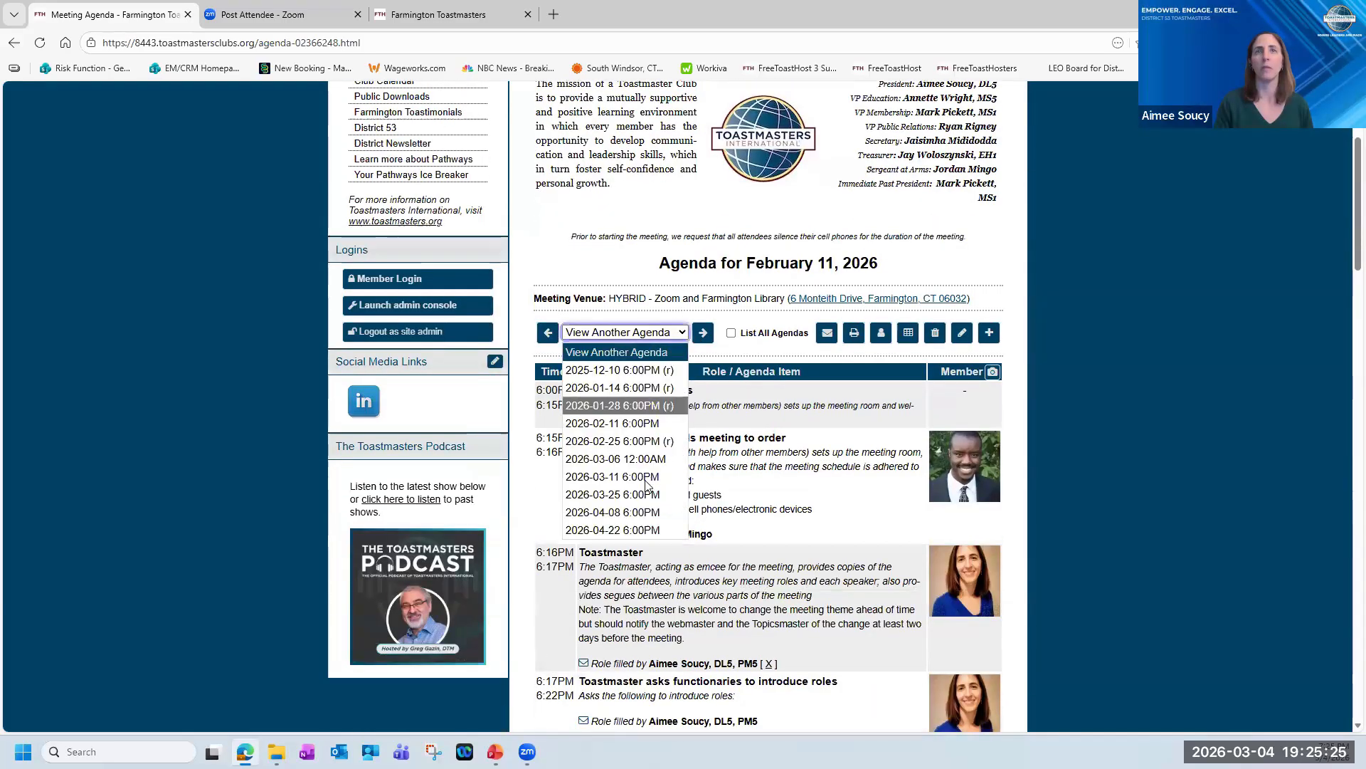
left_click(756, 319)
Start a new meeting agenda from Template 6: 2024-2025 meeting agenda, declining the update to its default start time.
left_click(989, 332)
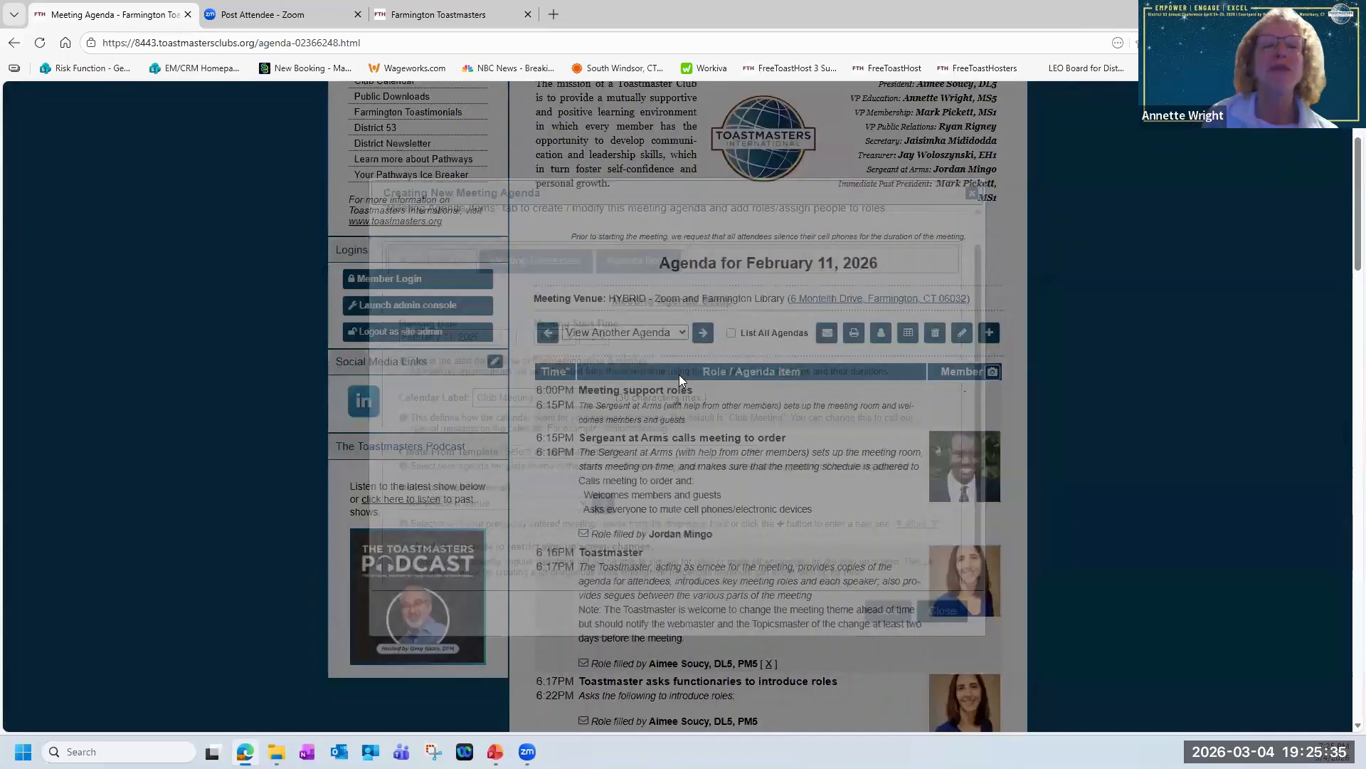
left_click(754, 451)
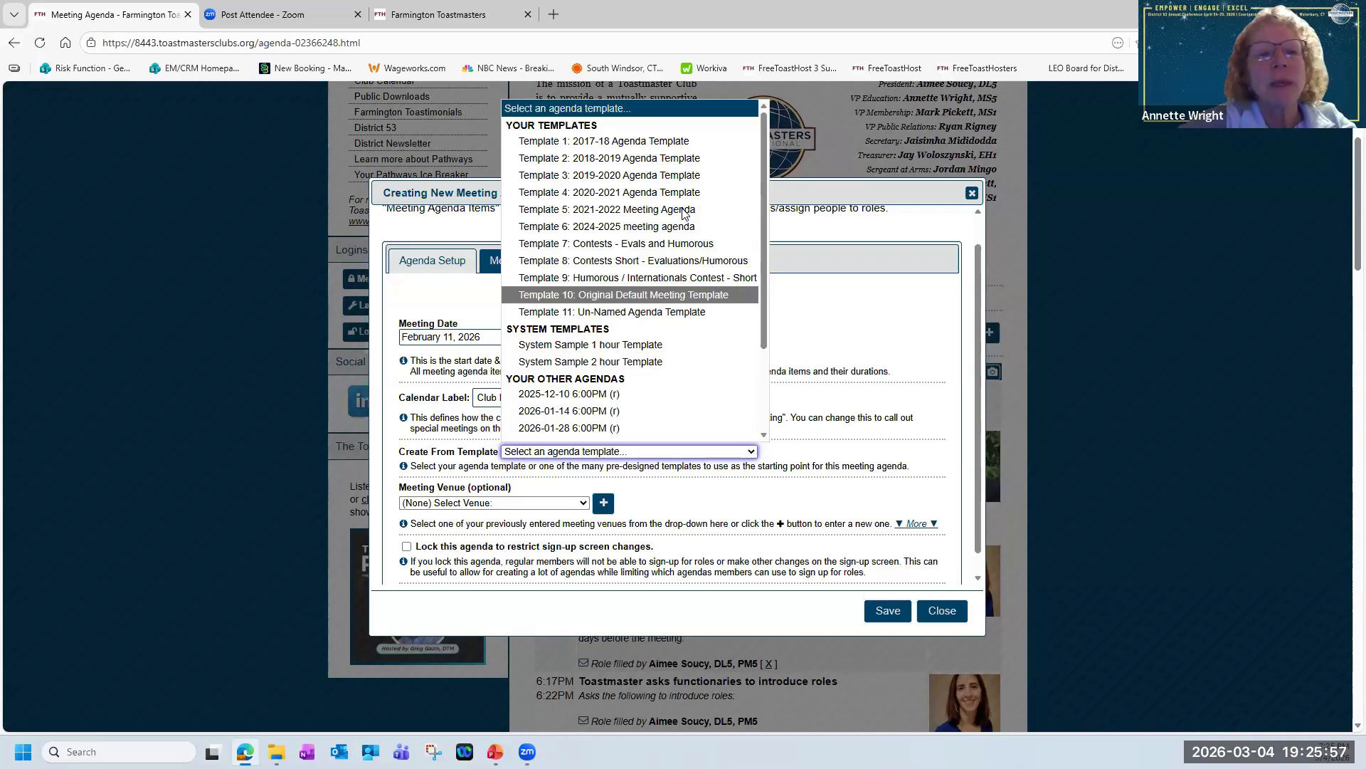
scroll(666, 242, "down", 2)
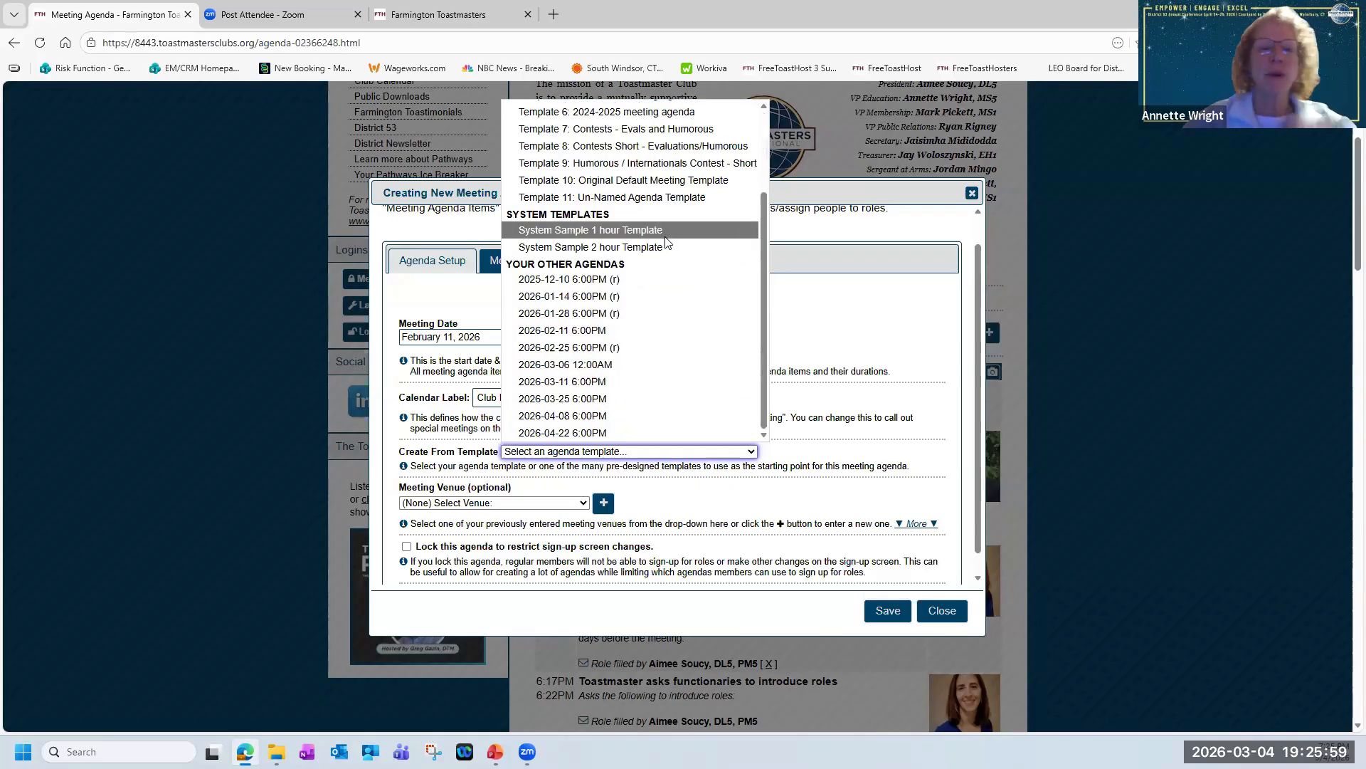
scroll(667, 242, "up", 2)
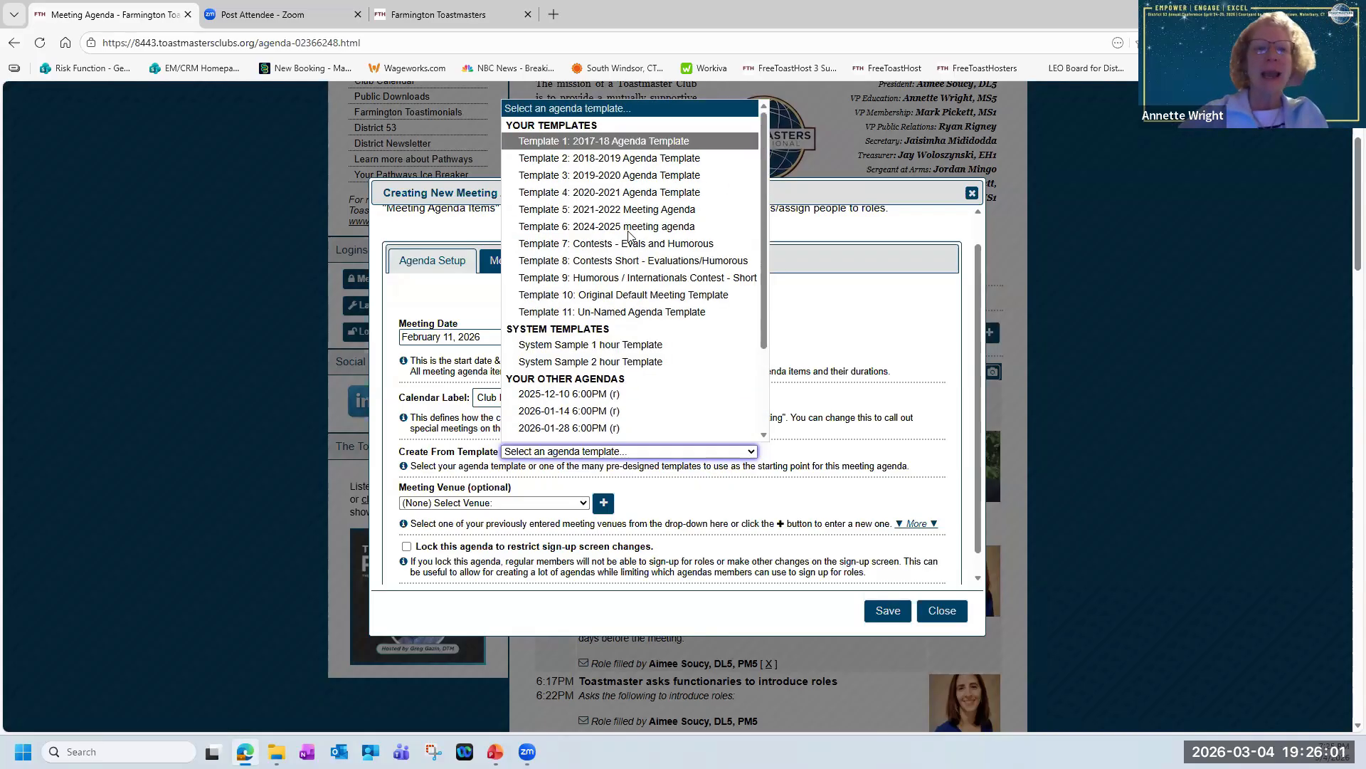
scroll(629, 235, "down", 2)
scroll(637, 274, "up", 2)
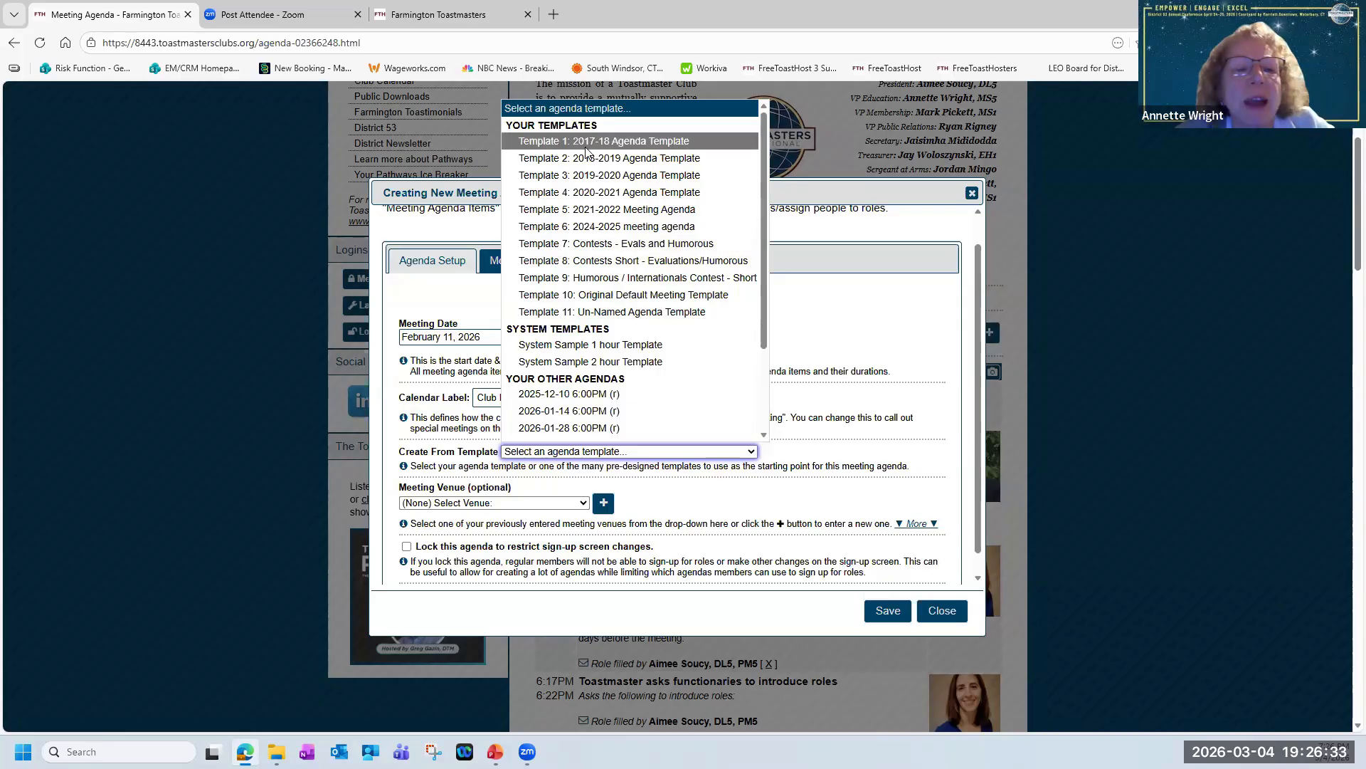
left_click(595, 225)
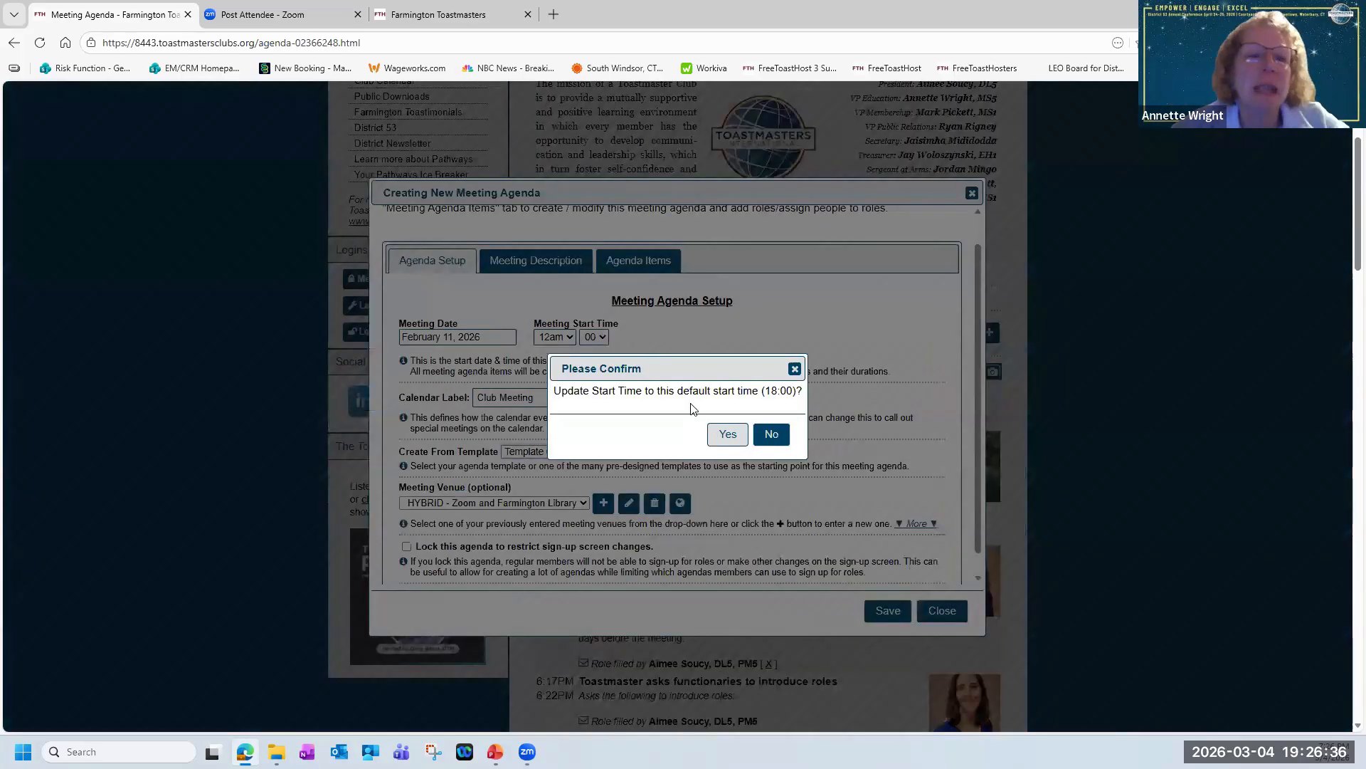
left_click(772, 434)
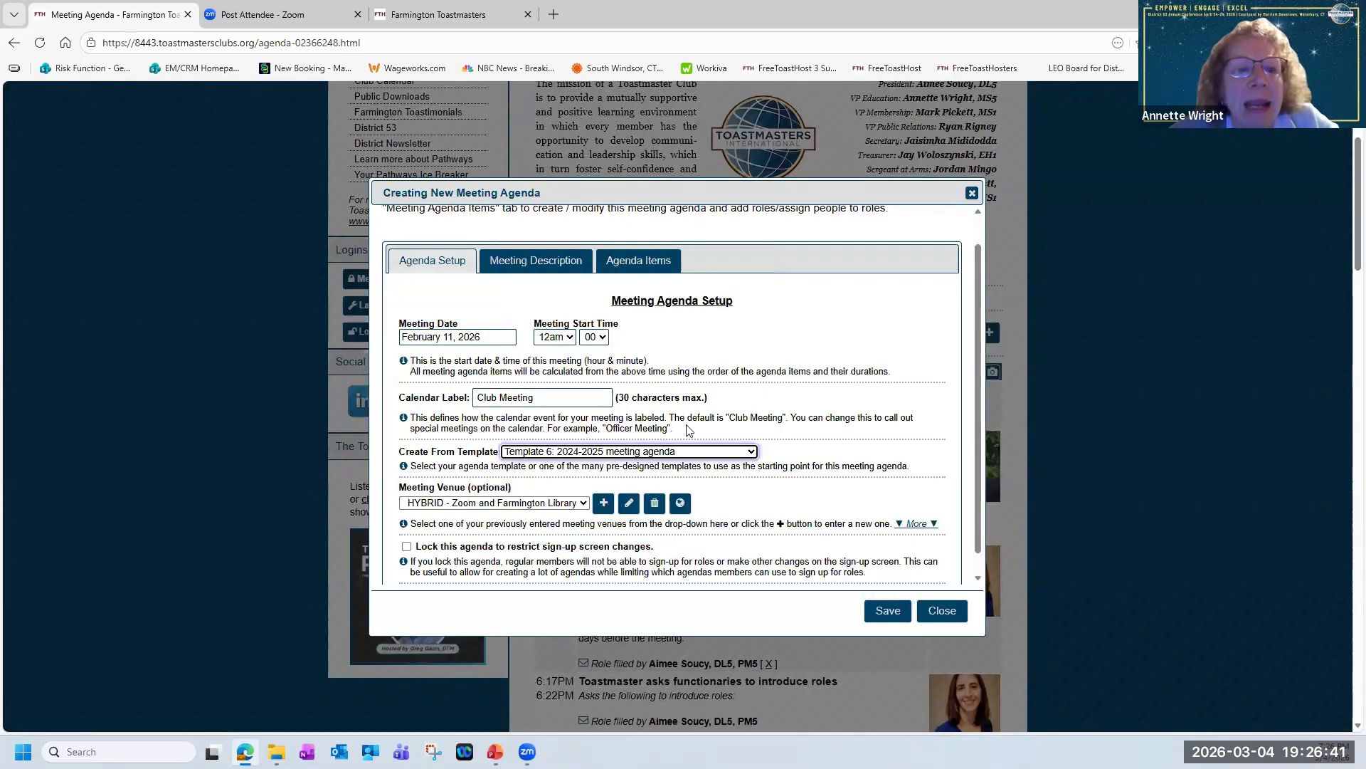
right_click(555, 459)
left_click(545, 456)
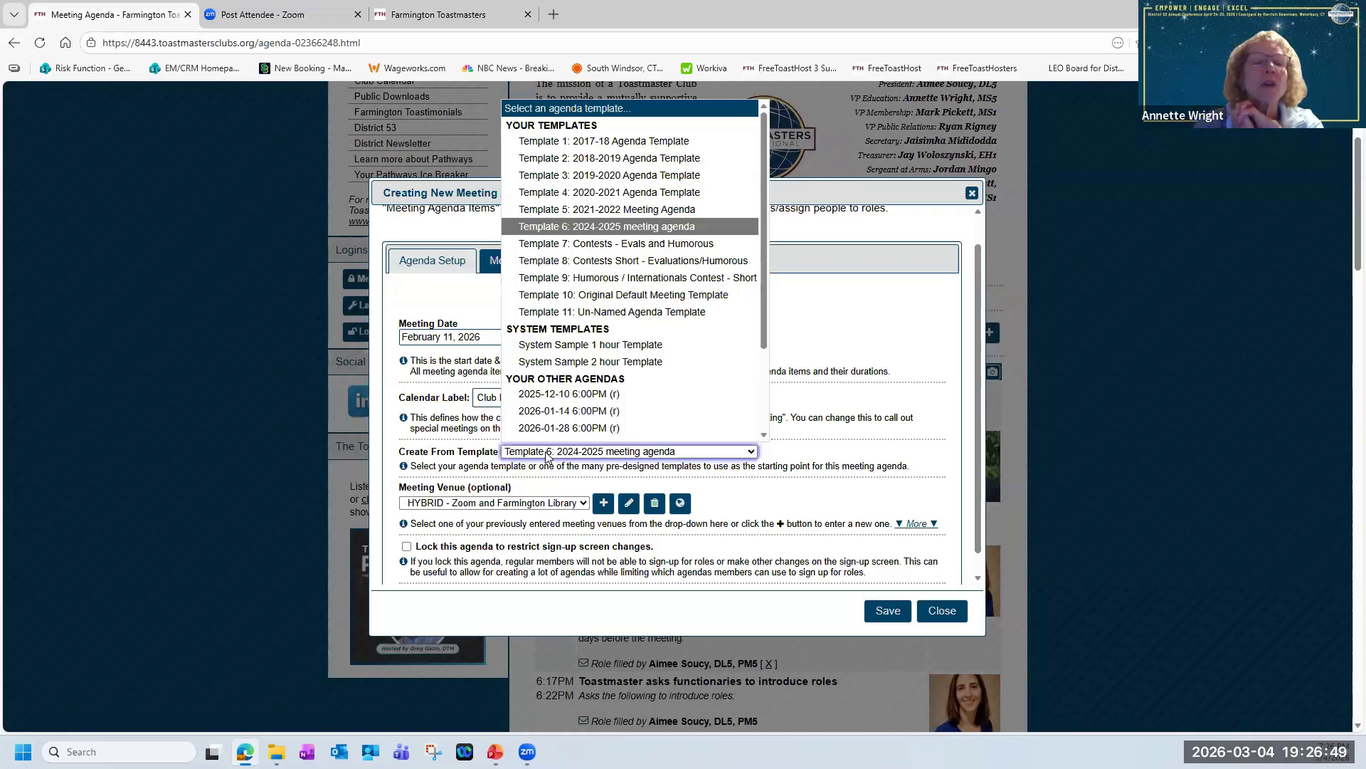
left_click(546, 457)
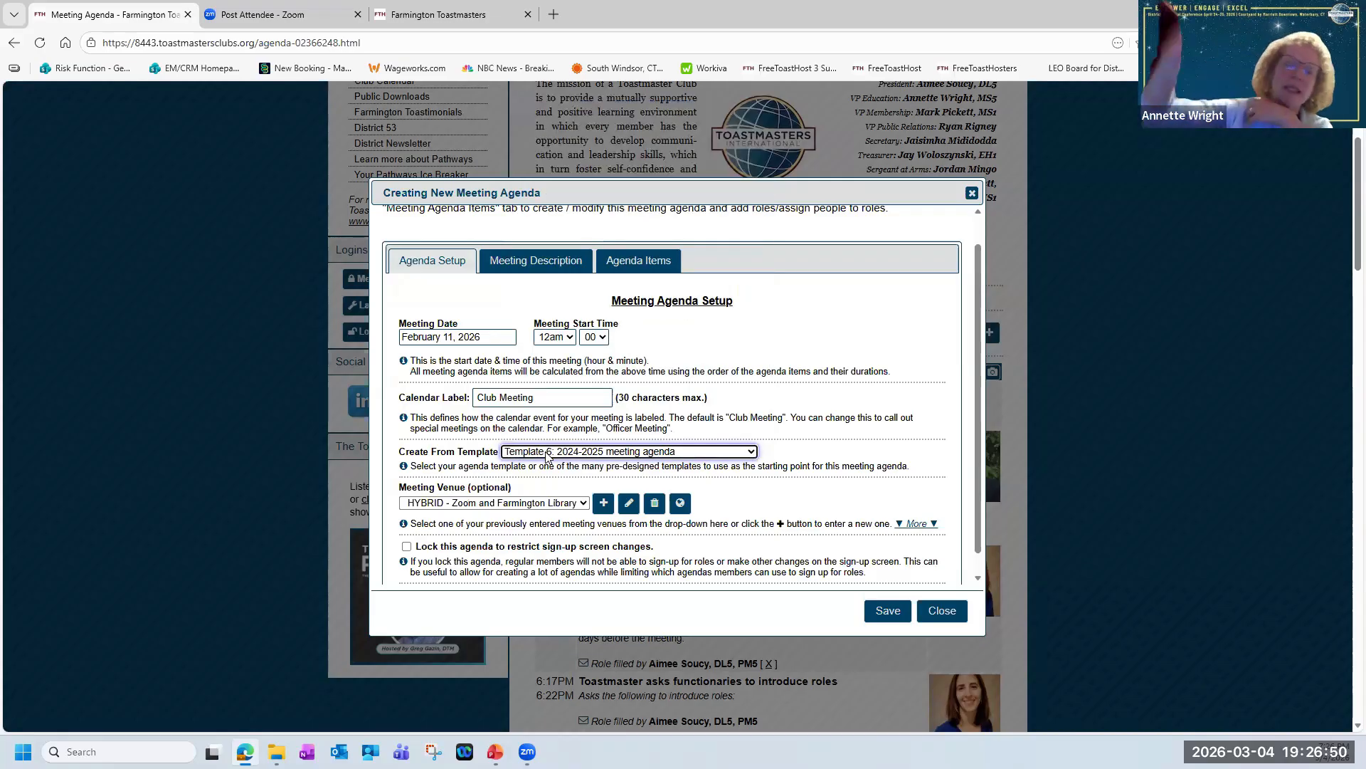
Try to save the new agenda with its meeting date set to February 15, 2026, and dismiss the reconciliation question.
left_click(631, 264)
left_click(437, 294)
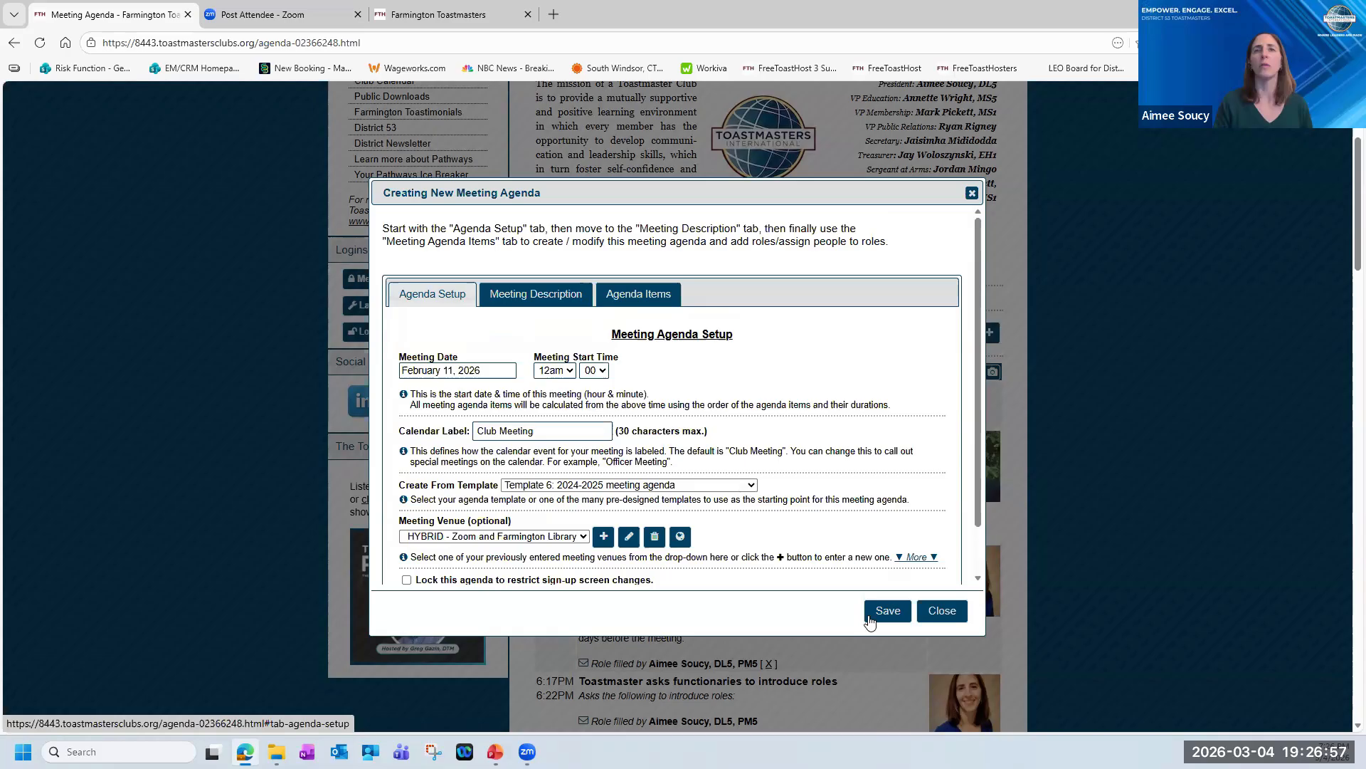
left_click(895, 613)
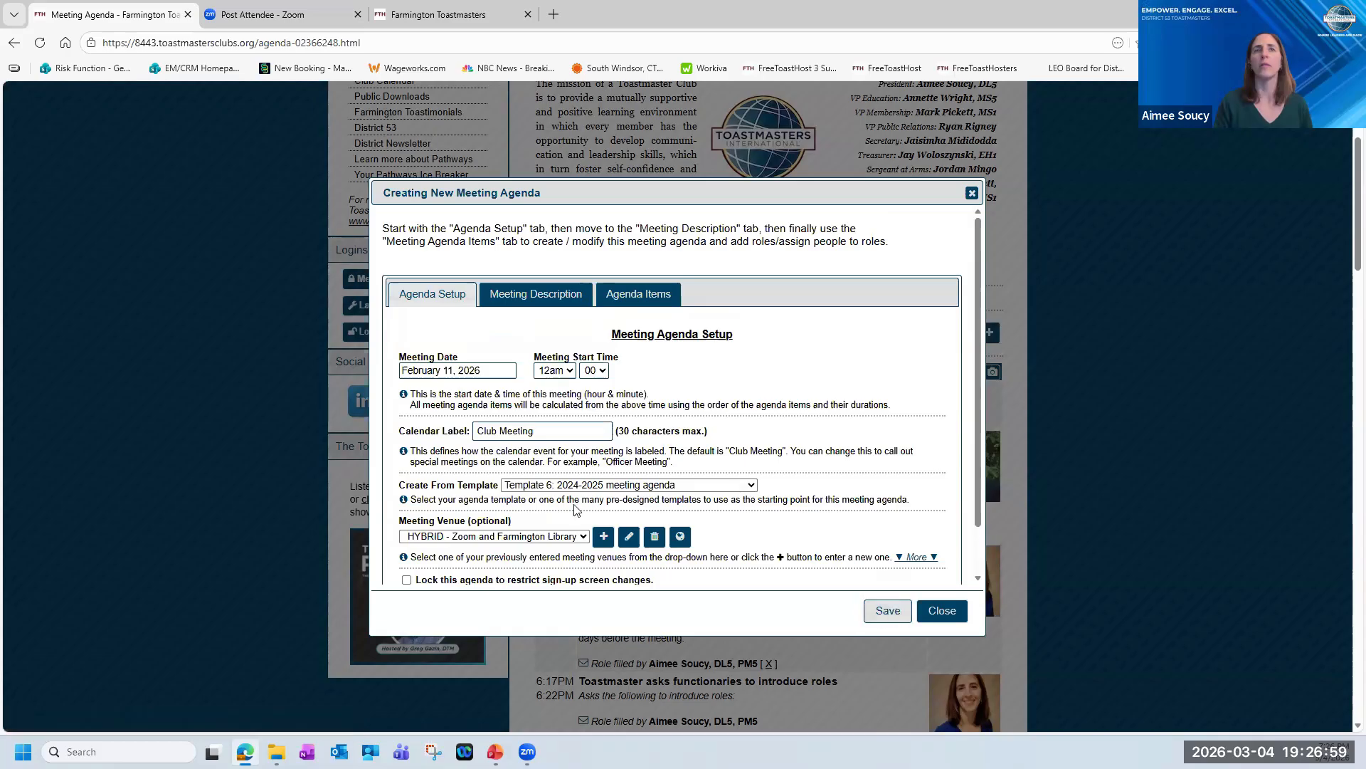
left_click(499, 370)
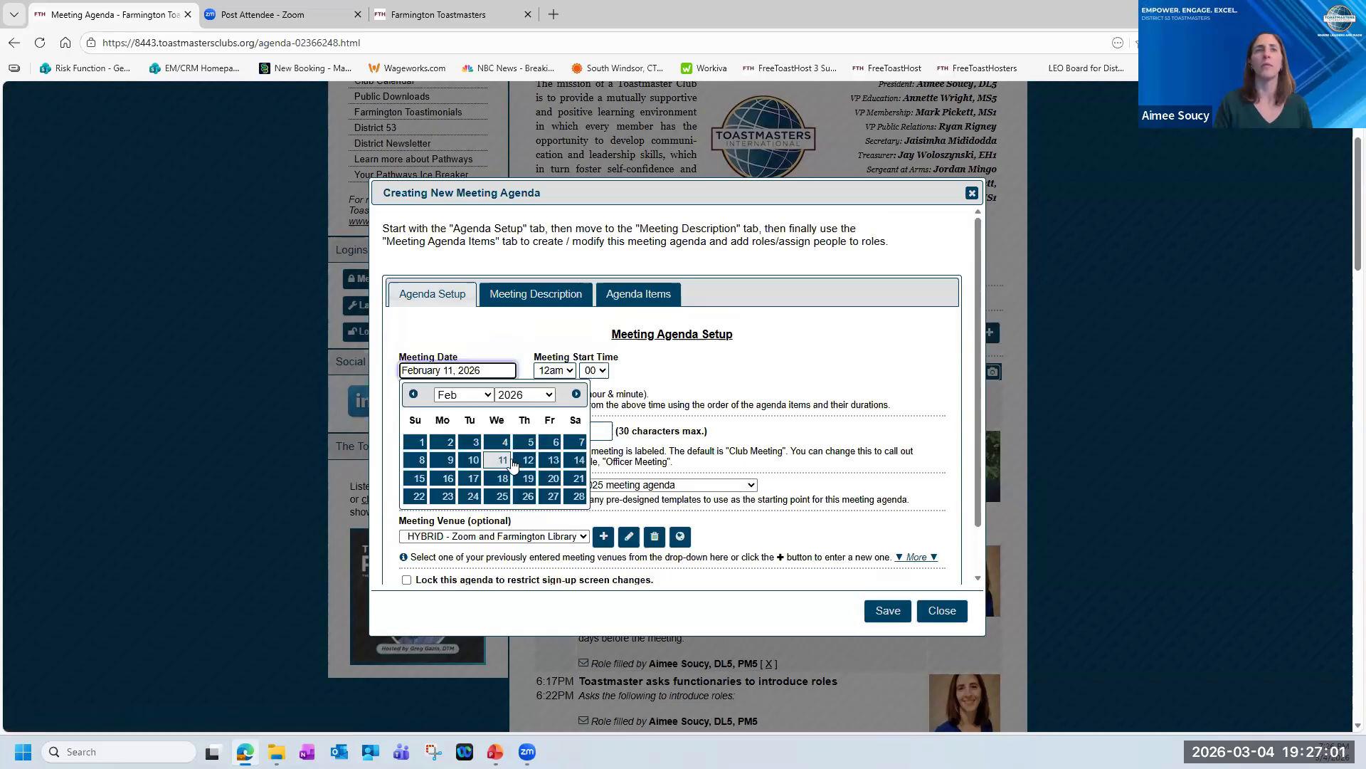
left_click(419, 478)
left_click(889, 613)
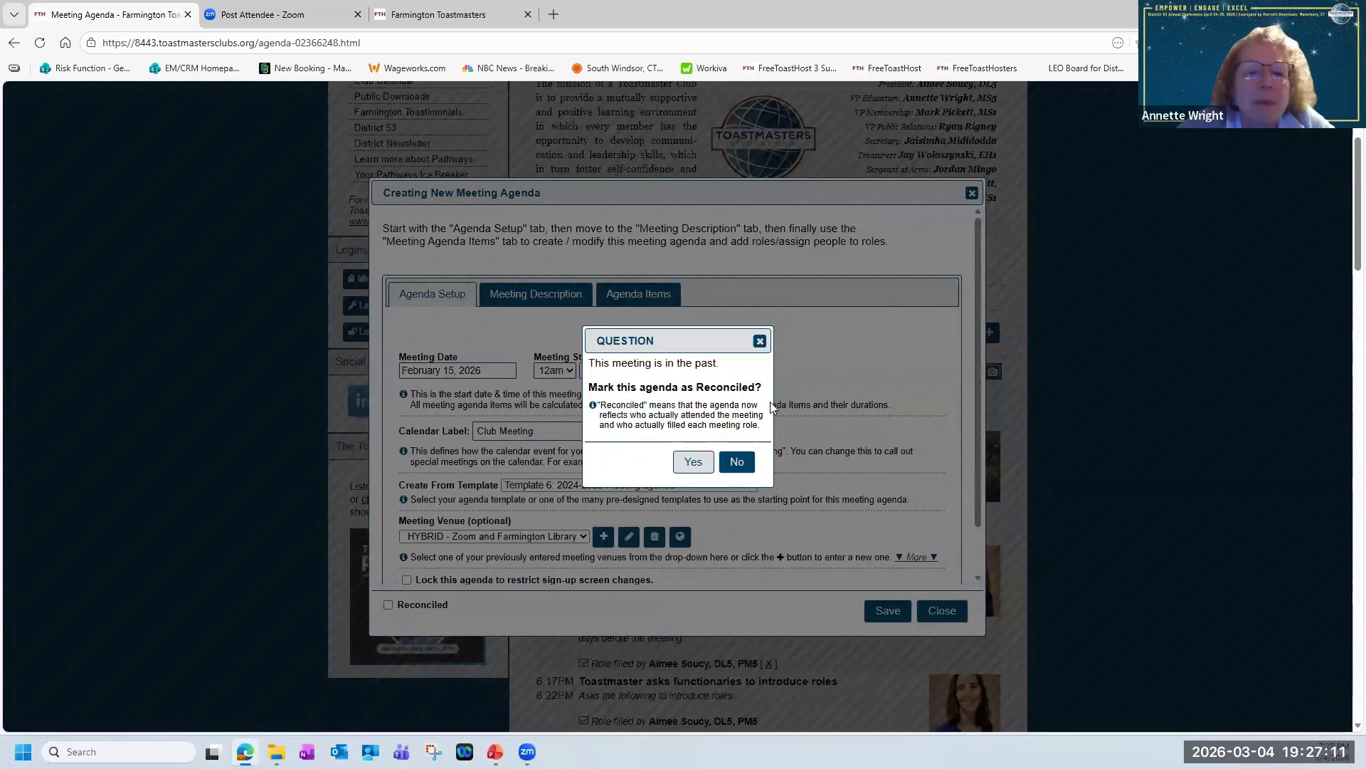
left_click(759, 342)
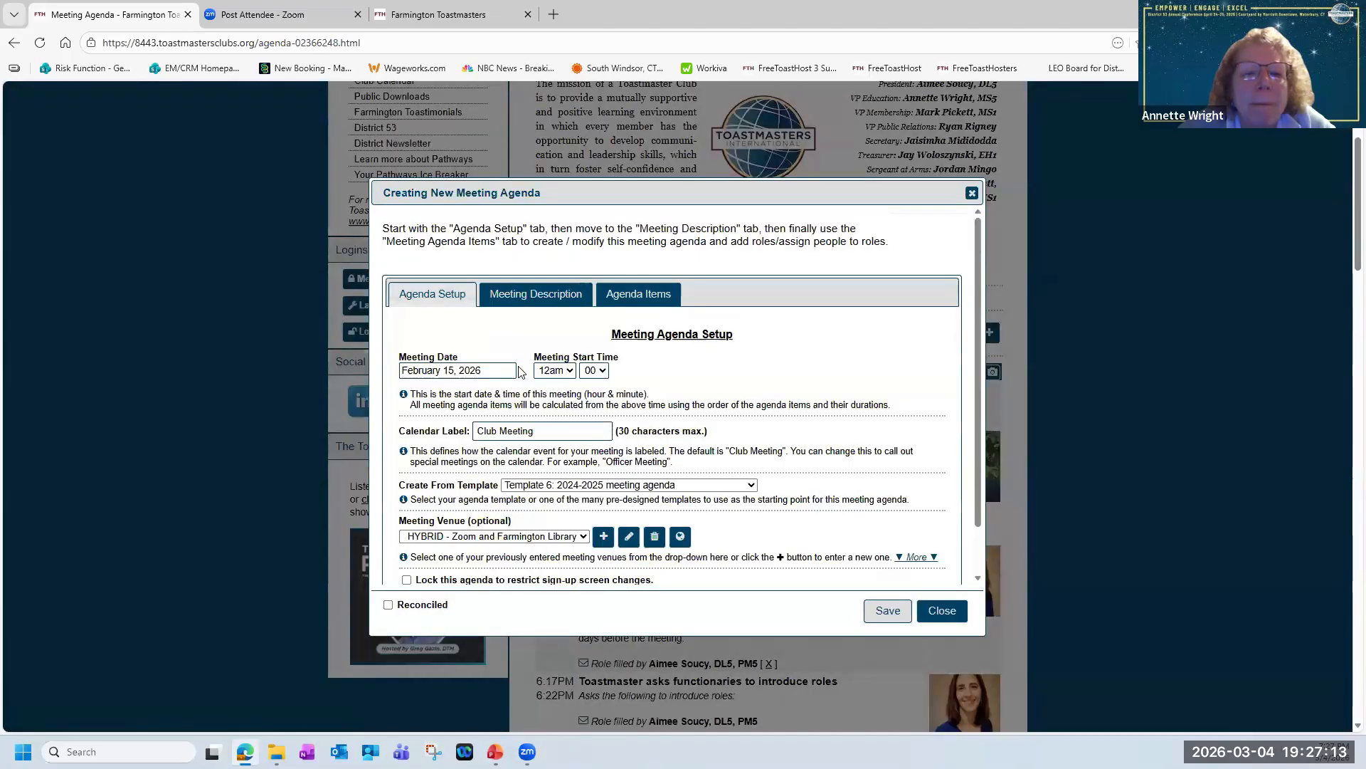
Set the new agenda's meeting date to March 15, 2026 and save the agenda.
left_click(477, 370)
left_click(577, 395)
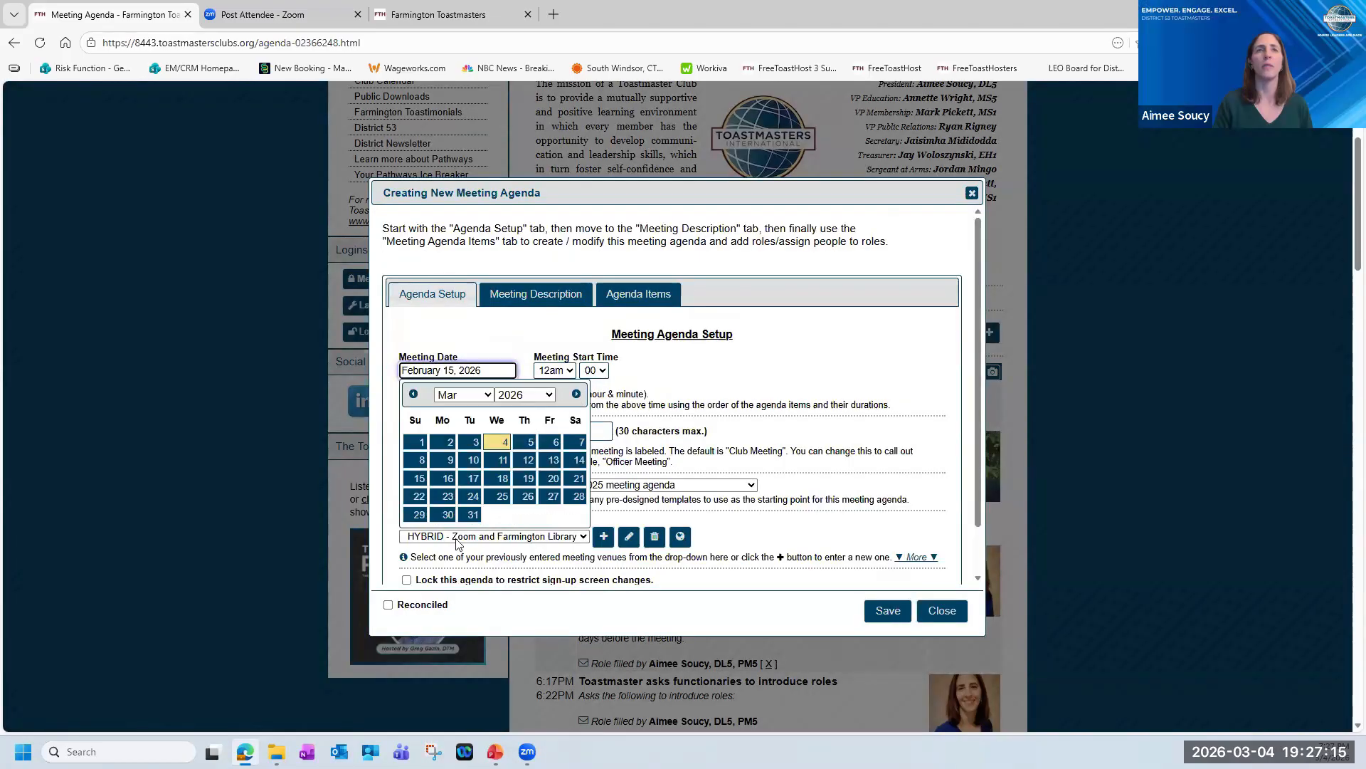
left_click(418, 479)
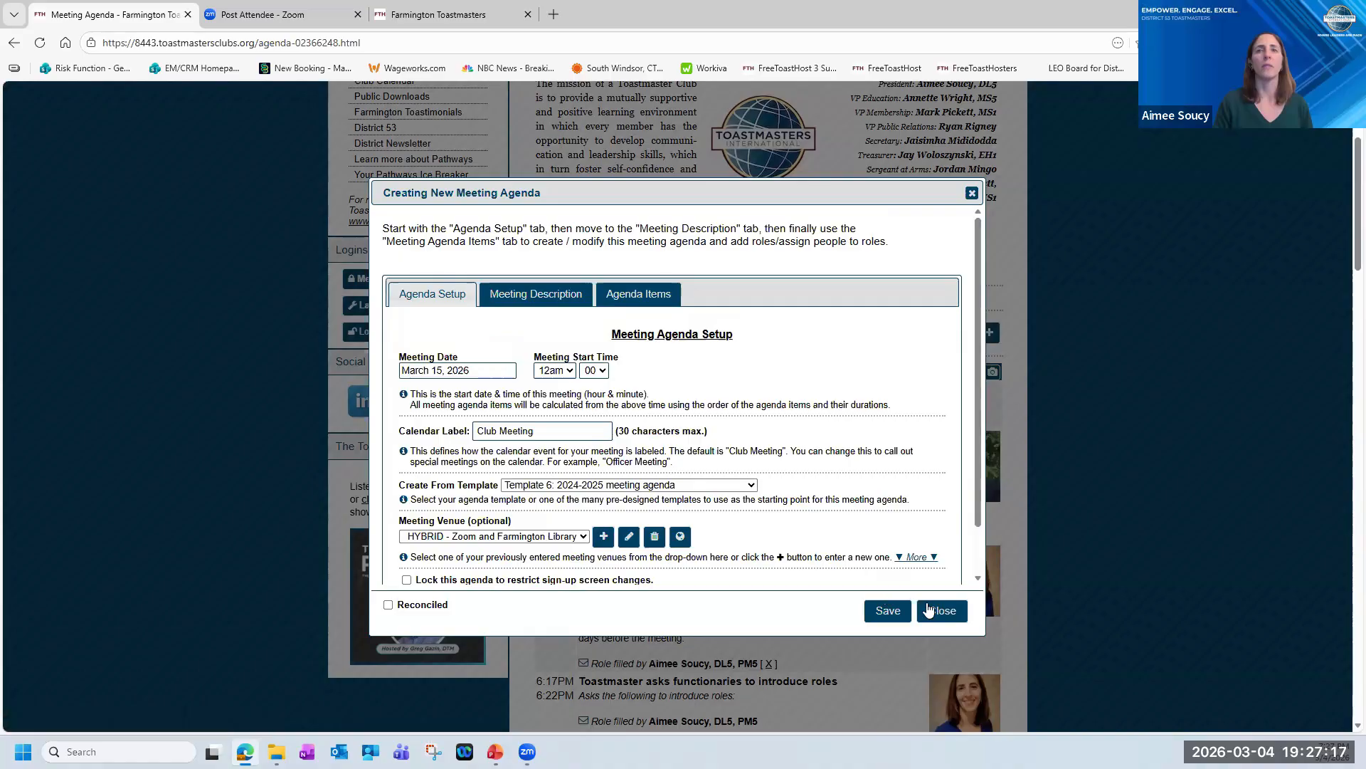
left_click(880, 611)
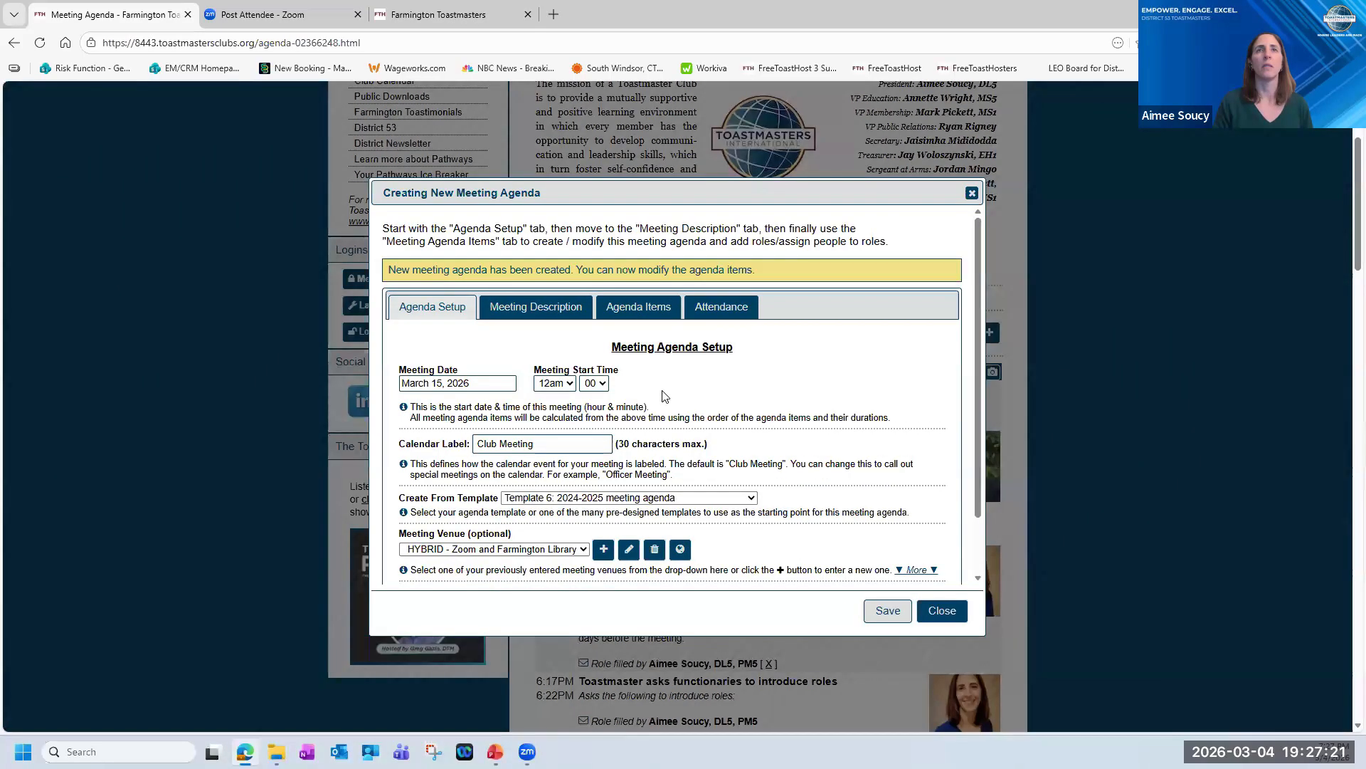
Examine the roles, durations and member assignments in the new agenda's item list.
left_click(641, 307)
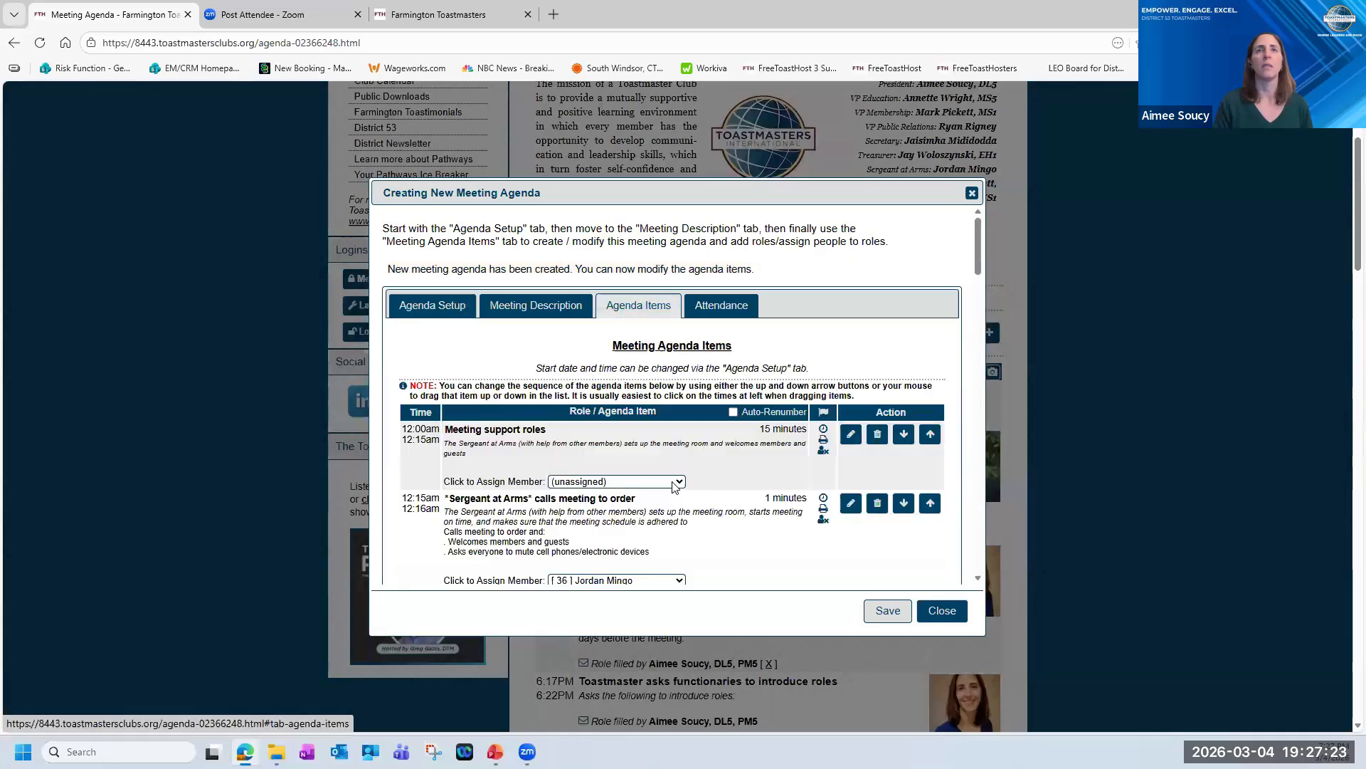
scroll(683, 485, "down", 6)
scroll(686, 487, "down", 15)
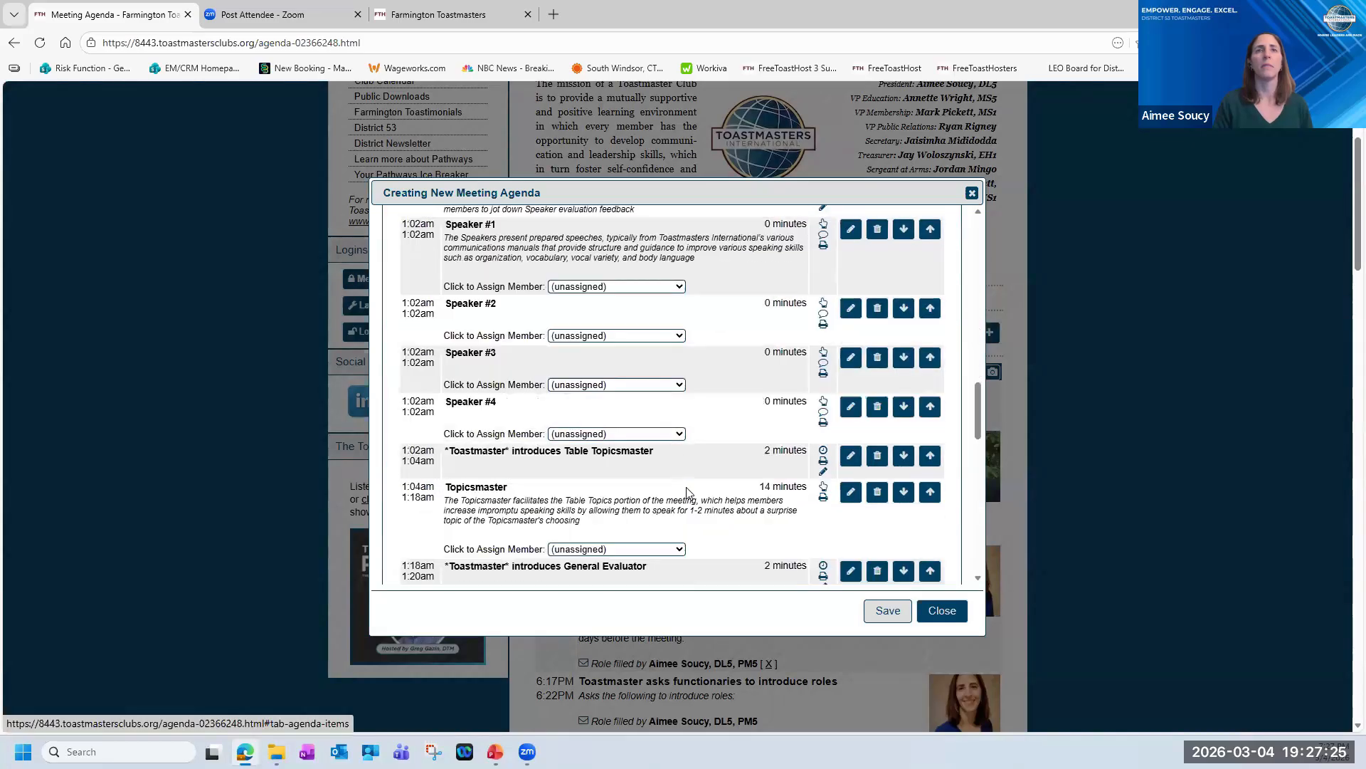
scroll(694, 498, "down", 7)
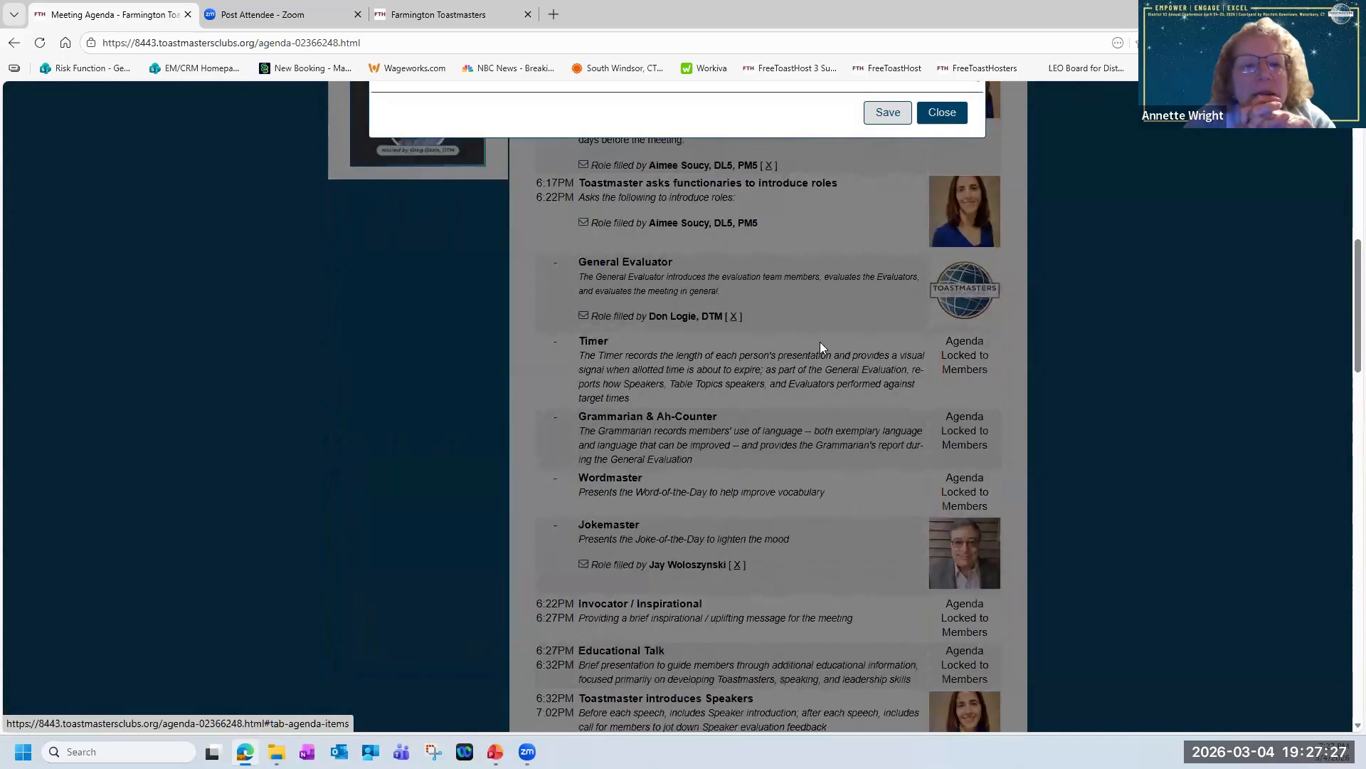
scroll(820, 341, "up", 6)
scroll(802, 328, "up", 3)
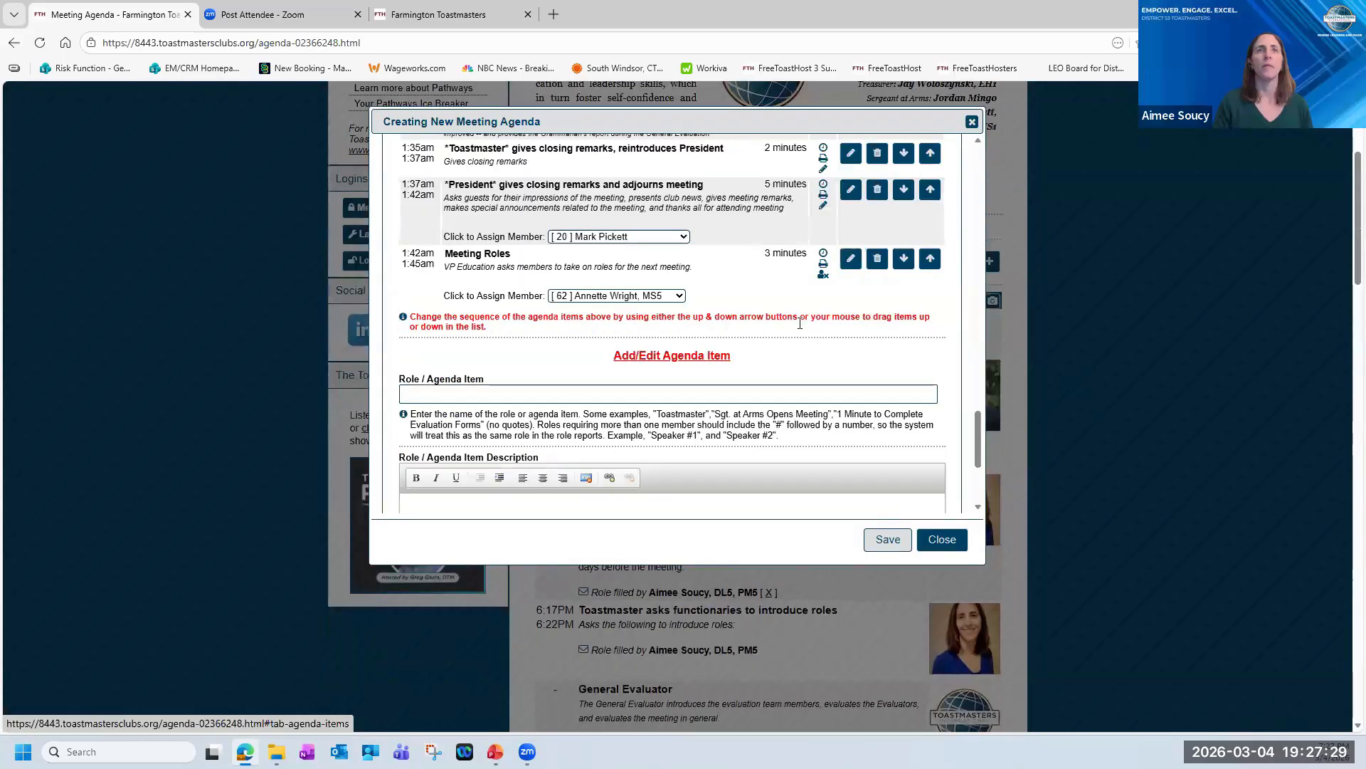
scroll(802, 329, "up", 5)
scroll(802, 329, "down", 3)
scroll(801, 331, "up", 15)
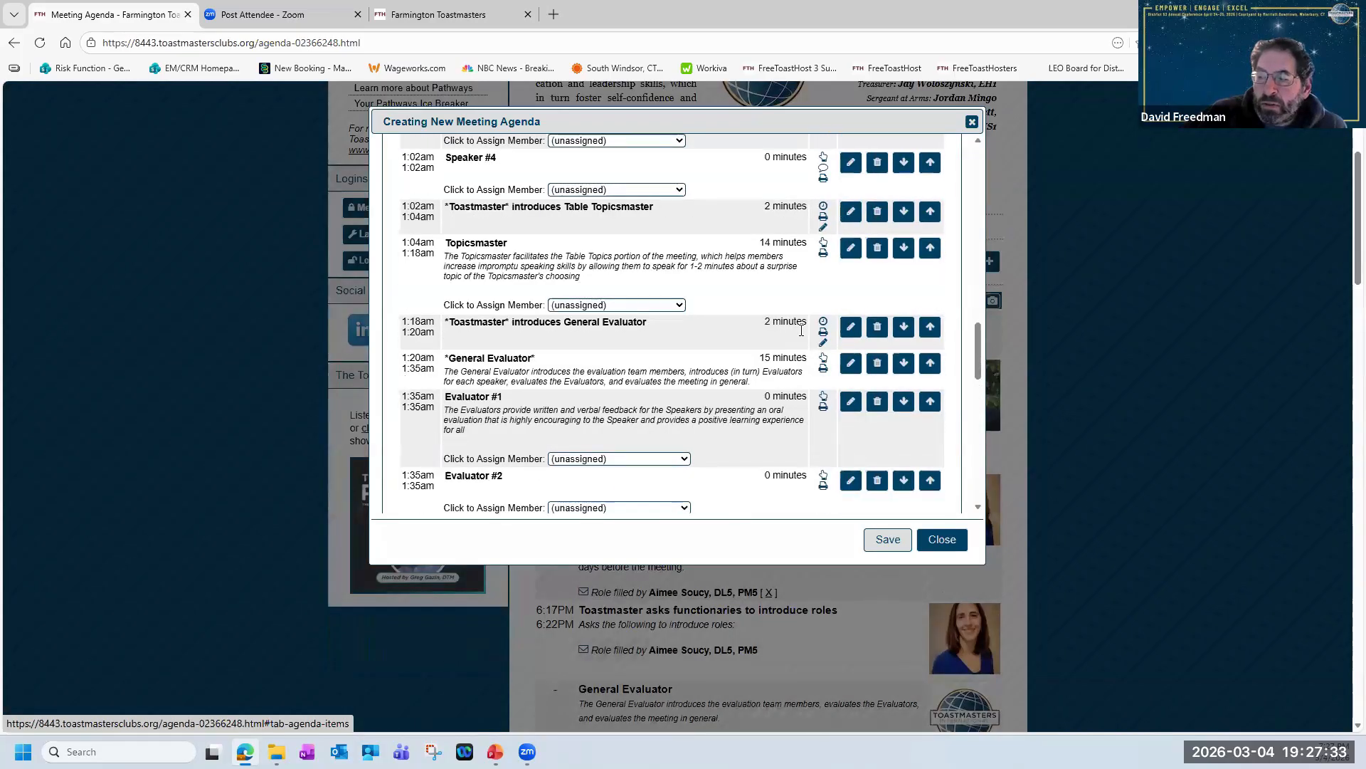
scroll(802, 334, "up", 3)
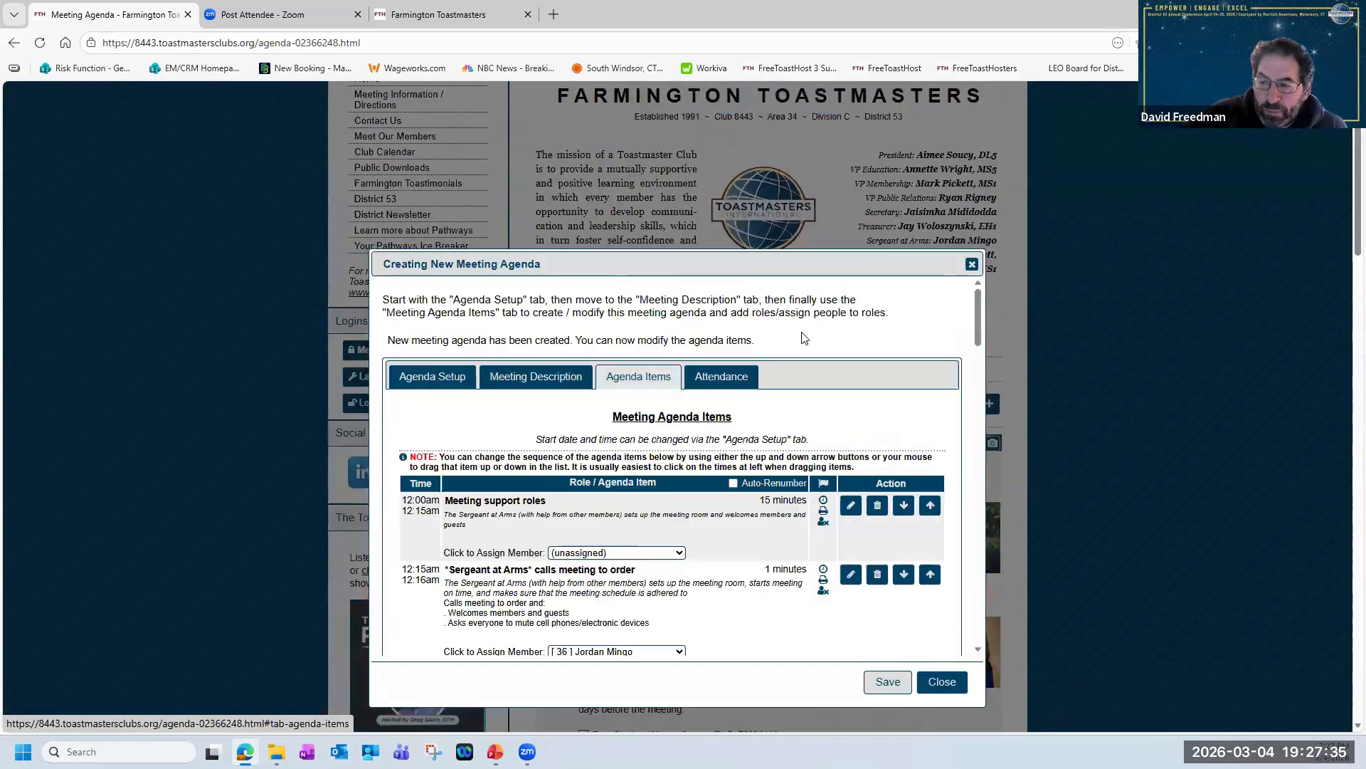
Review the new agenda's setup options and its meeting description.
left_click(451, 371)
scroll(603, 509, "down", 1)
scroll(605, 508, "up", 1)
scroll(551, 356, "down", 1)
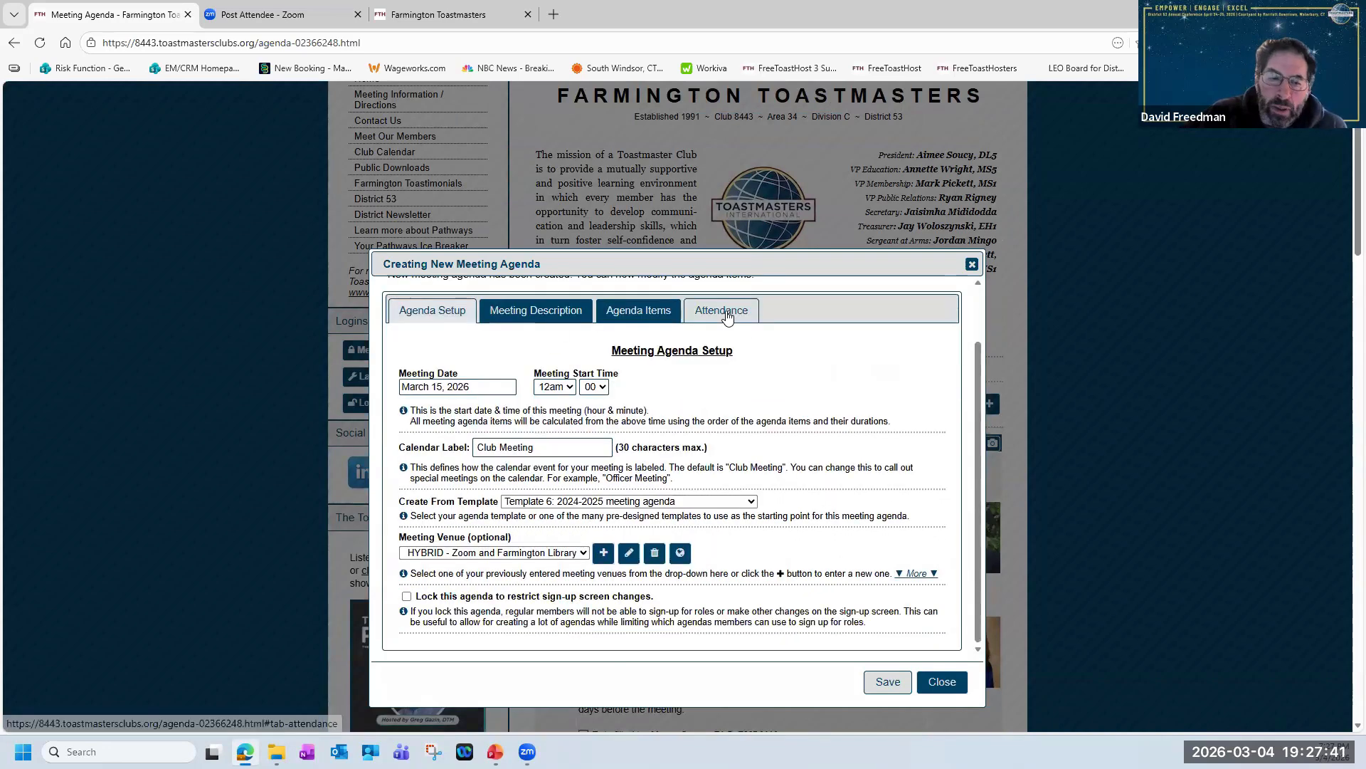
left_click(549, 317)
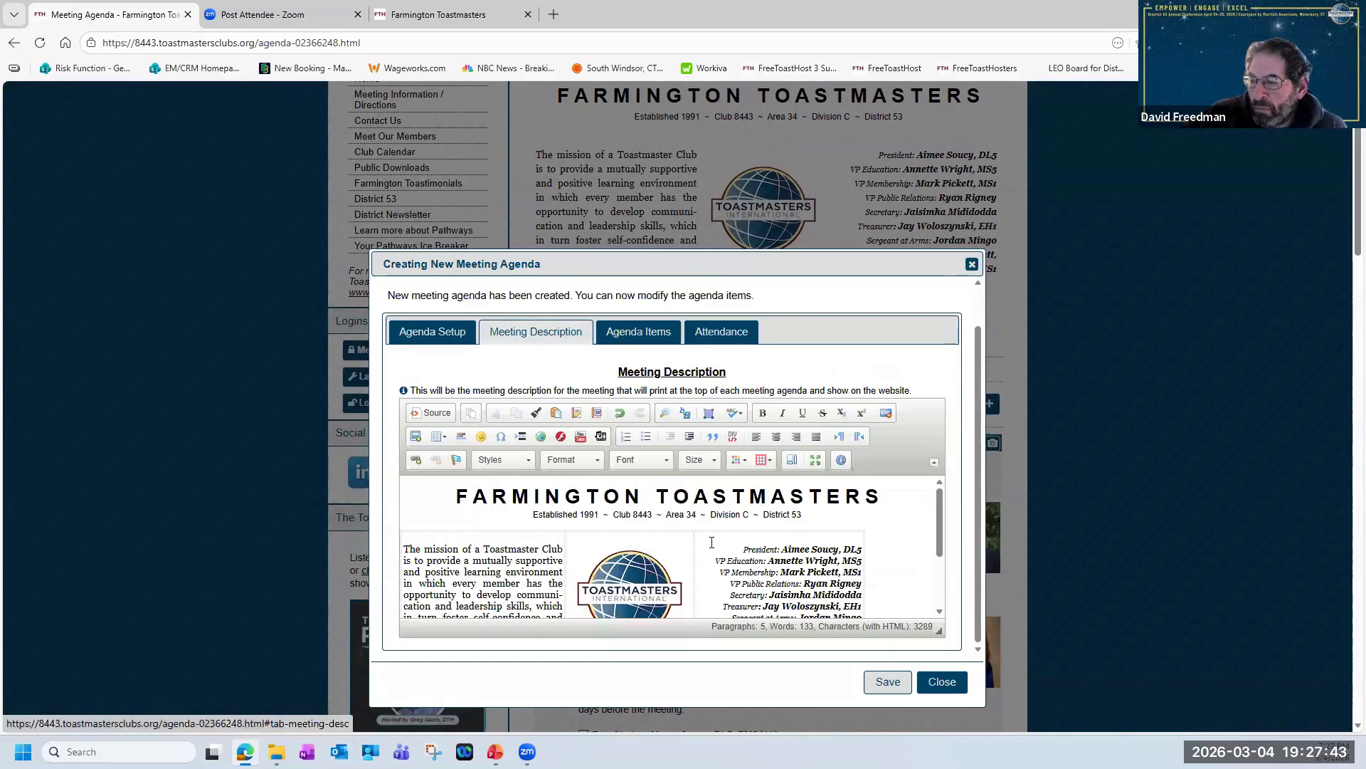
scroll(713, 544, "down", 2)
scroll(713, 544, "up", 2)
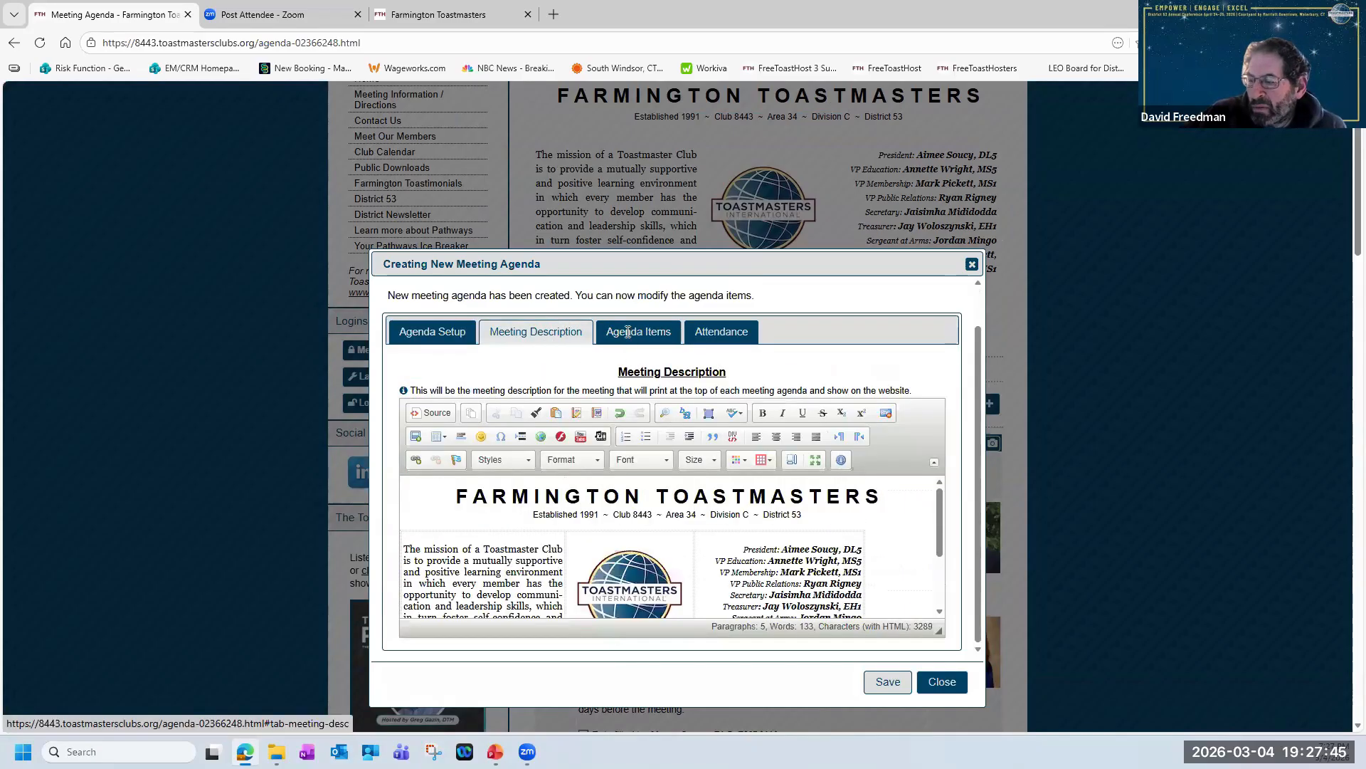
Look over the new agenda's items down to the form for adding or editing an agenda item.
left_click(627, 331)
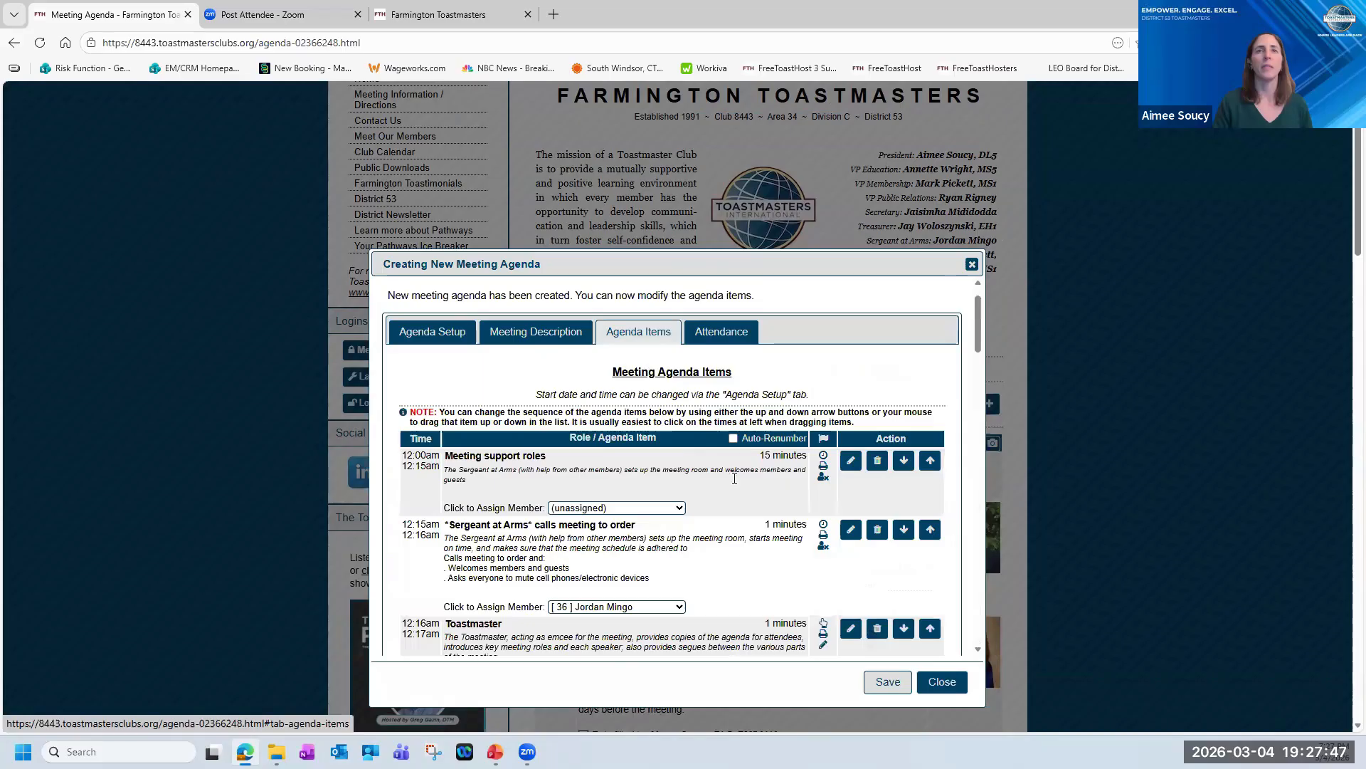
scroll(802, 439, "down", 4)
left_click_drag(979, 434, 959, 633)
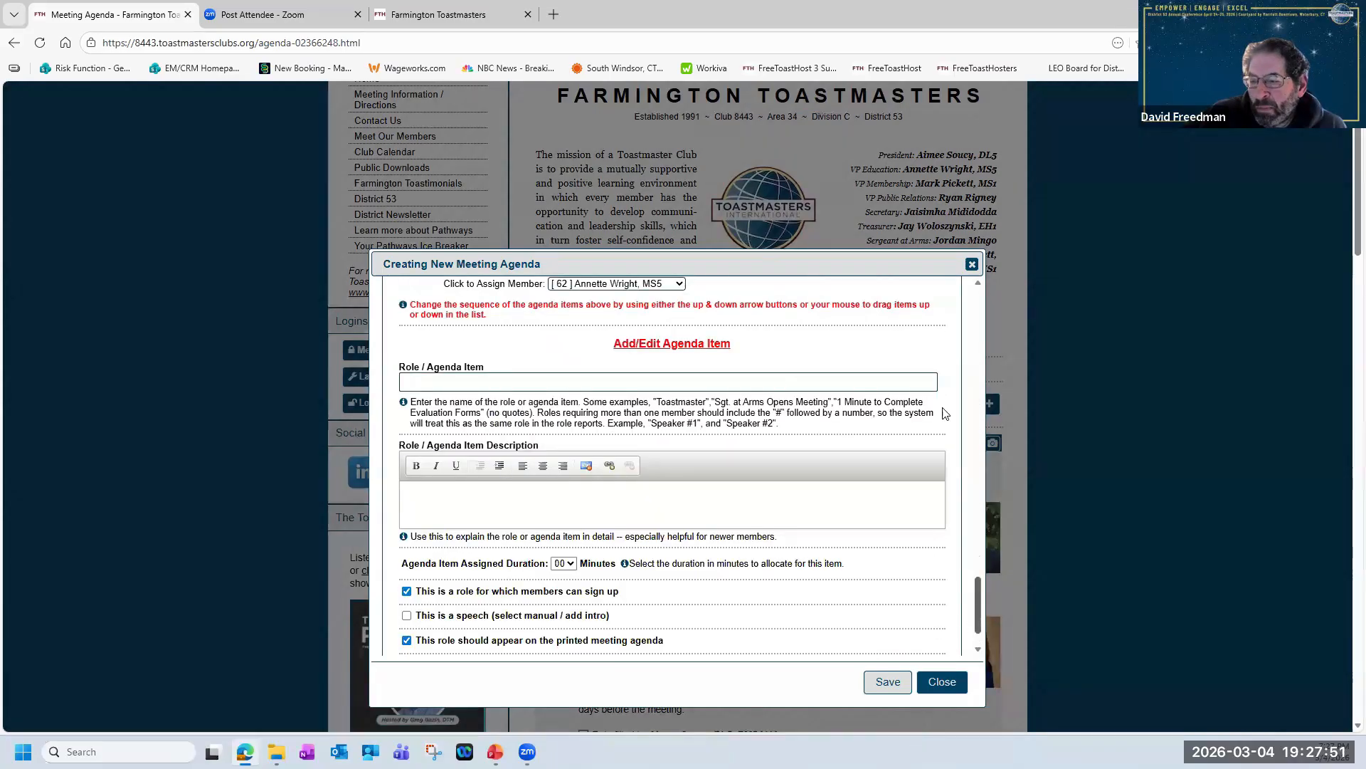
scroll(975, 294, "up", 15)
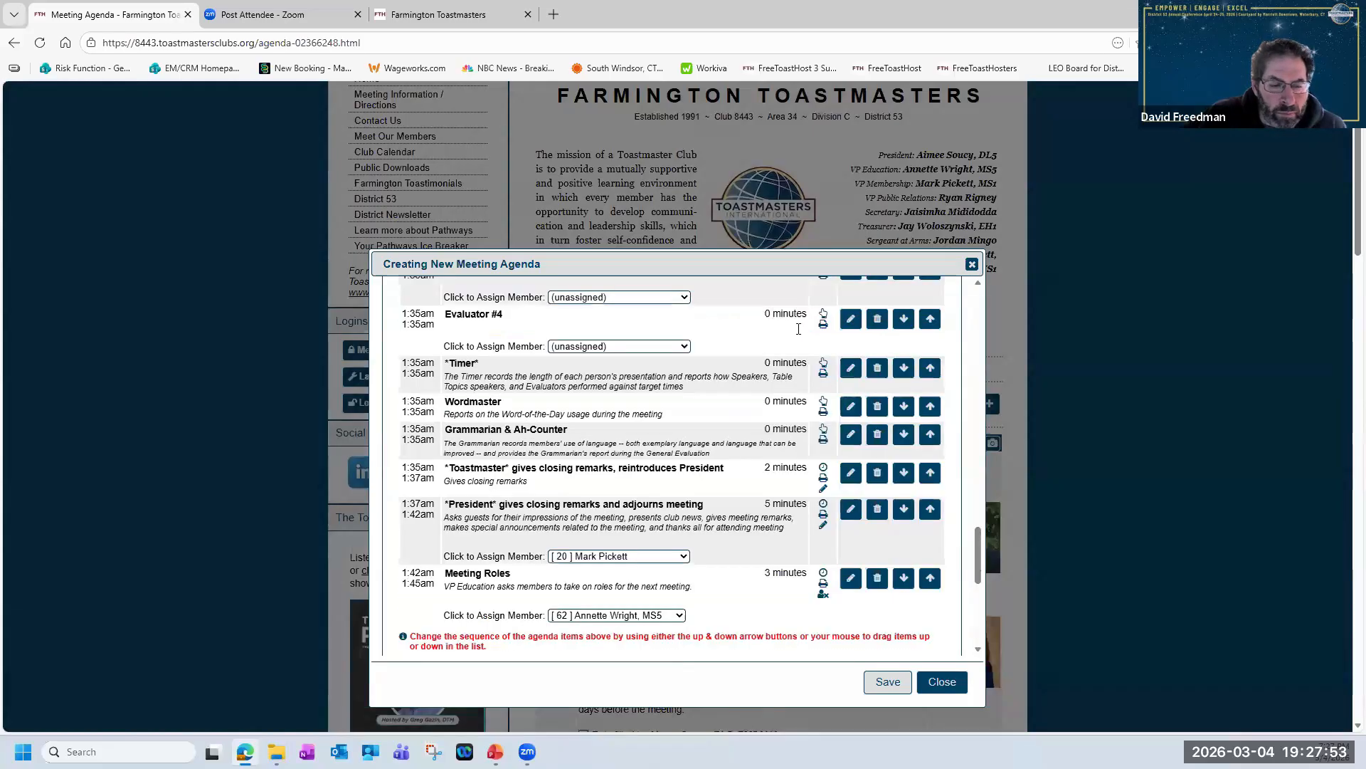
Check the new agenda's attendance section, and return to the agenda setup to examine its template, venue and lock options.
left_click(721, 376)
scroll(626, 498, "down", 5)
scroll(556, 441, "up", 5)
left_click(440, 377)
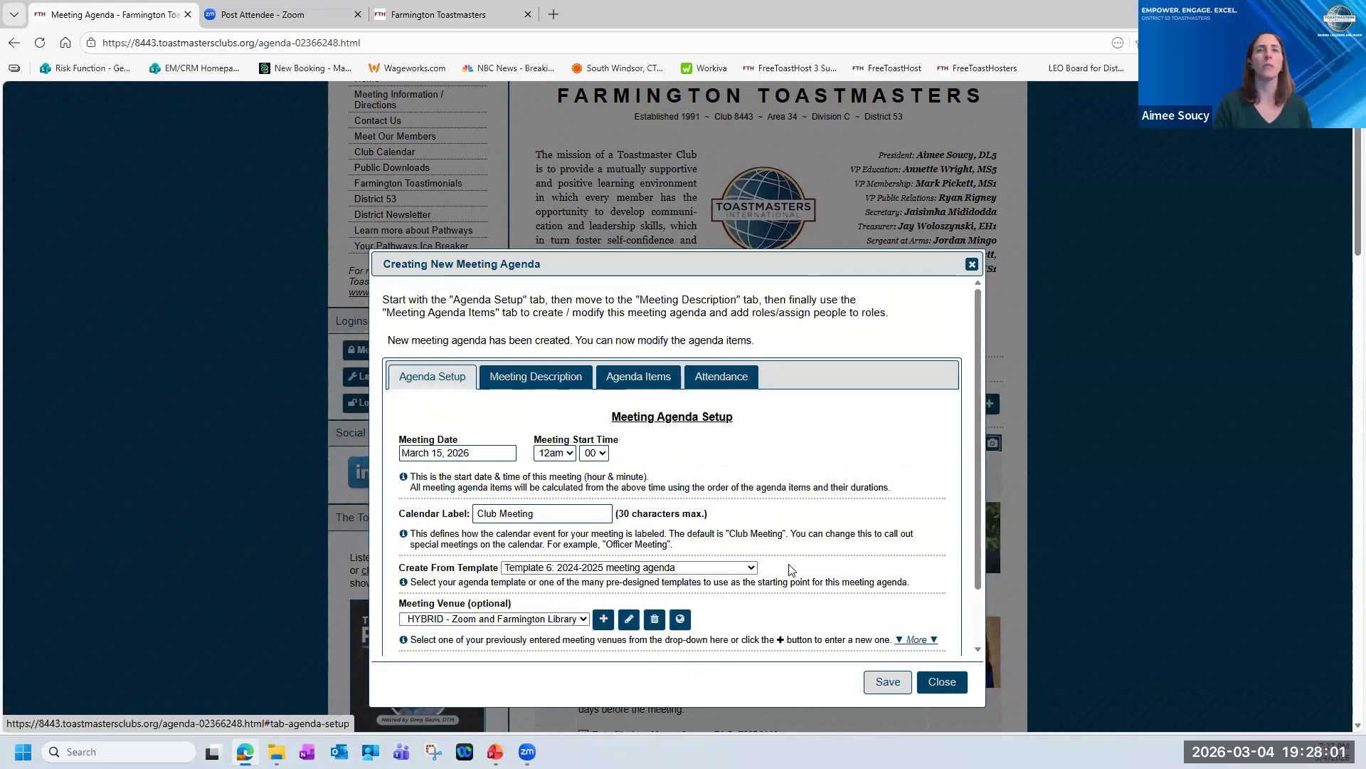
scroll(783, 566, "down", 2)
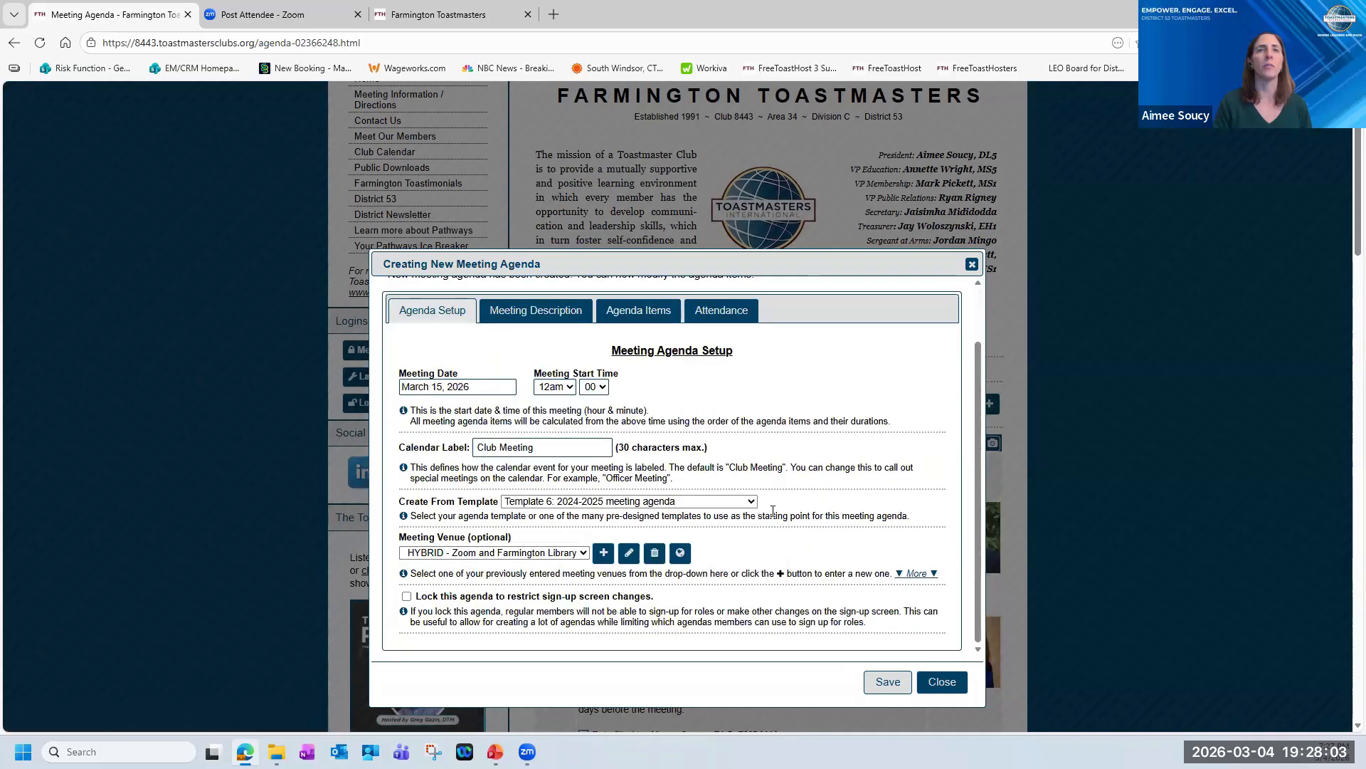
scroll(771, 526, "up", 2)
scroll(772, 526, "down", 2)
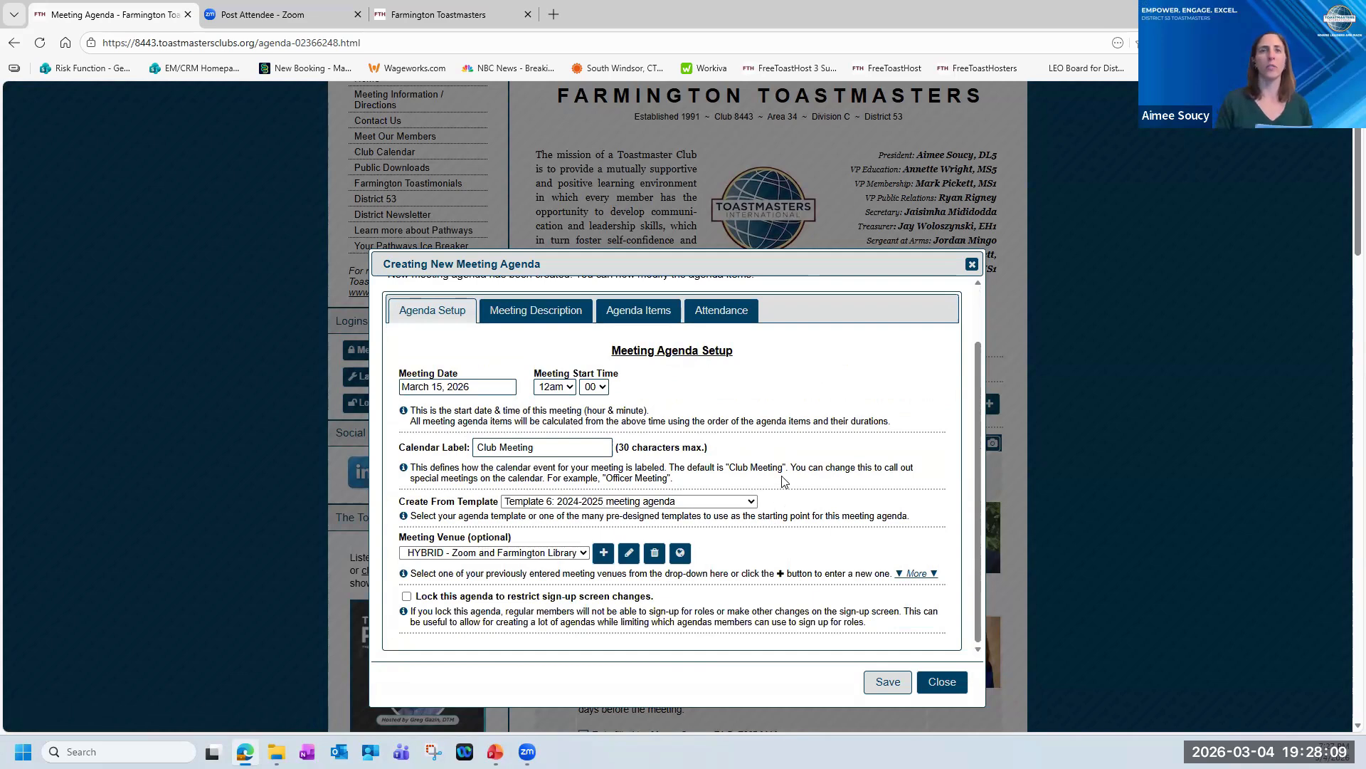
Examine the agenda setup and its list of source templates, and close the new agenda editor.
scroll(783, 480, "up", 2)
scroll(777, 499, "down", 2)
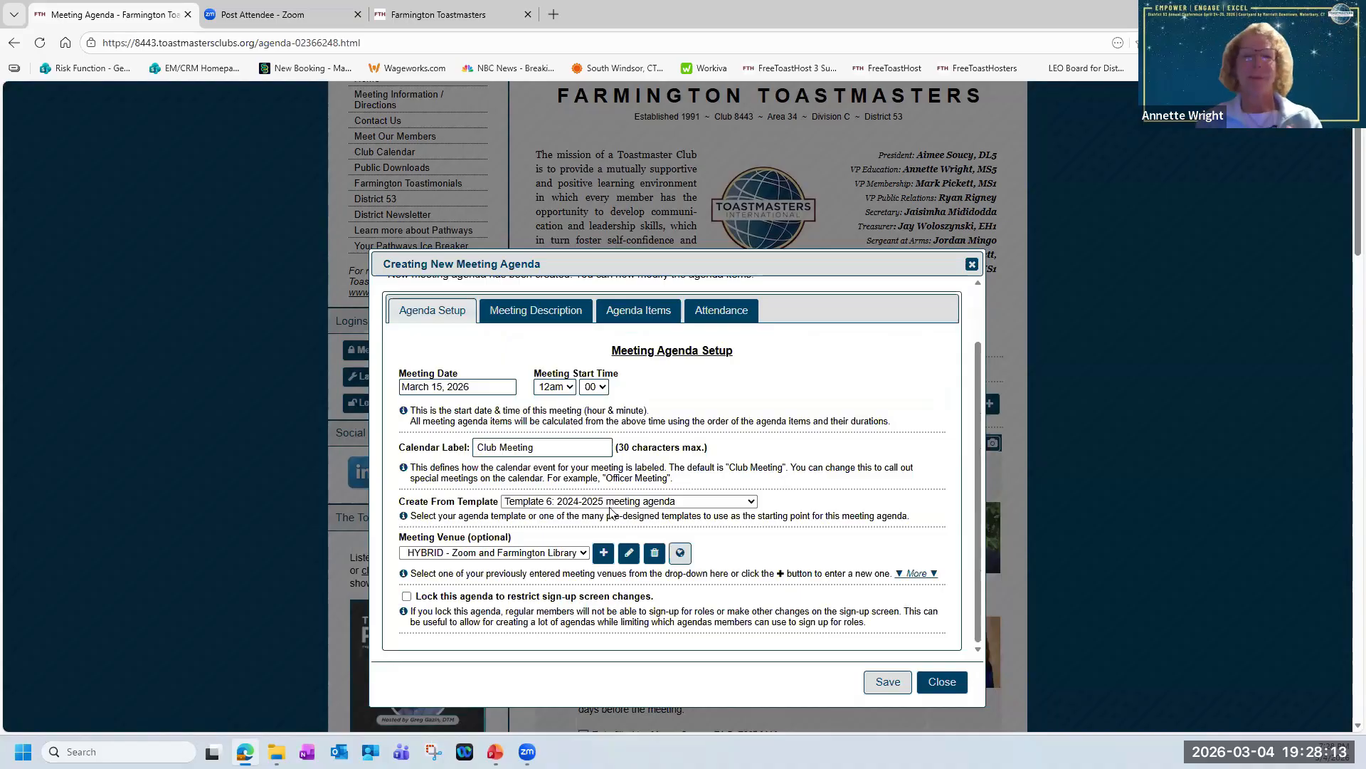
left_click(751, 502)
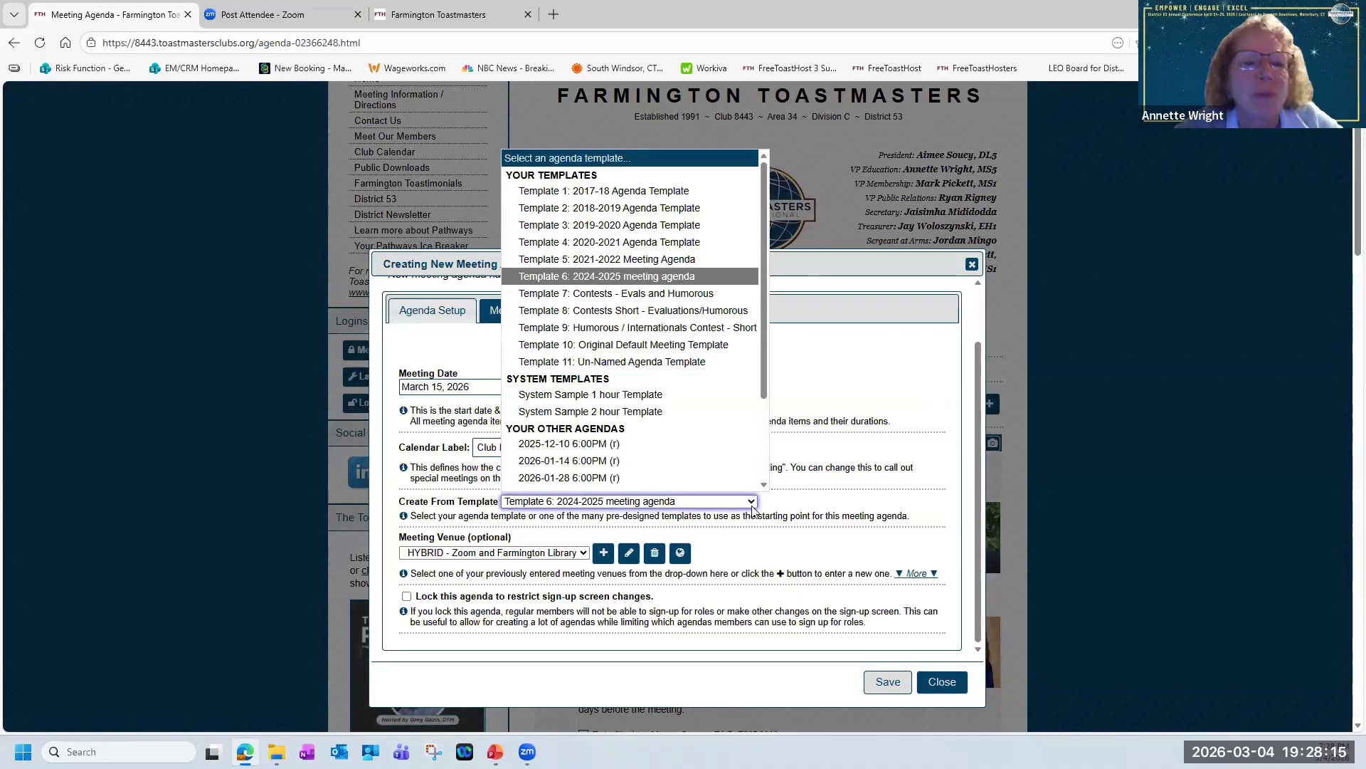
left_click(753, 503)
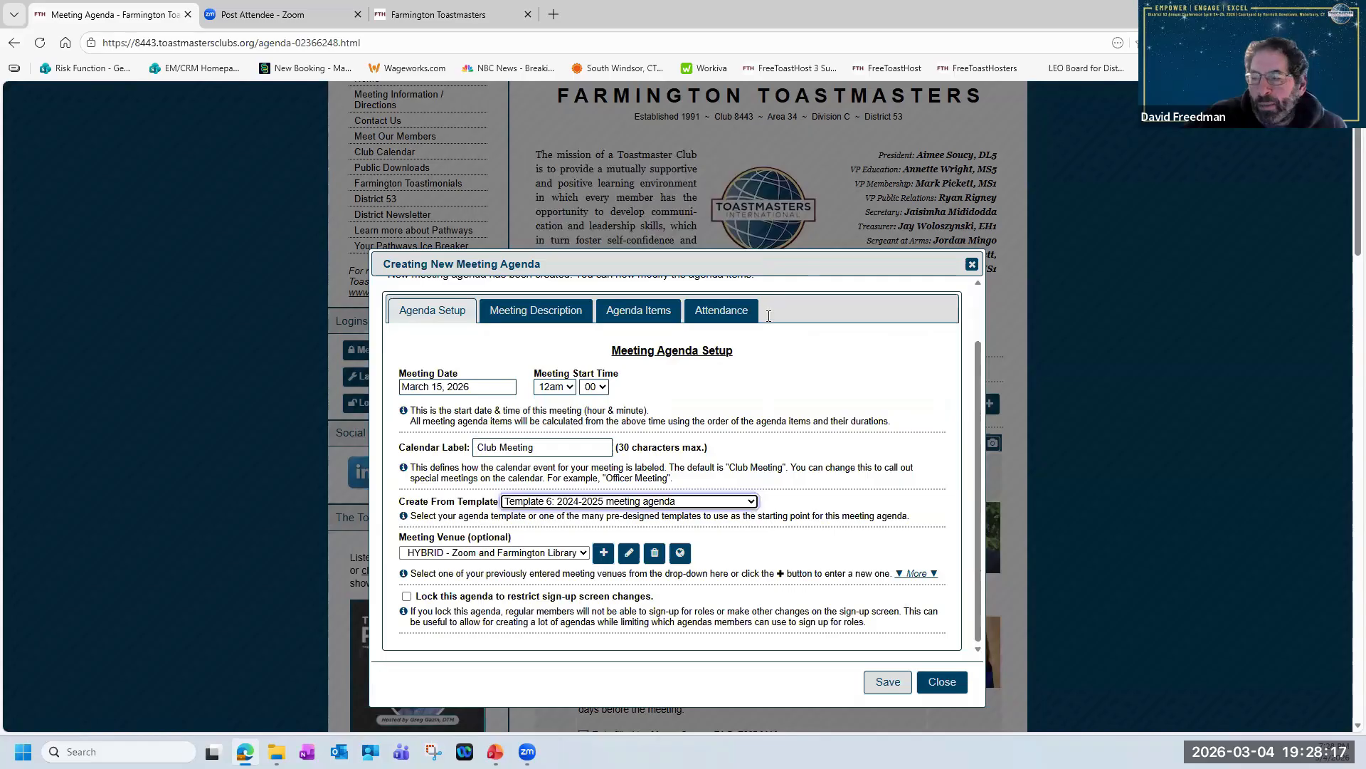
scroll(768, 316, "up", 3)
scroll(785, 380, "down", 1)
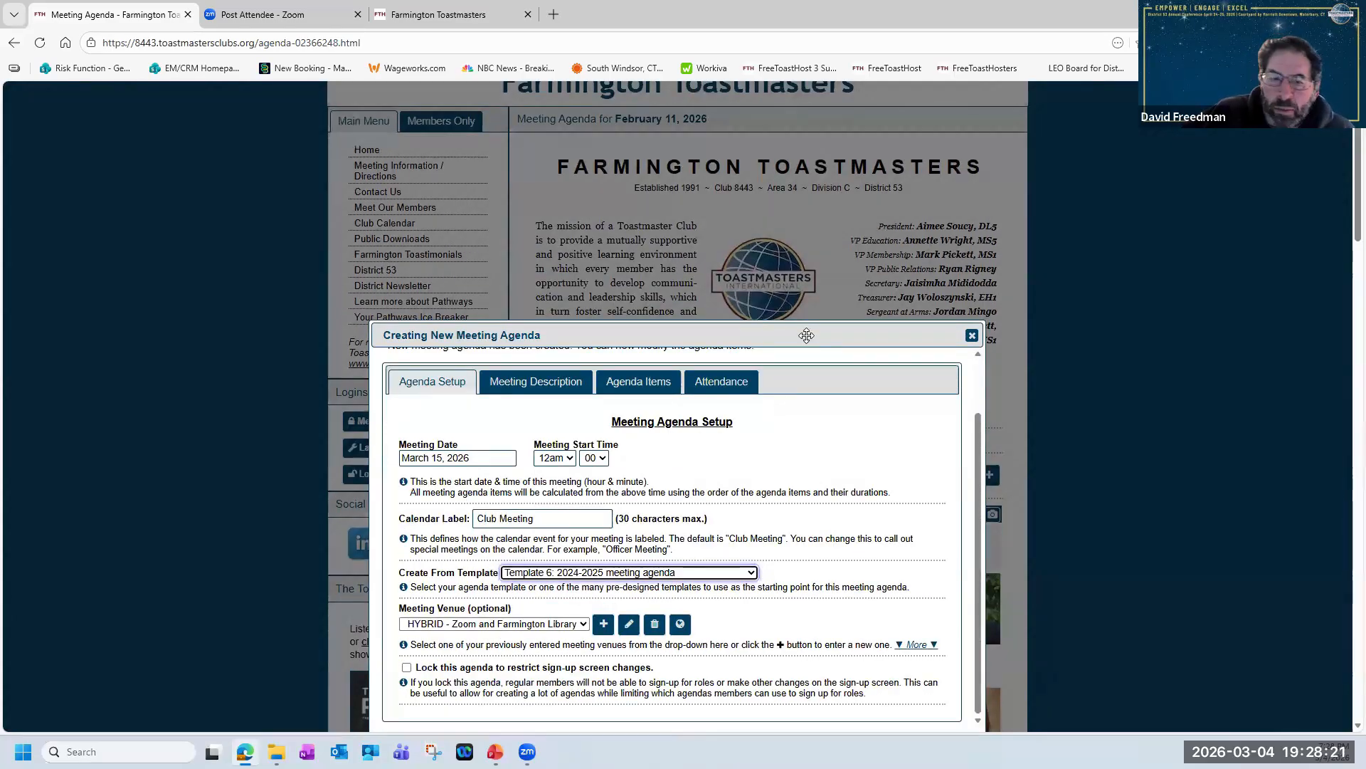
scroll(916, 633, "up", 1)
scroll(916, 633, "down", 1)
left_click_drag(856, 335, 850, 248)
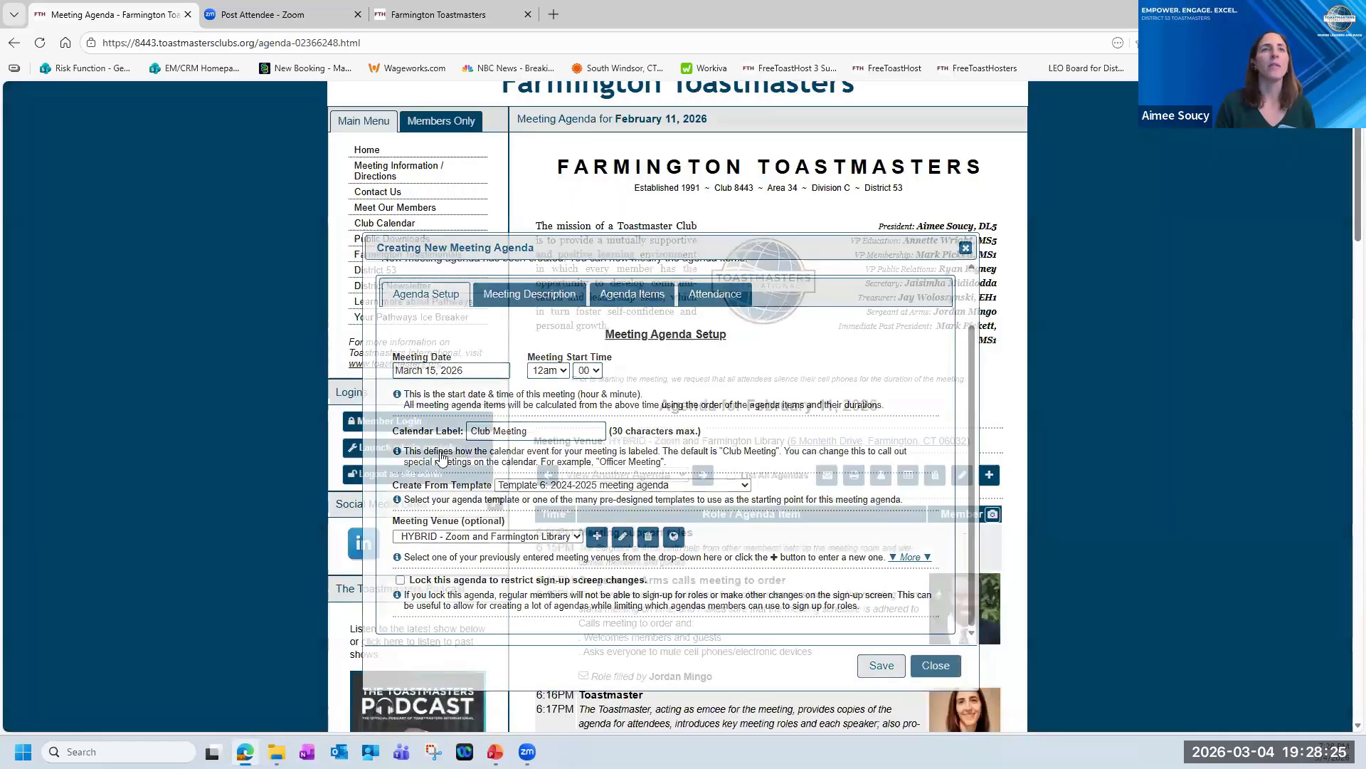
Open Meeting Agenda Settings in the site admin console and load template 6, "2024-2025 meeting agenda".
left_click(425, 449)
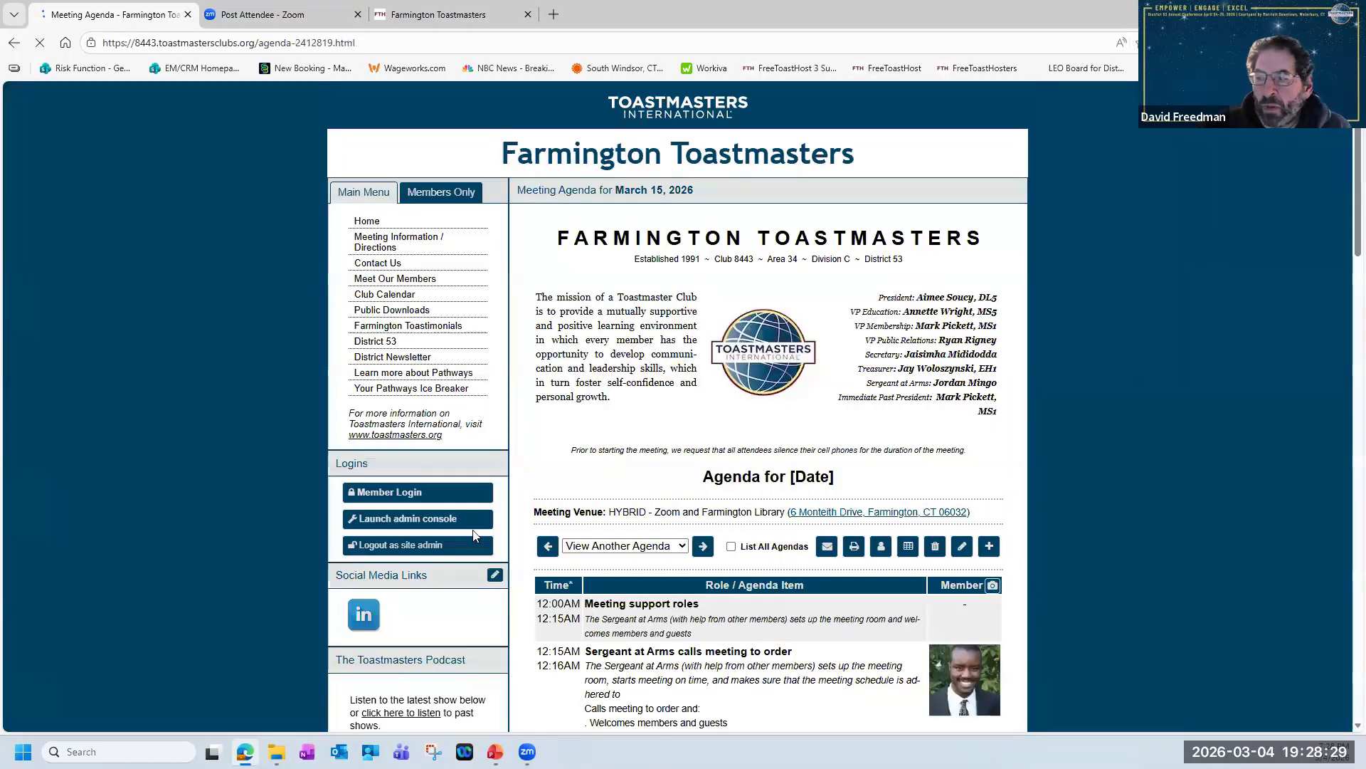
left_click(464, 519)
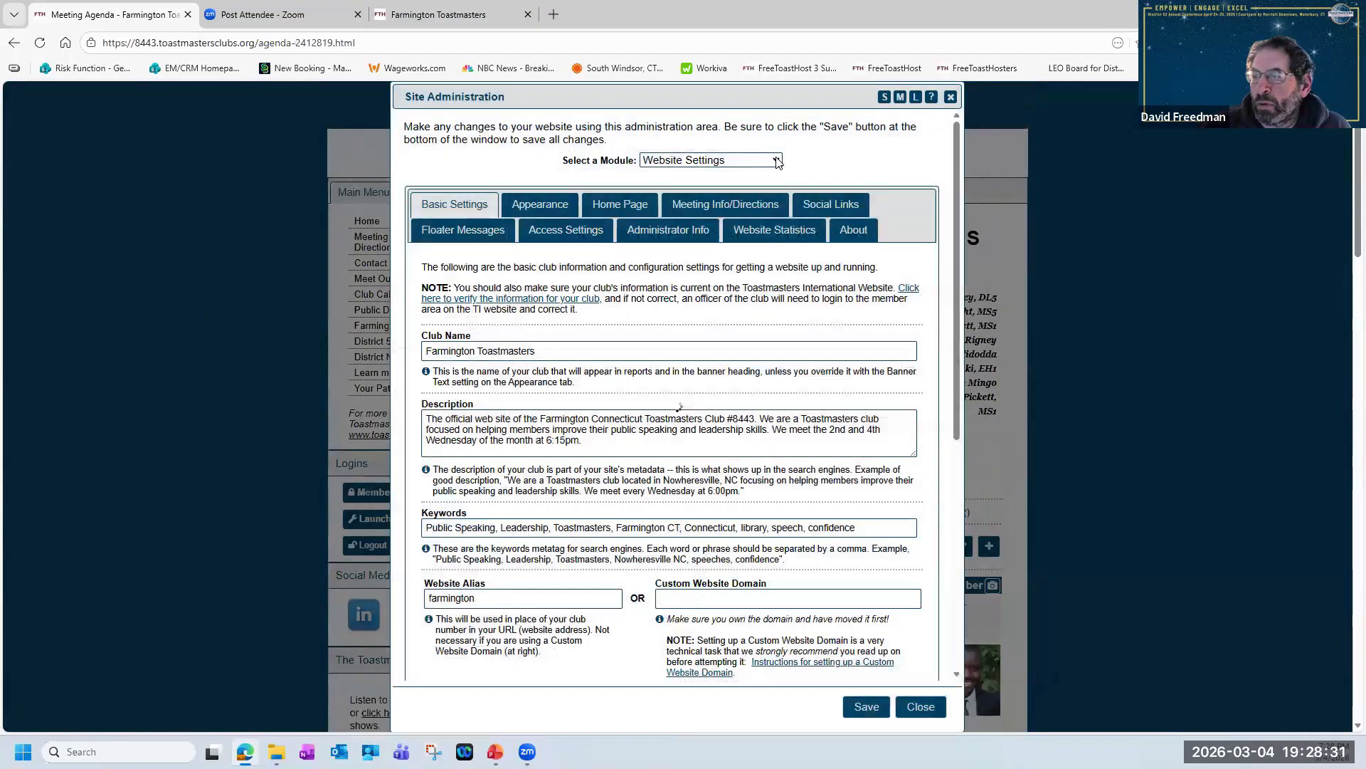
left_click(776, 160)
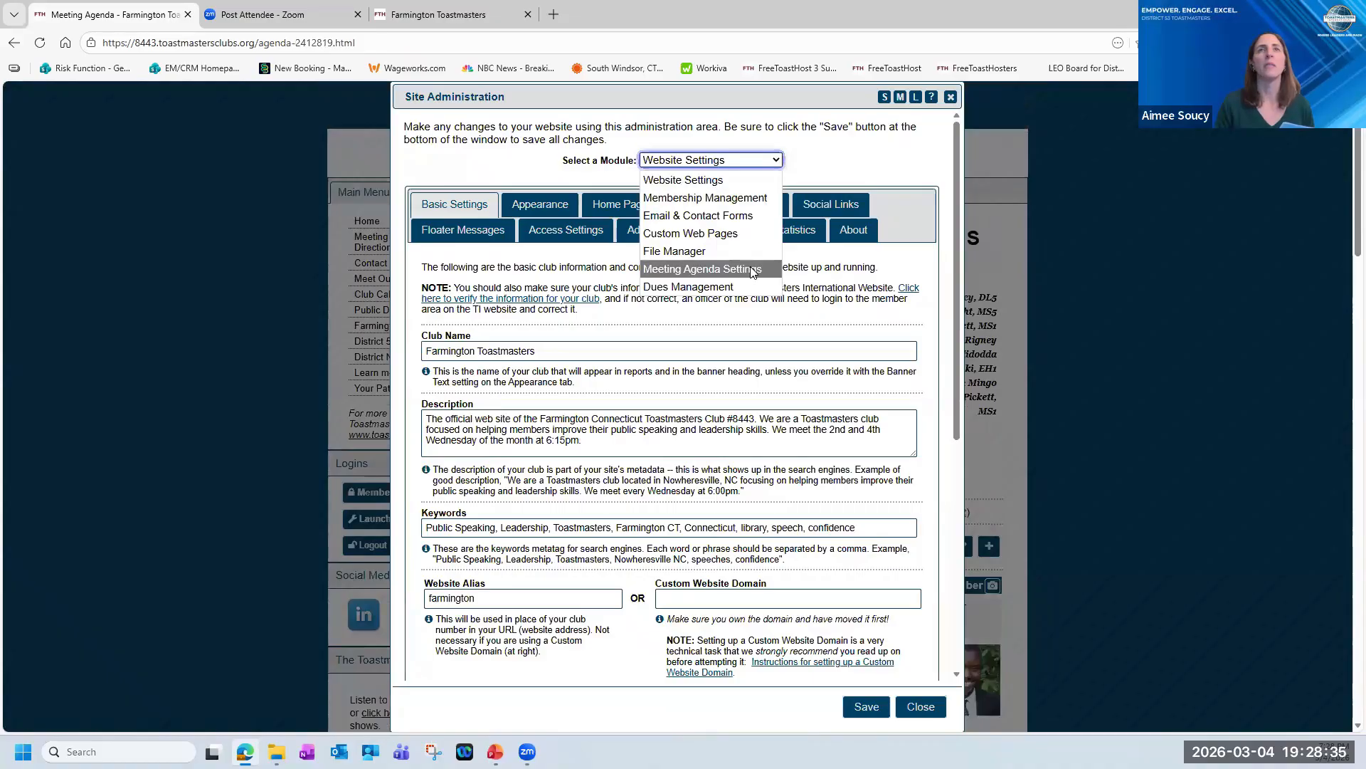
left_click(753, 273)
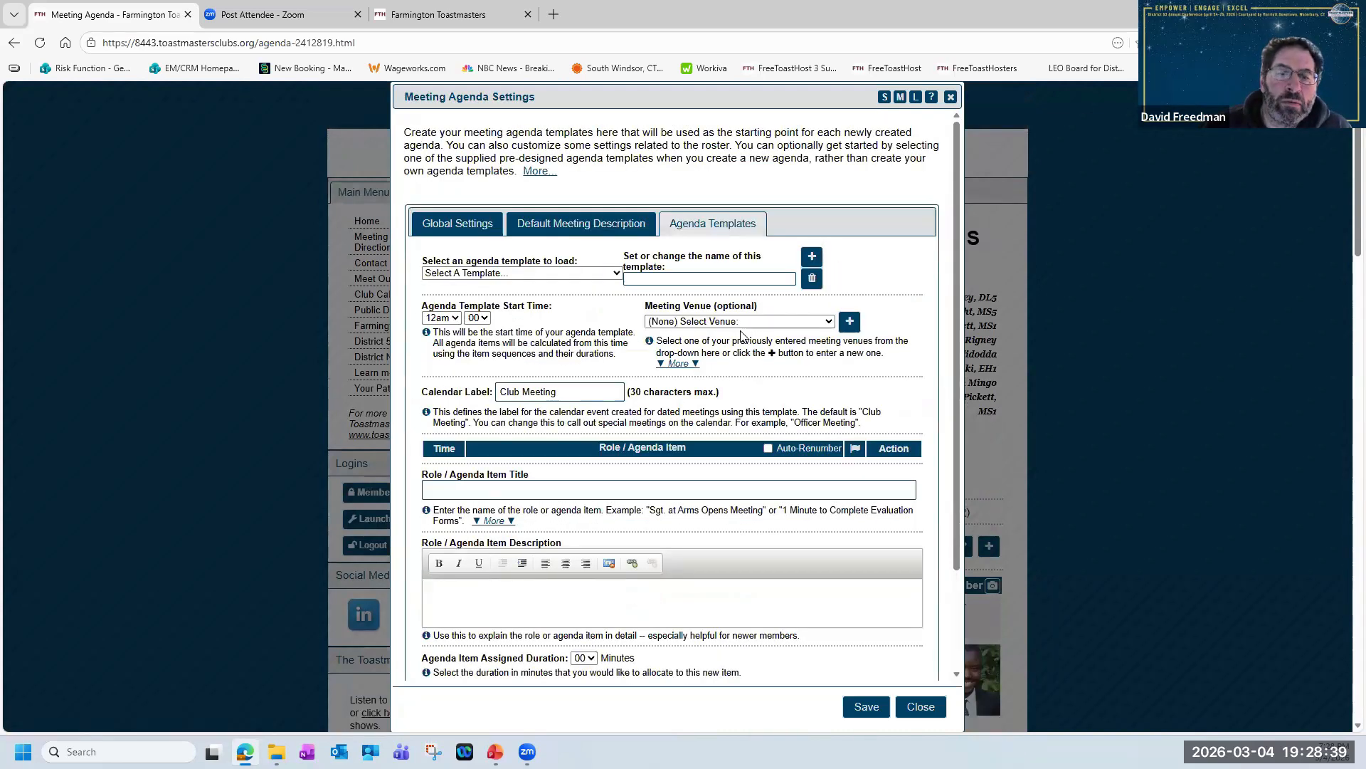
left_click(594, 276)
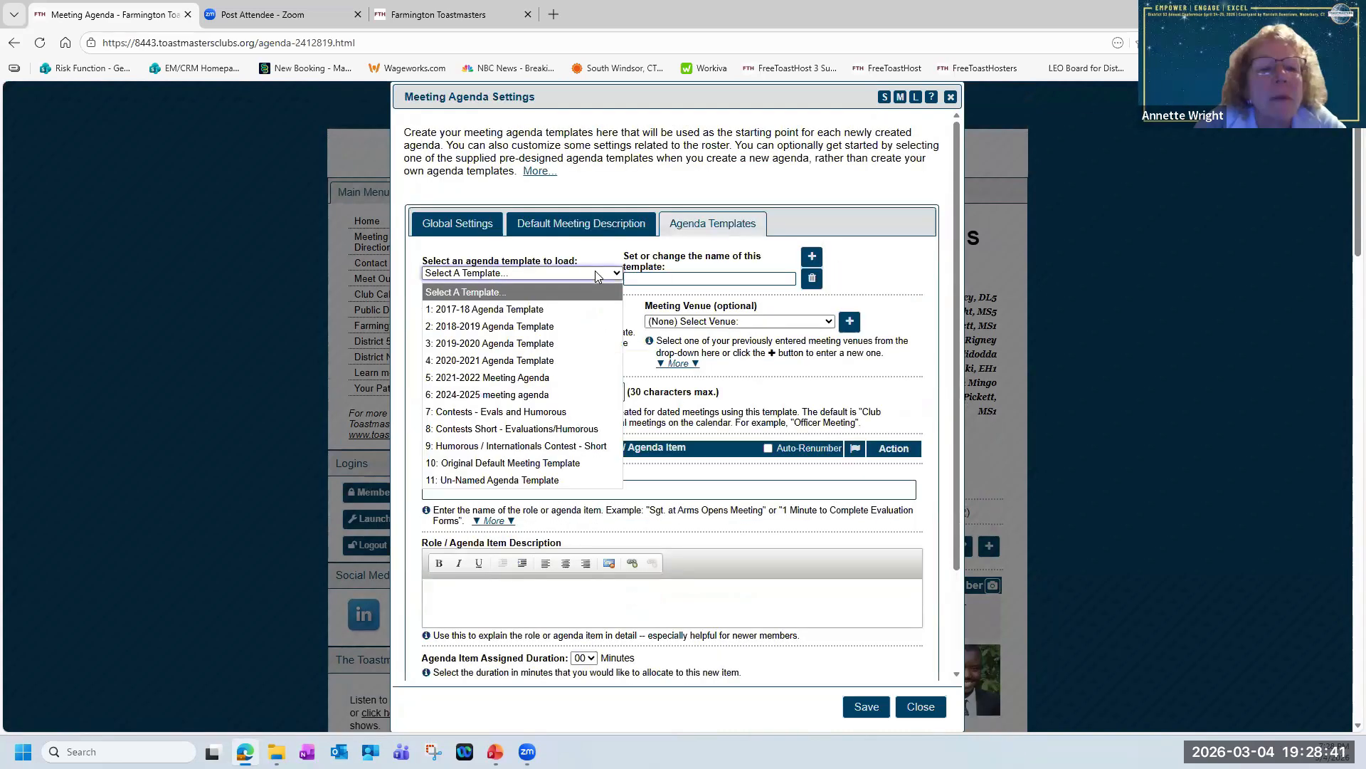
left_click(571, 388)
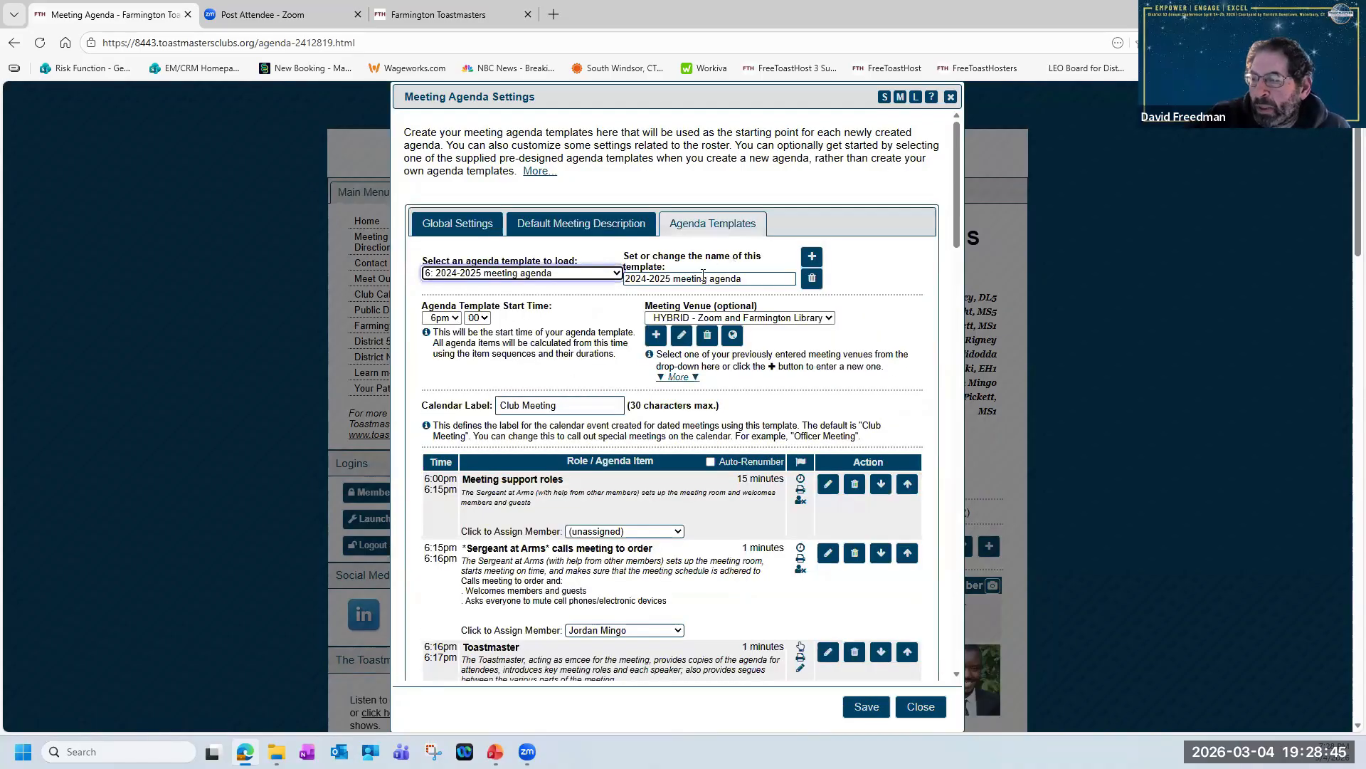
Look at the template name and the form for creating an empty agenda template, and leave the agenda settings without saving.
left_click(743, 280)
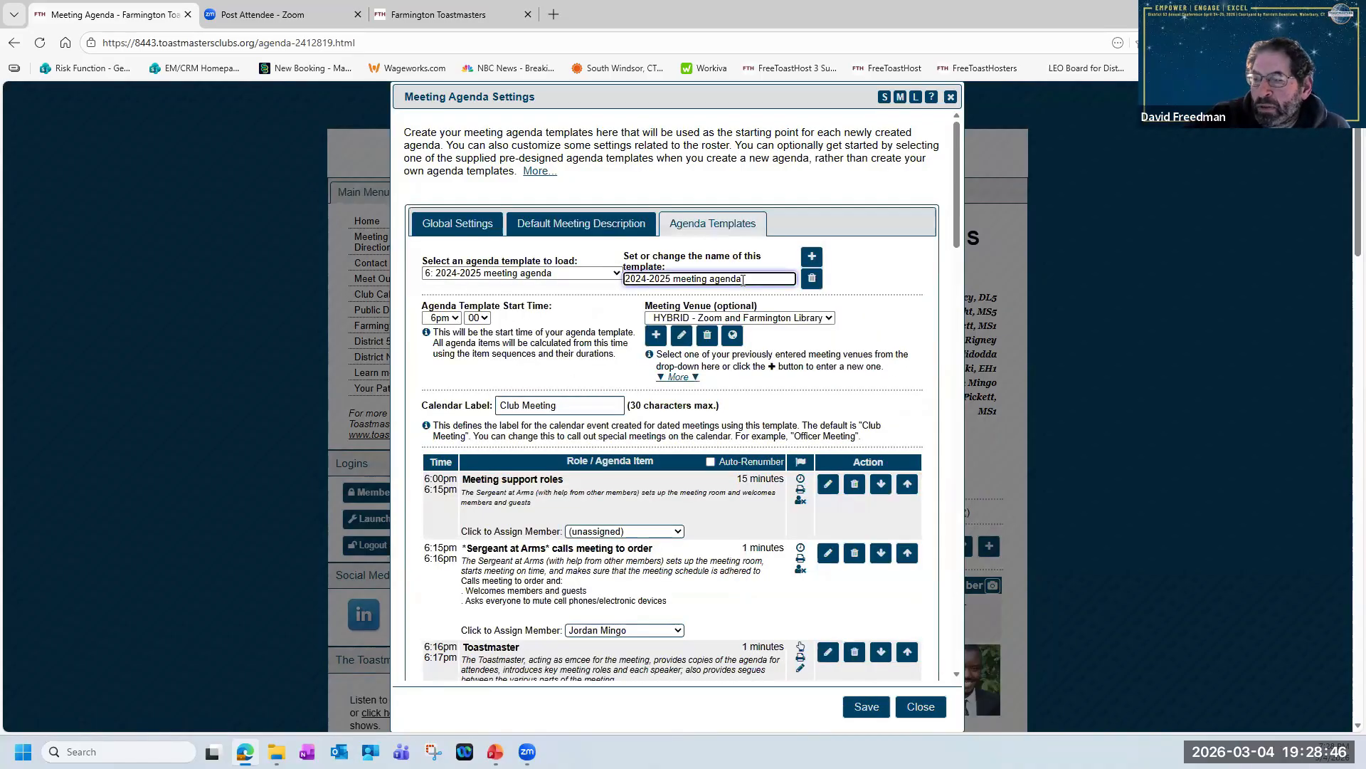
left_click(815, 257)
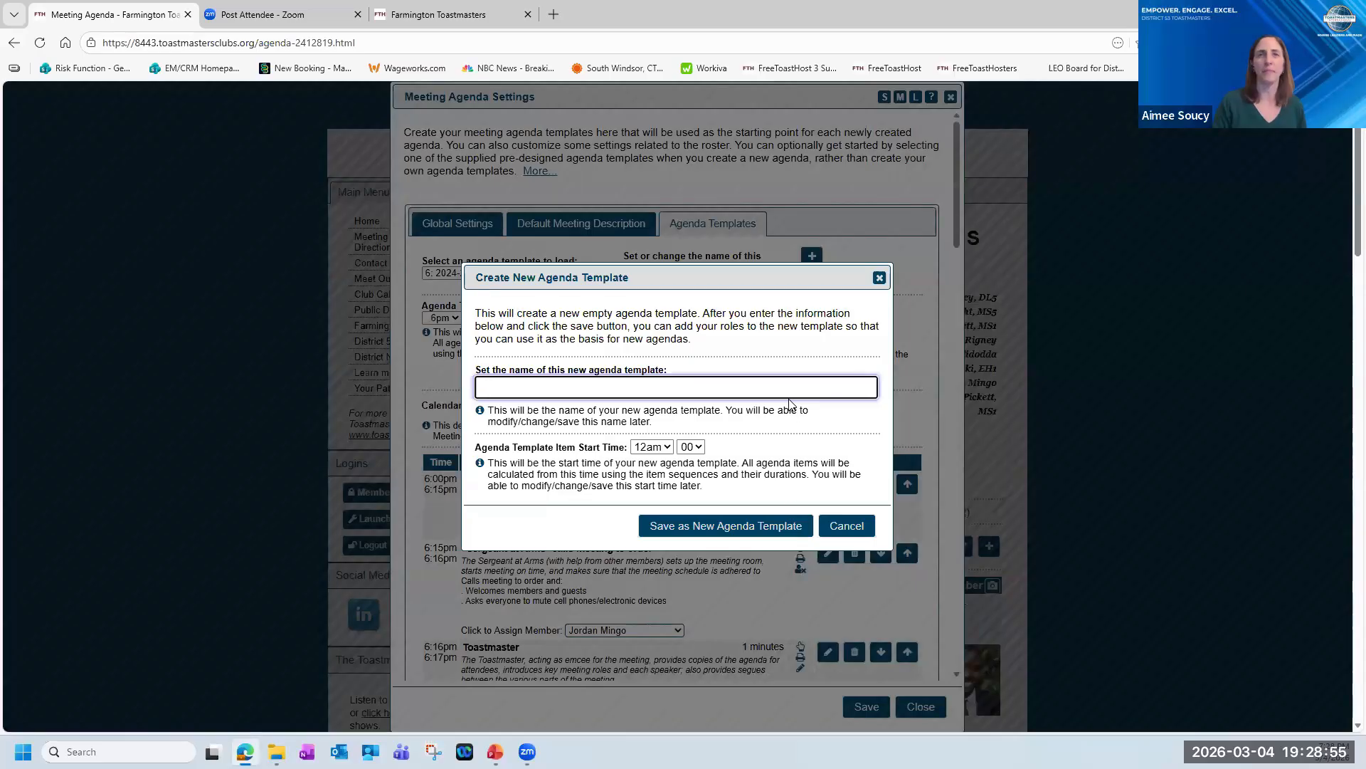
left_click(844, 526)
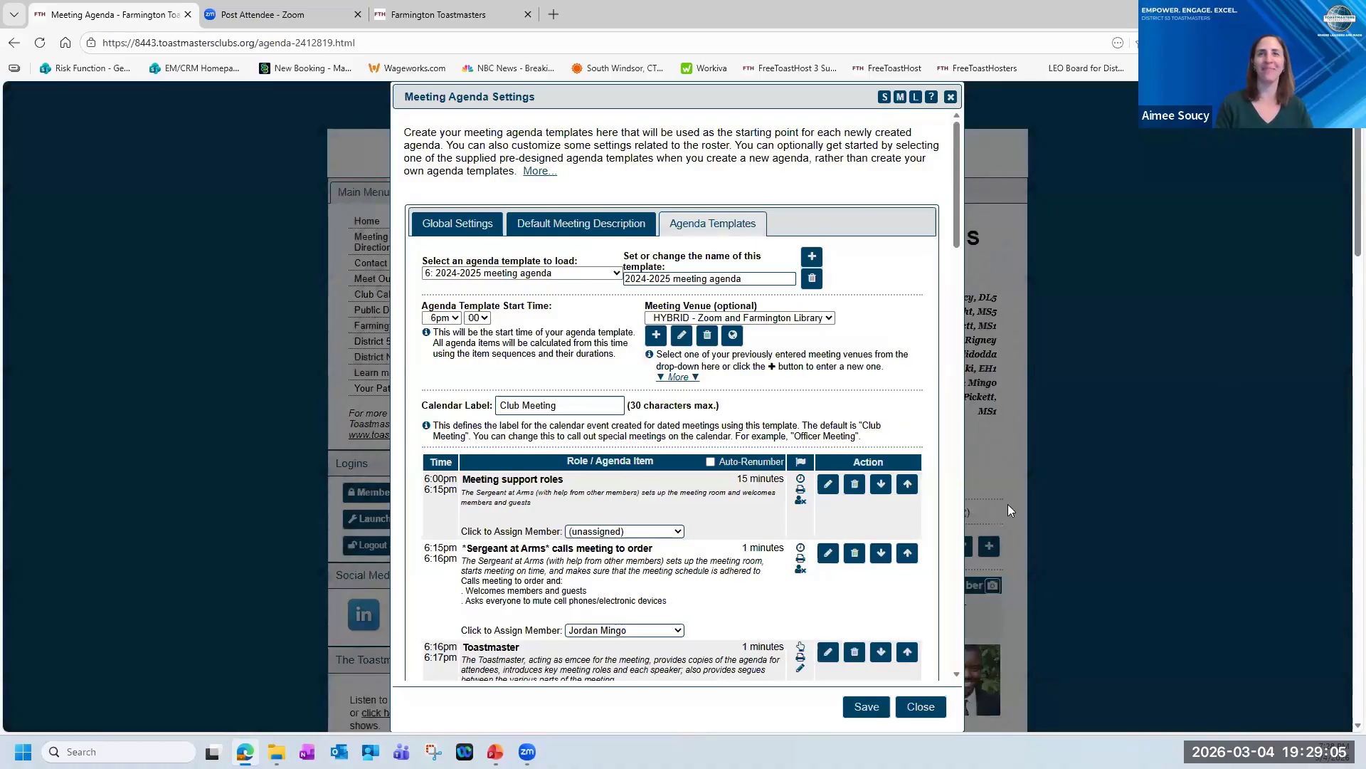
left_click(920, 706)
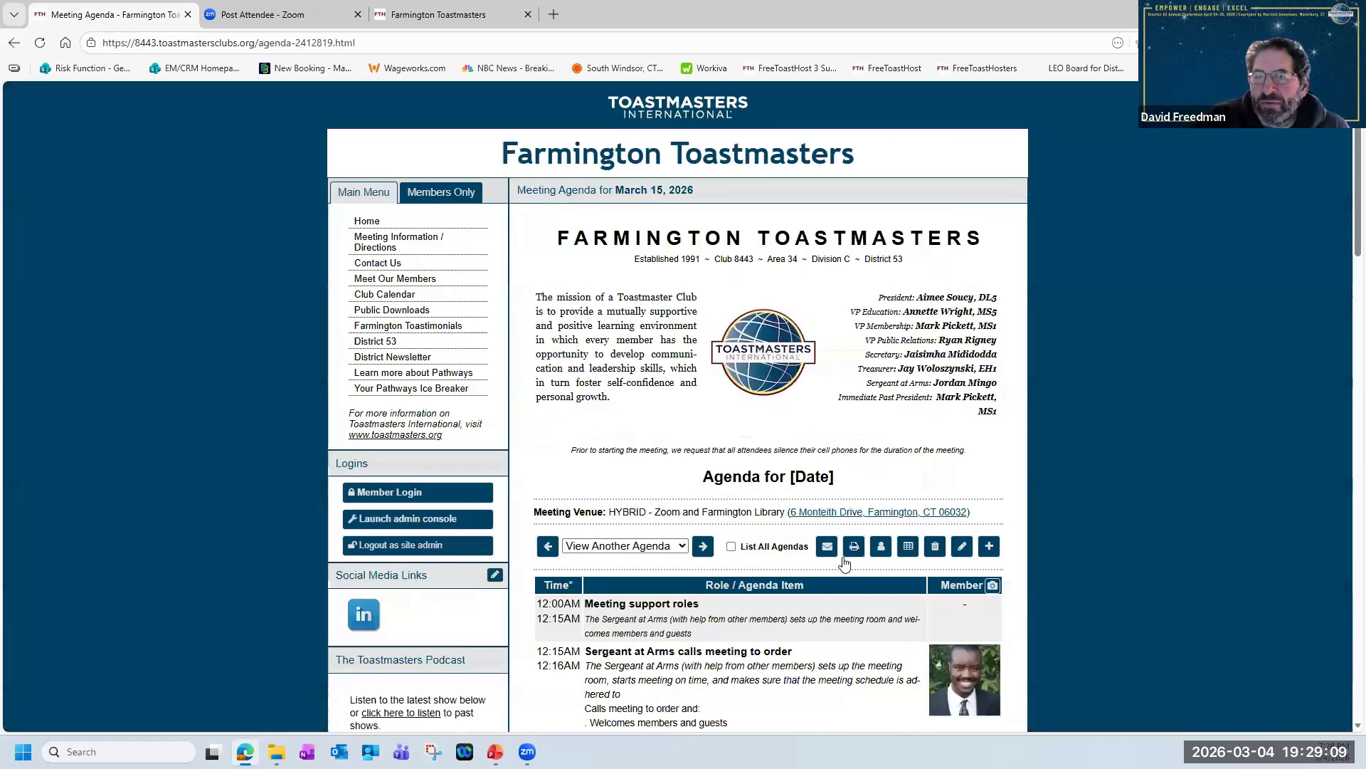
Review the print layouts, content options and speaker introductions option offered for the March 15, 2026 agenda.
scroll(937, 492, "down", 1)
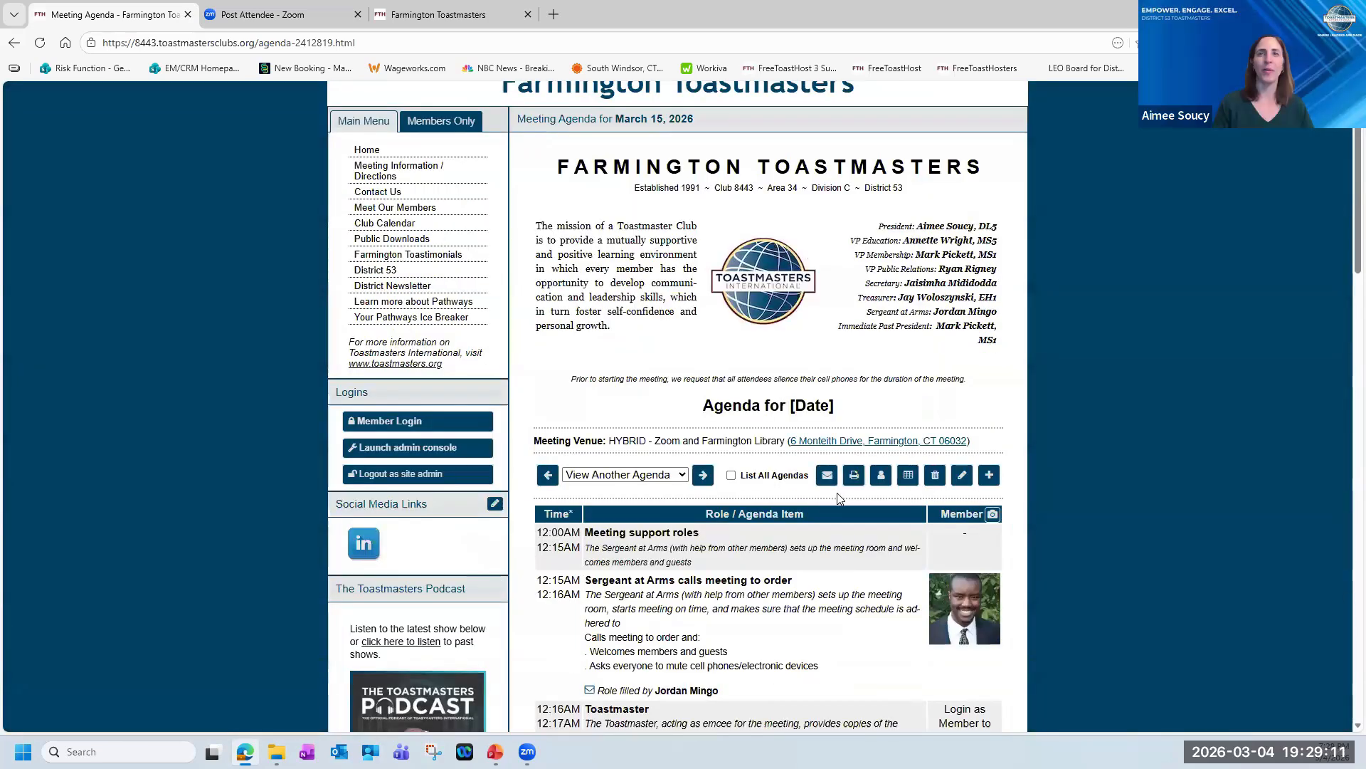
left_click(960, 486)
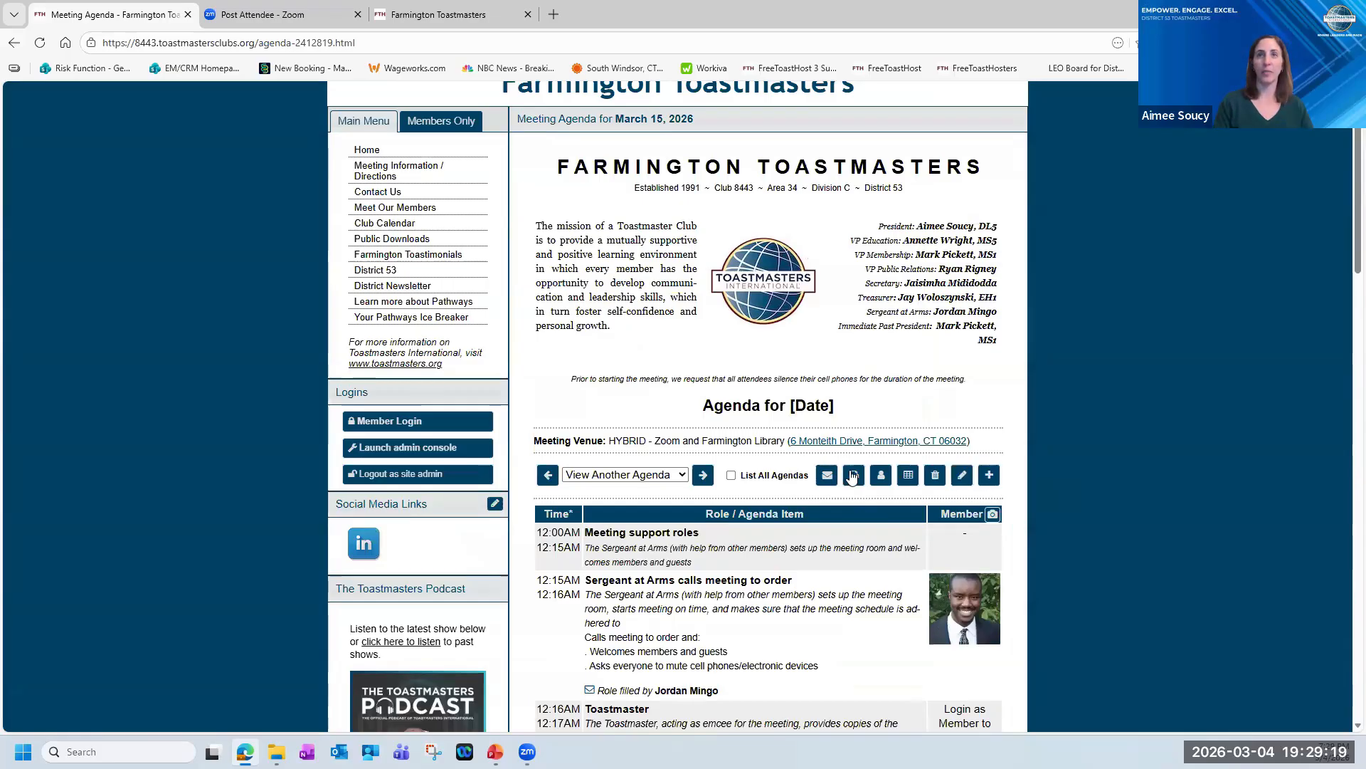
left_click(853, 477)
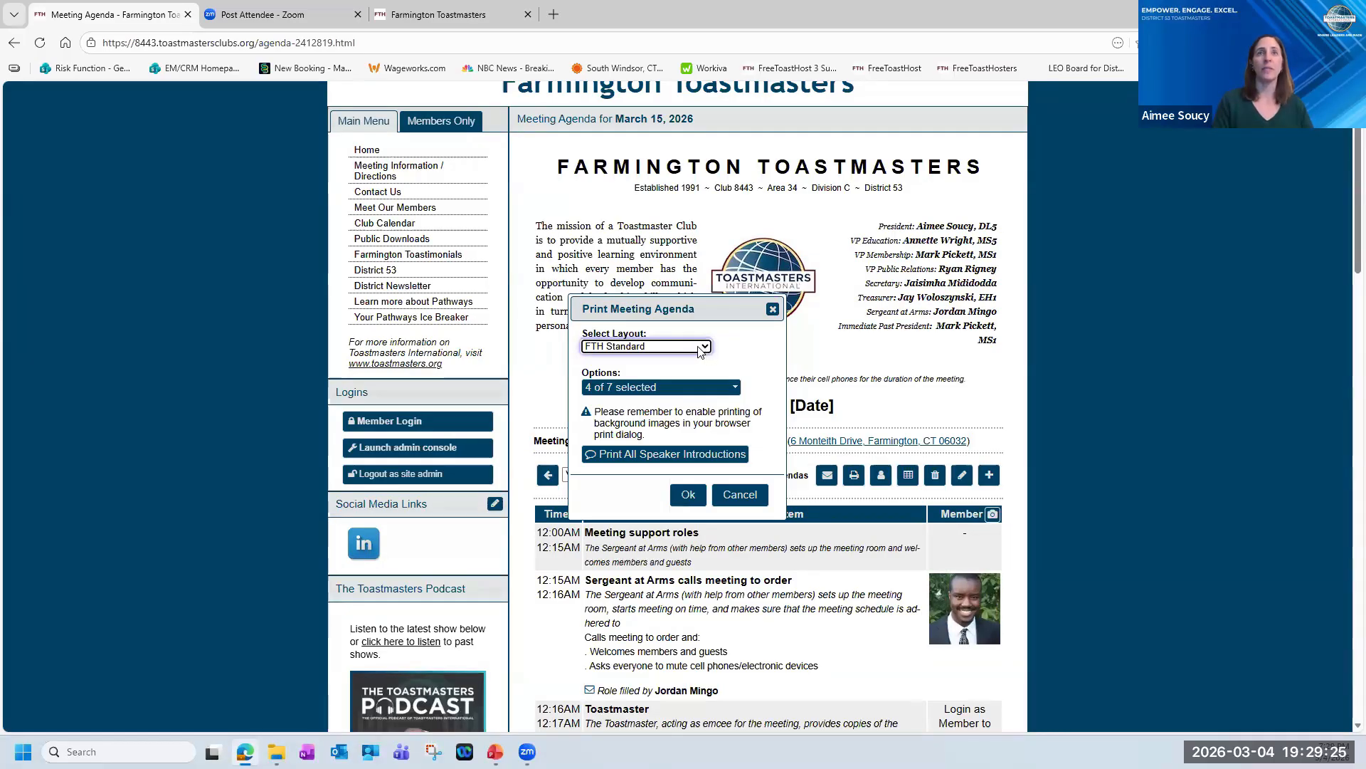
left_click(704, 348)
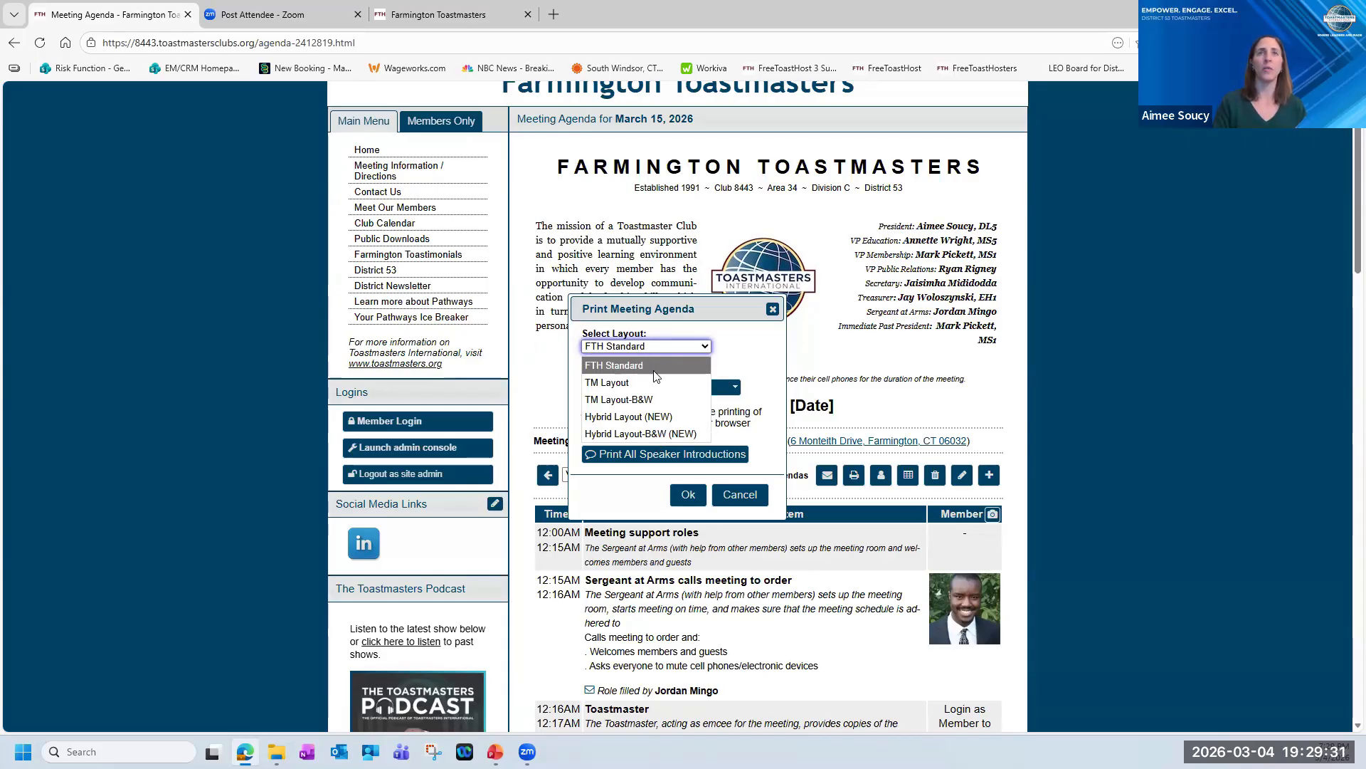
key("Down")
key("Down")
left_click(754, 341)
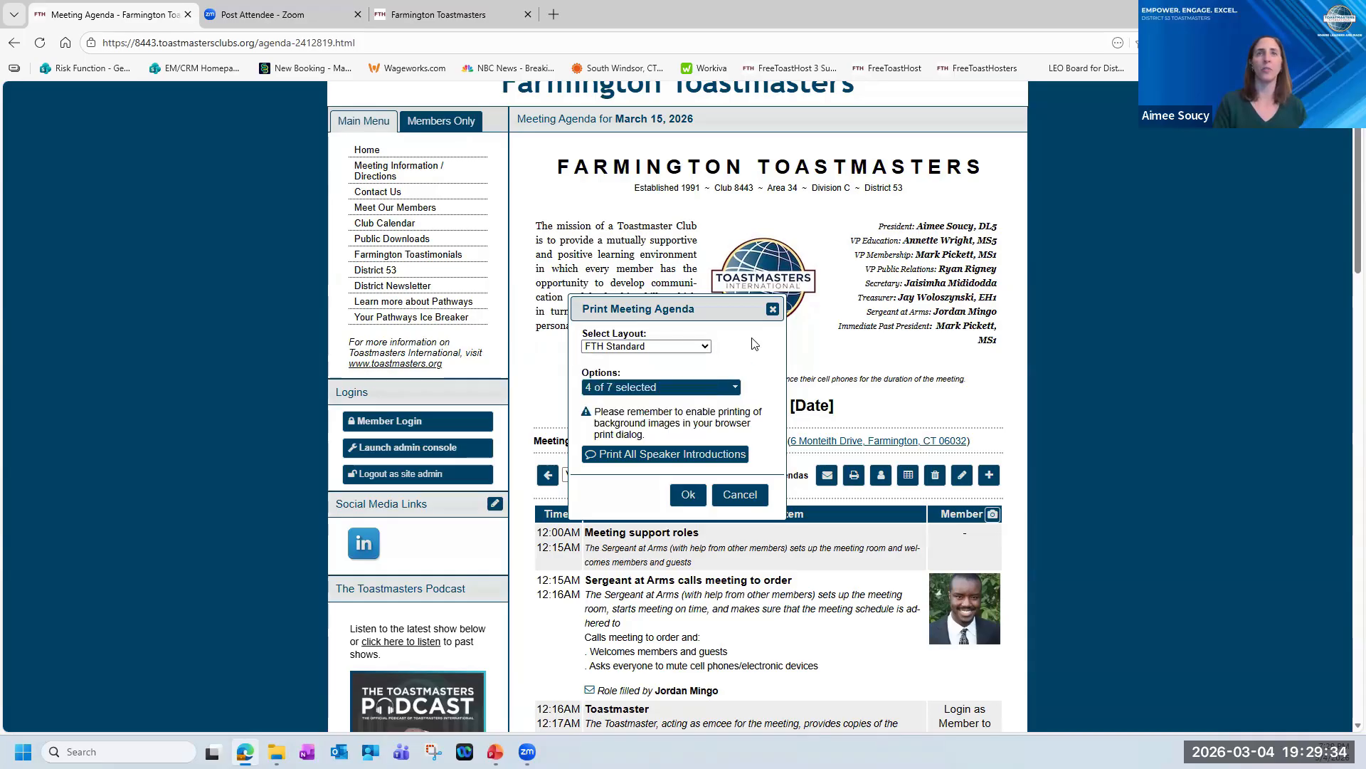
left_click(736, 391)
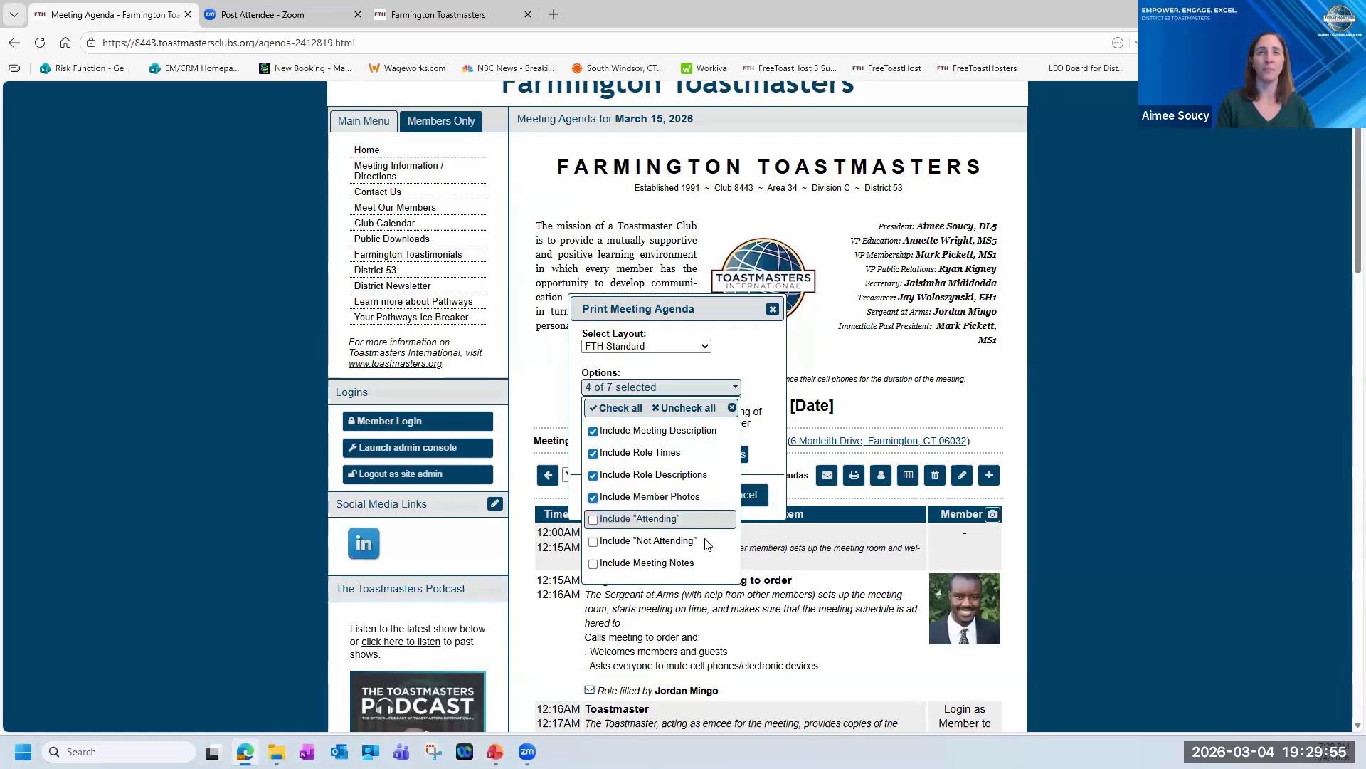
left_click(759, 383)
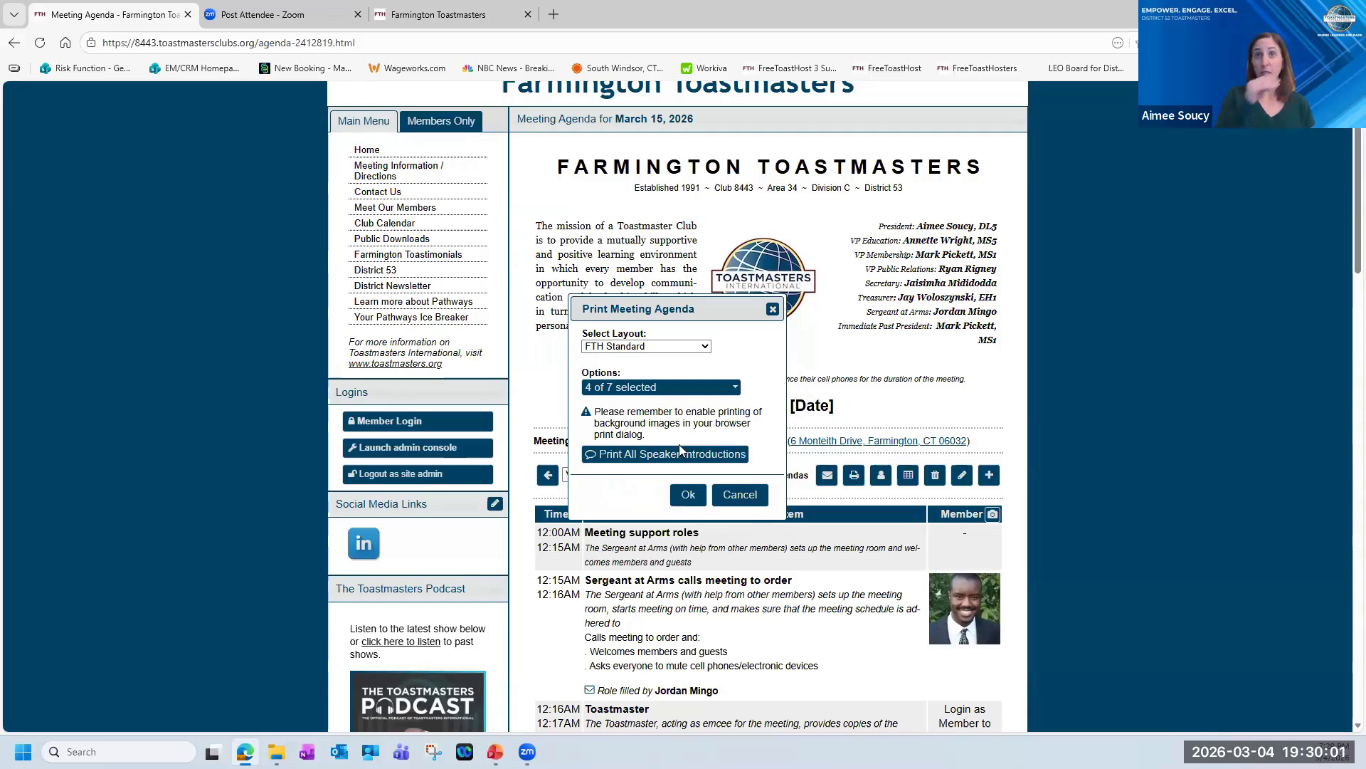
left_click(723, 459)
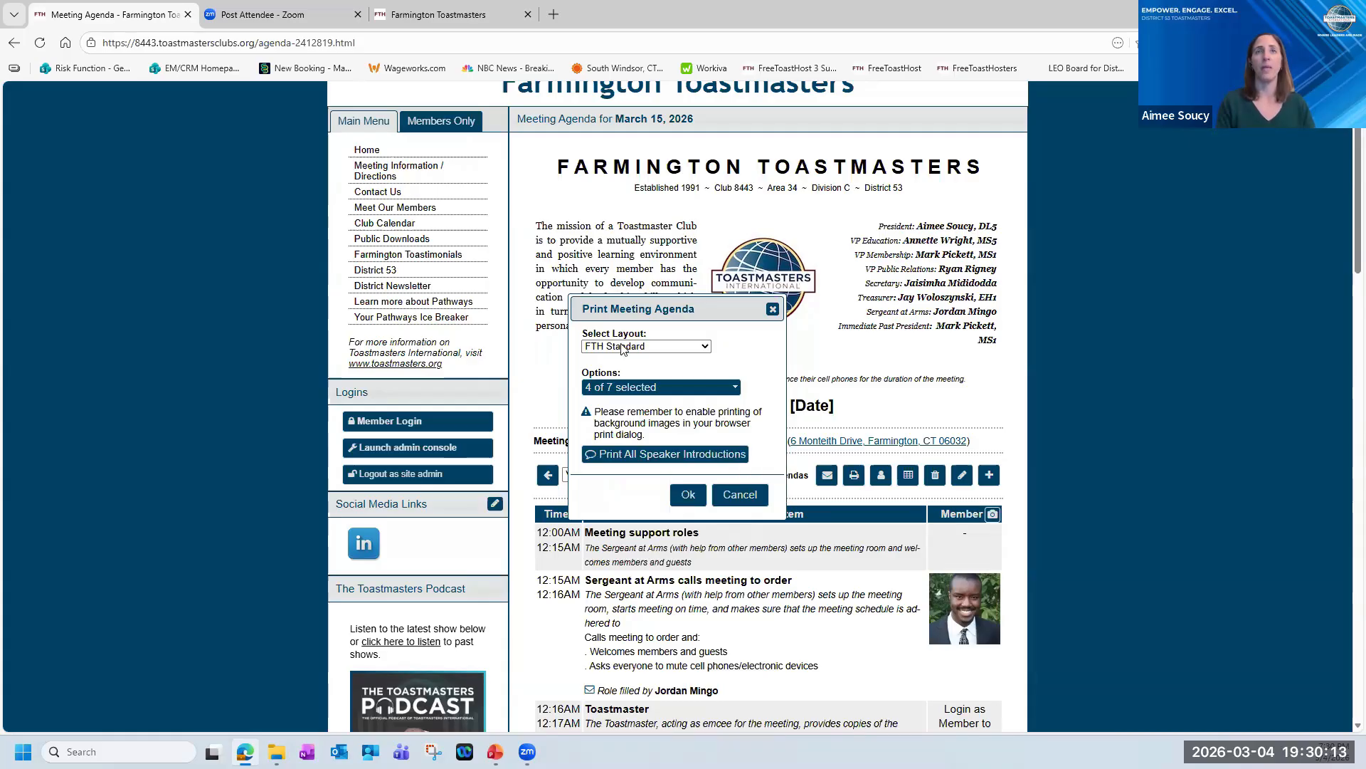
Preview the printed March 15, 2026 agenda in the FTH Standard layout, and close the preview.
left_click(688, 494)
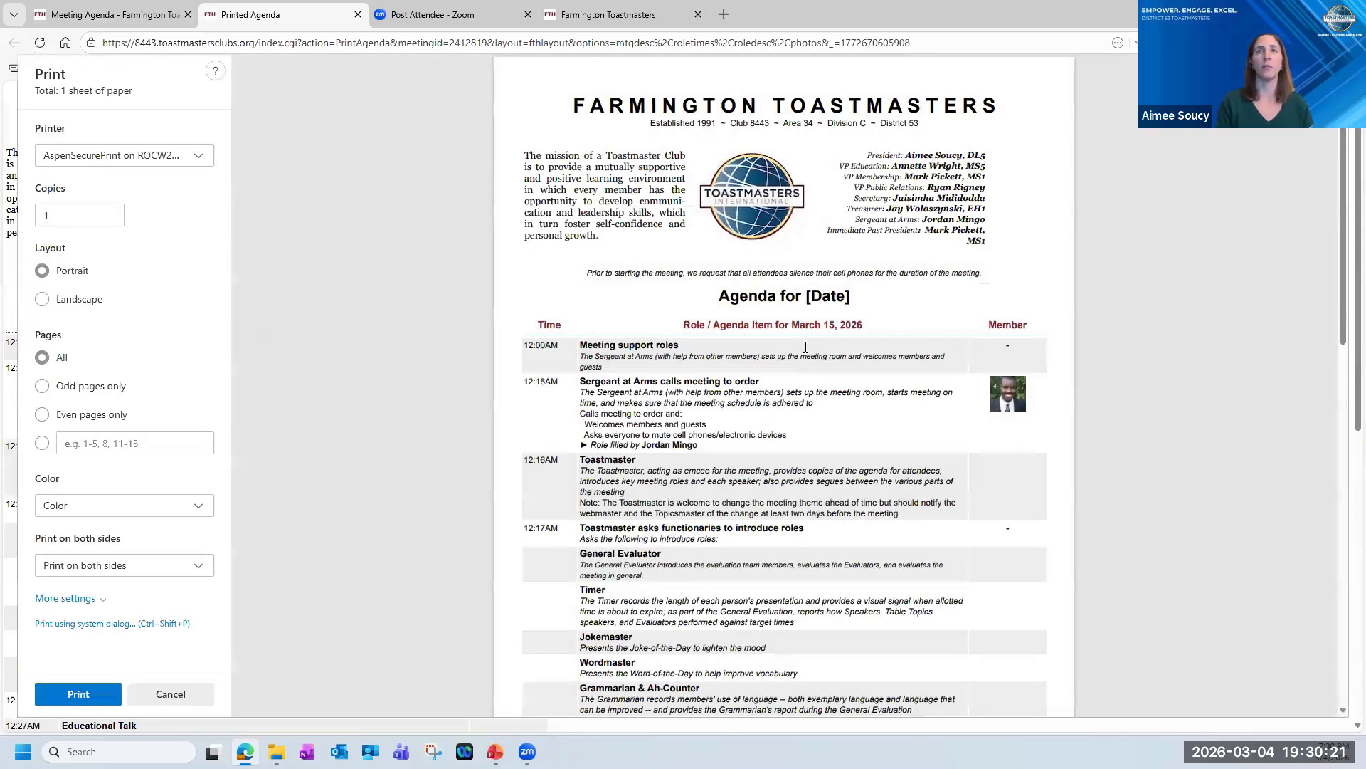
scroll(807, 354, "down", 6)
scroll(806, 354, "up", 6)
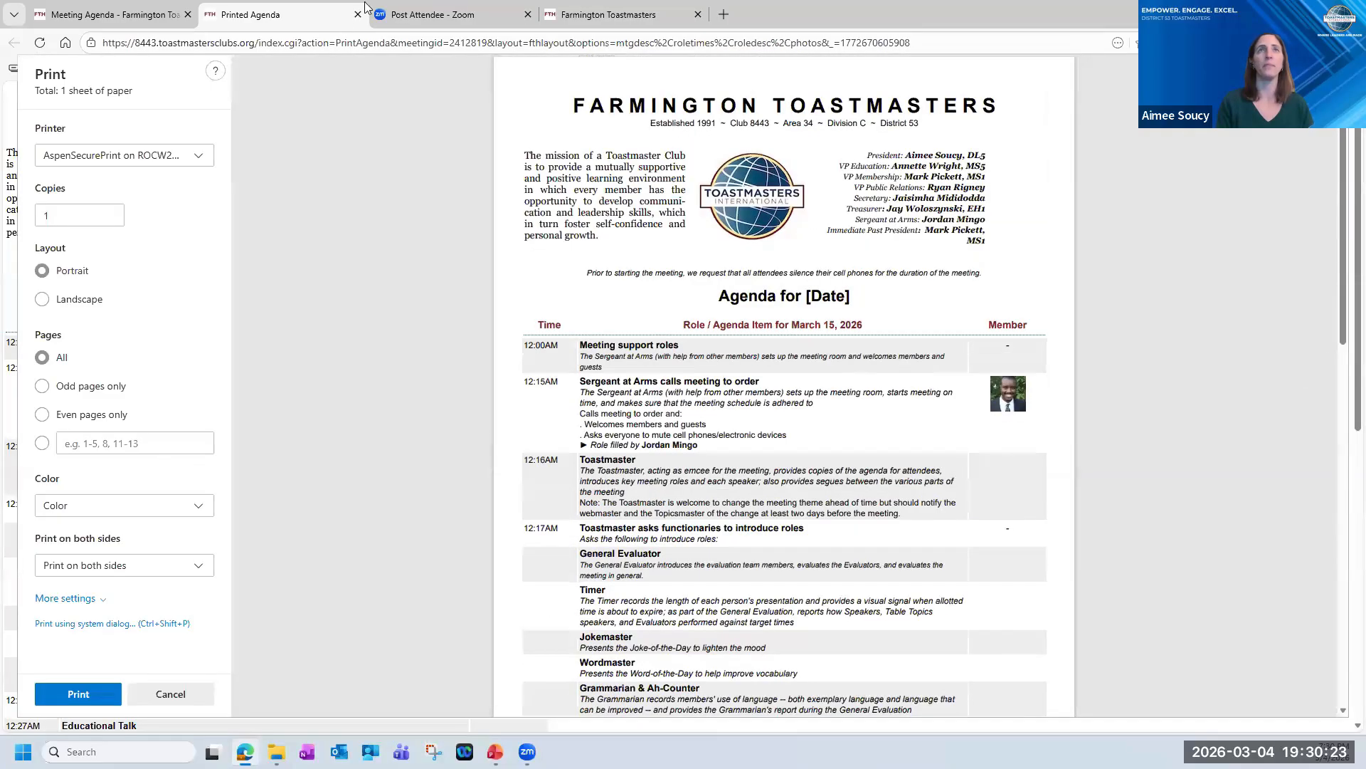
left_click(358, 15)
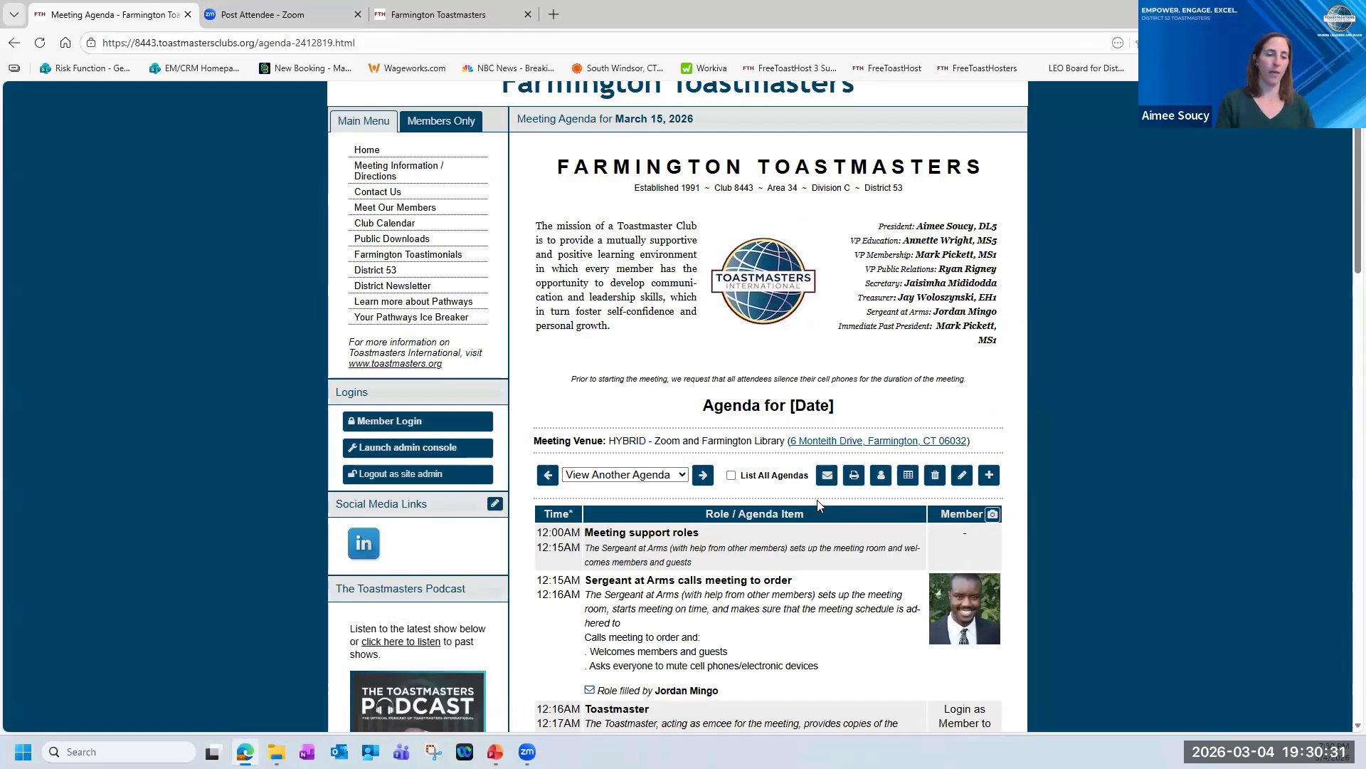
Run a Member Role Report (html) for one club member covering the current TM year, and close it after viewing.
left_click(881, 476)
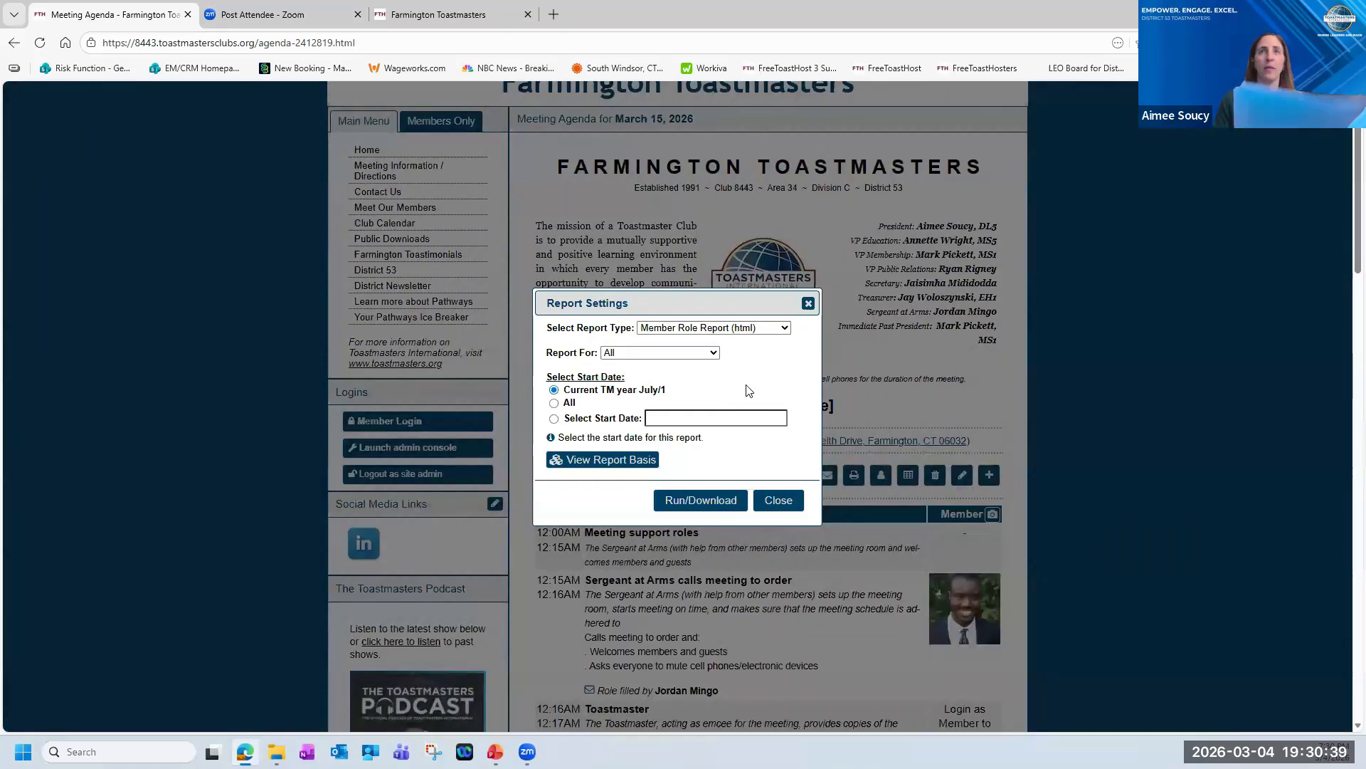
left_click(785, 328)
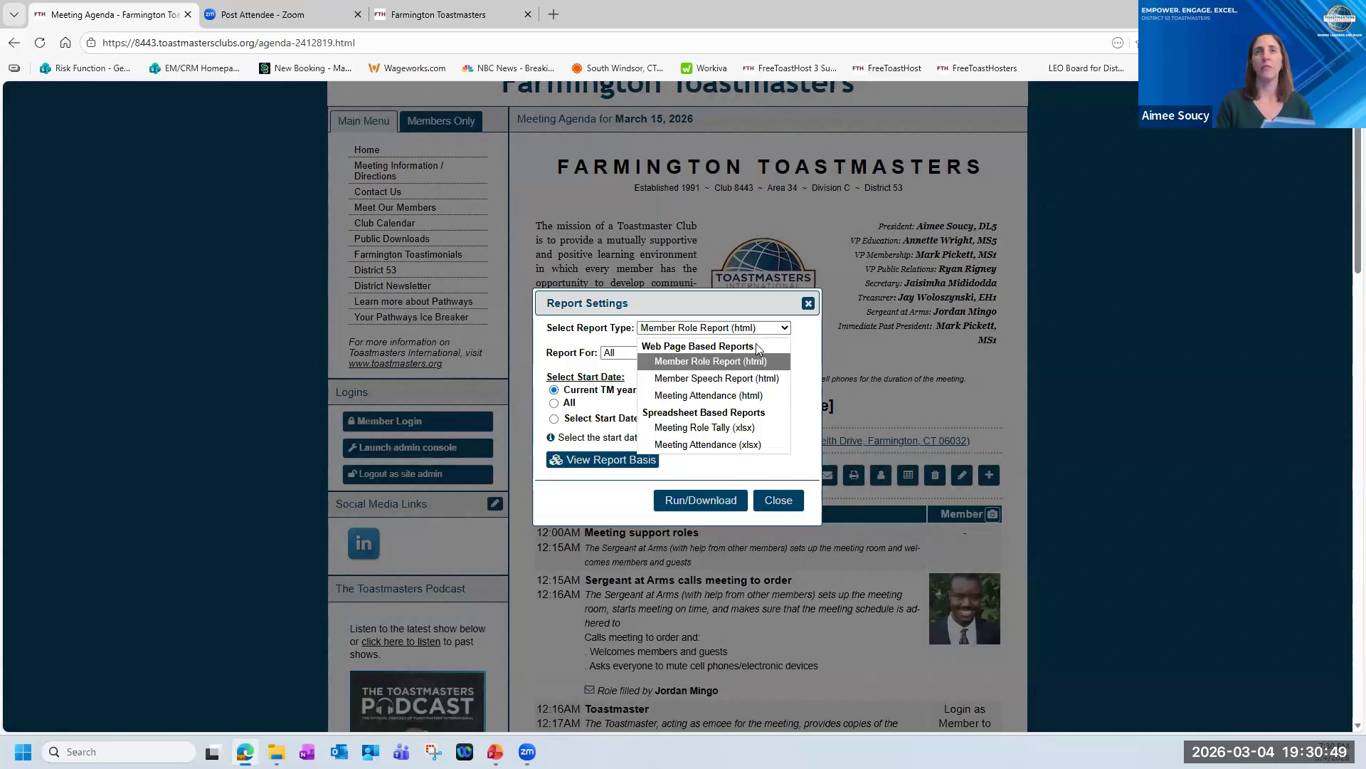
left_click(710, 361)
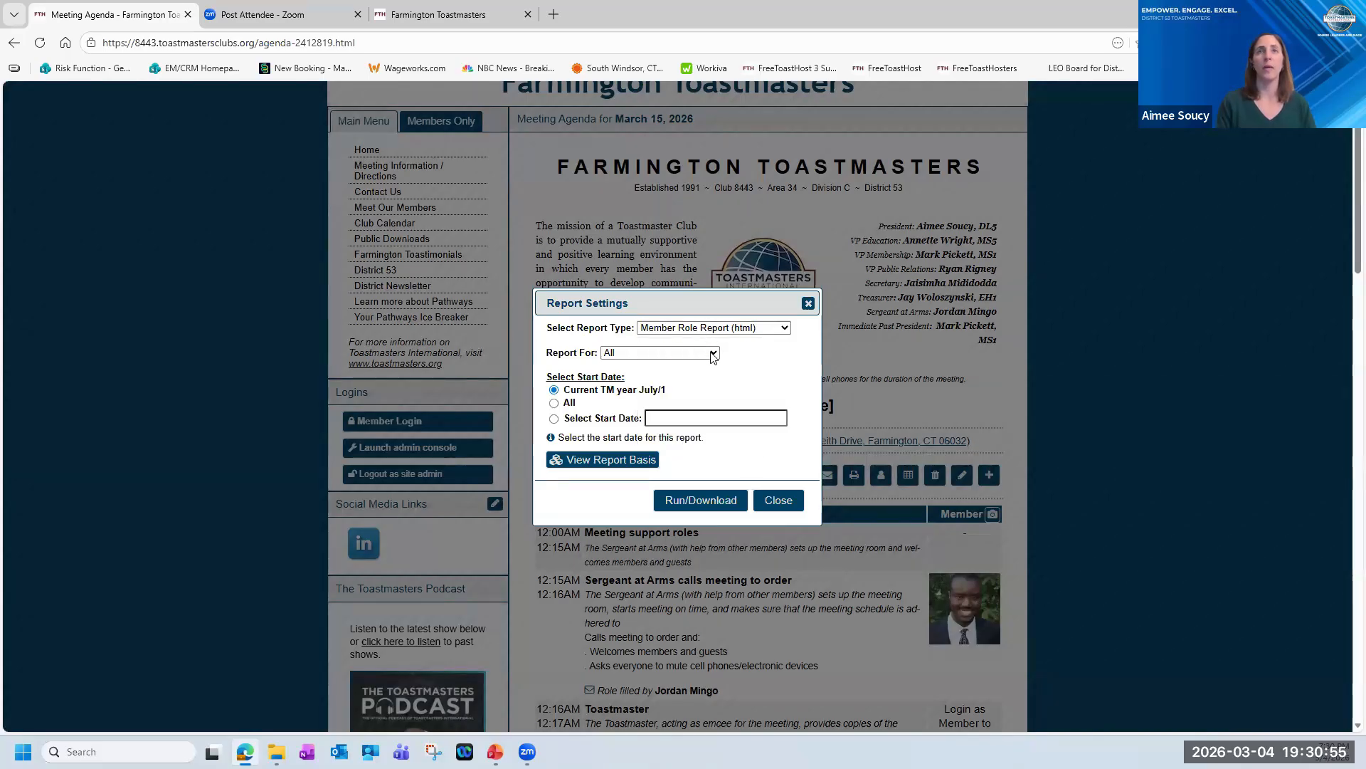
left_click(713, 354)
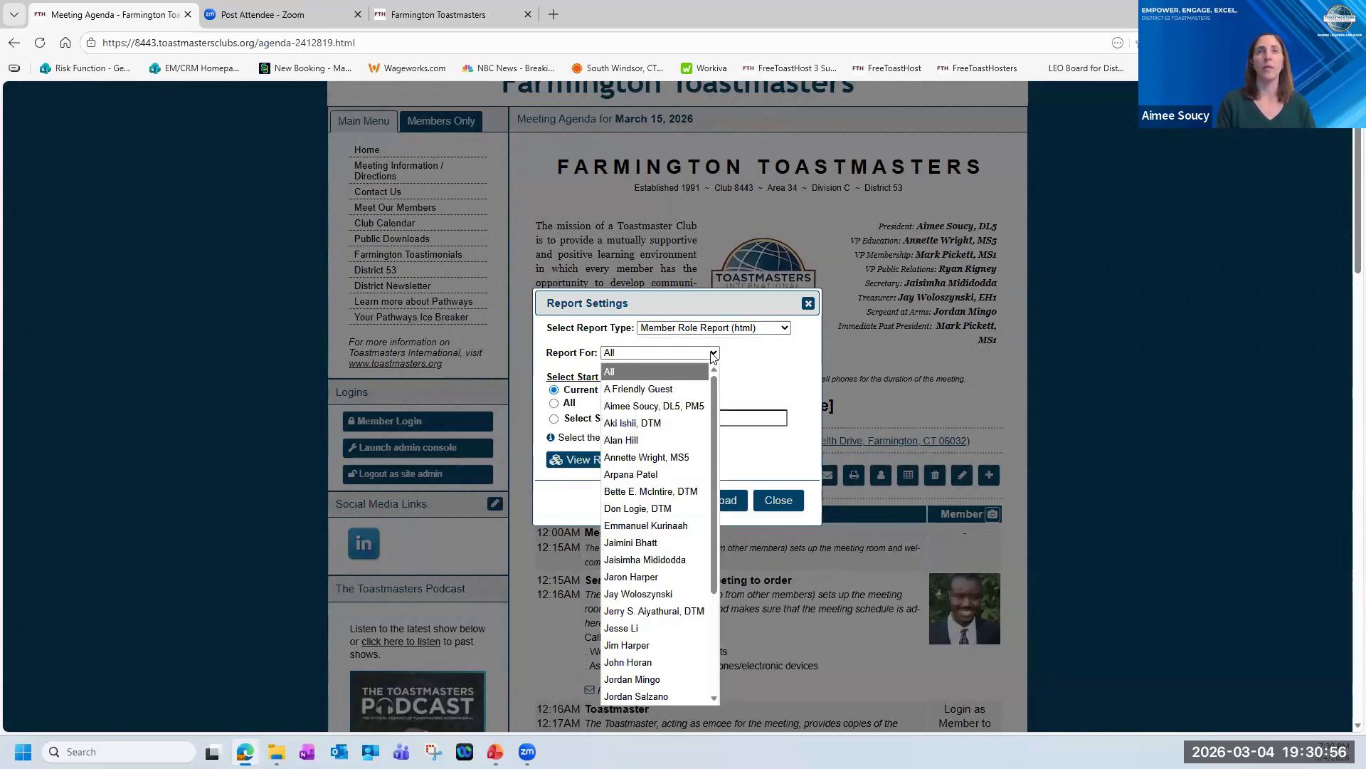
left_click(668, 407)
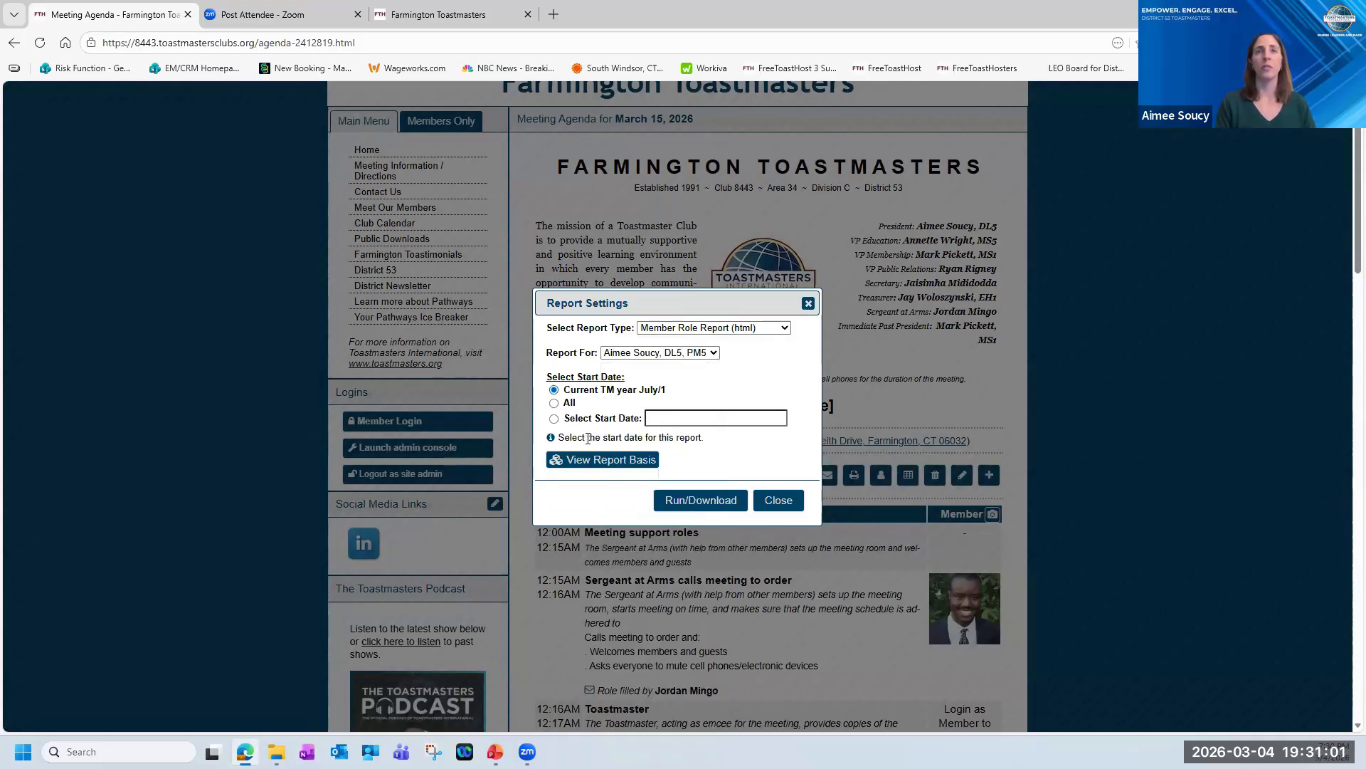
left_click(694, 504)
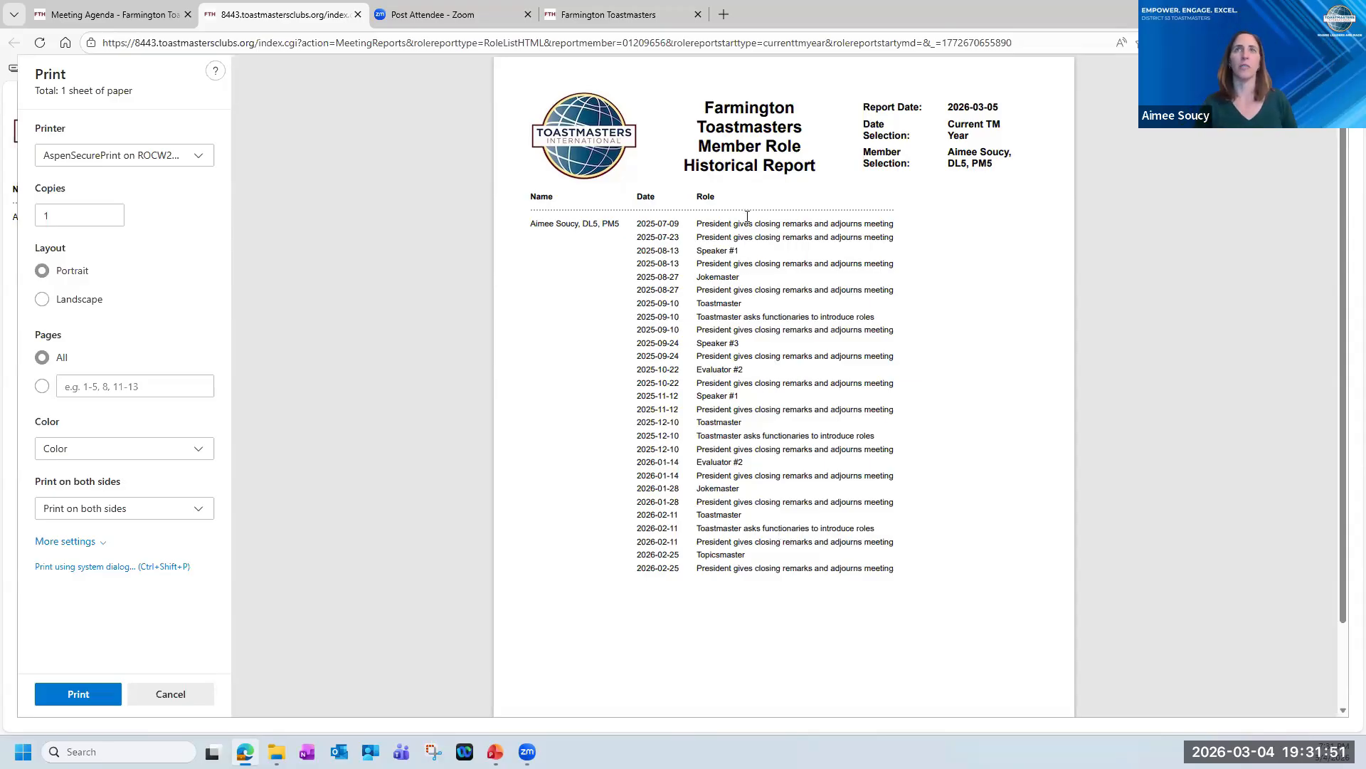
left_click(358, 14)
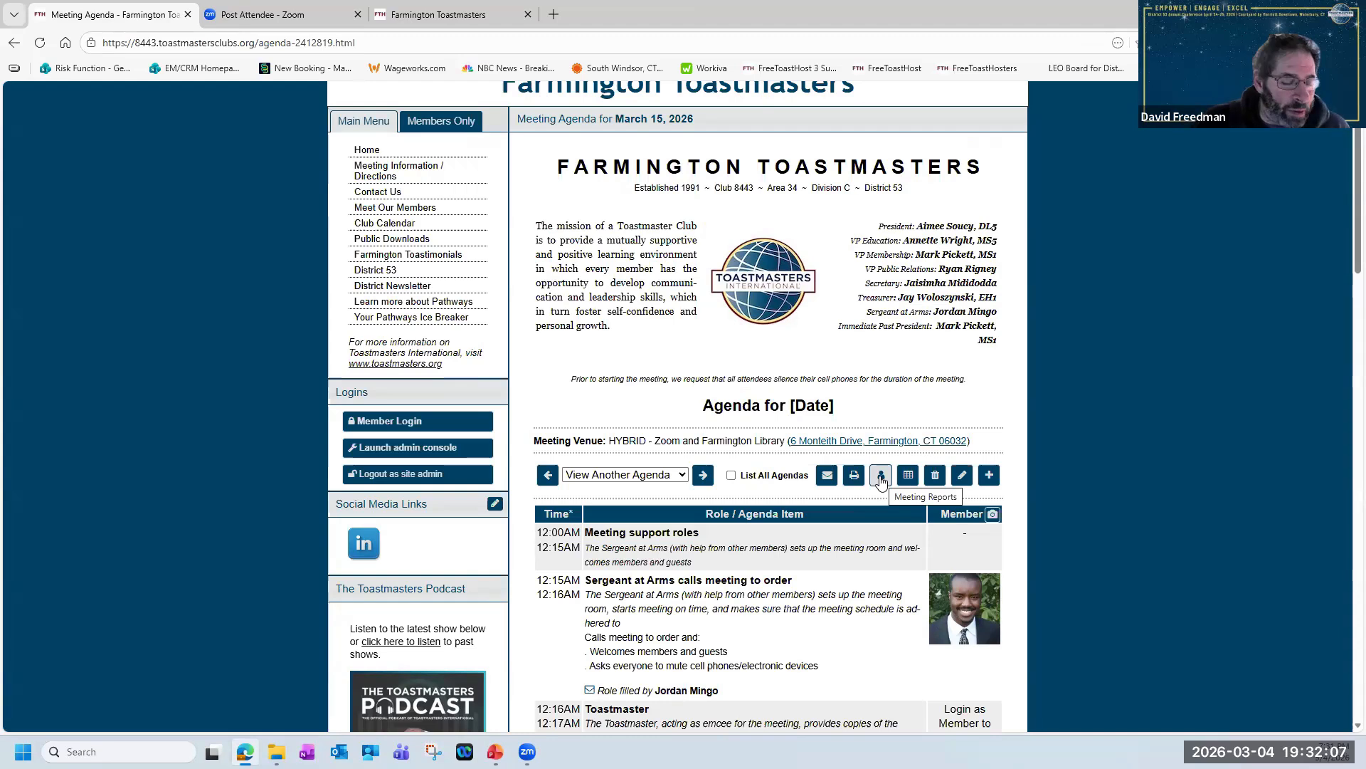
Run a Member Speech Report (html) for the selected club member covering the current TM year, and close it after viewing.
left_click(881, 479)
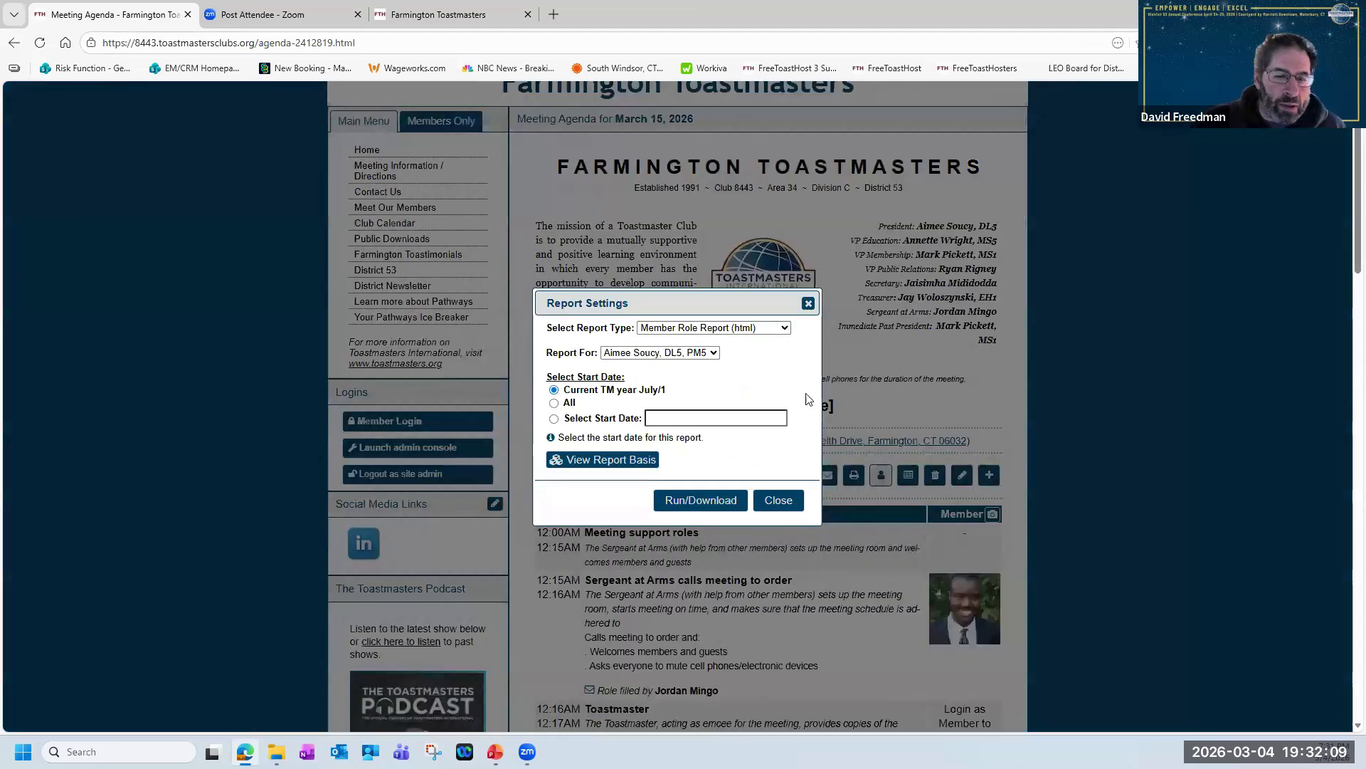
left_click(786, 333)
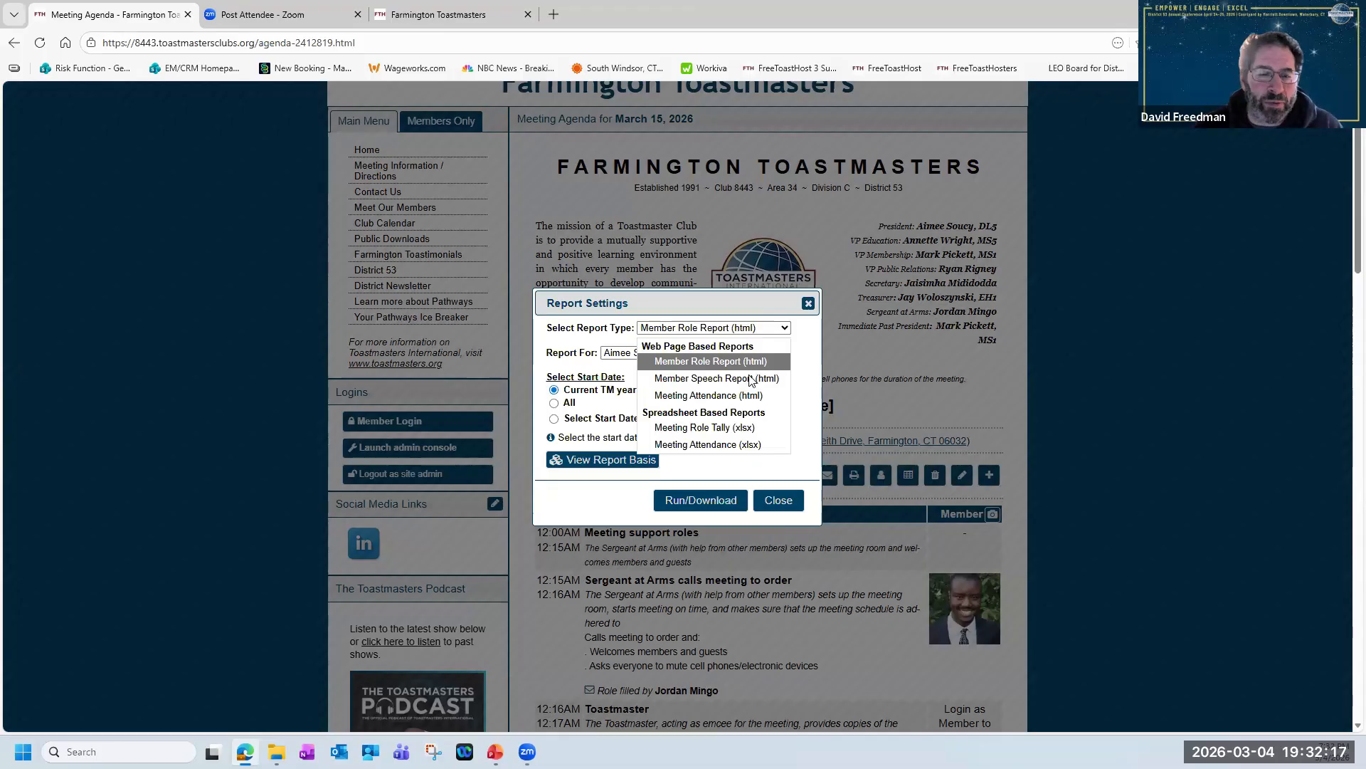
left_click(780, 379)
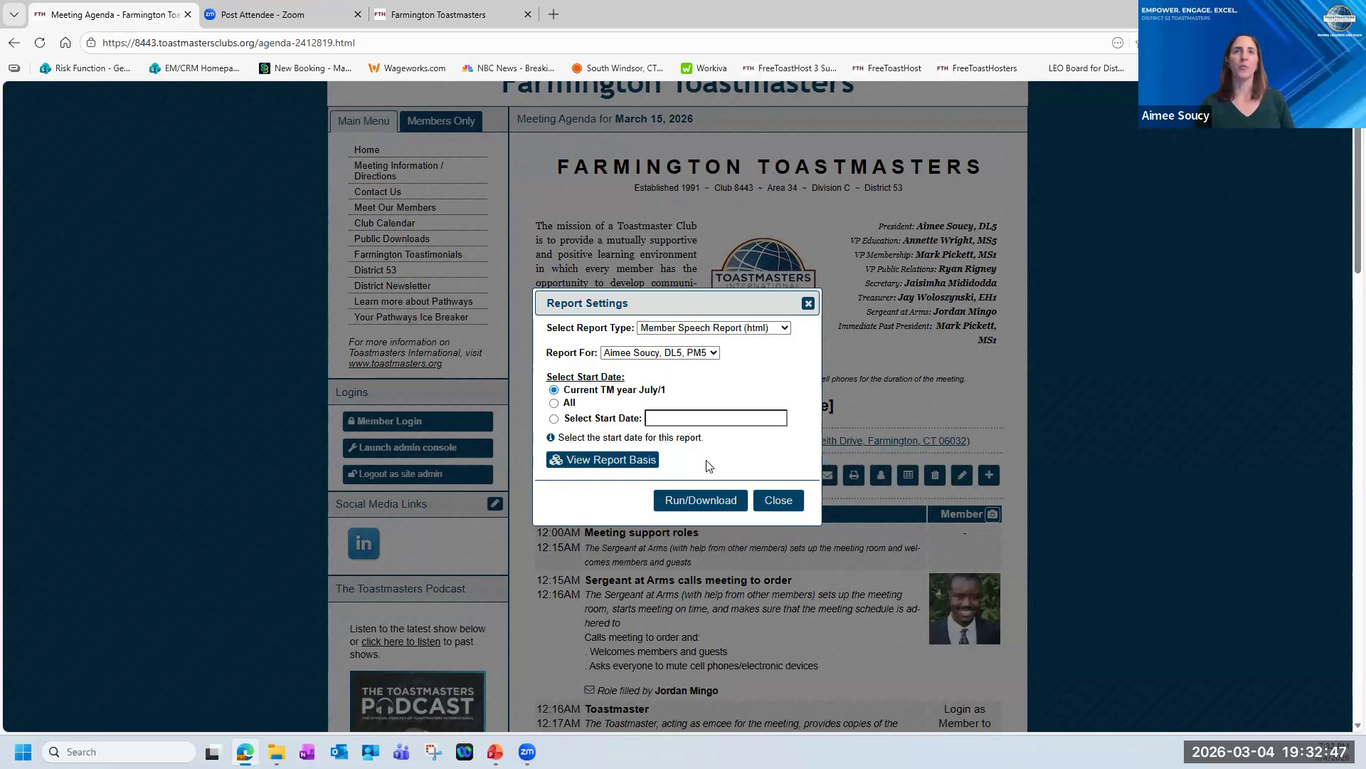
left_click(715, 510)
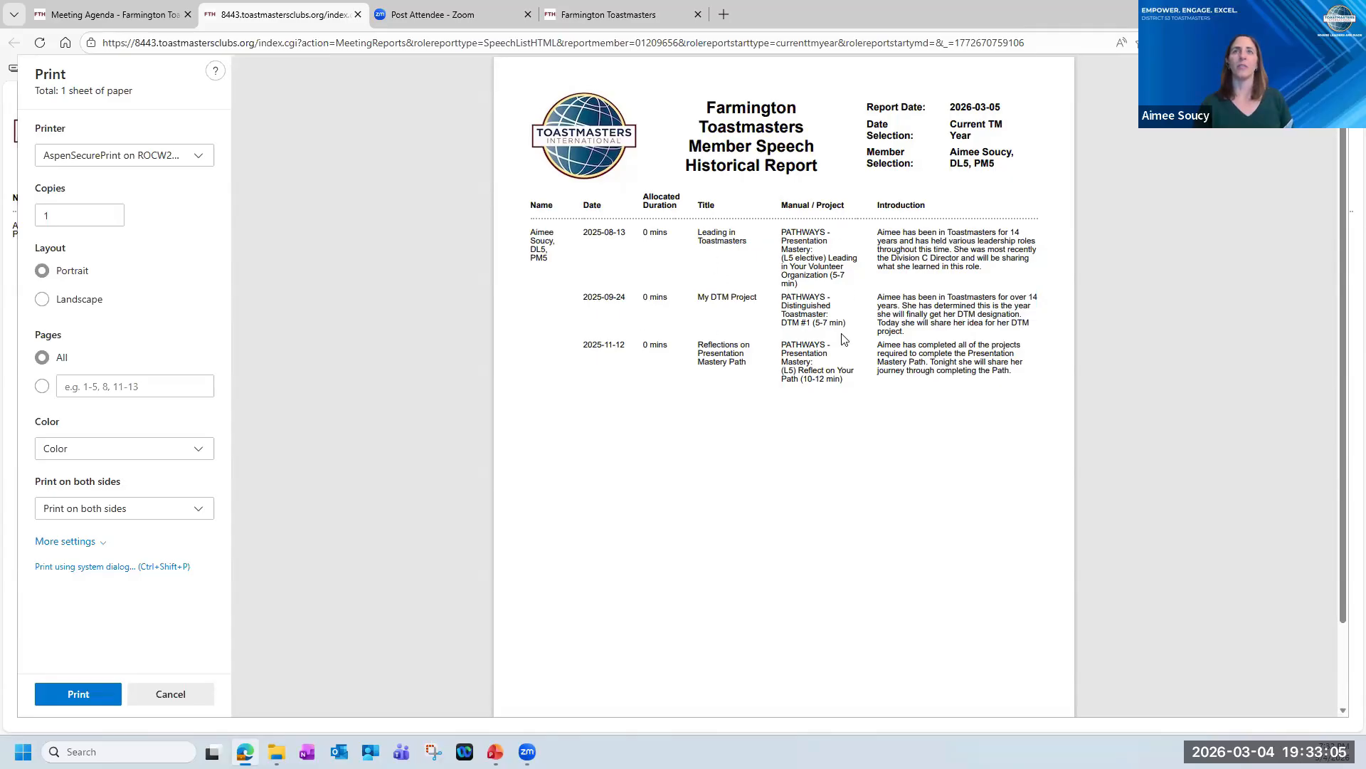
left_click(359, 15)
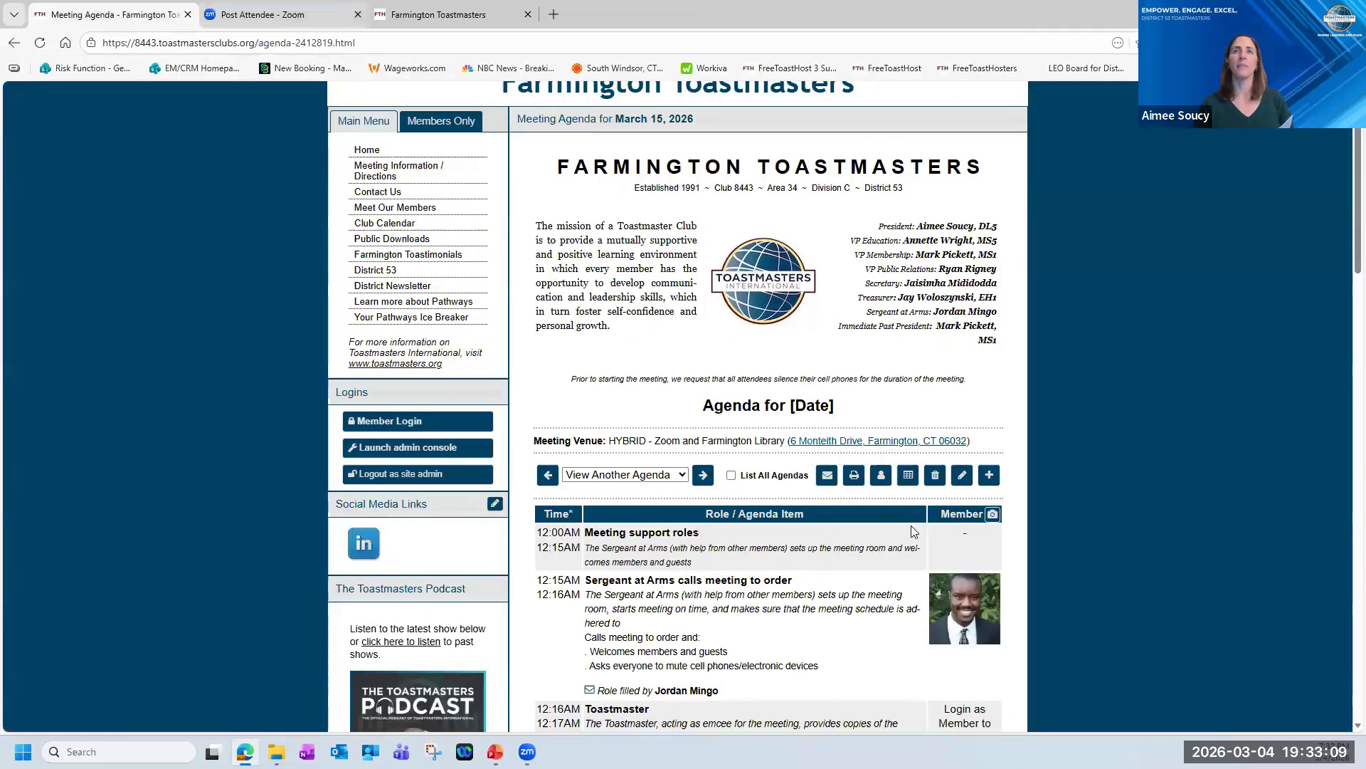
Run a Meeting Attendance (html) report for the selected member covering the current TM year, review its pages, and close it.
left_click(881, 481)
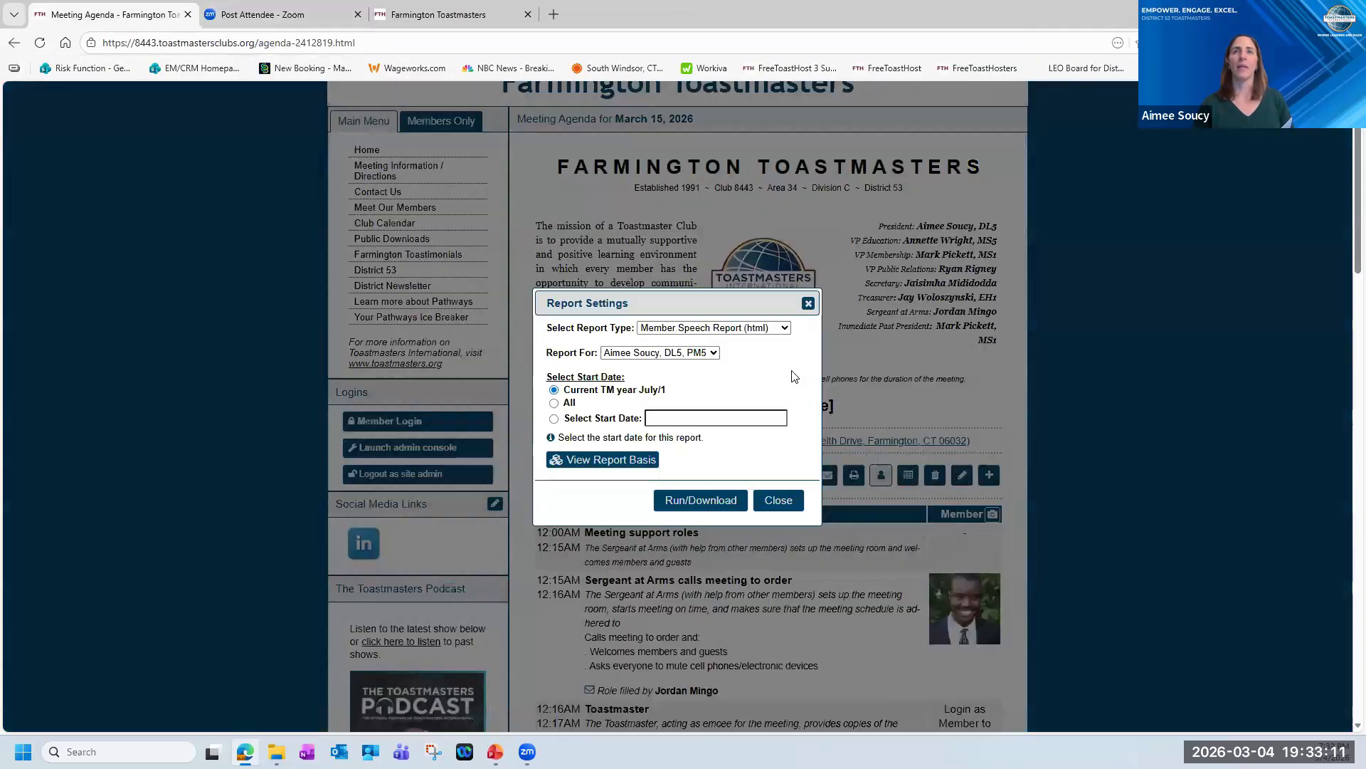
left_click(786, 328)
left_click(729, 395)
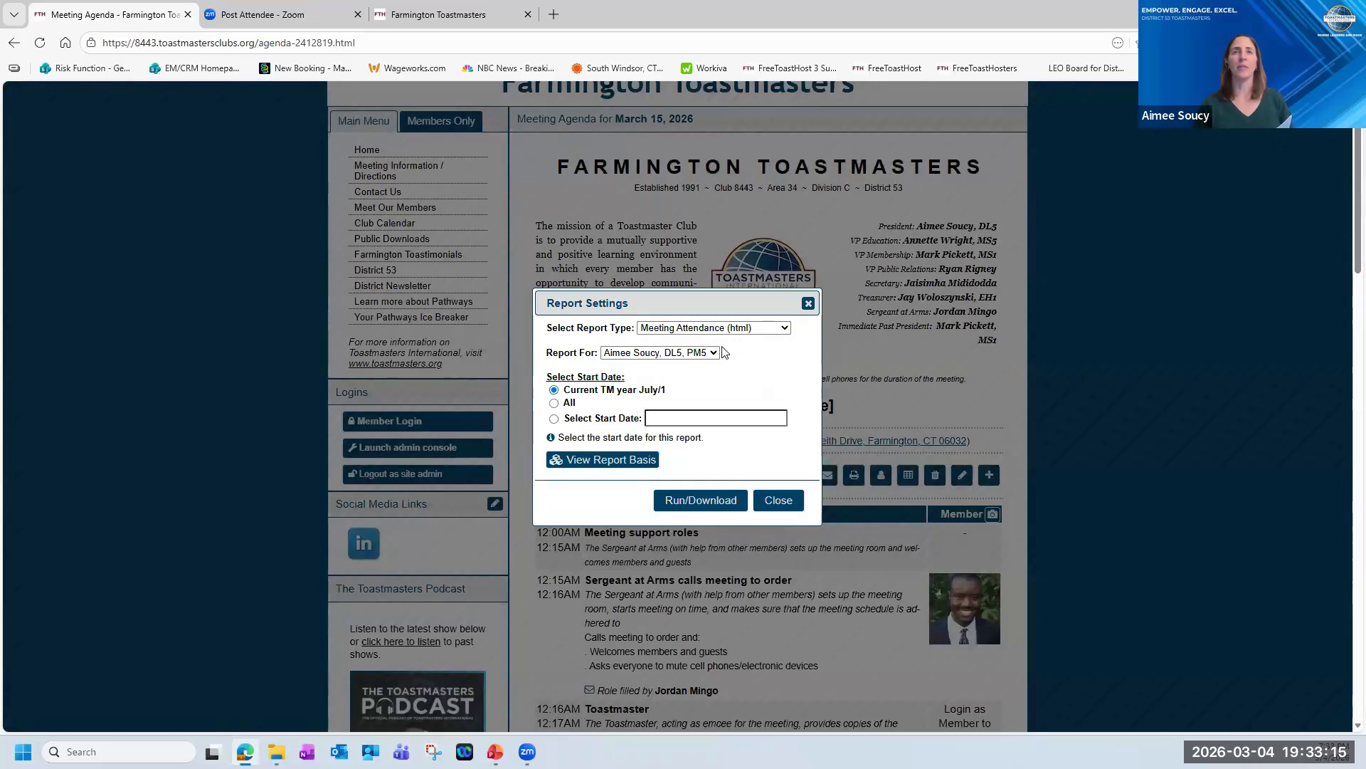
left_click(703, 500)
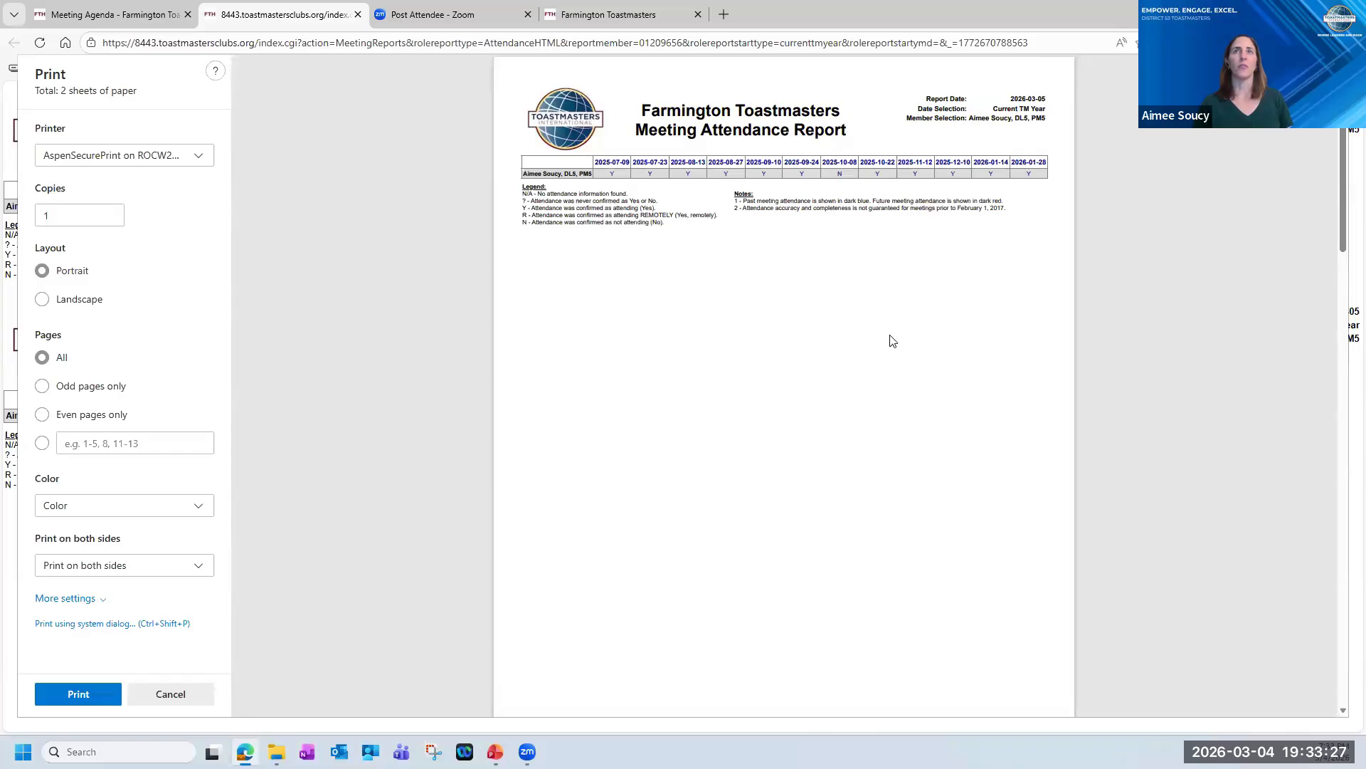
scroll(899, 367, "down", 8)
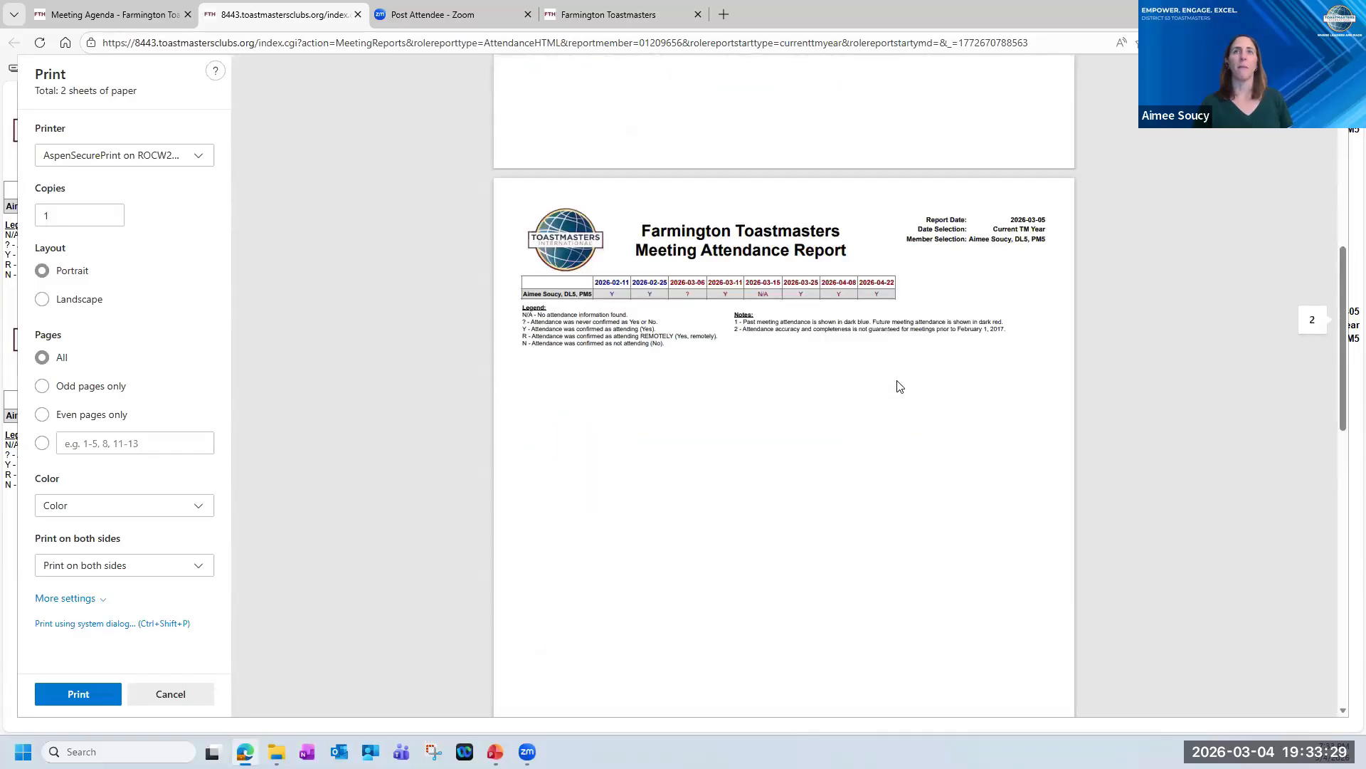
scroll(899, 386, "up", 1)
scroll(898, 386, "up", 8)
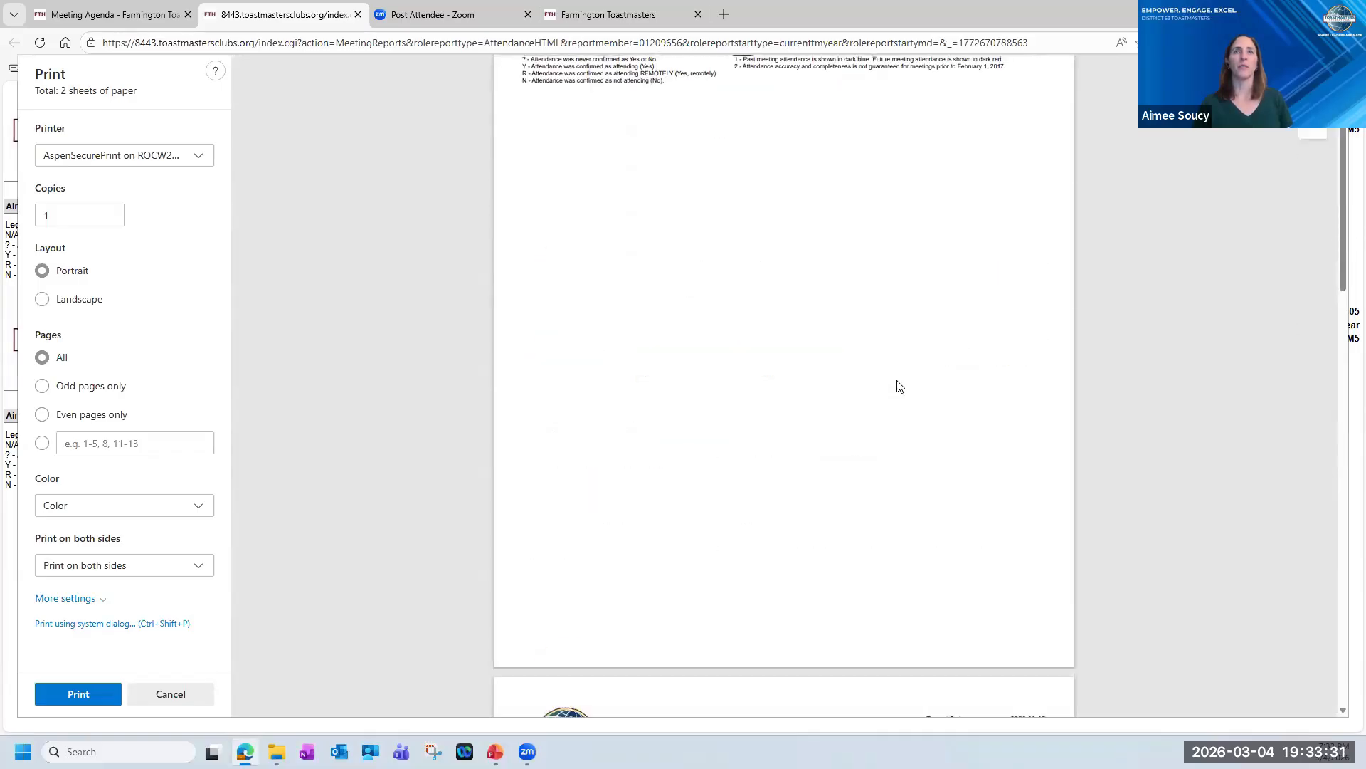
scroll(898, 335, "down", 7)
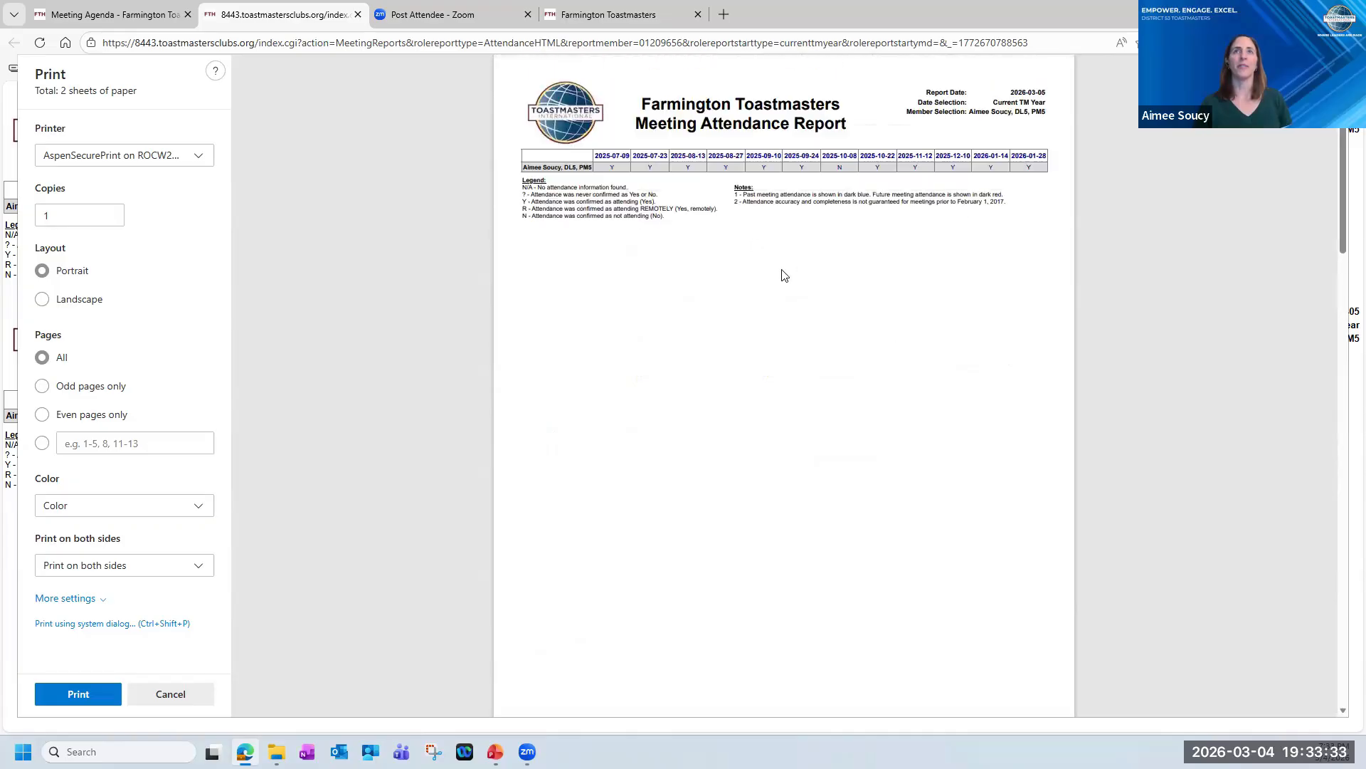
scroll(780, 358, "up", 3)
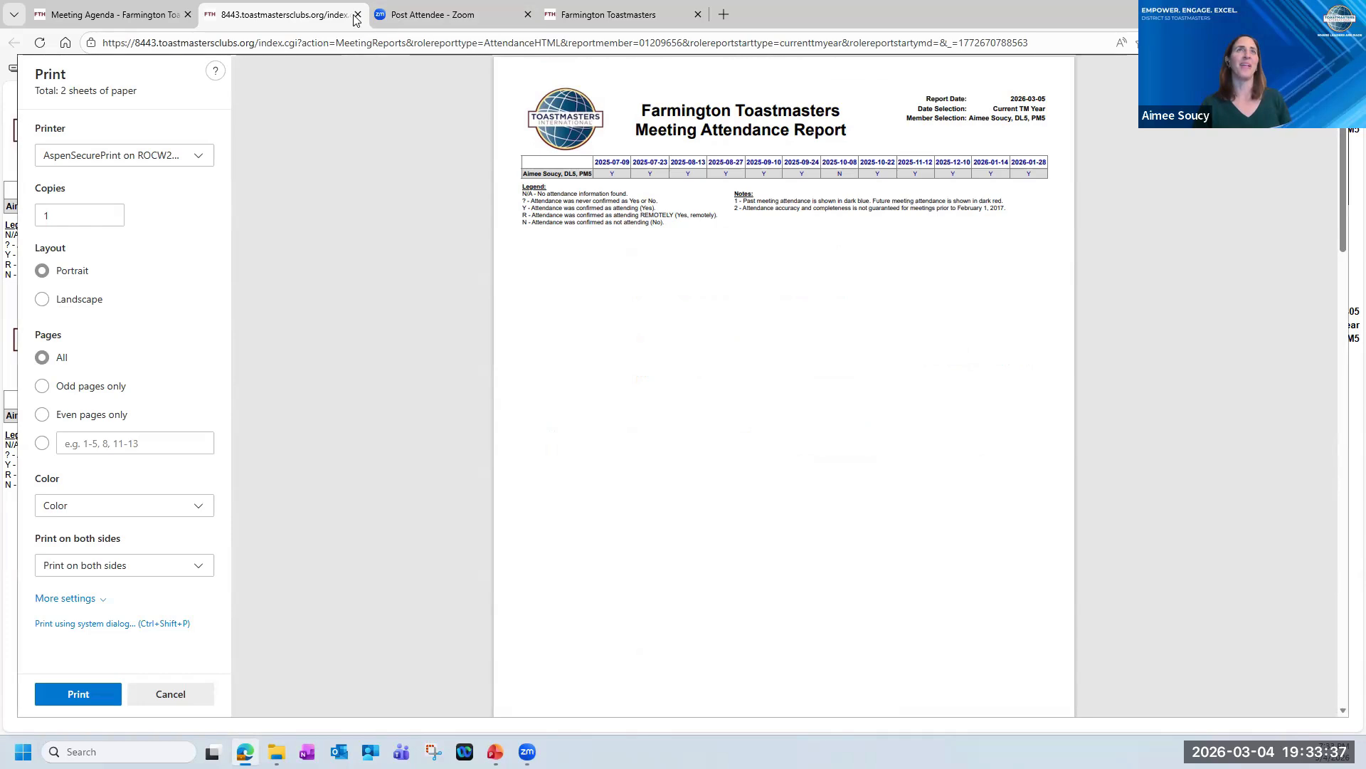
key("ctrl+w")
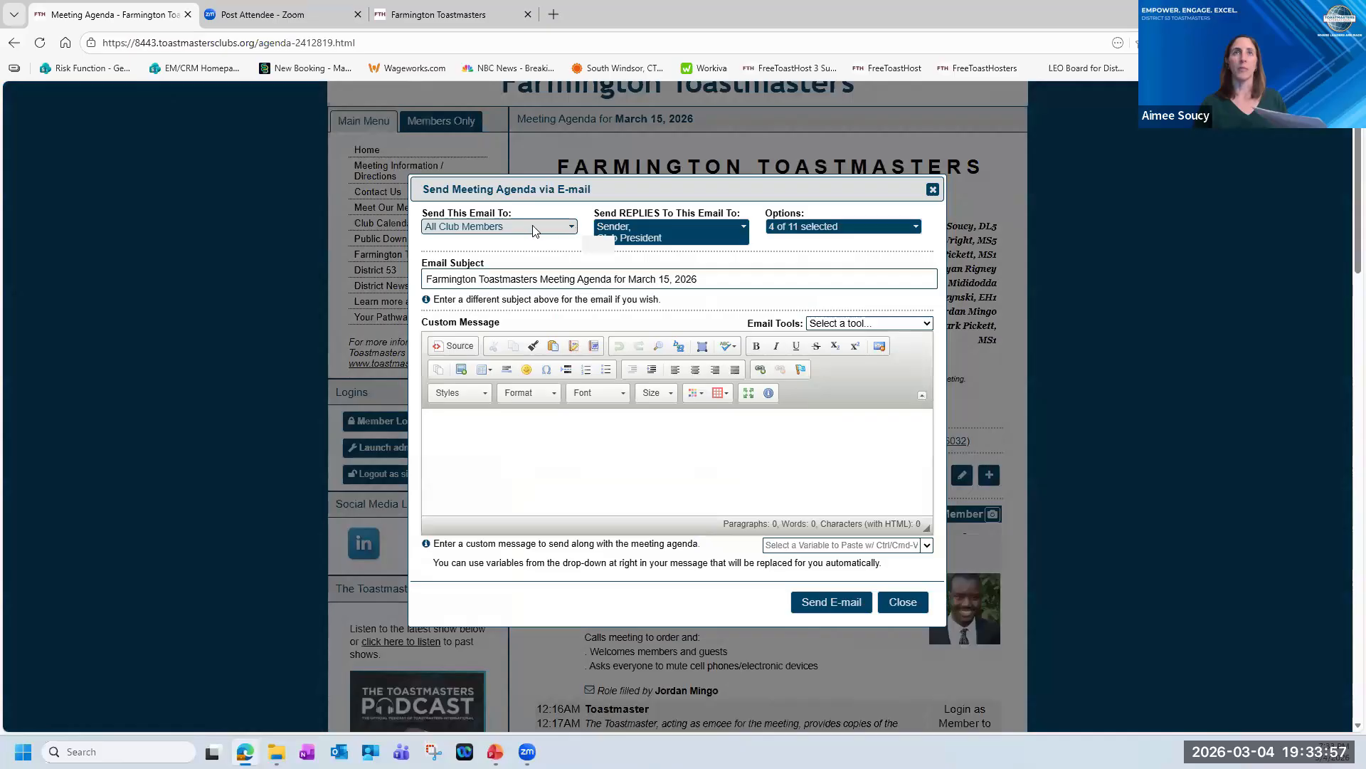
Review the recipient, reply, subject and custom message settings for e-mailing the March 15, 2026 agenda, and close the form without sending.
left_click(523, 469)
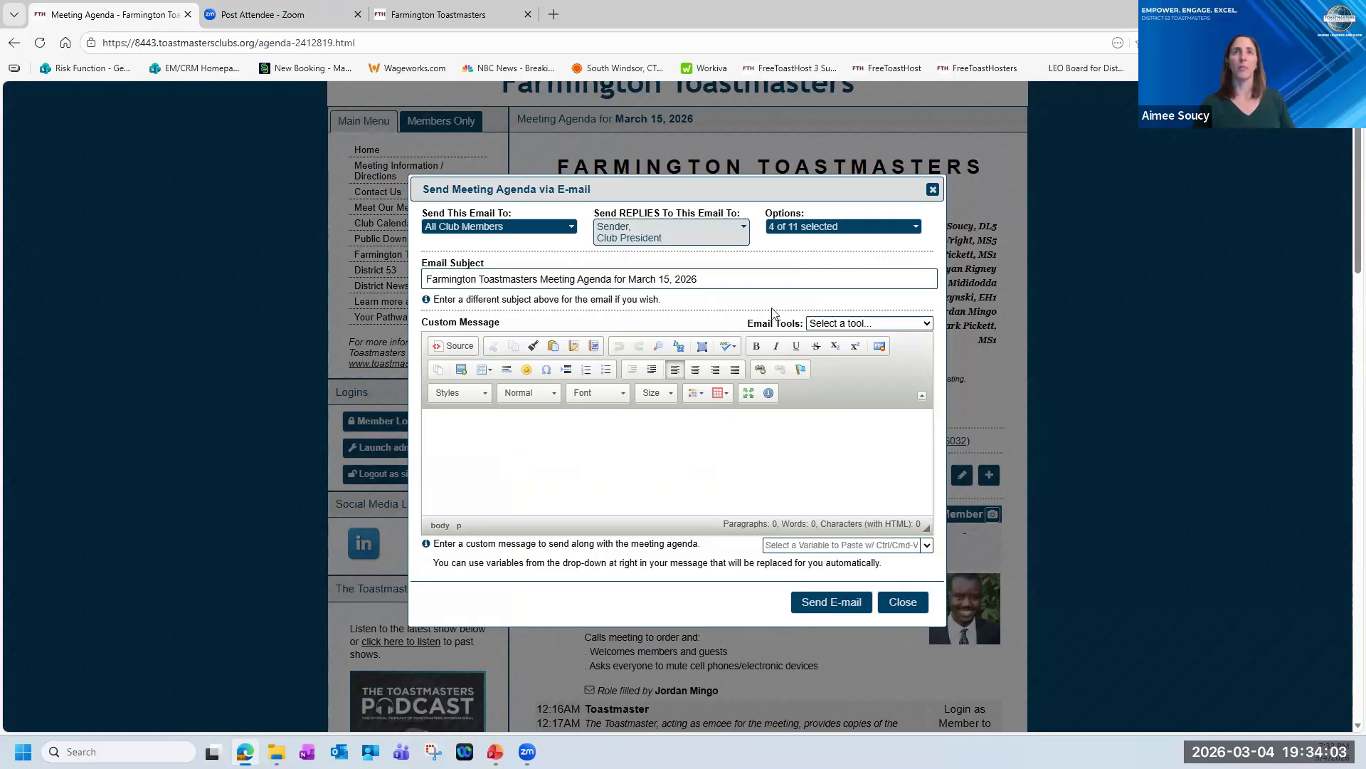
left_click(902, 602)
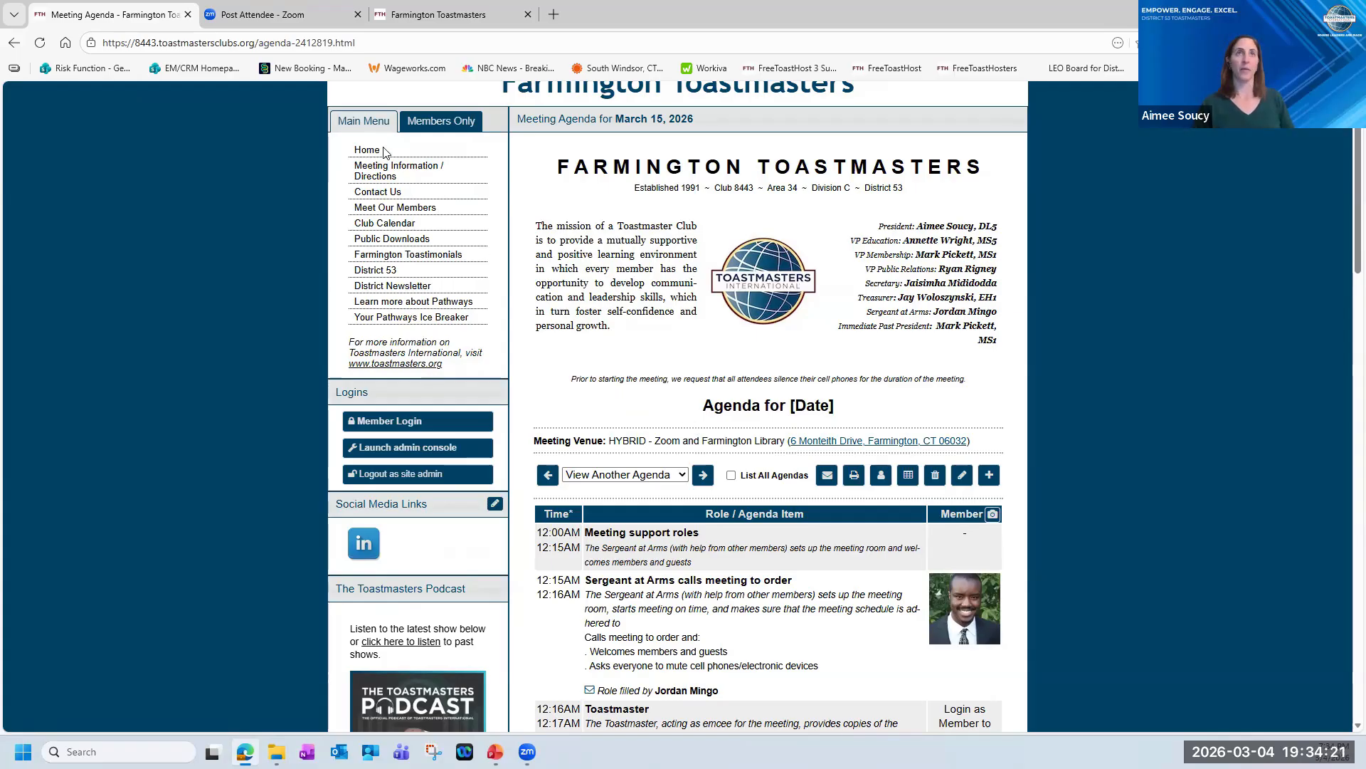
Open the club calendar page of the Farmington Toastmasters site.
left_click(387, 224)
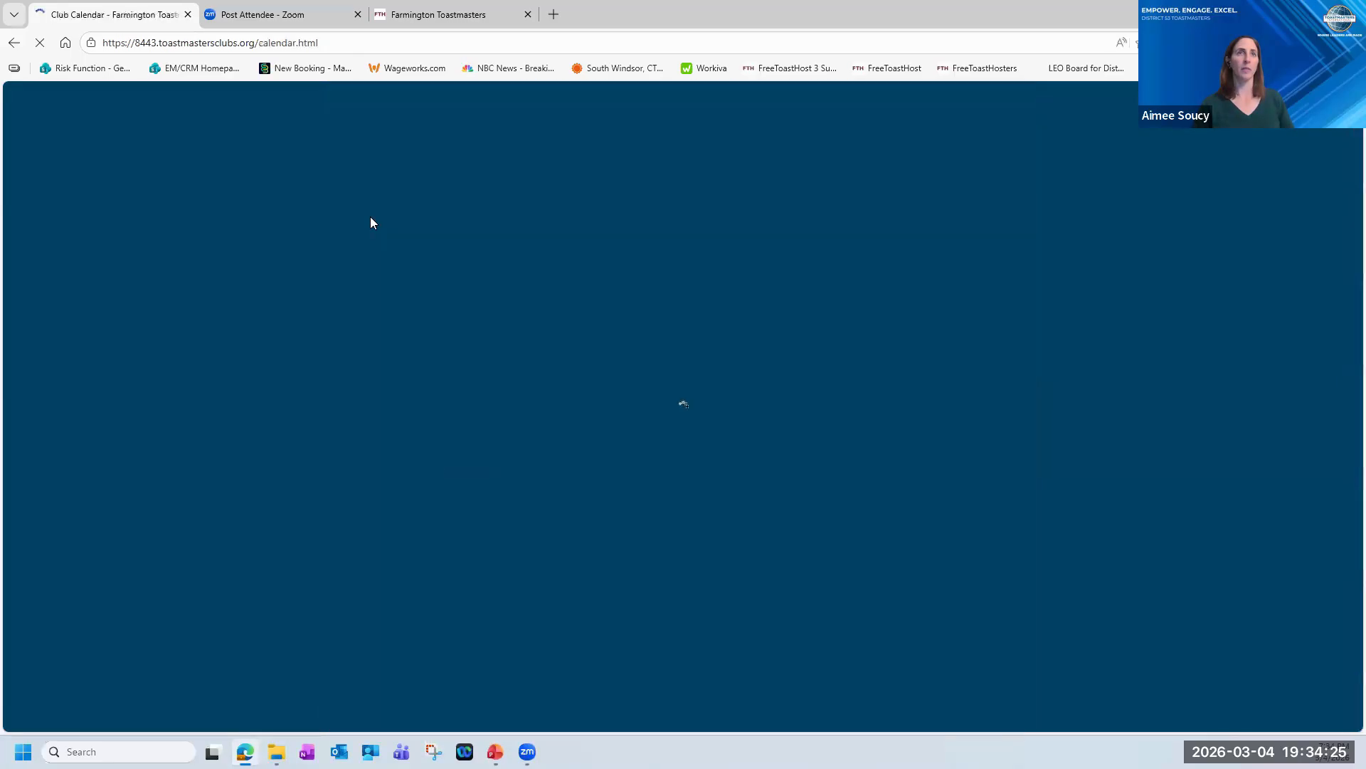
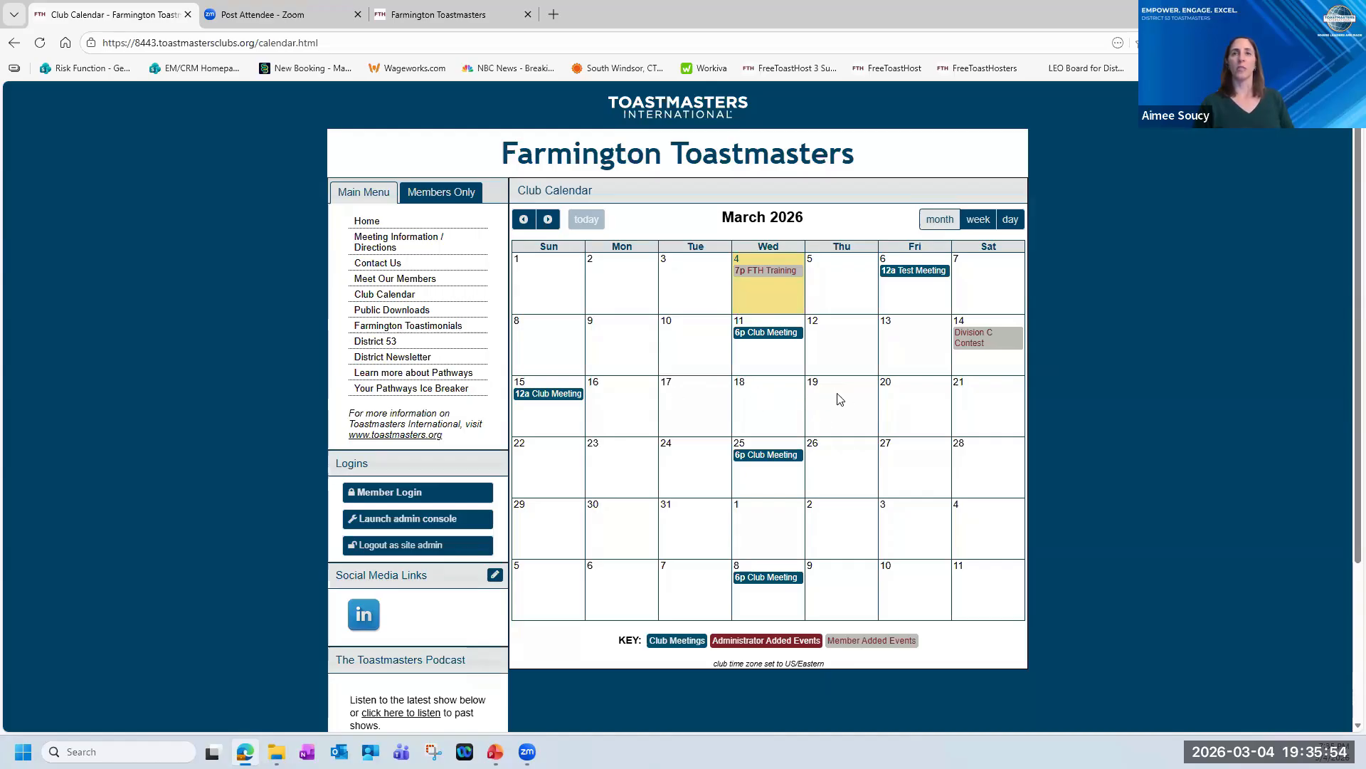
Review the new-event form for March 19, including its recurring options, and close it without creating an event.
left_click(839, 397)
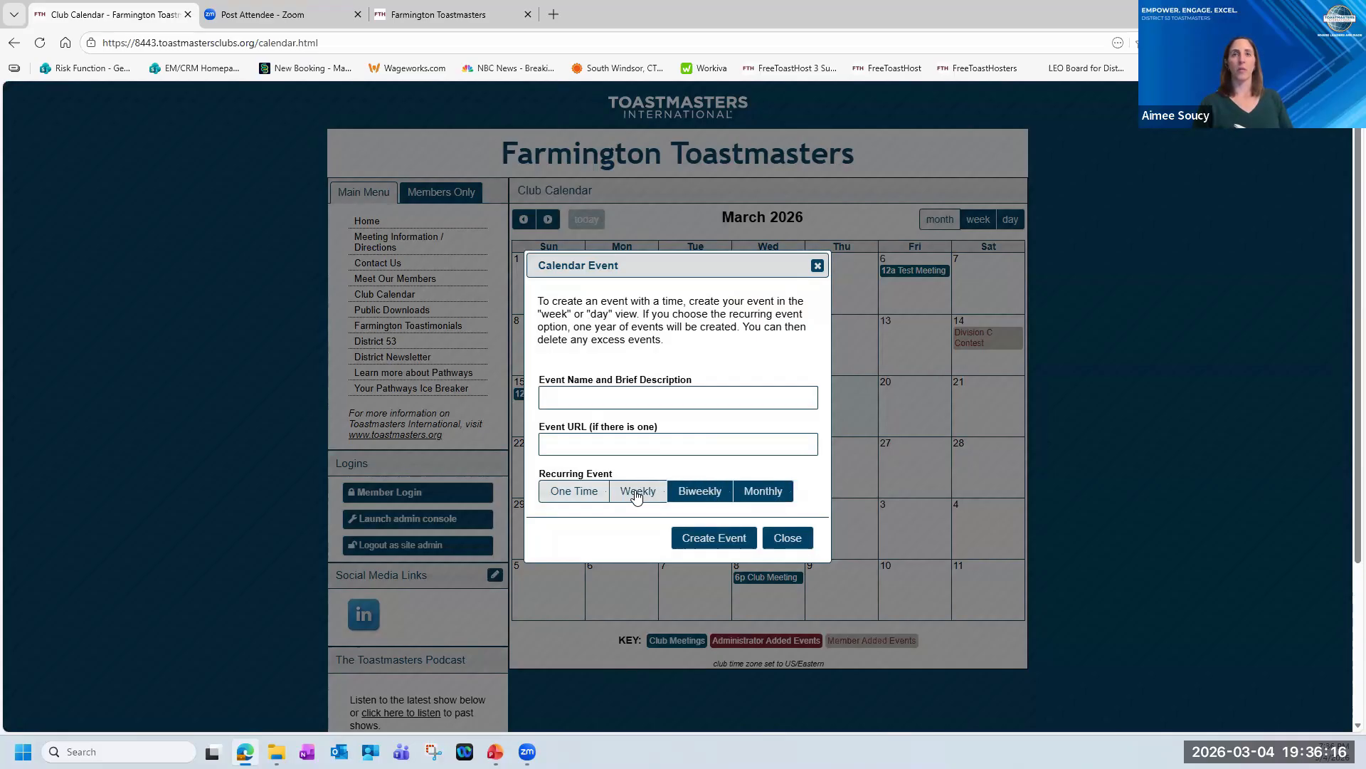
left_click(797, 541)
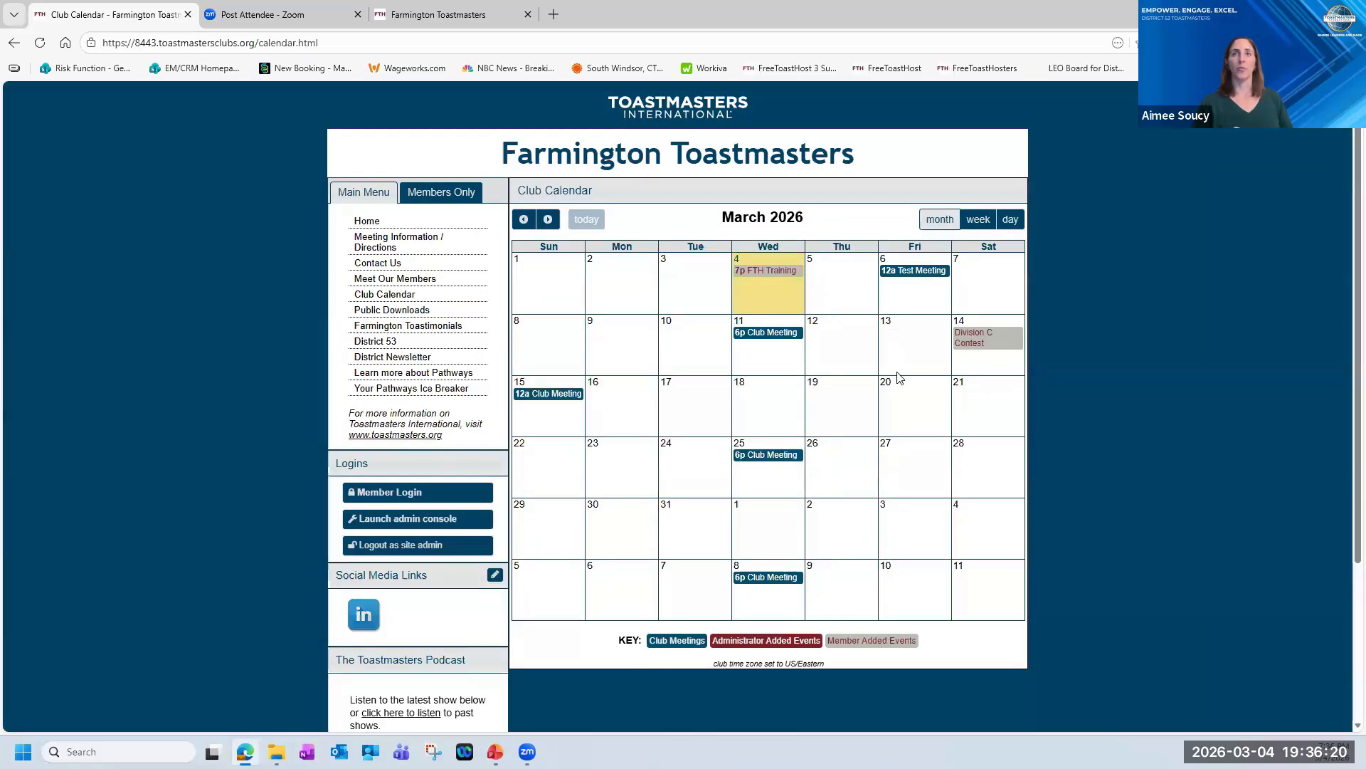
Create a one-time event named "test" at 11am on Thursday, March 5 in the week view, and extend it to 1pm.
left_click(977, 221)
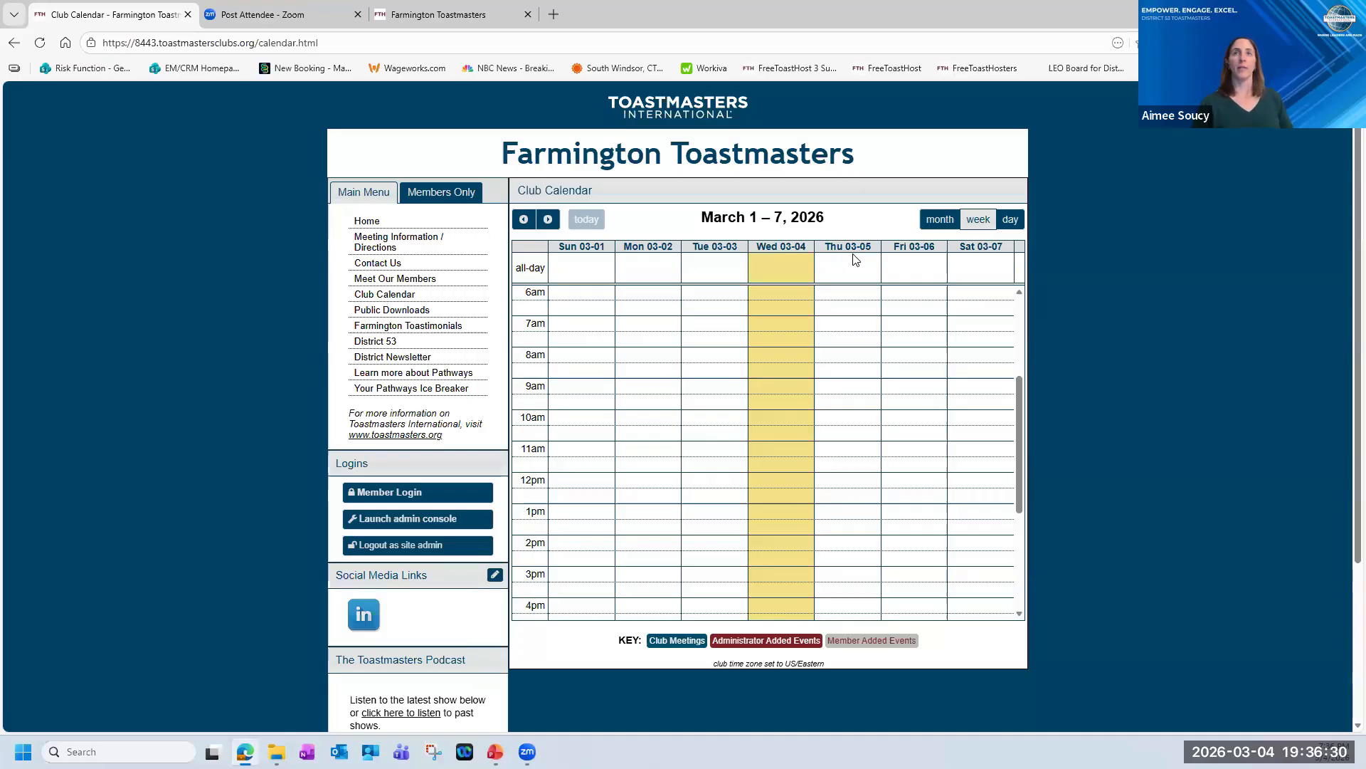
left_click(845, 455)
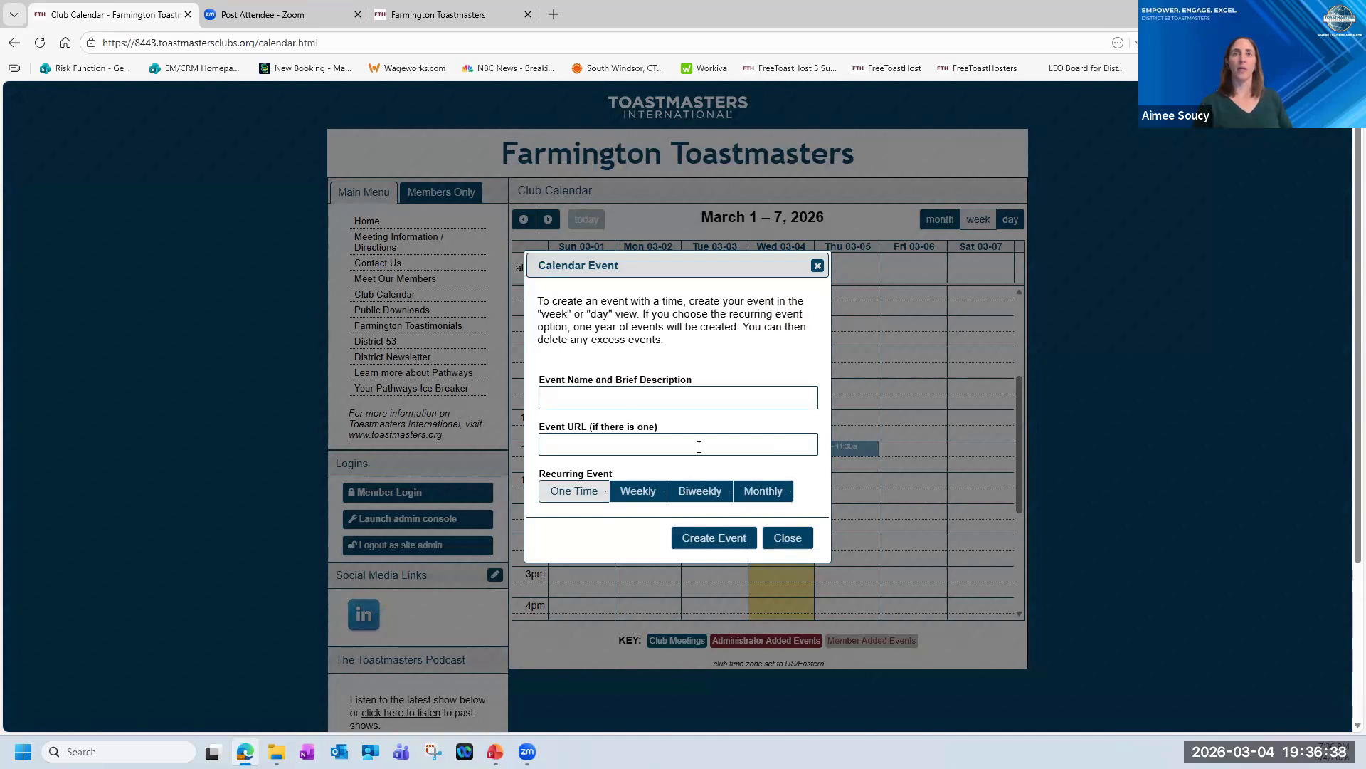
left_click(681, 392)
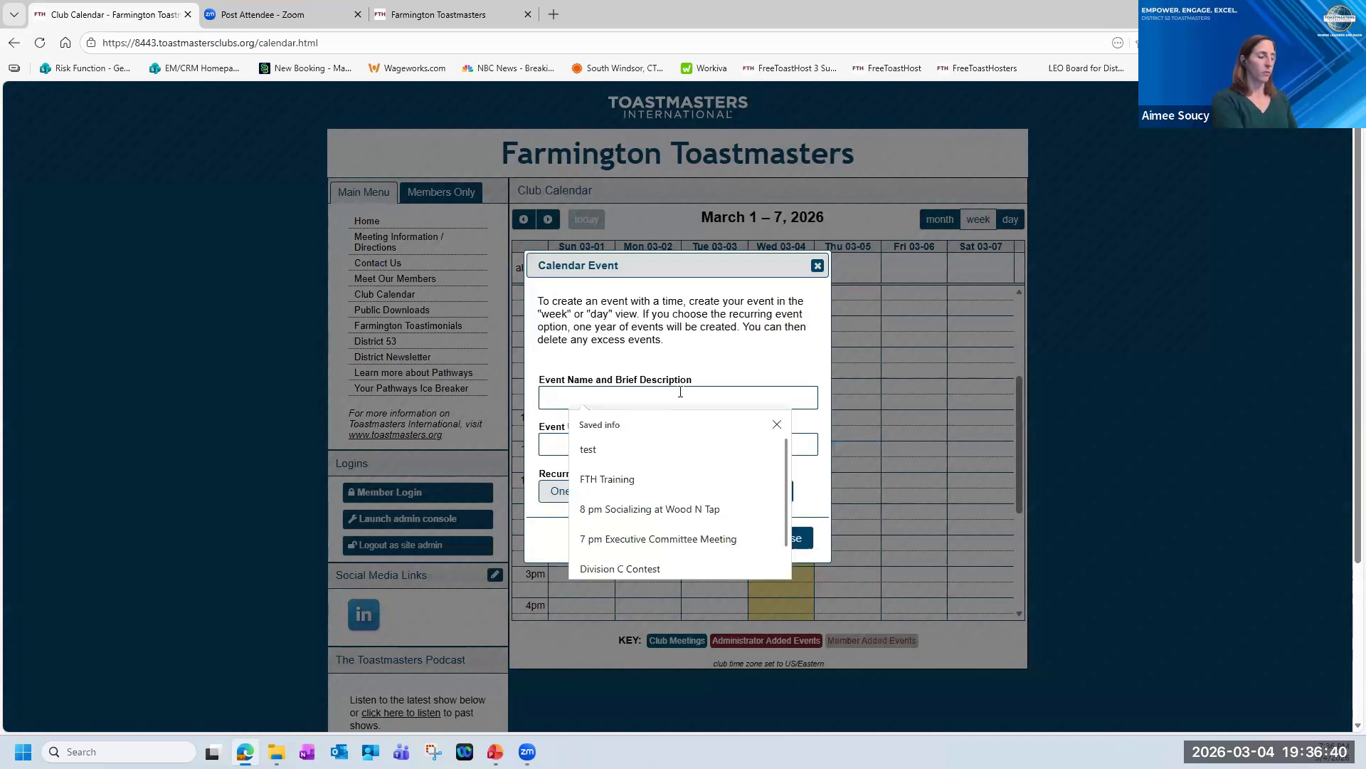
left_click(631, 450)
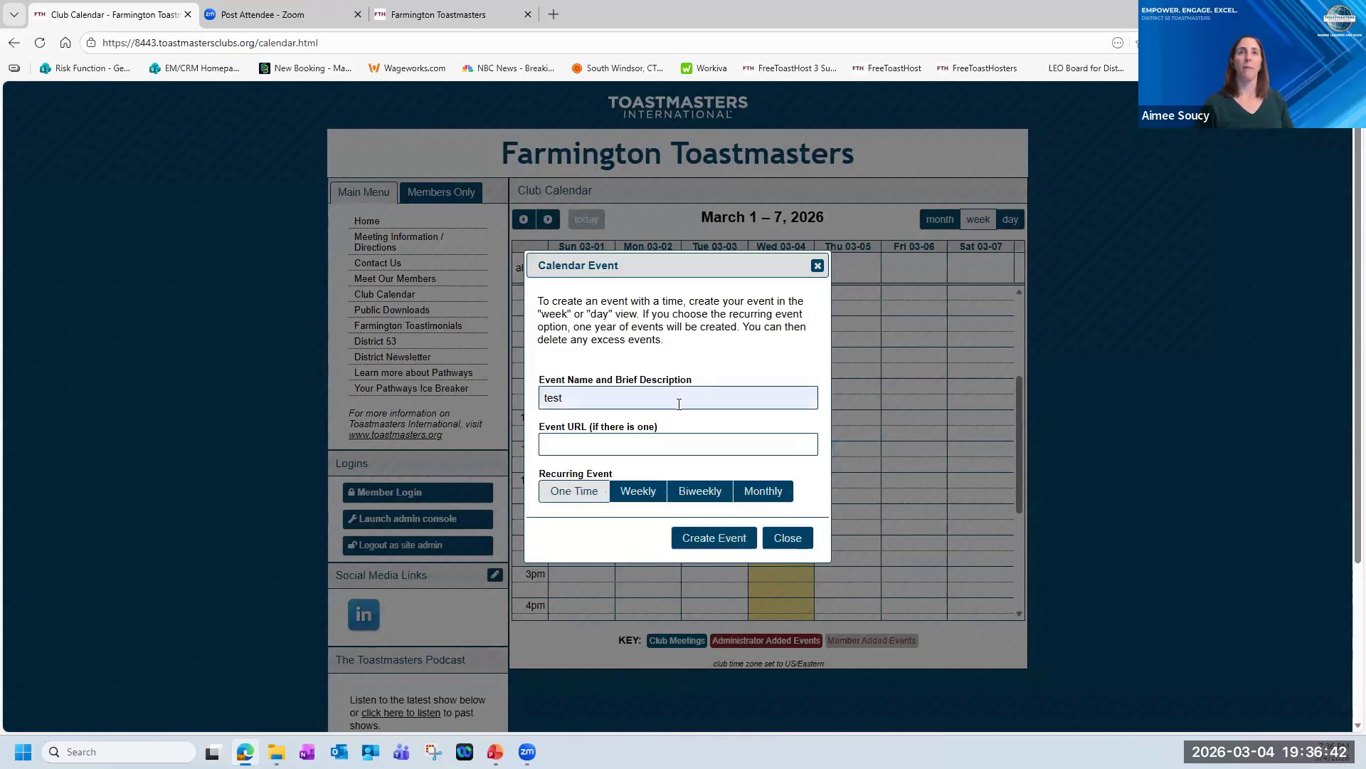
left_click(737, 546)
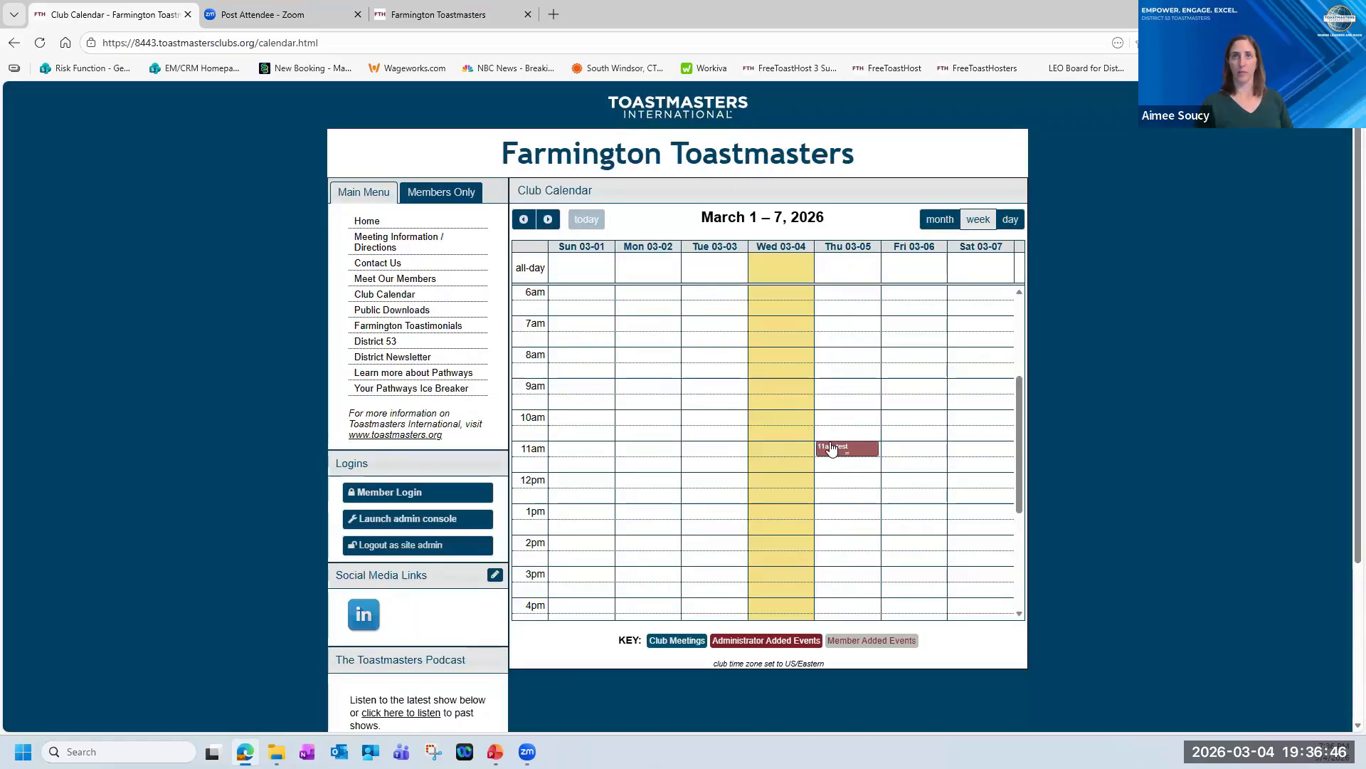
left_click_drag(837, 455, 837, 502)
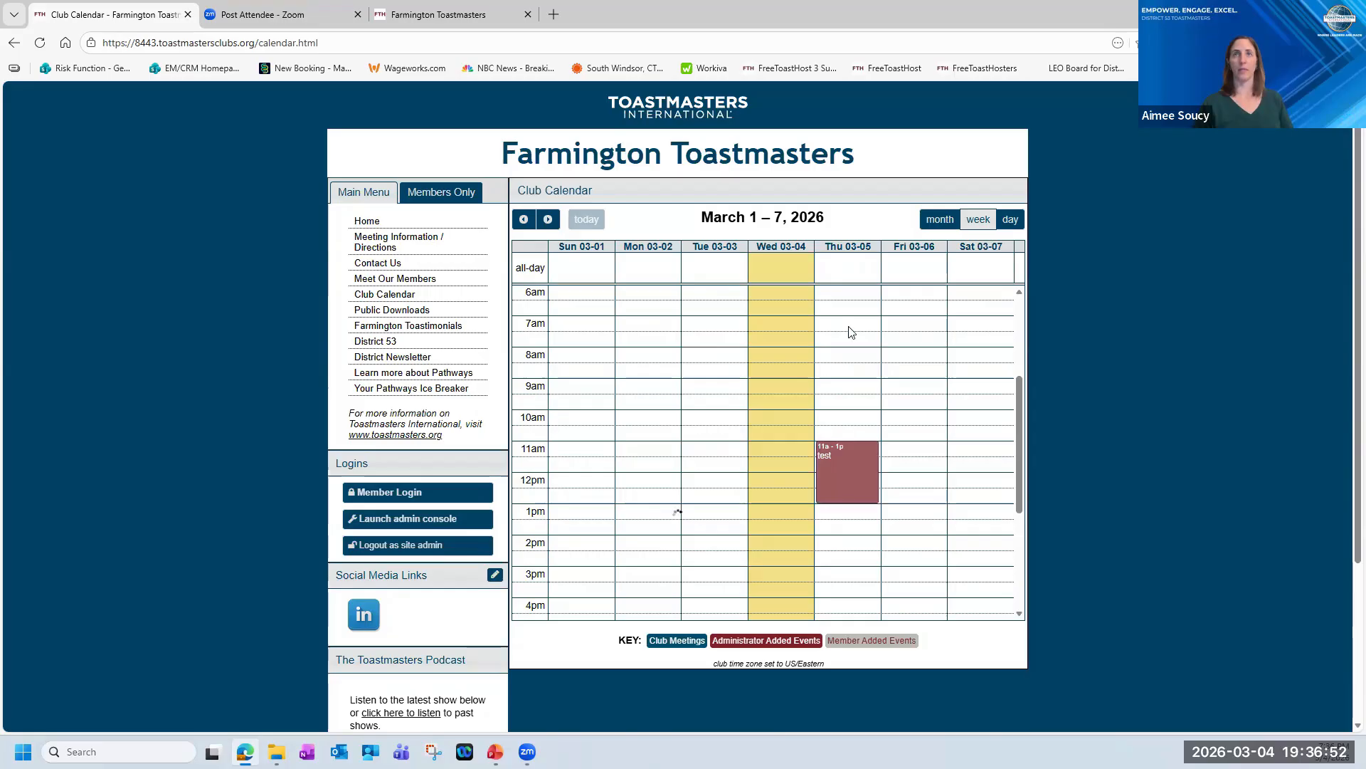
View the new-event form for 8am on March 8, 2026 in the day view, close it without creating an event, and return to the month view.
left_click(1012, 220)
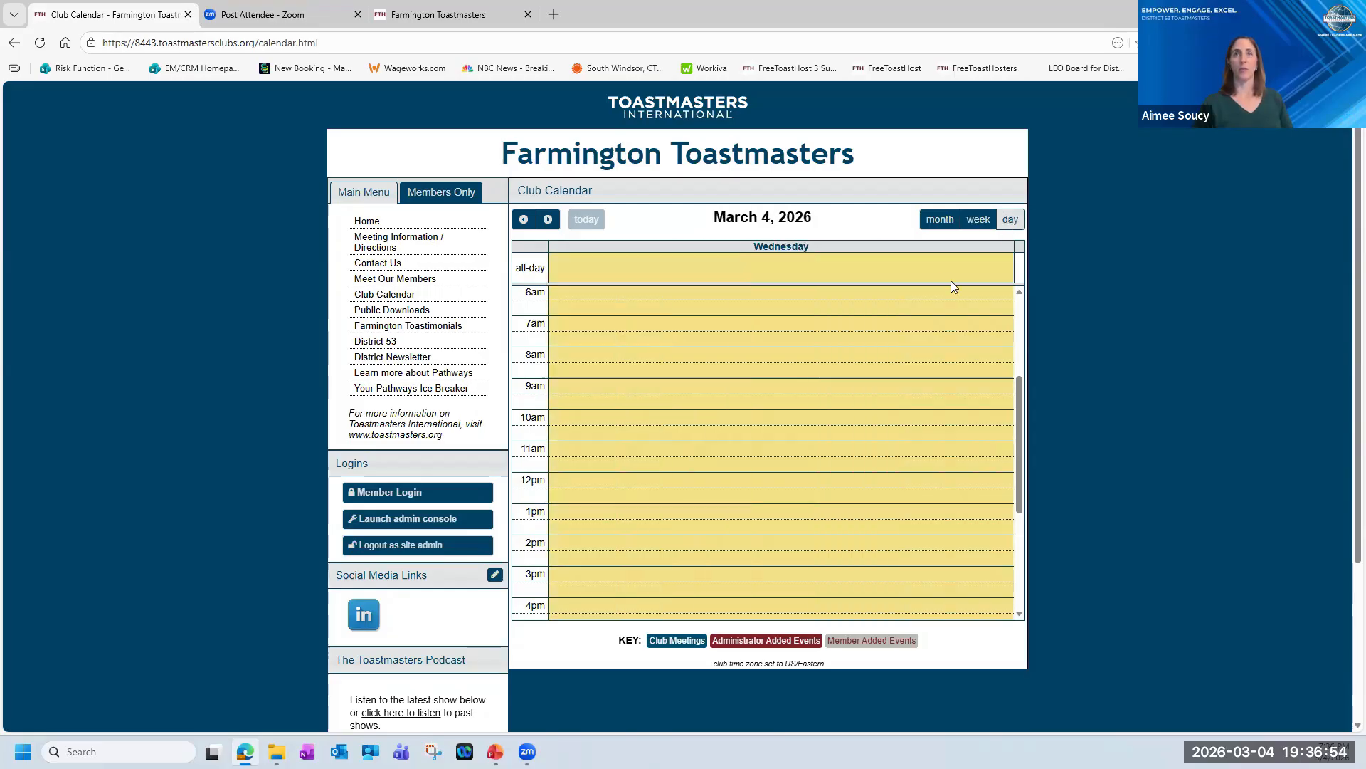
left_click(548, 220)
left_click(548, 220)
left_click(548, 219)
left_click(548, 219)
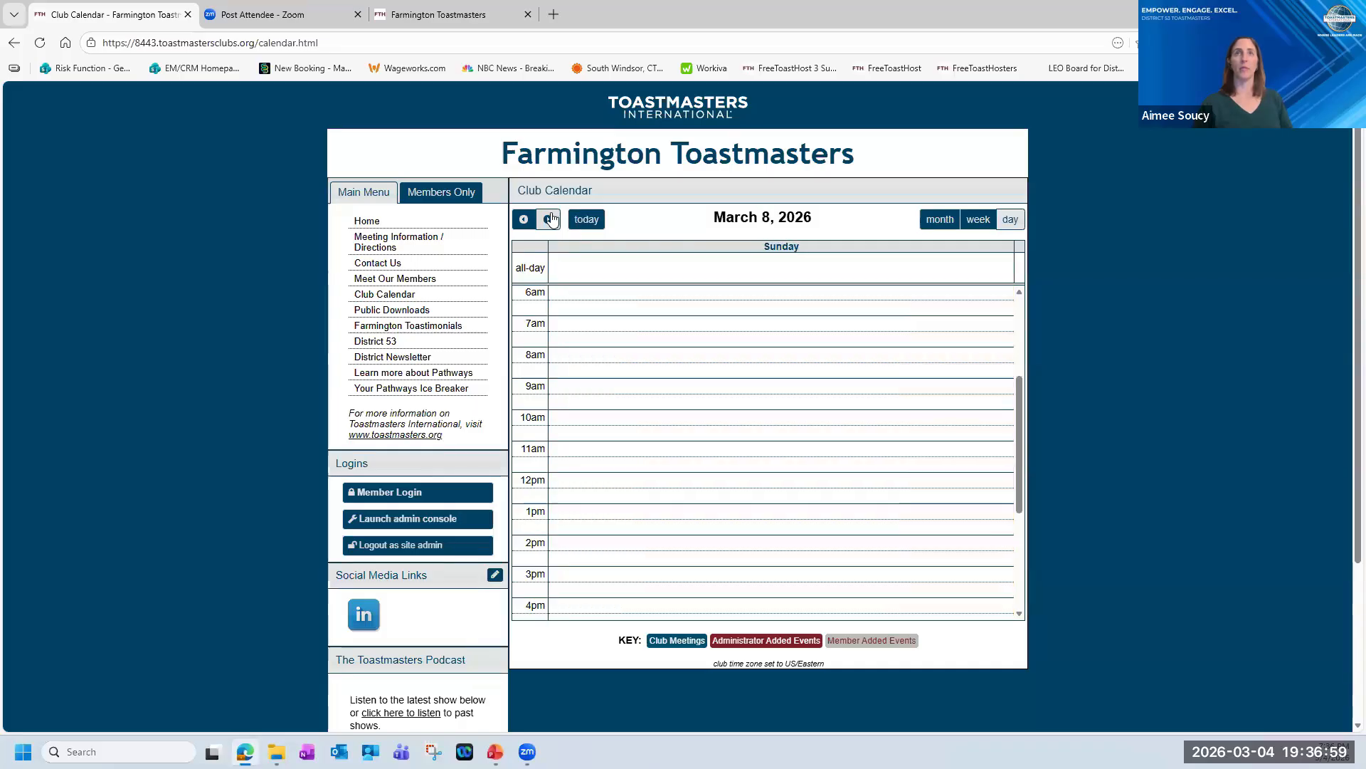
left_click(573, 360)
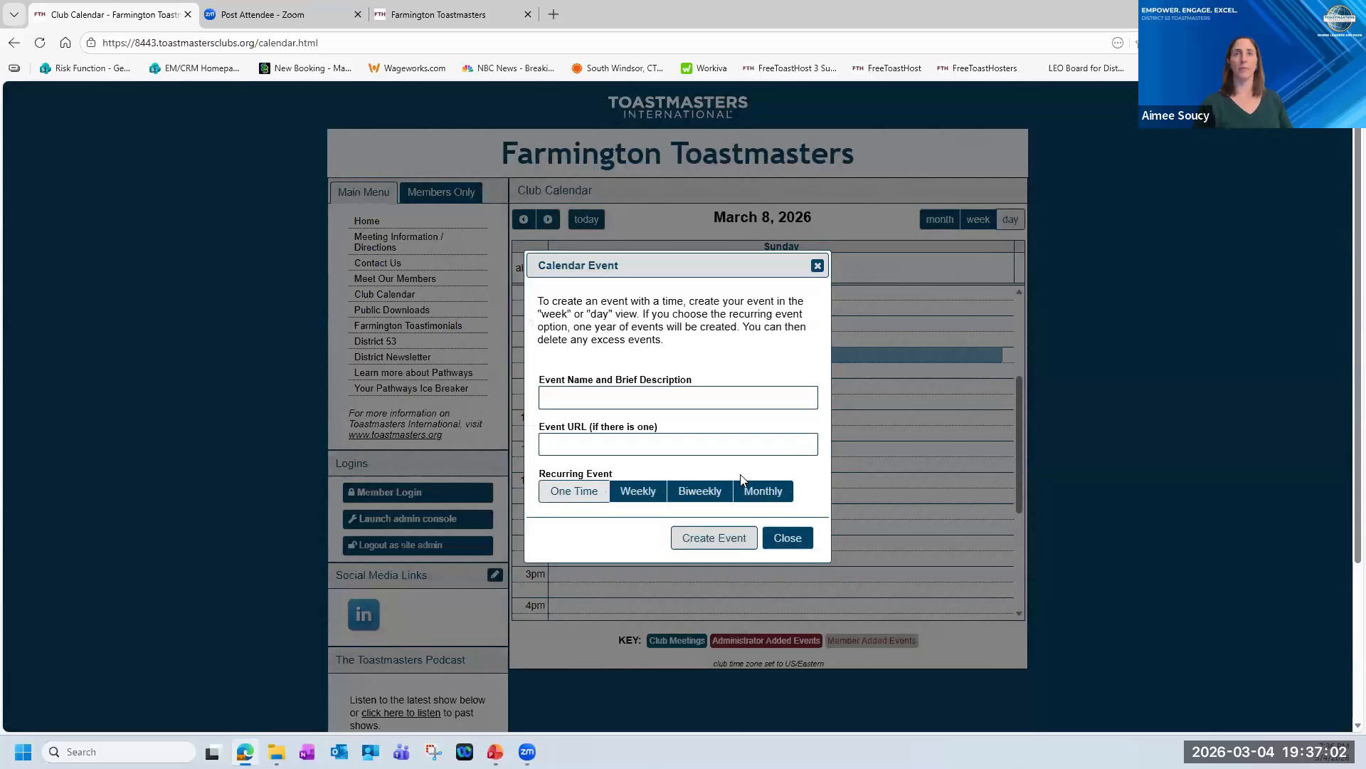
left_click(791, 539)
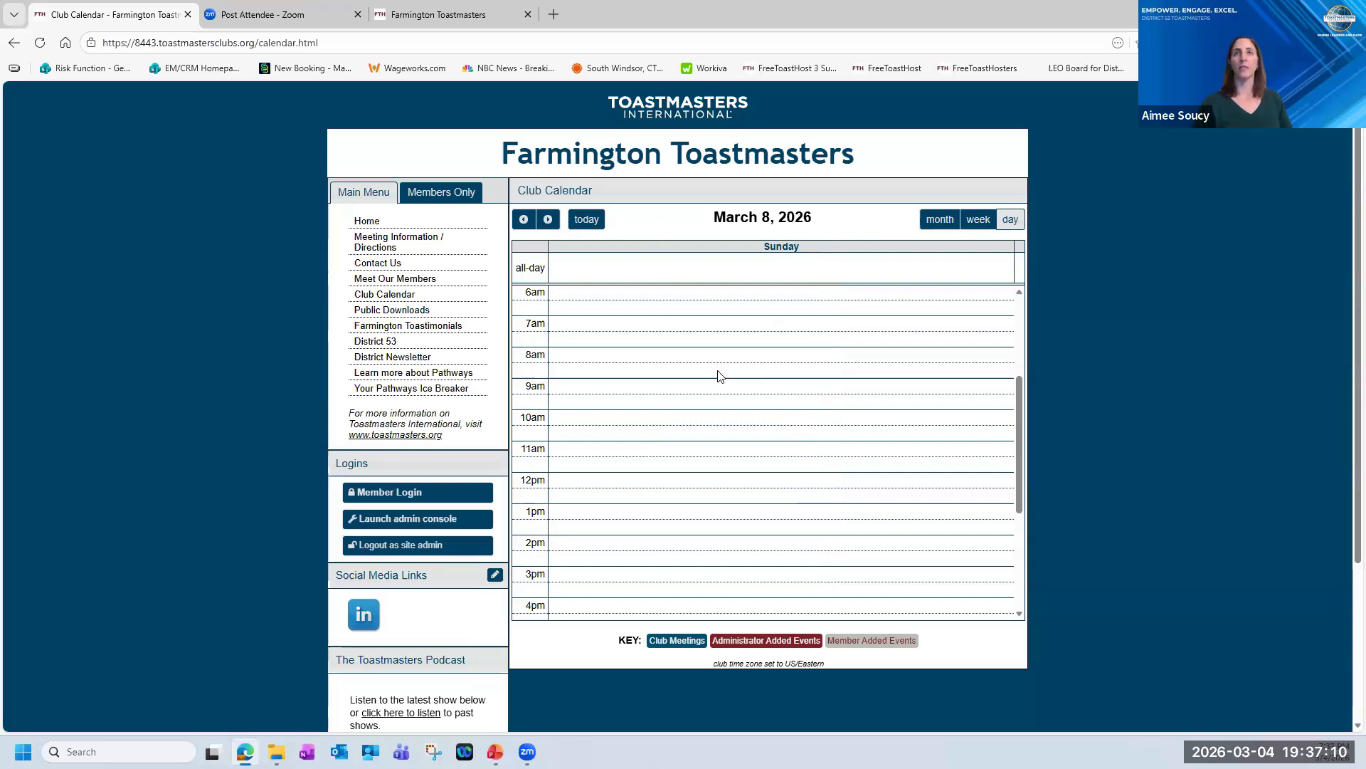
left_click(939, 220)
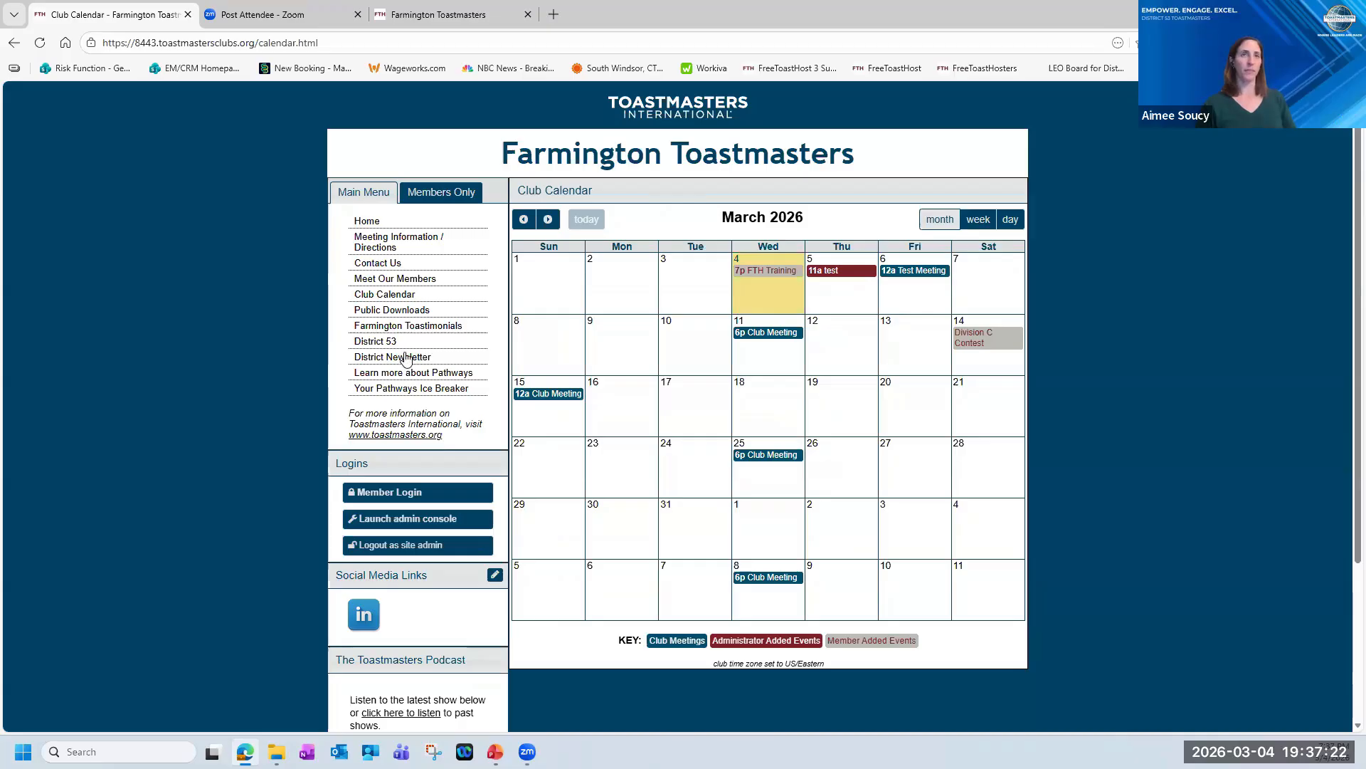
Open the File Manager module of the site administration and view the file upload dialog, cancelling it without choosing a file.
left_click(424, 519)
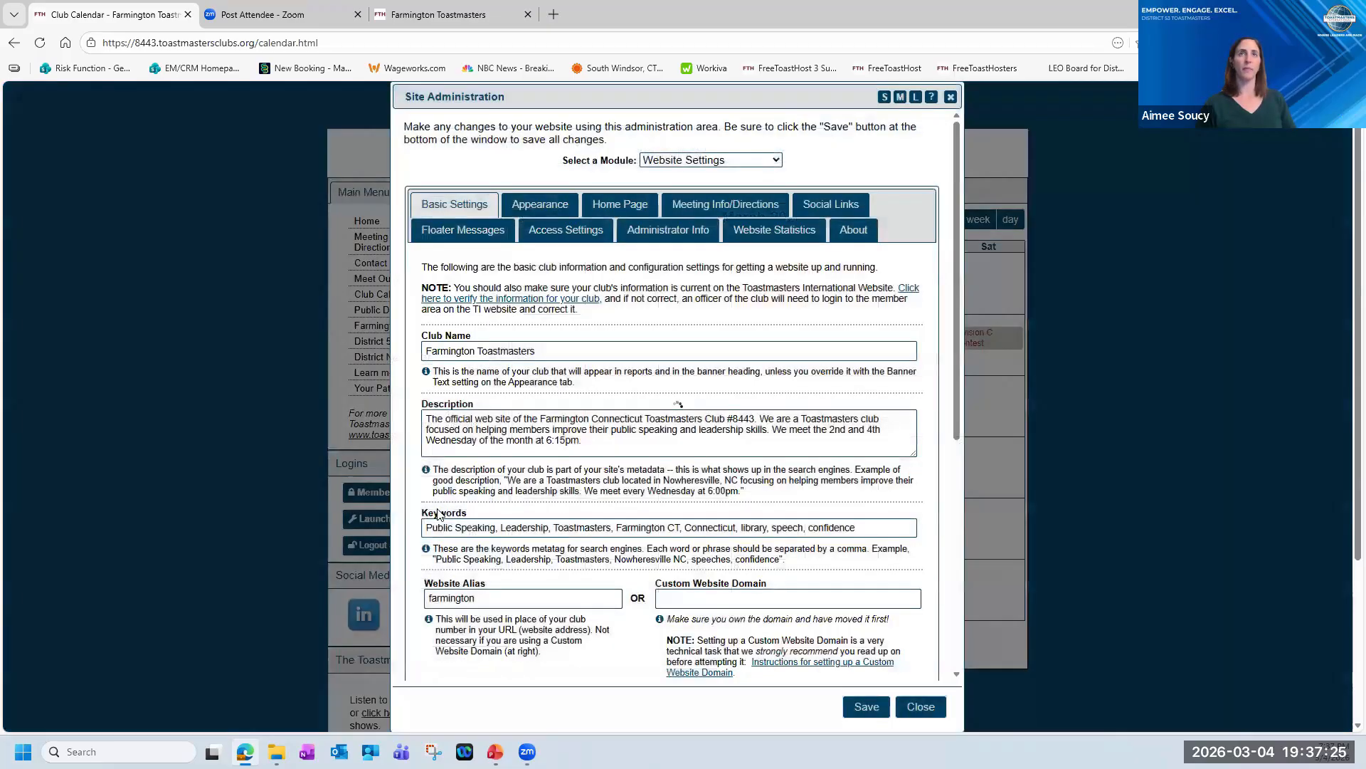
left_click(778, 164)
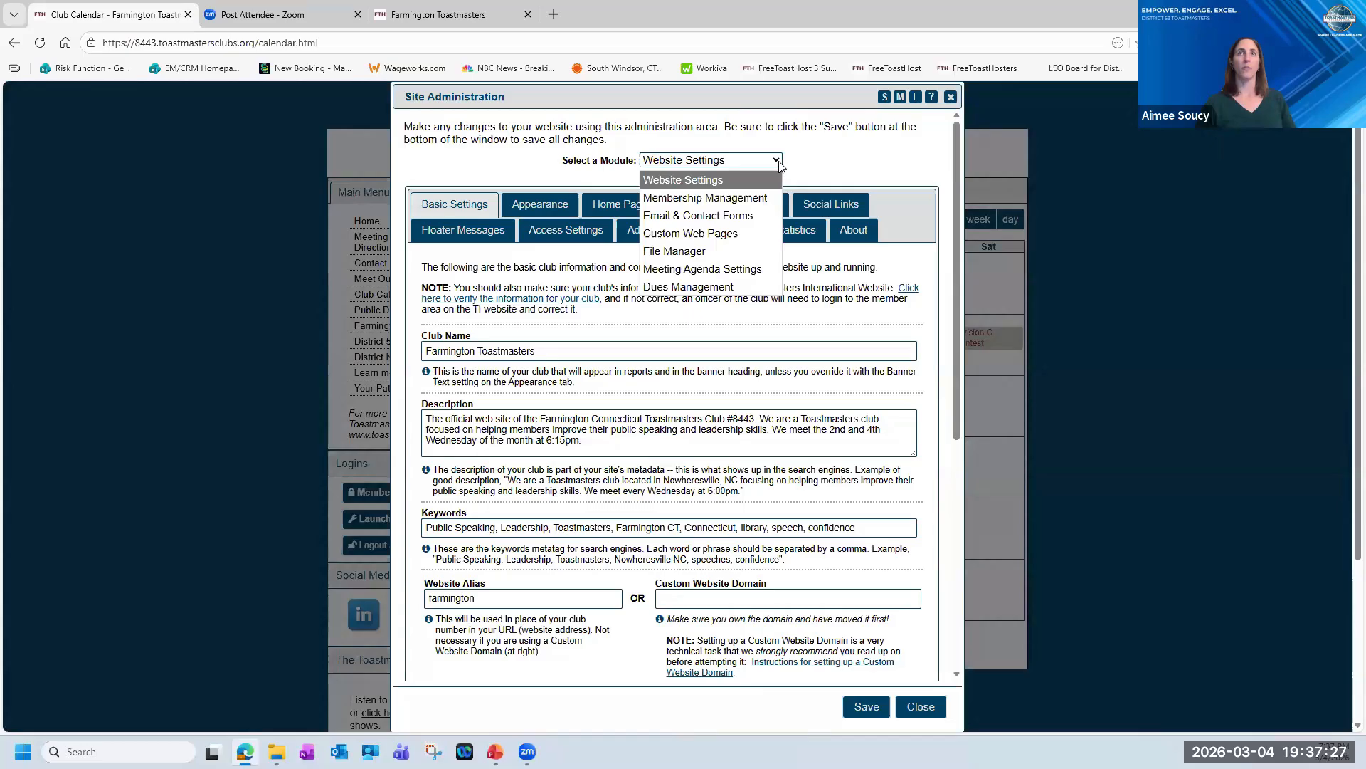
left_click(680, 254)
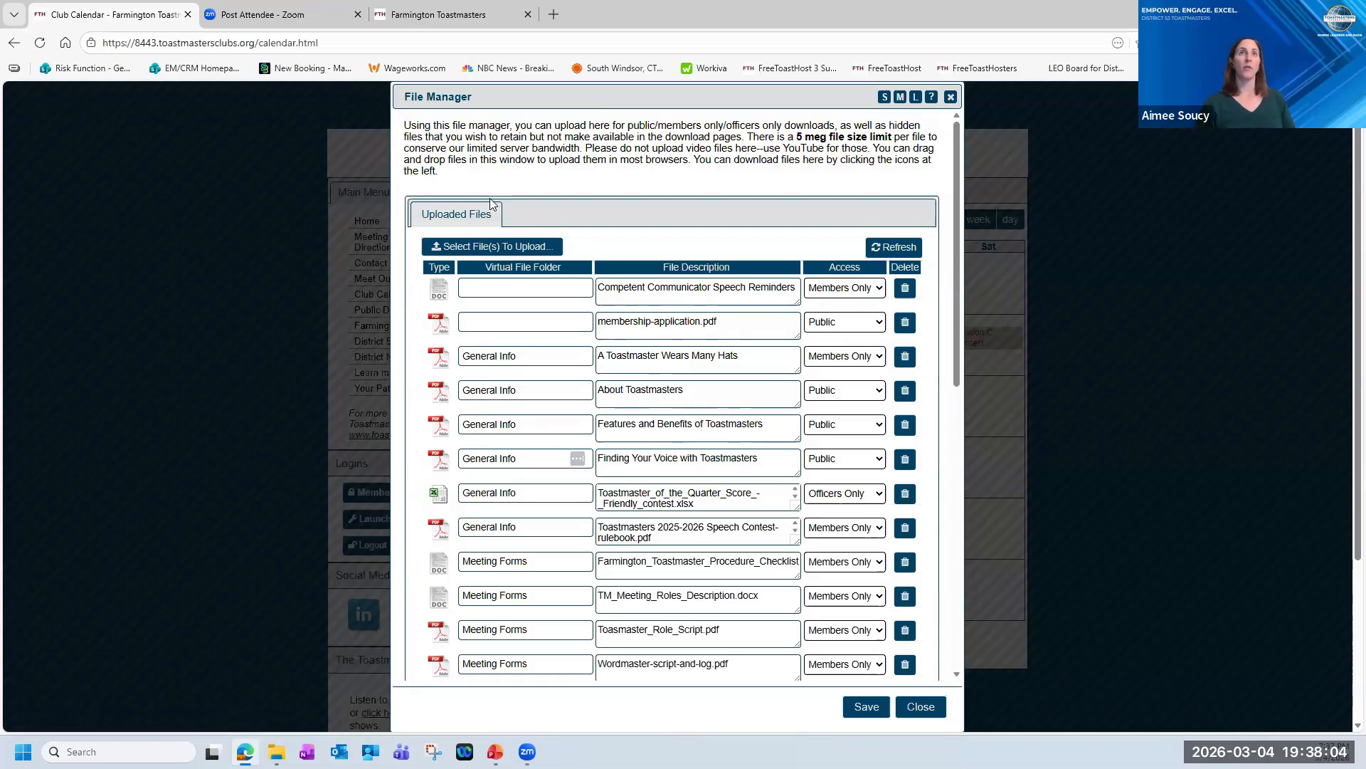
left_click(492, 248)
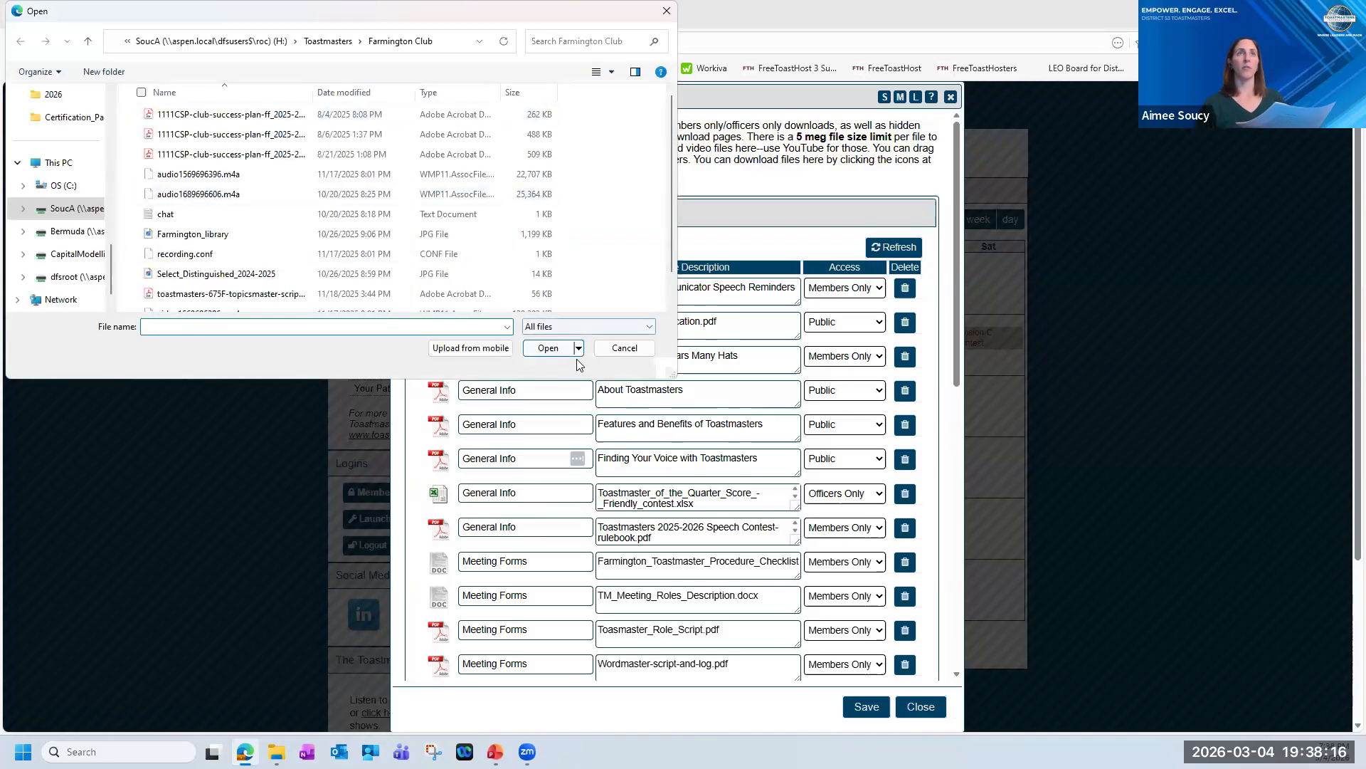
left_click(617, 349)
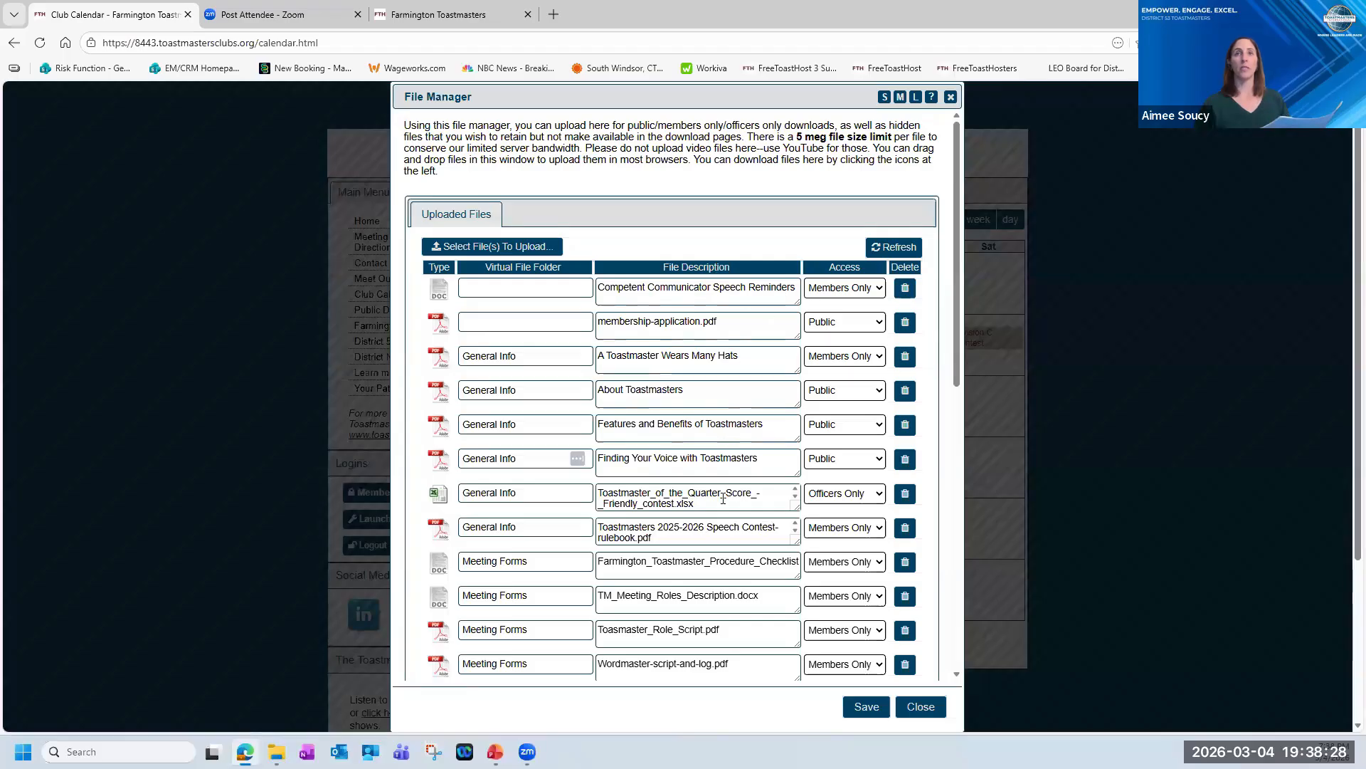
Review the description, access and virtual folder options of the uploaded files, and close the site administration without saving.
triple_click(656, 500)
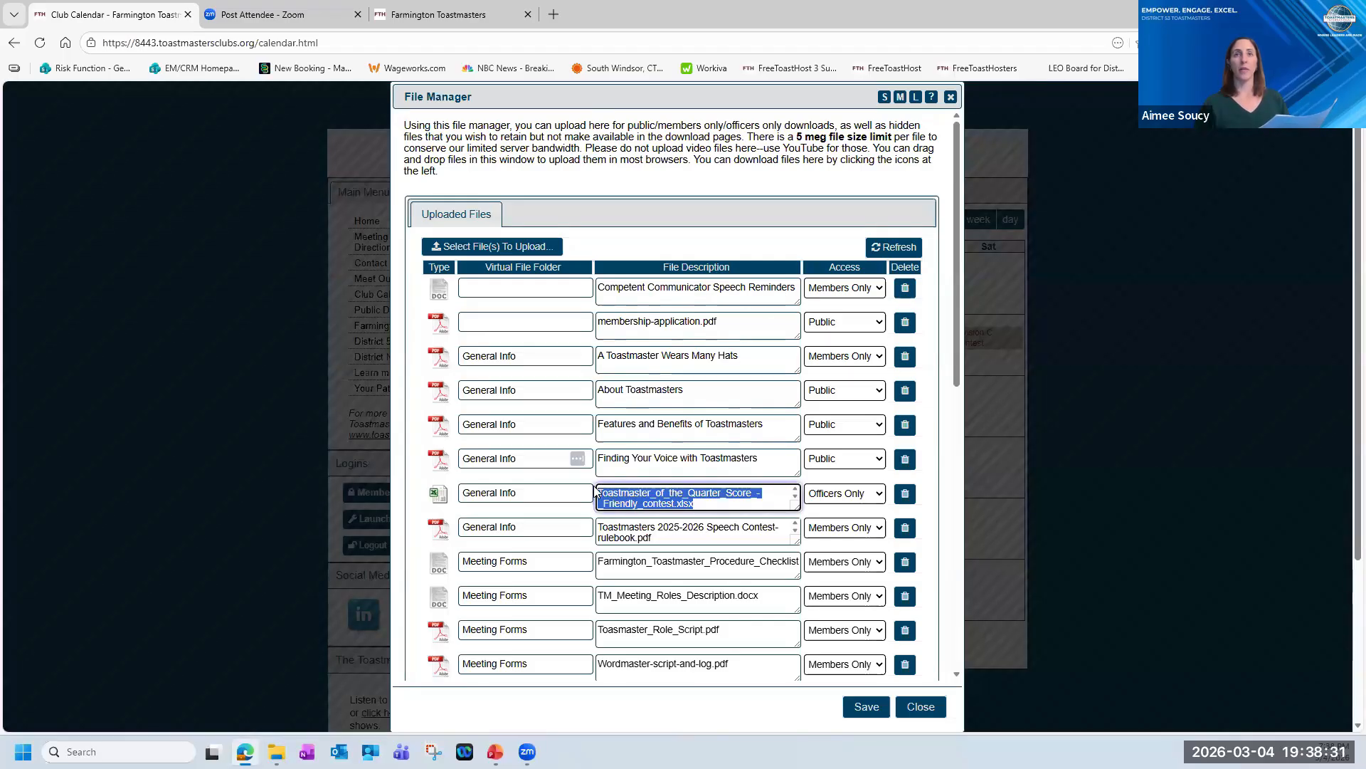
left_click(721, 507)
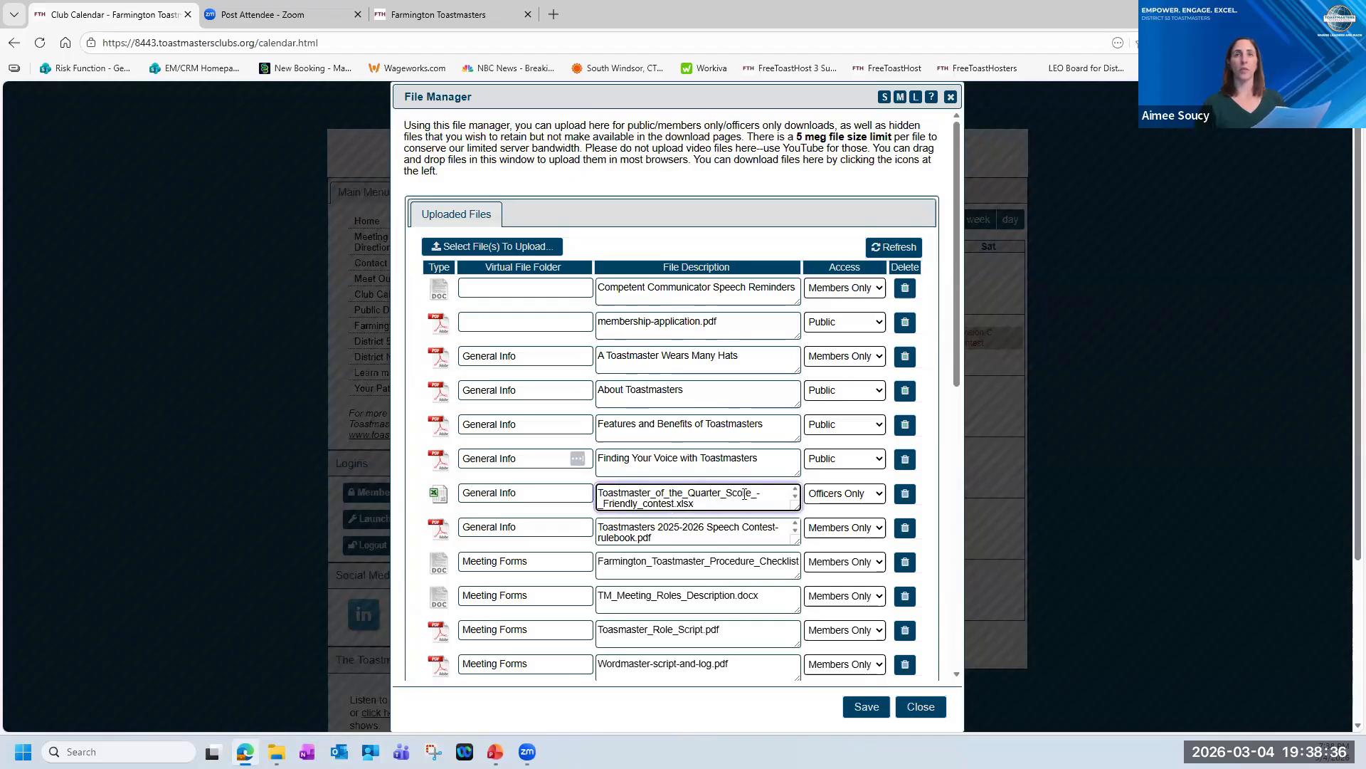
left_click(679, 354)
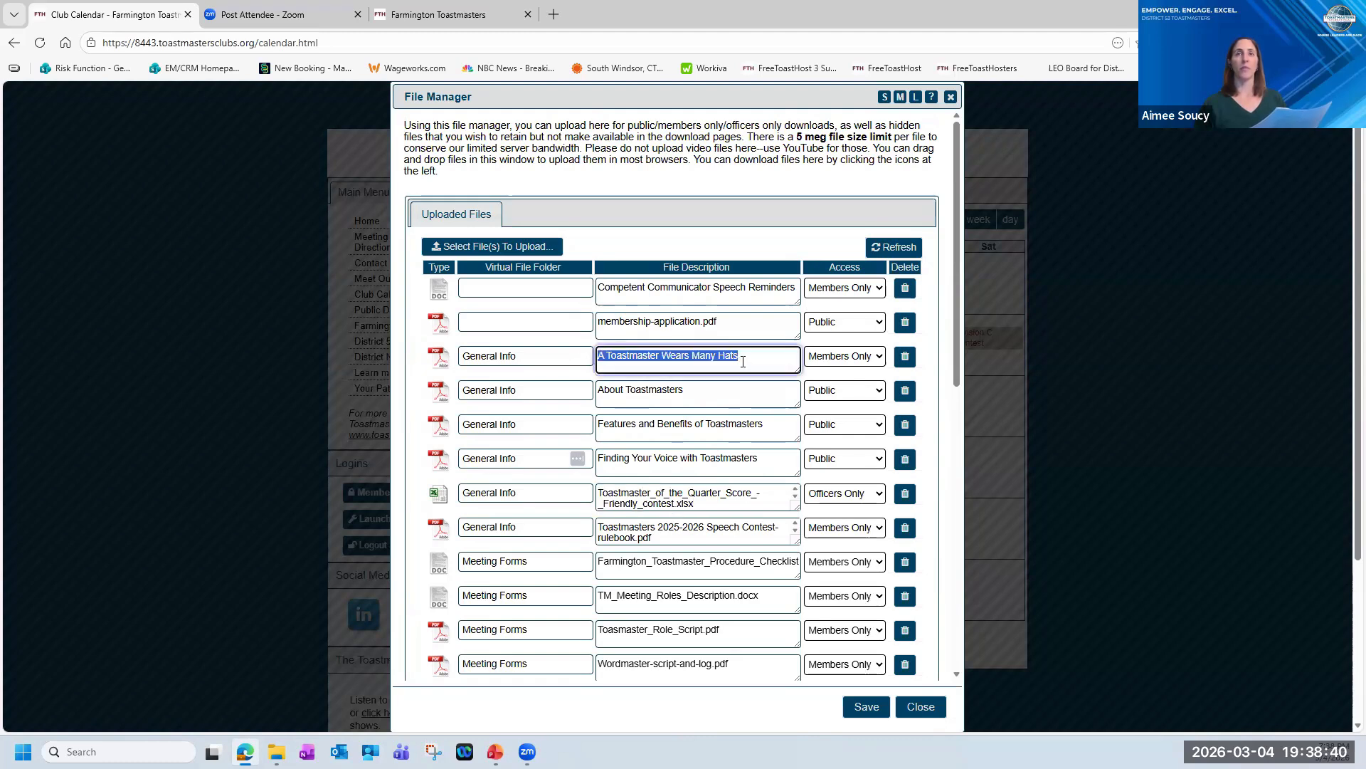
left_click(743, 359)
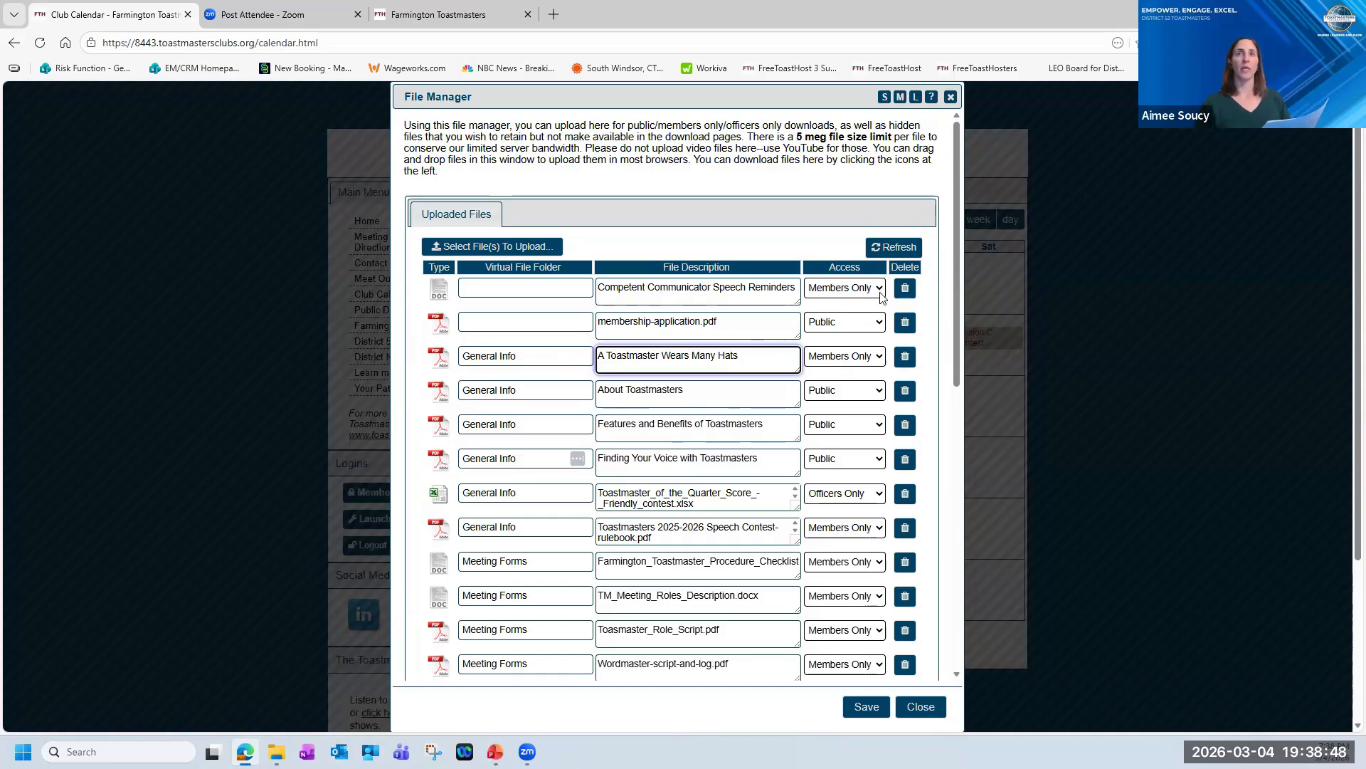
left_click(854, 288)
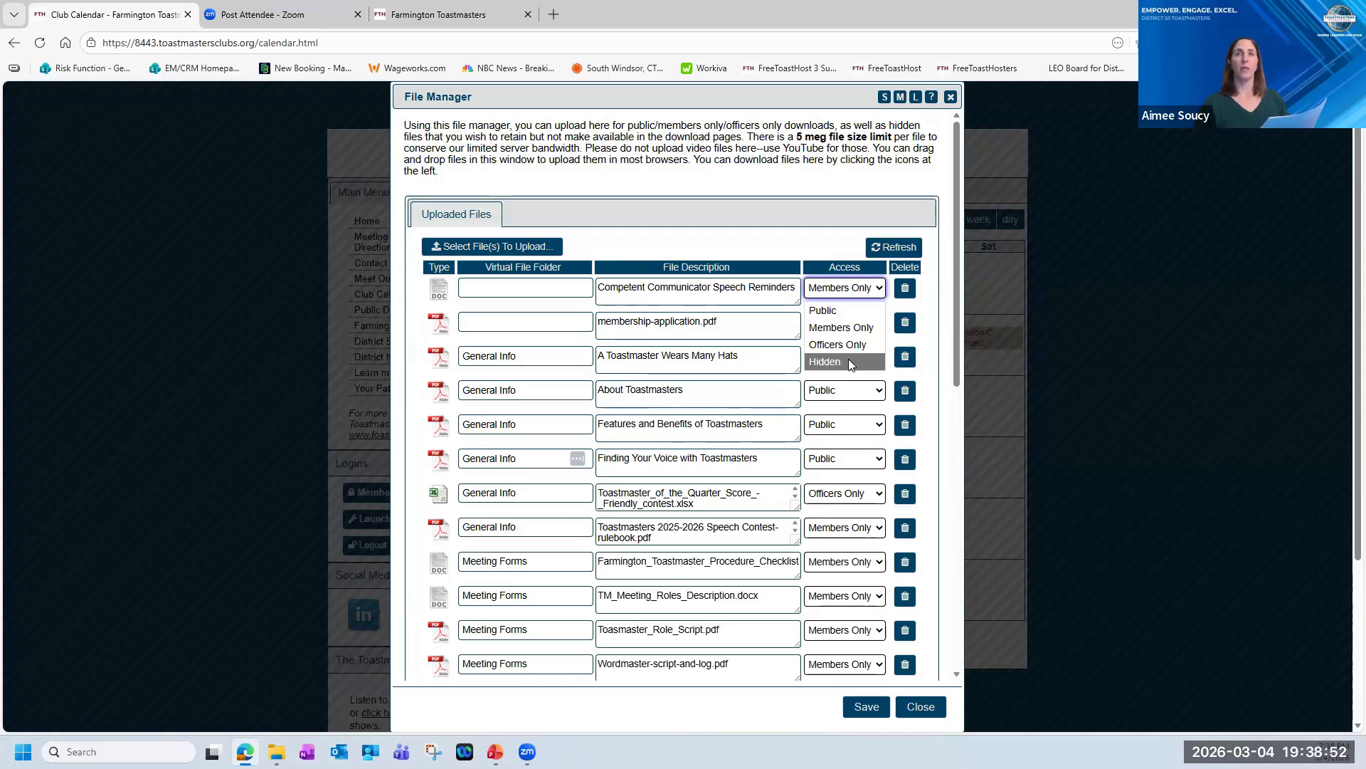
left_click(765, 253)
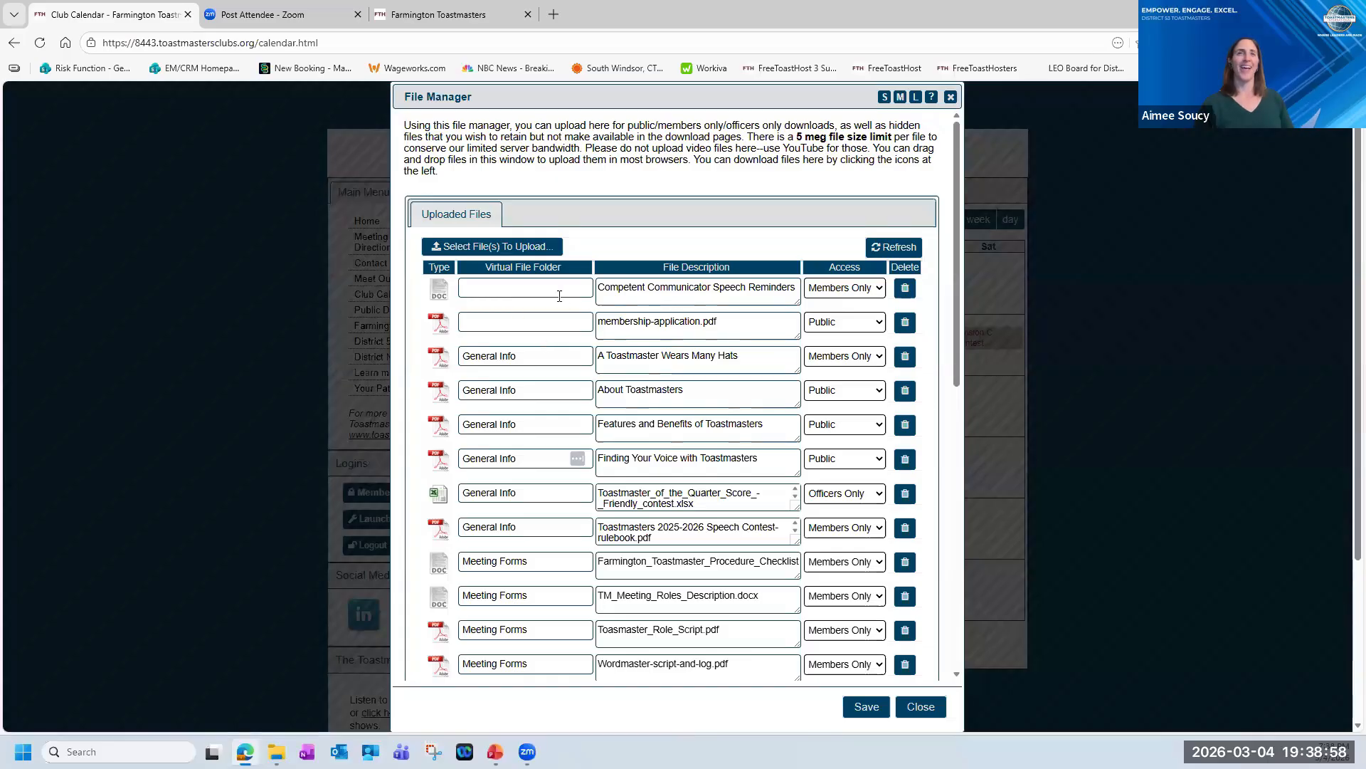
left_click(582, 356)
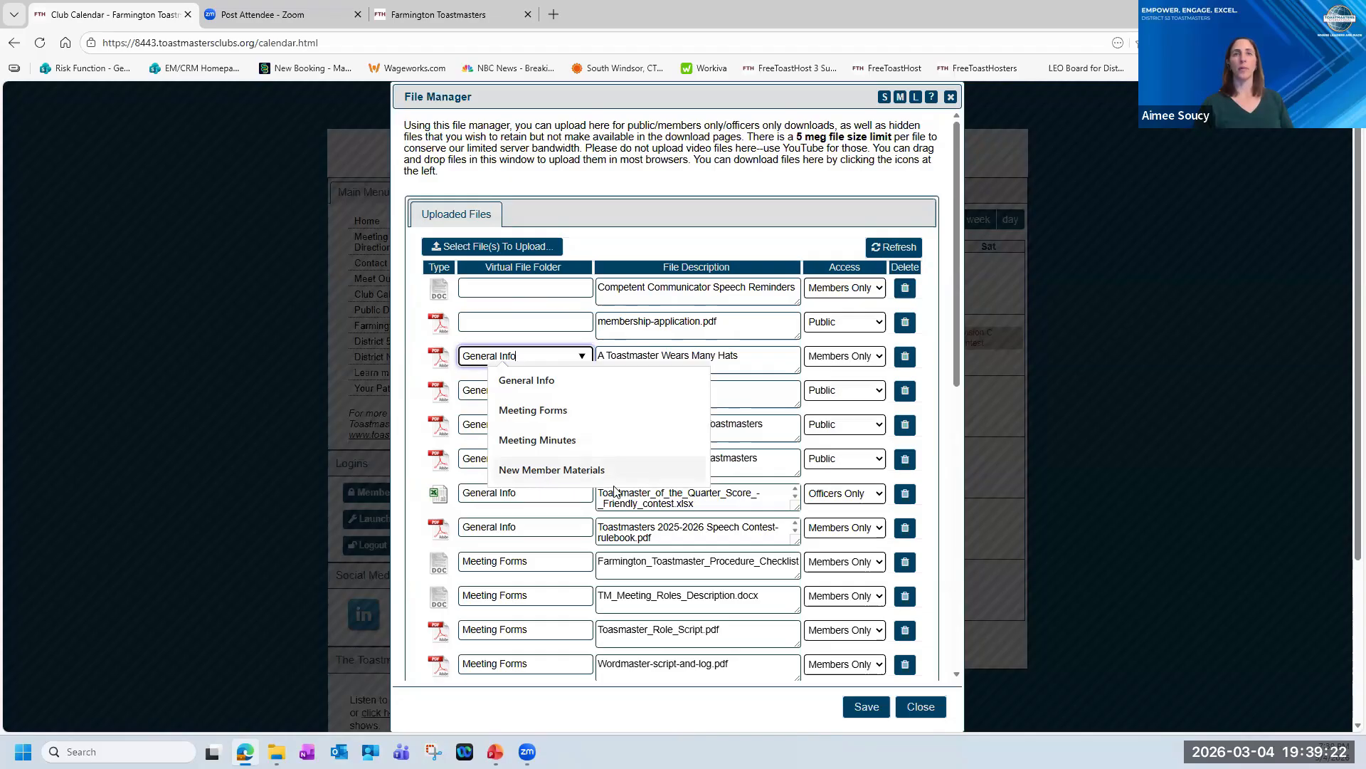
left_click(668, 243)
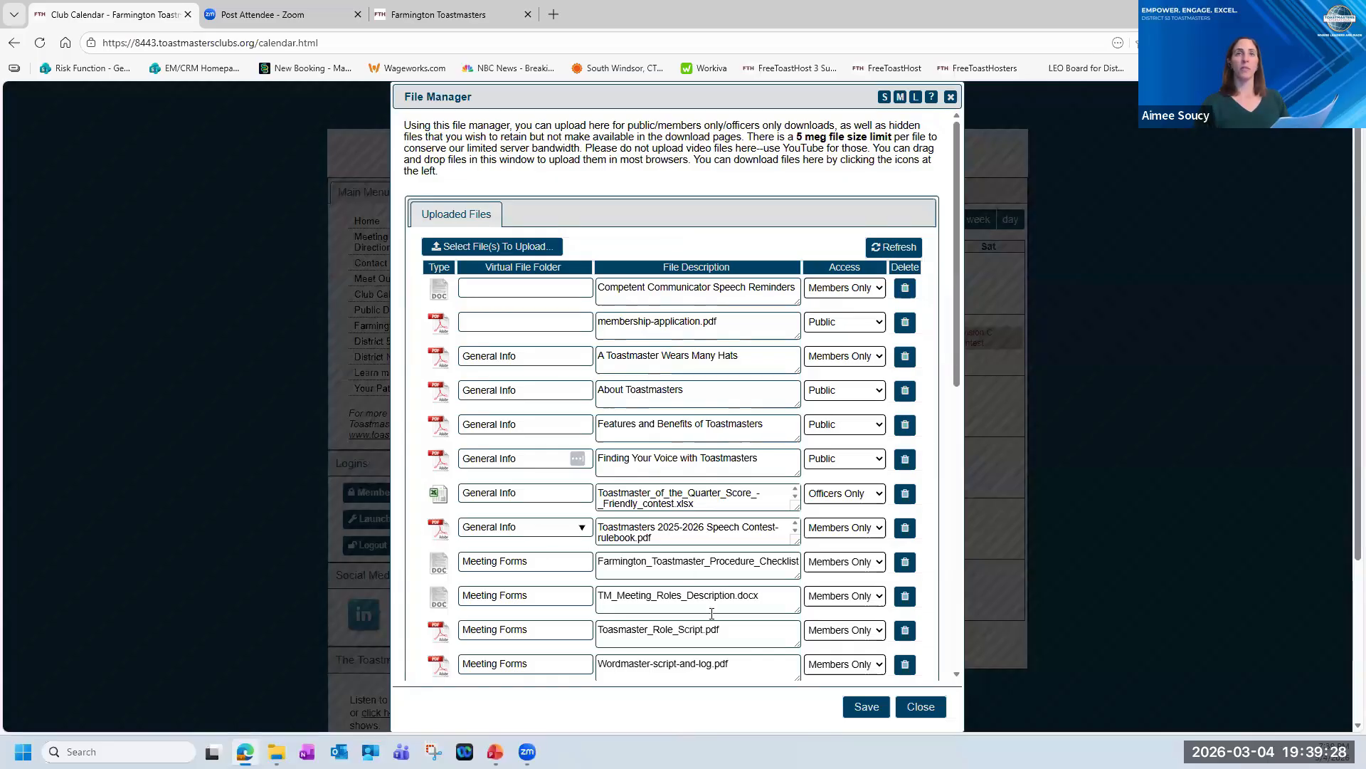
left_click(919, 704)
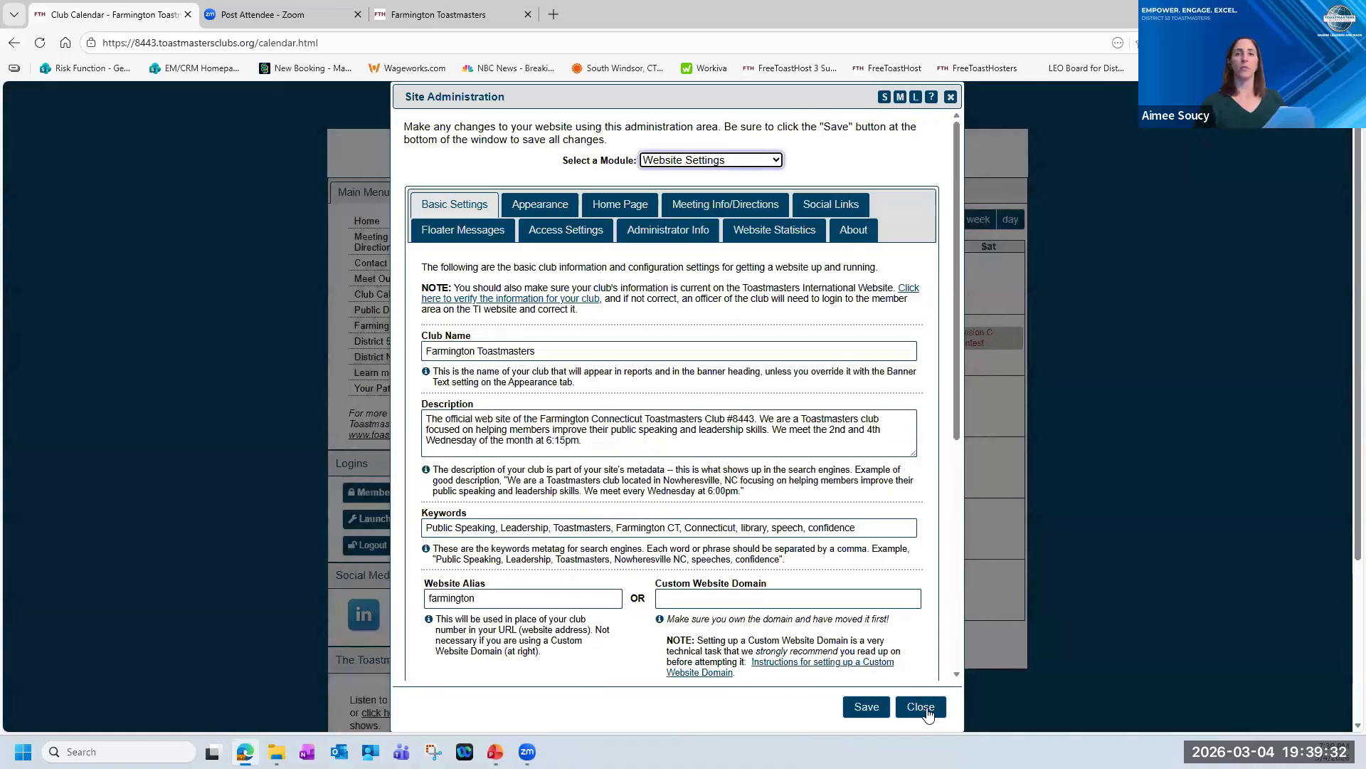
left_click(920, 706)
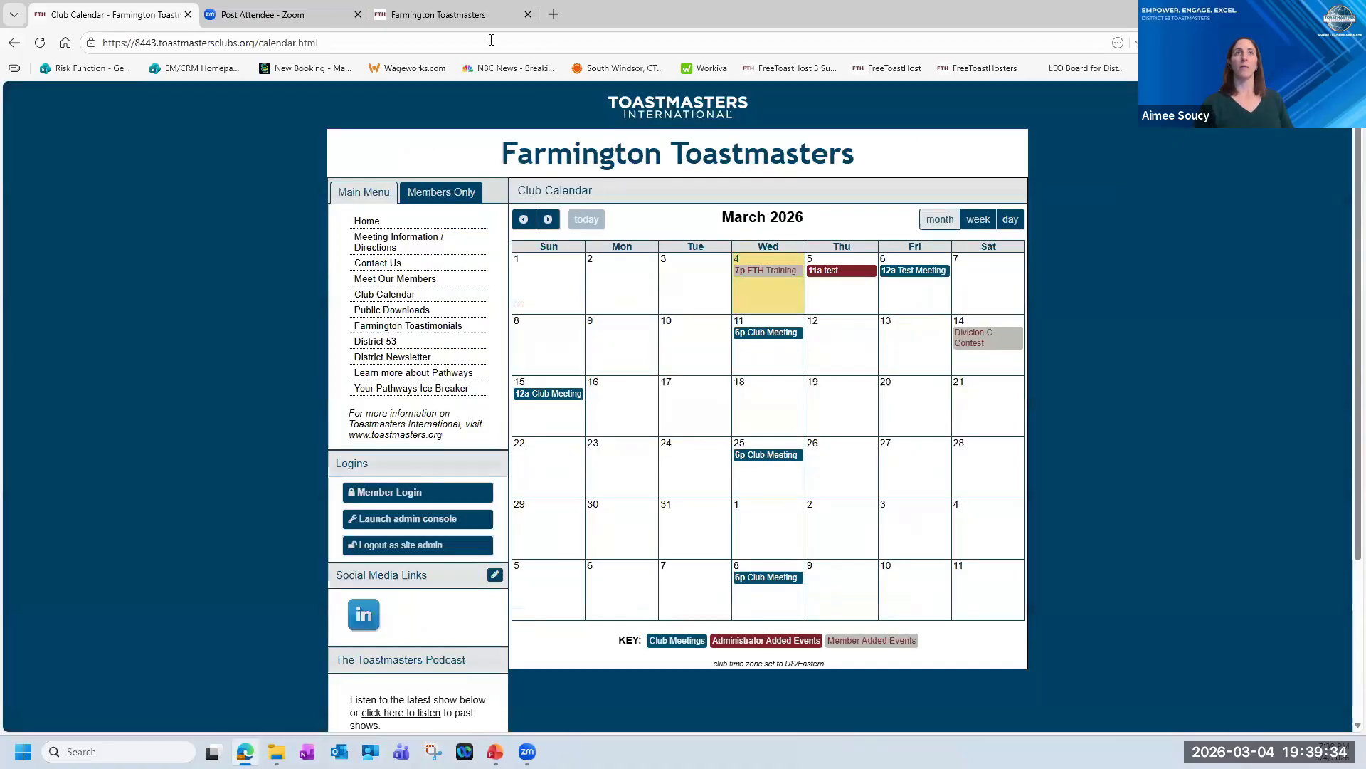
Switch to the logged-out copy of the club site and view its public downloads, including the files in the General Info folder.
left_click(441, 15)
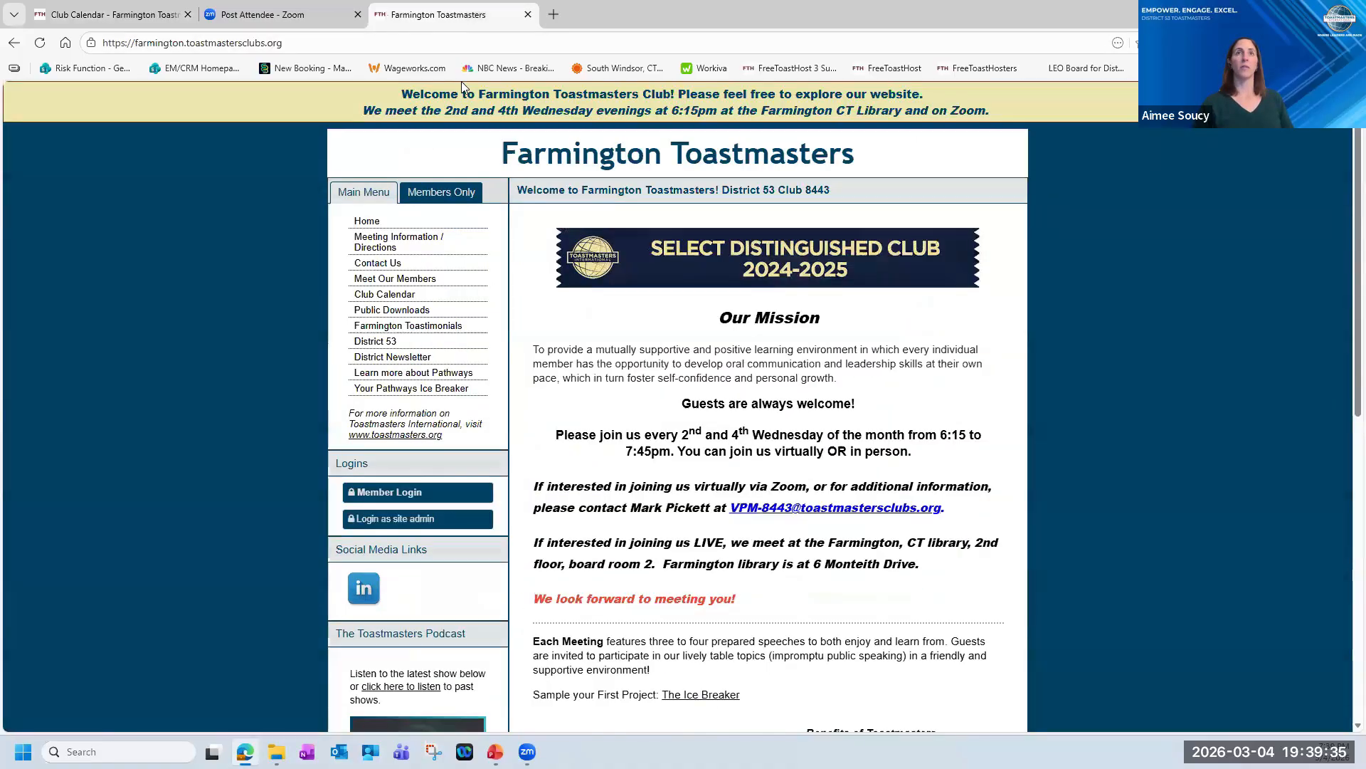
left_click(388, 311)
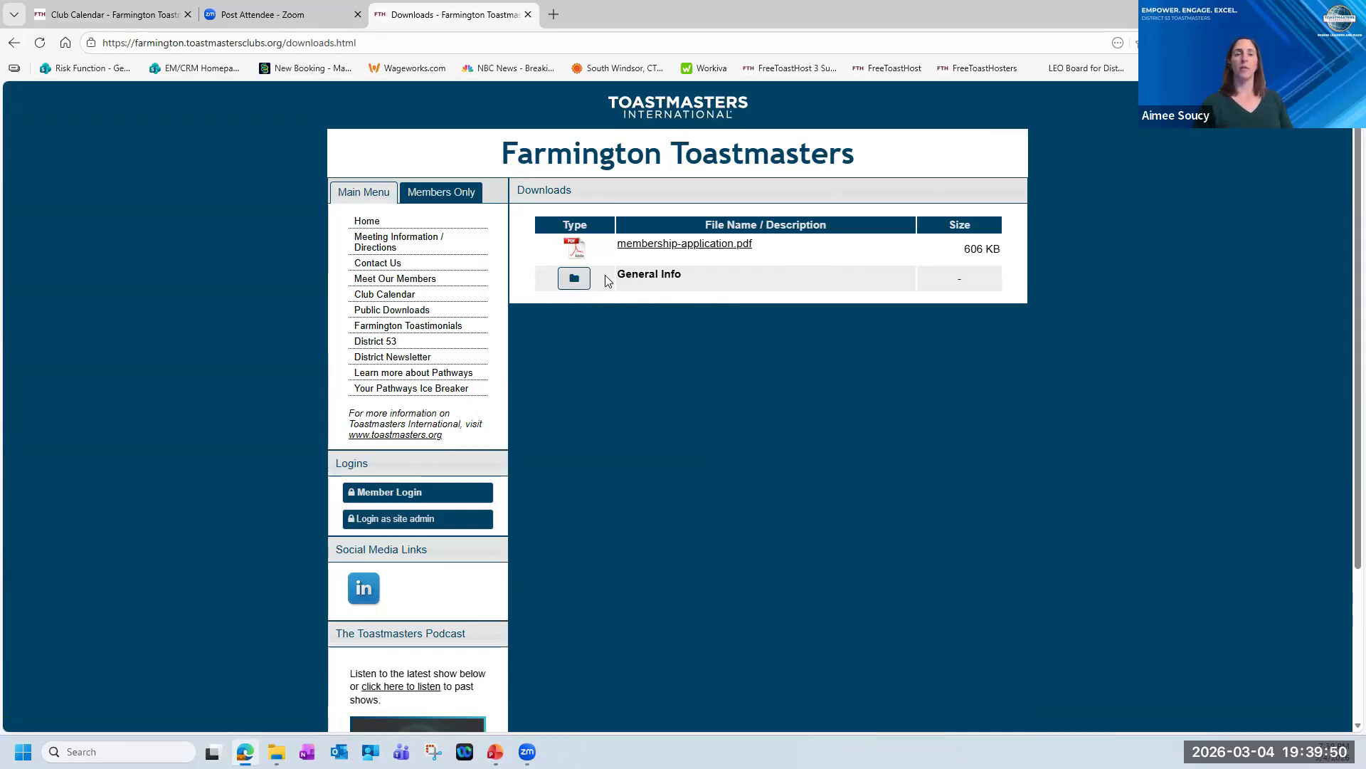
left_click(575, 282)
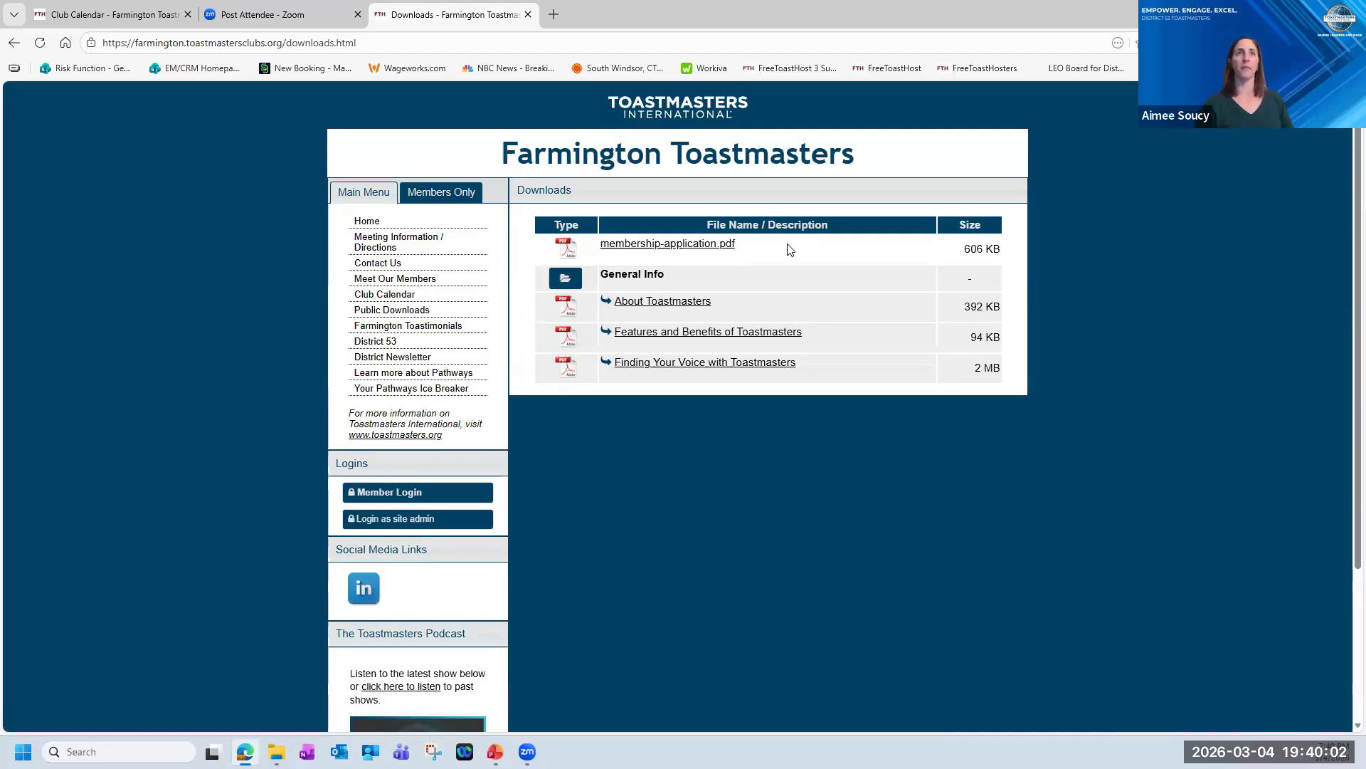
scroll(561, 235, "down", 1)
scroll(566, 306, "up", 1)
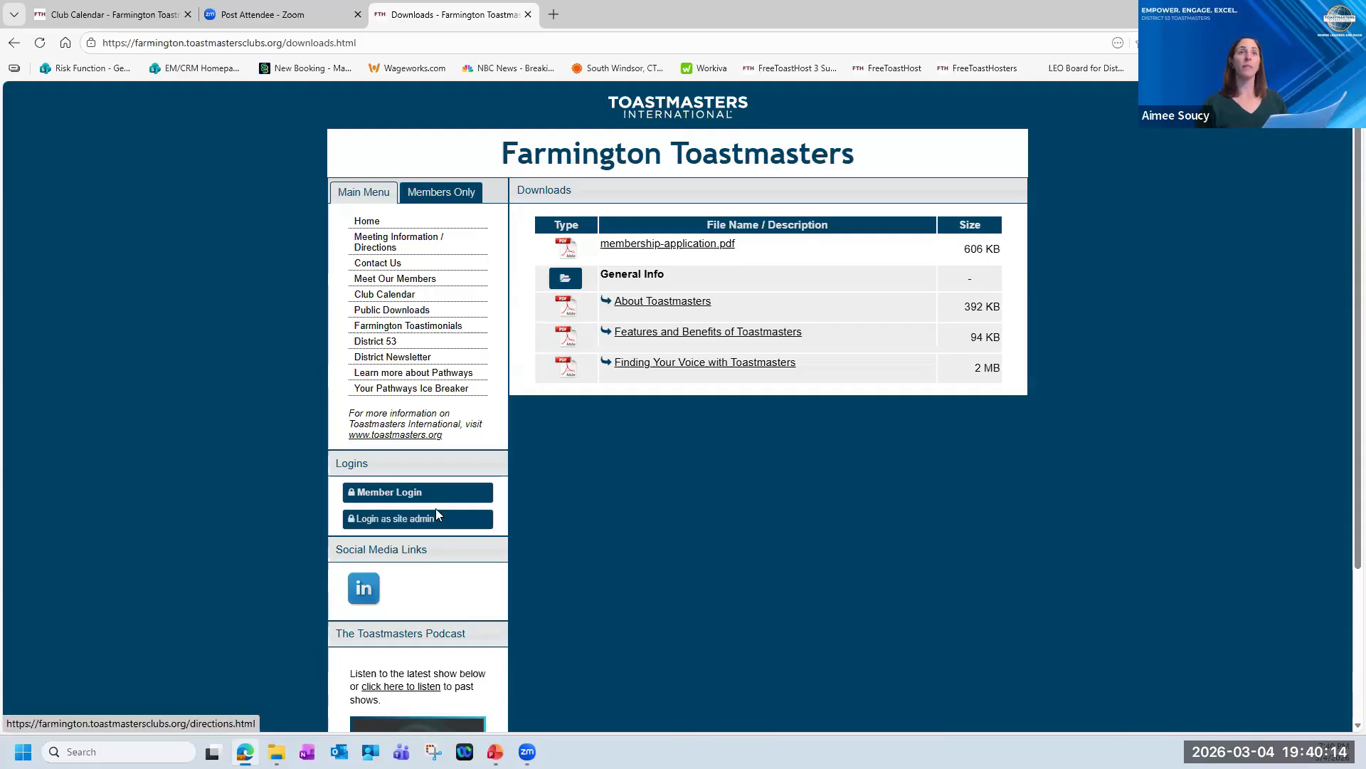
Return to the logged-in club site, open the Custom Web Pages module of the admin console and load the Farmington Toastimonials page.
left_click(99, 10)
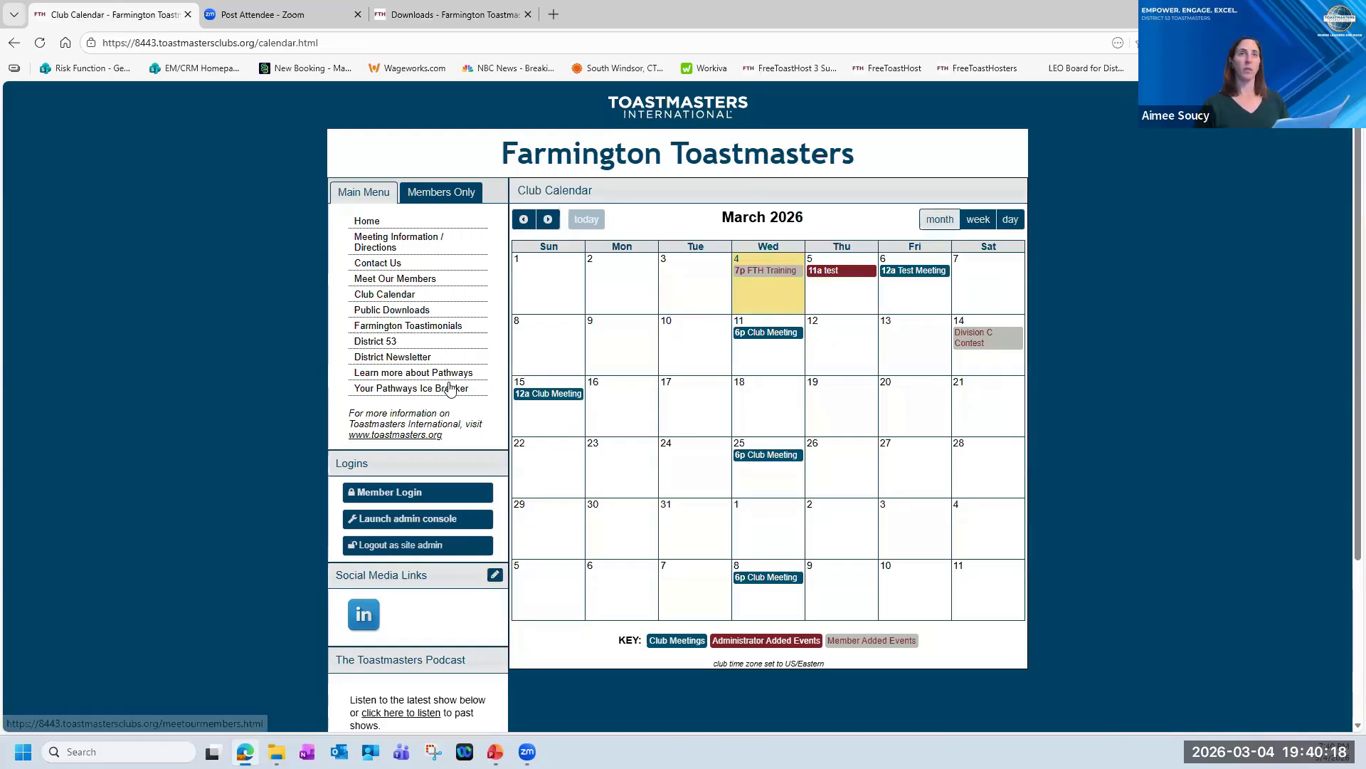
left_click(418, 520)
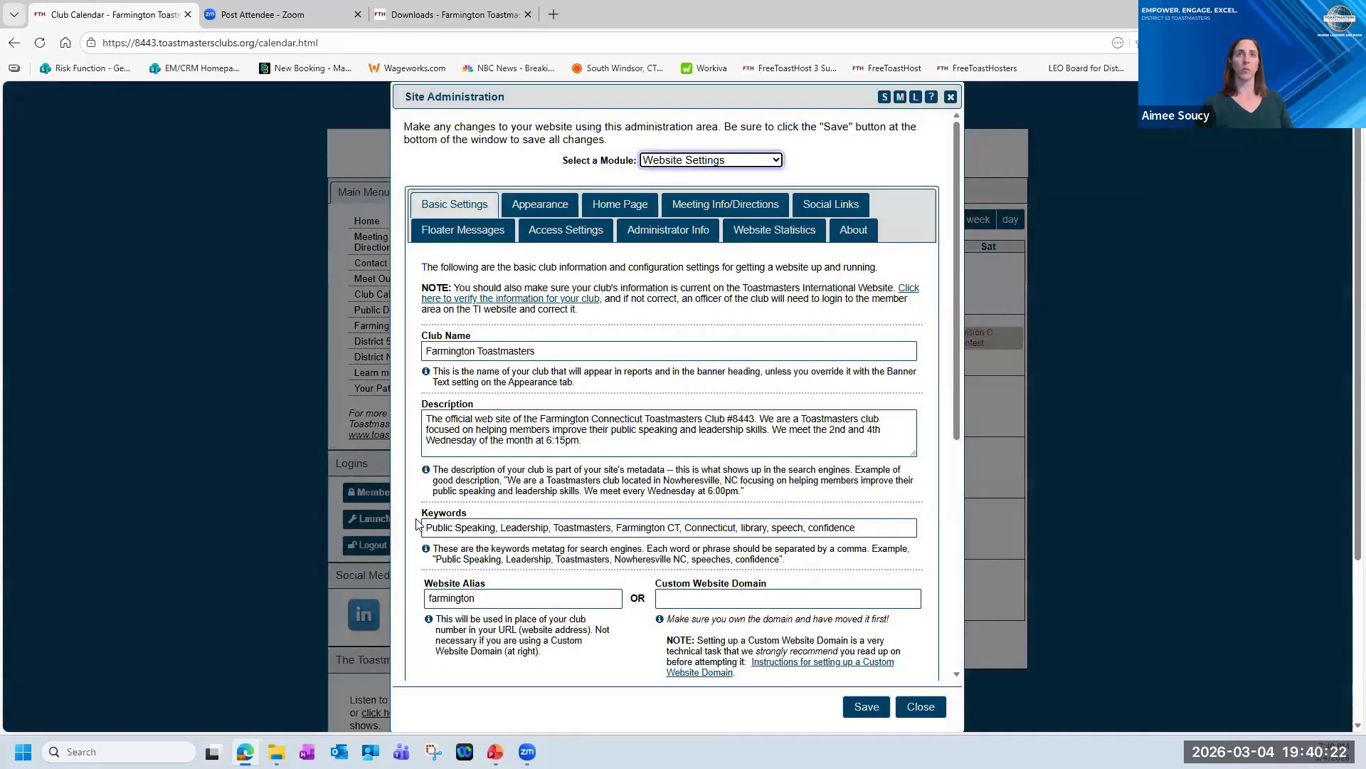
left_click(781, 160)
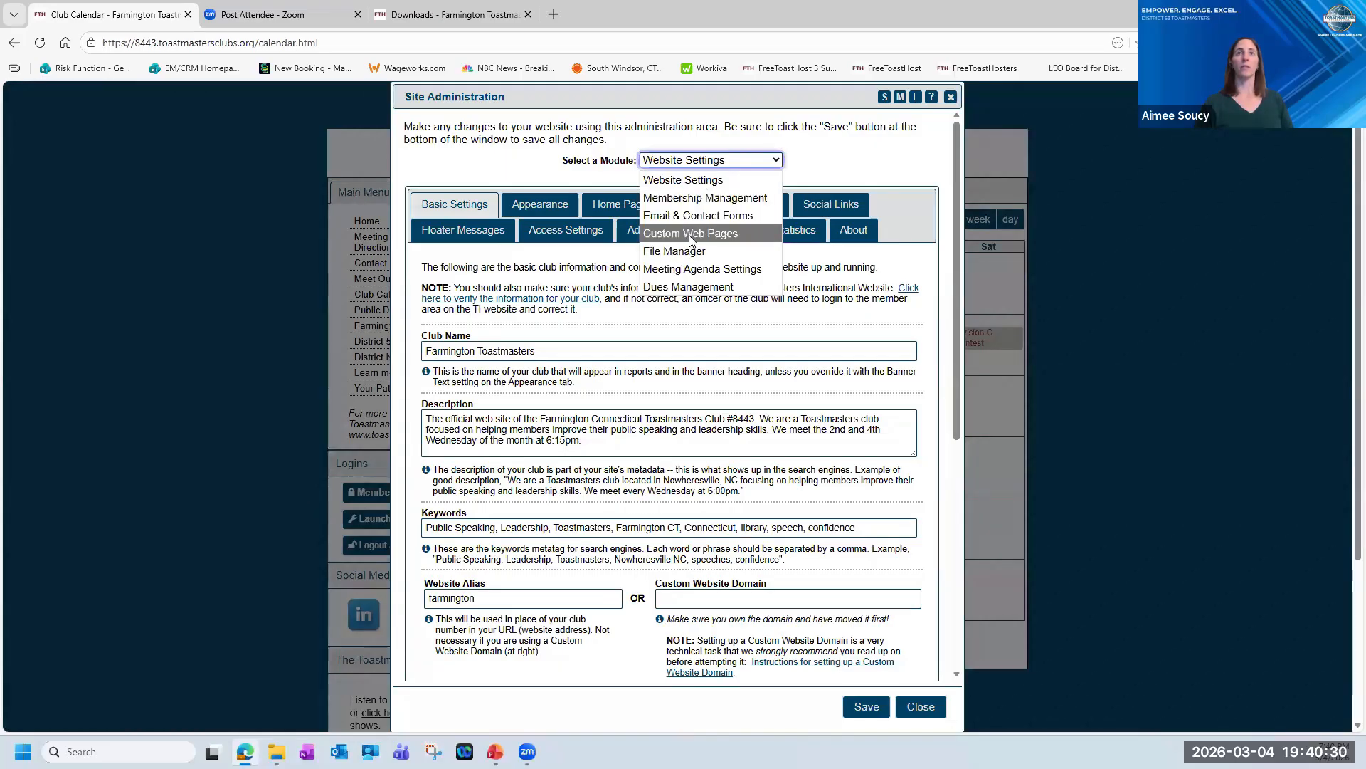
left_click(747, 236)
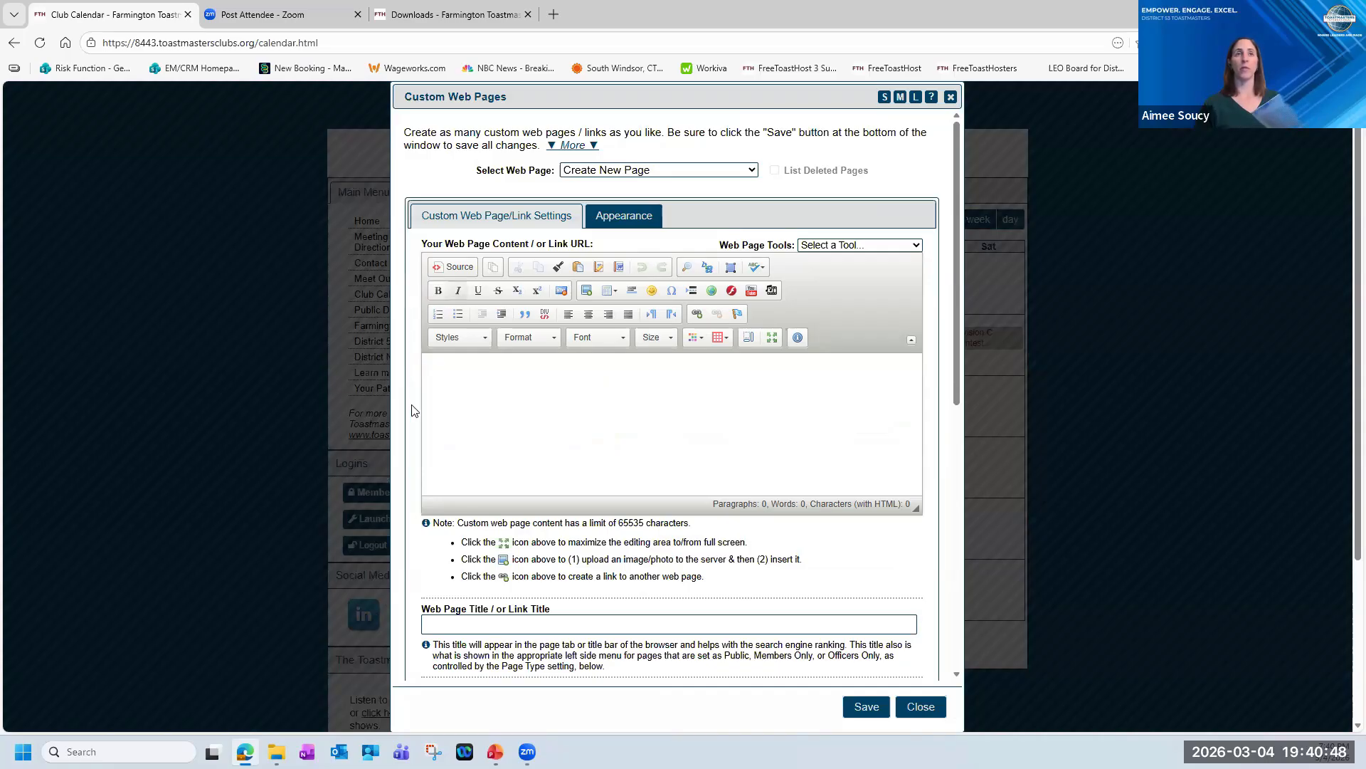
left_click(753, 173)
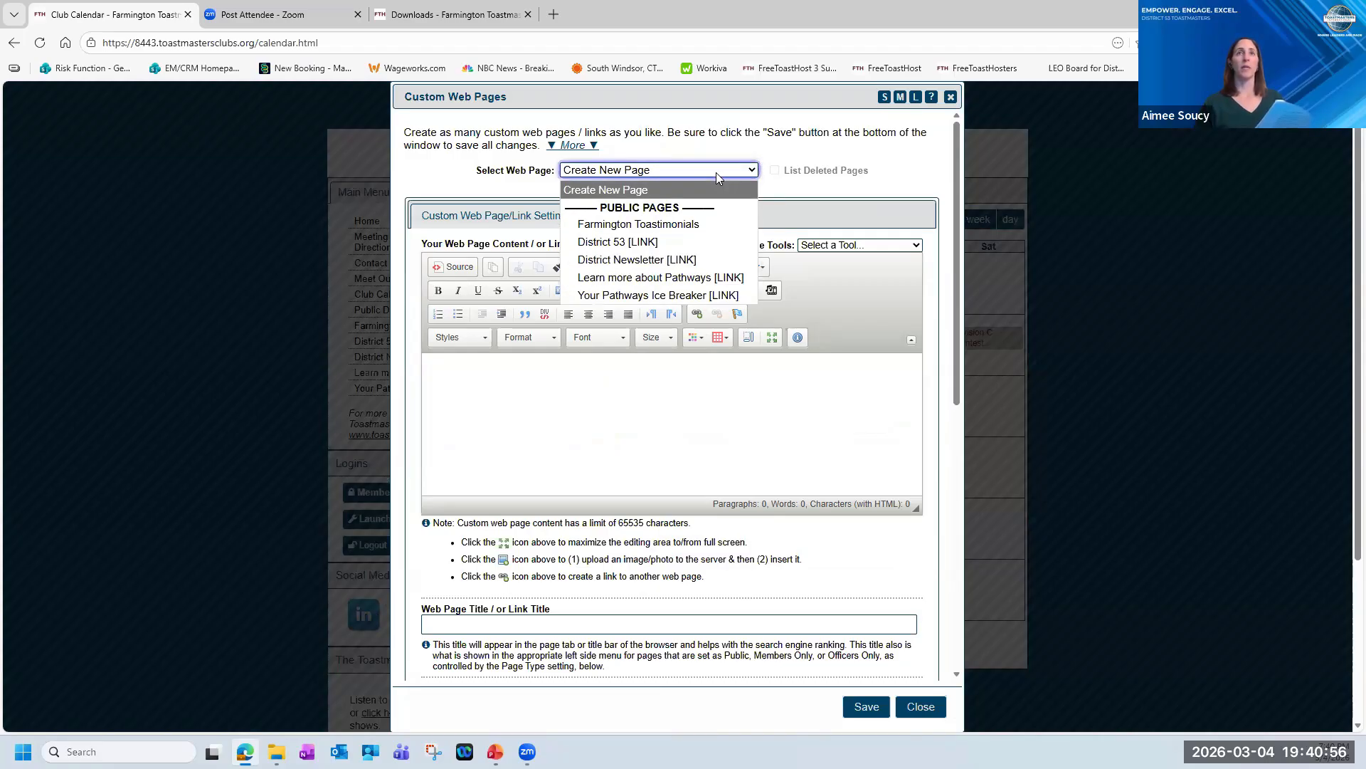
left_click(695, 224)
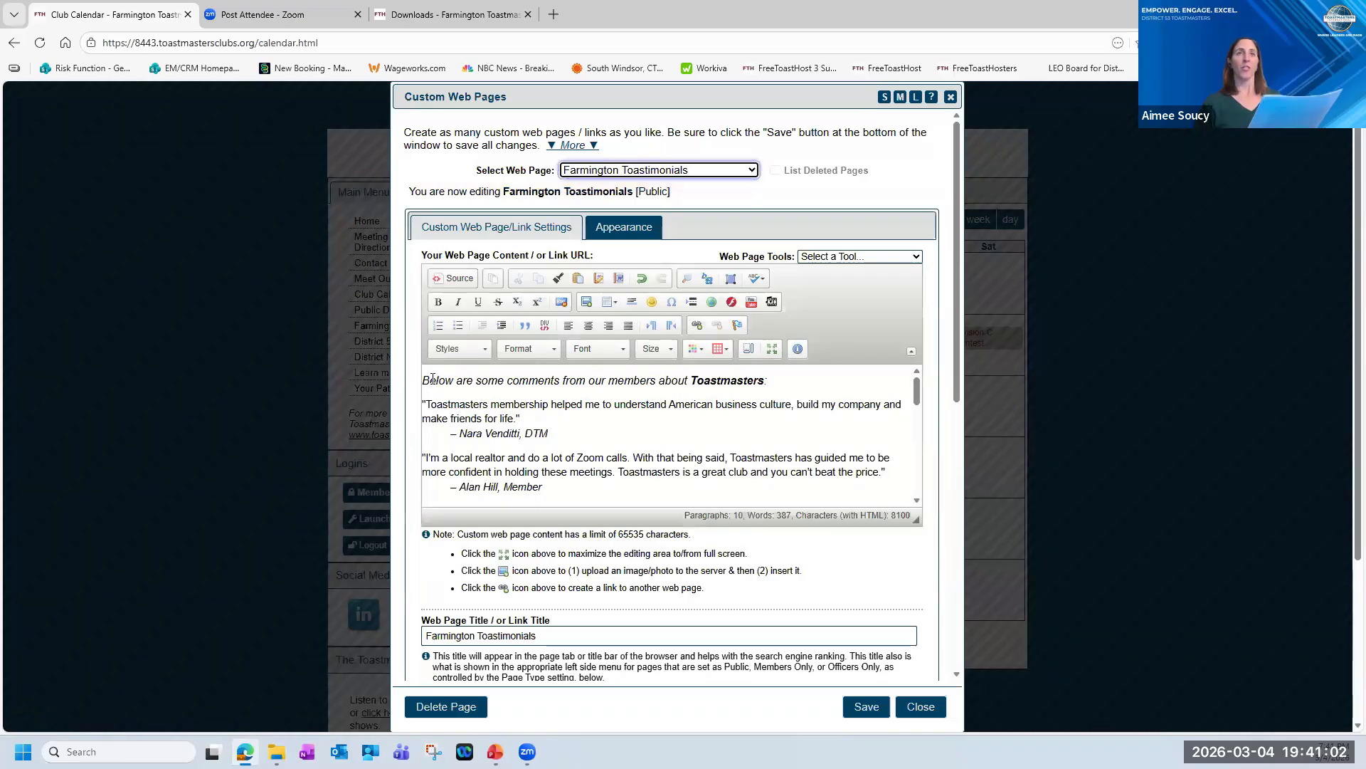
View the Farmington Toastimonials page content in the maximized editor and restore the editor to its normal size.
left_click_drag(520, 404, 776, 518)
scroll(749, 439, "up", 3)
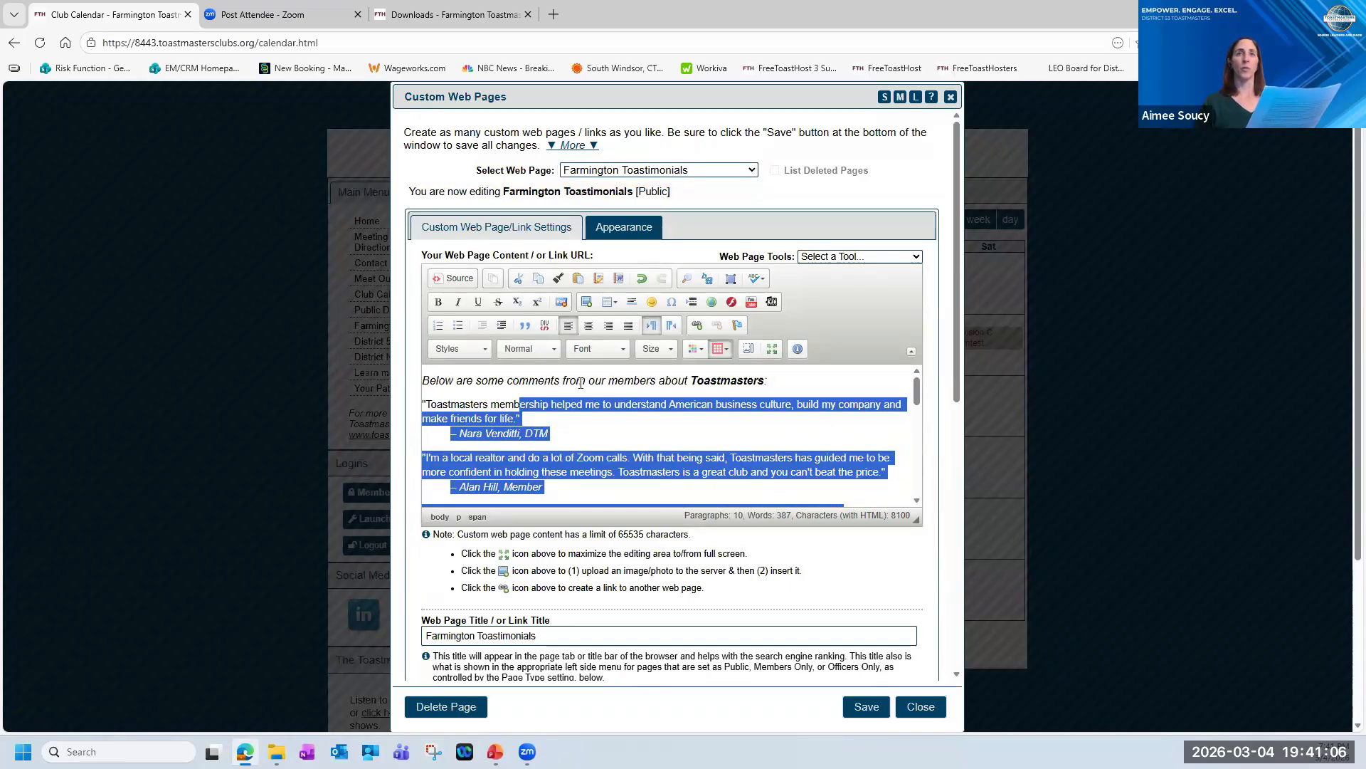
left_click(773, 349)
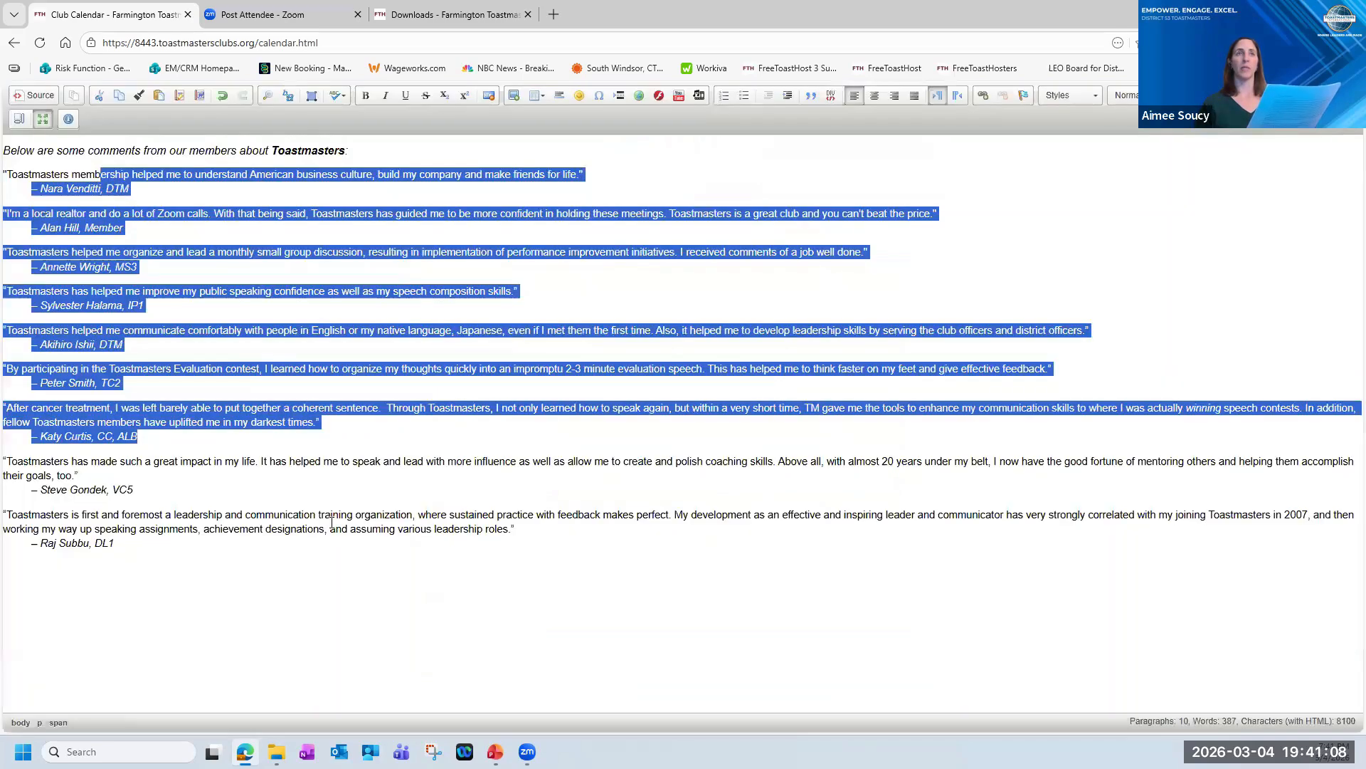
left_click(56, 156)
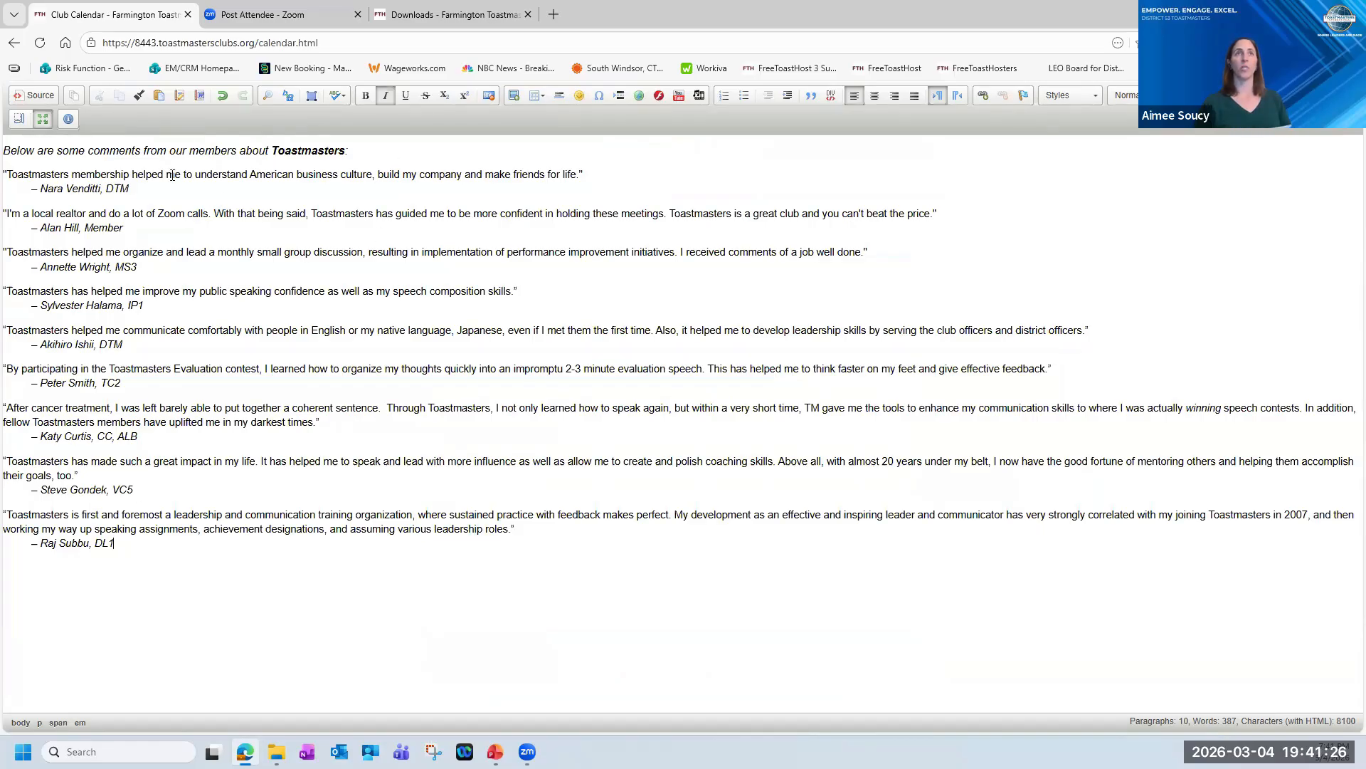
left_click(43, 119)
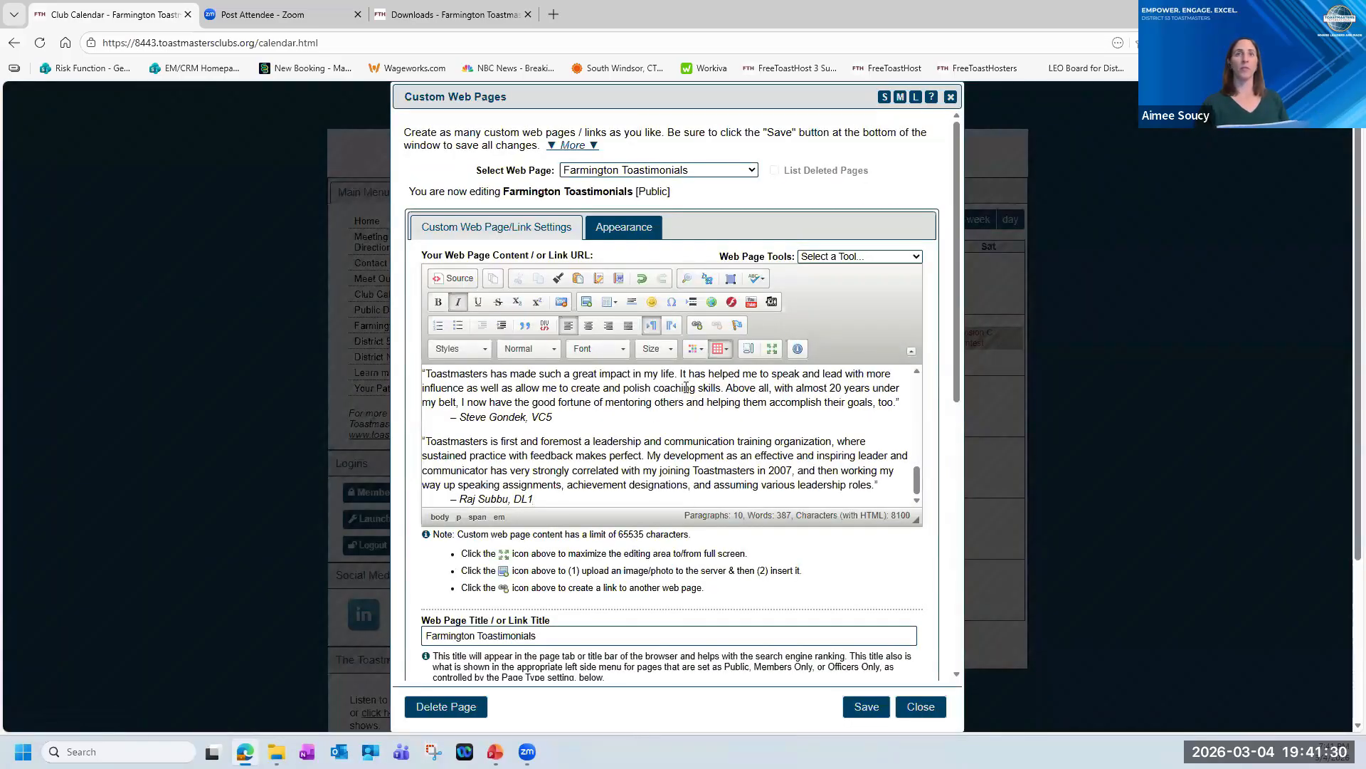
Review the Farmington Toastimonials page's title, menu position, page name and description settings.
scroll(686, 393, "down", 1)
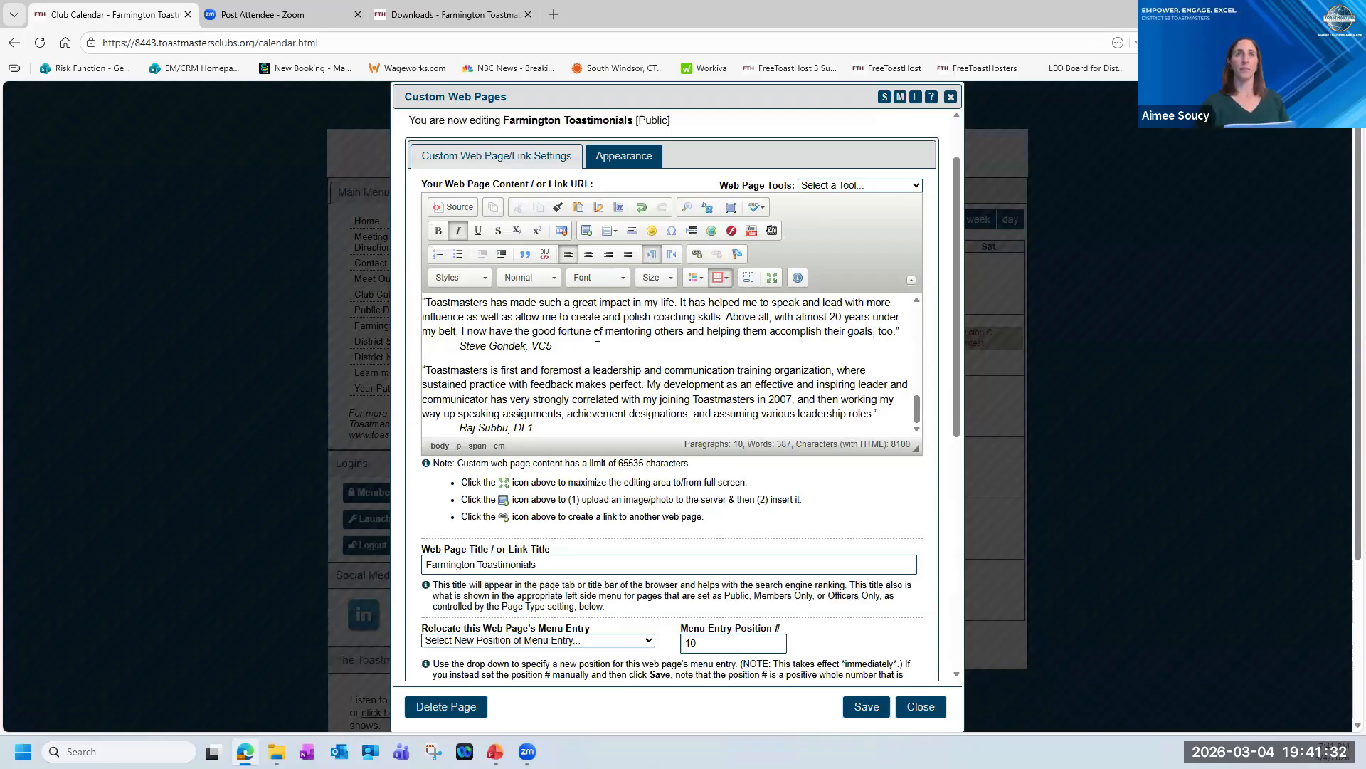
scroll(608, 477, "down", 2)
left_click(499, 410)
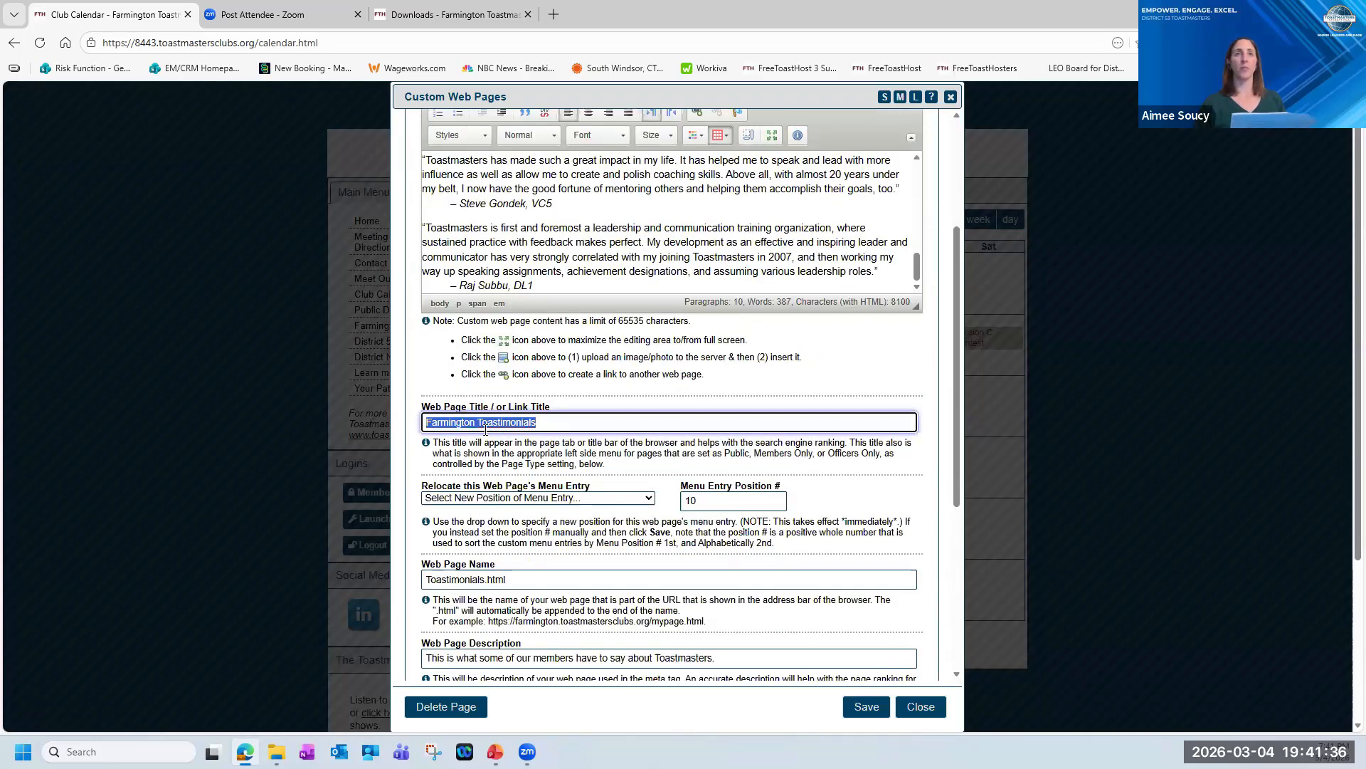
scroll(638, 437, "up", 3)
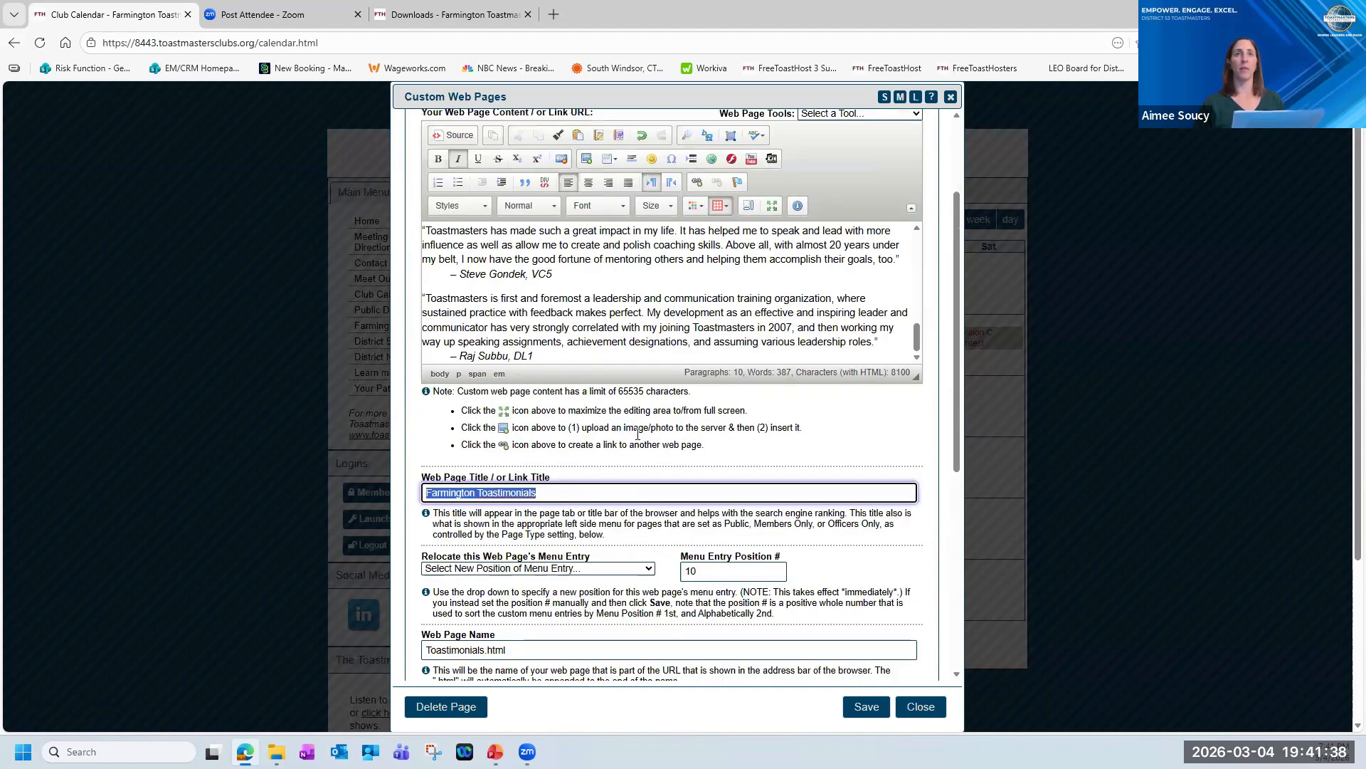
Close the site administration without saving and view the published Farmington Toastimonials page on the club site.
left_click(902, 704)
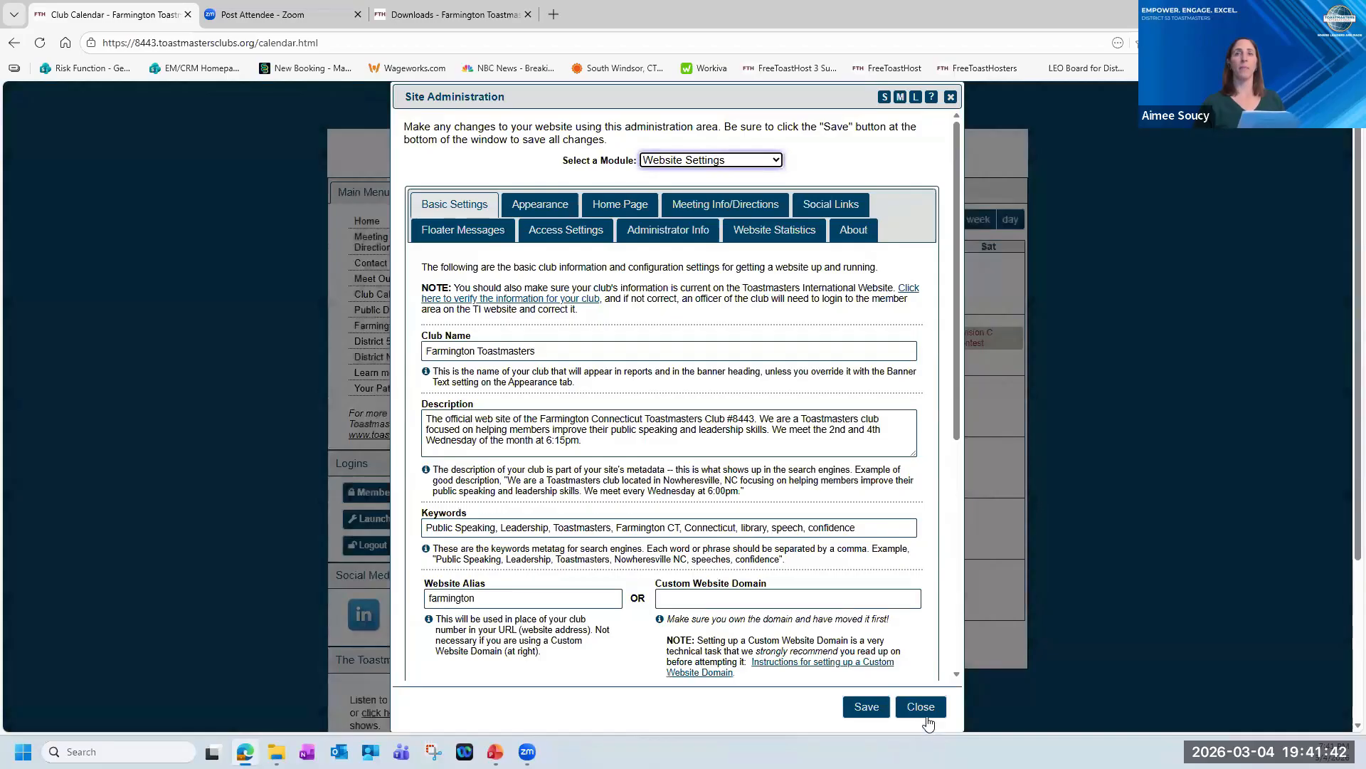
left_click(920, 706)
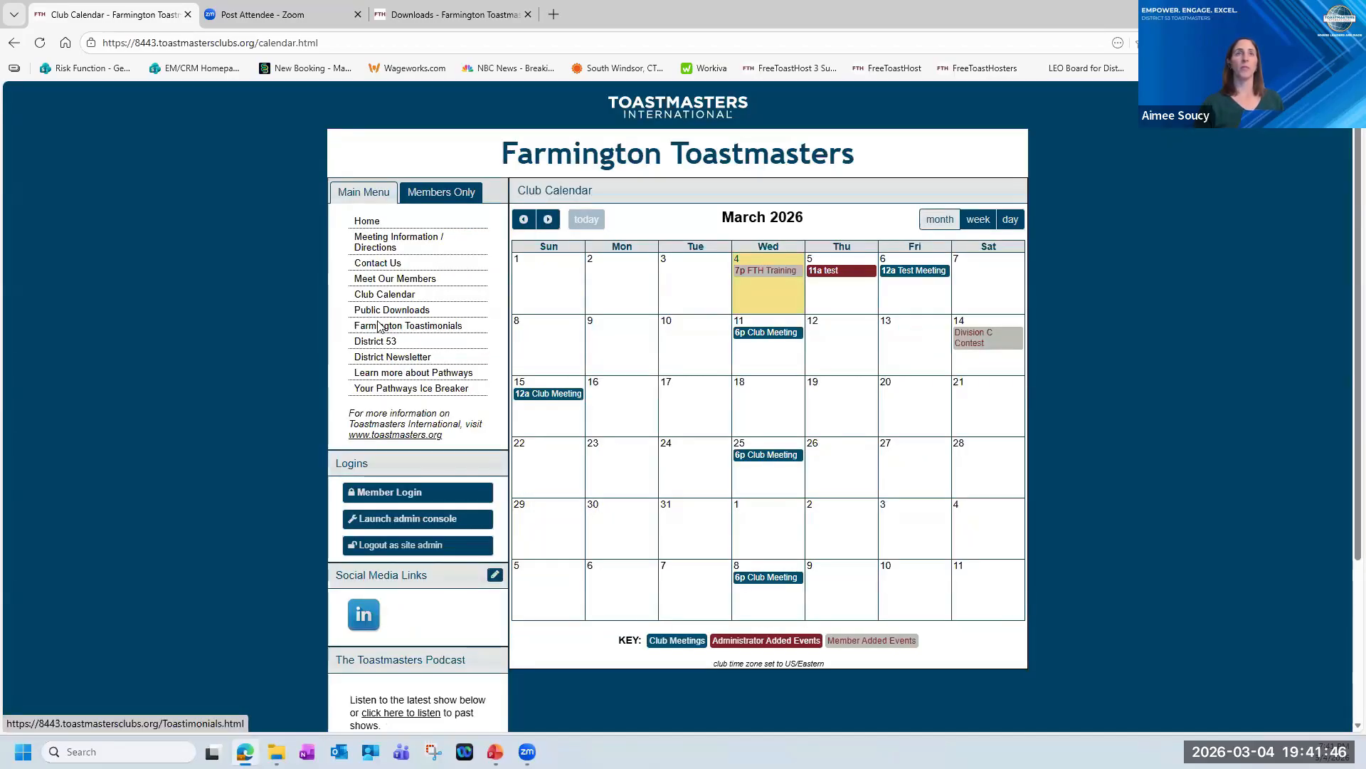
left_click(422, 326)
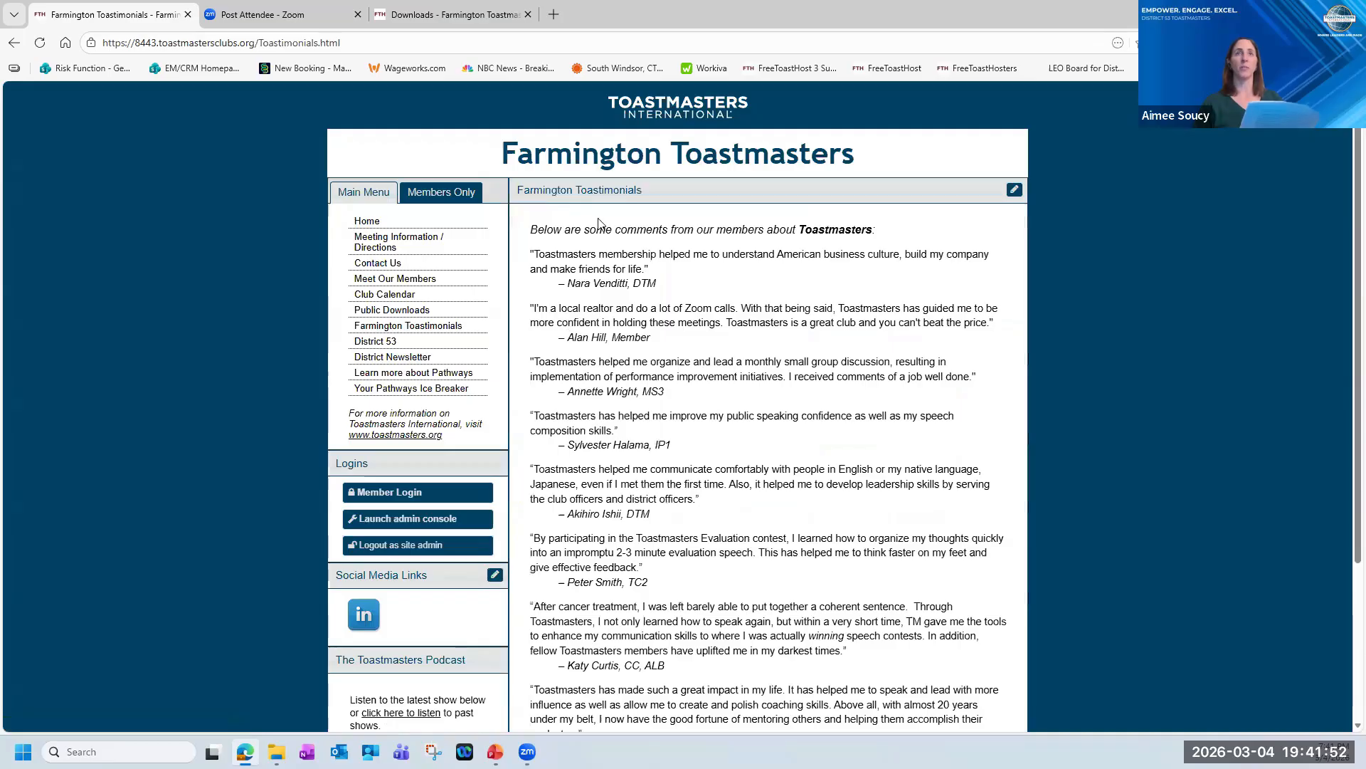
scroll(834, 580, "down", 3)
scroll(834, 580, "up", 3)
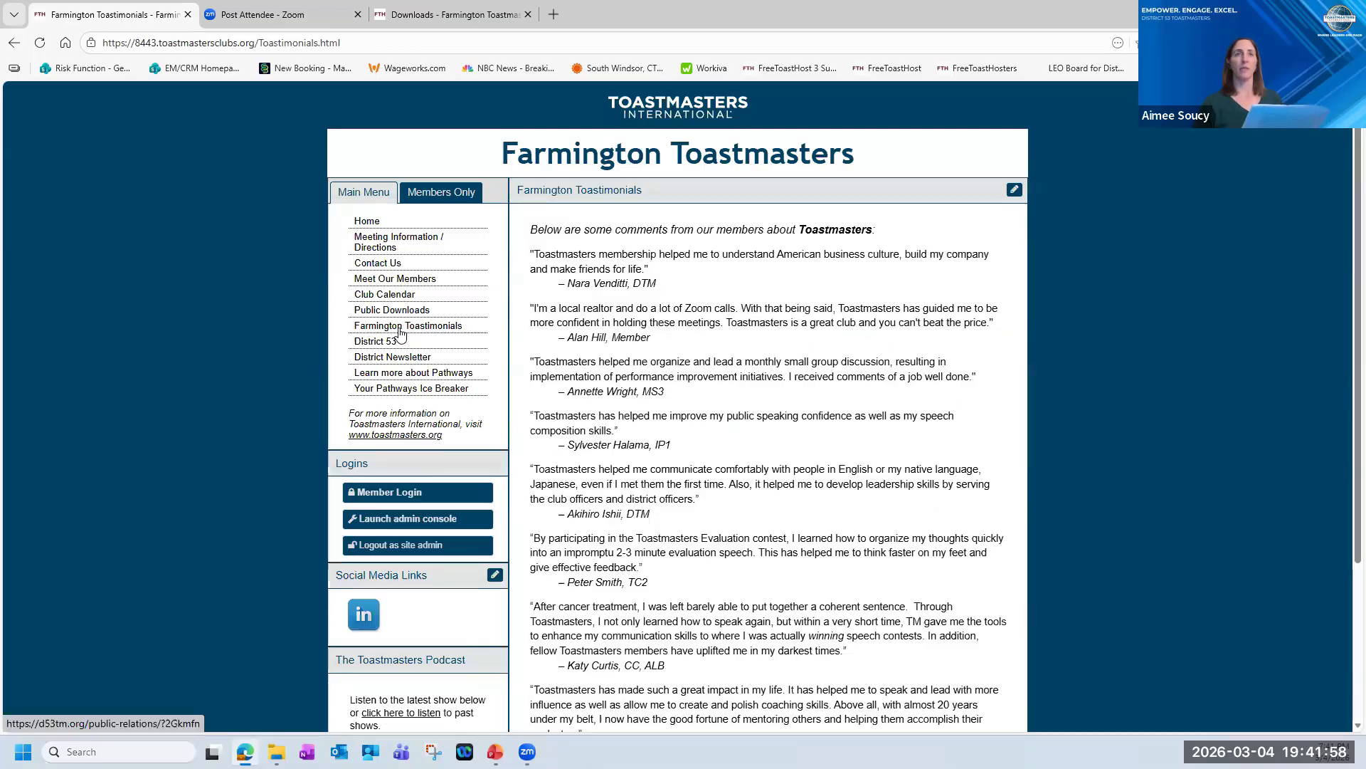
Open the District 53 link entry in the Custom Web Pages module and review its URL, link title and menu position.
left_click(429, 518)
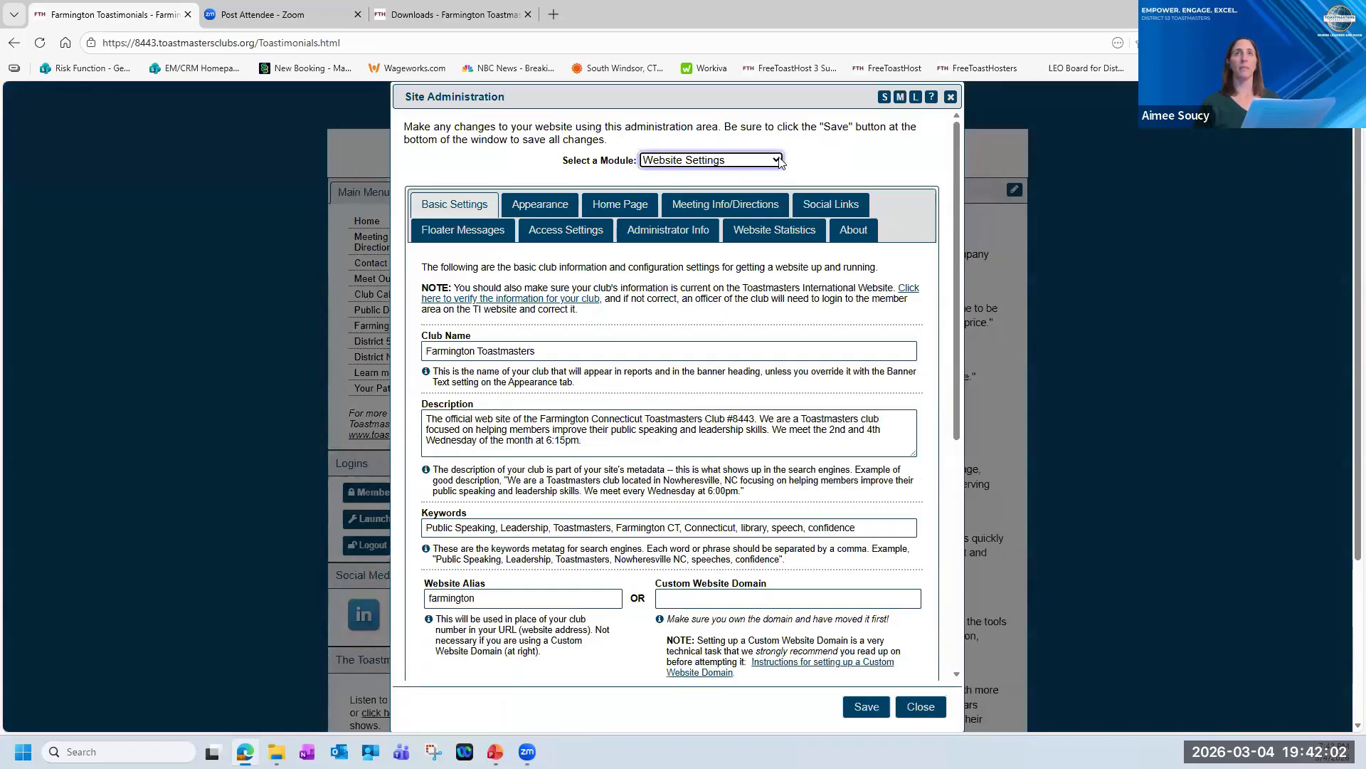
left_click(781, 163)
left_click(735, 235)
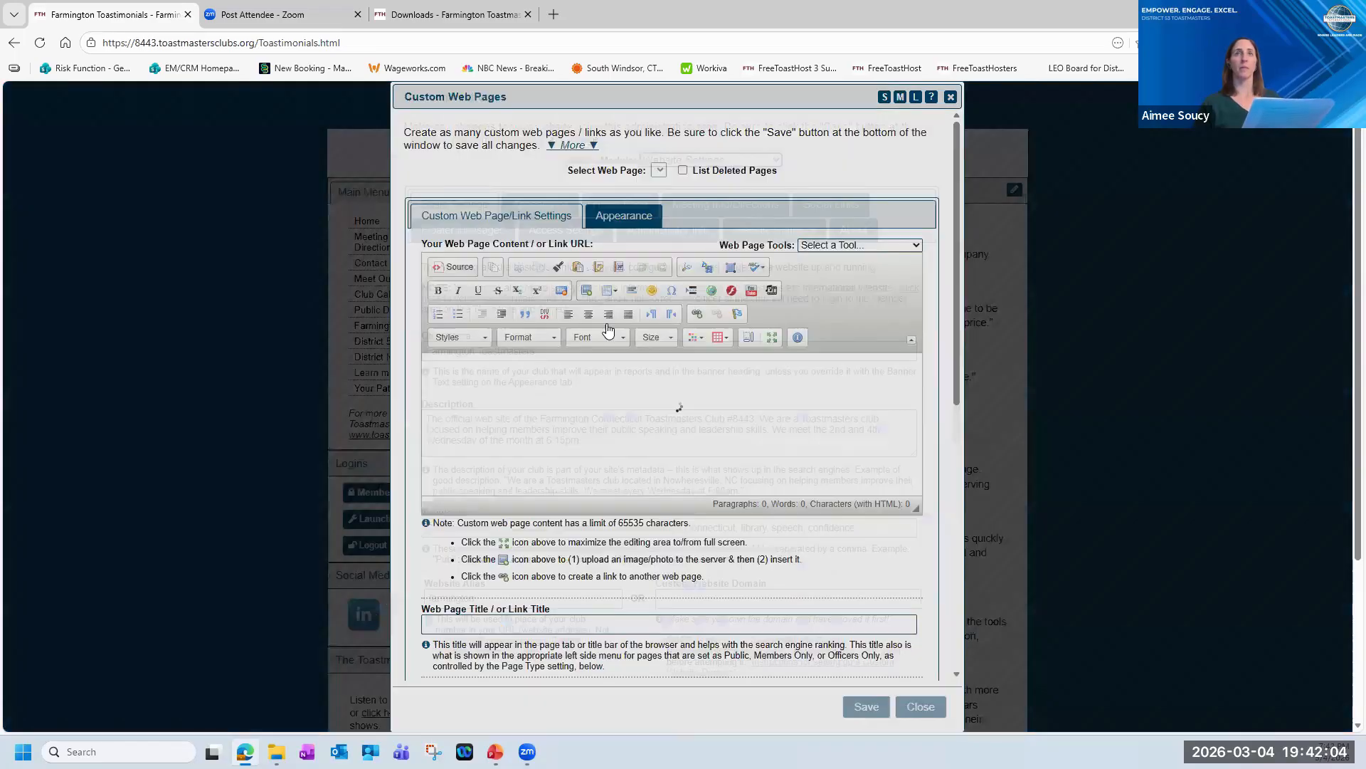
left_click(752, 171)
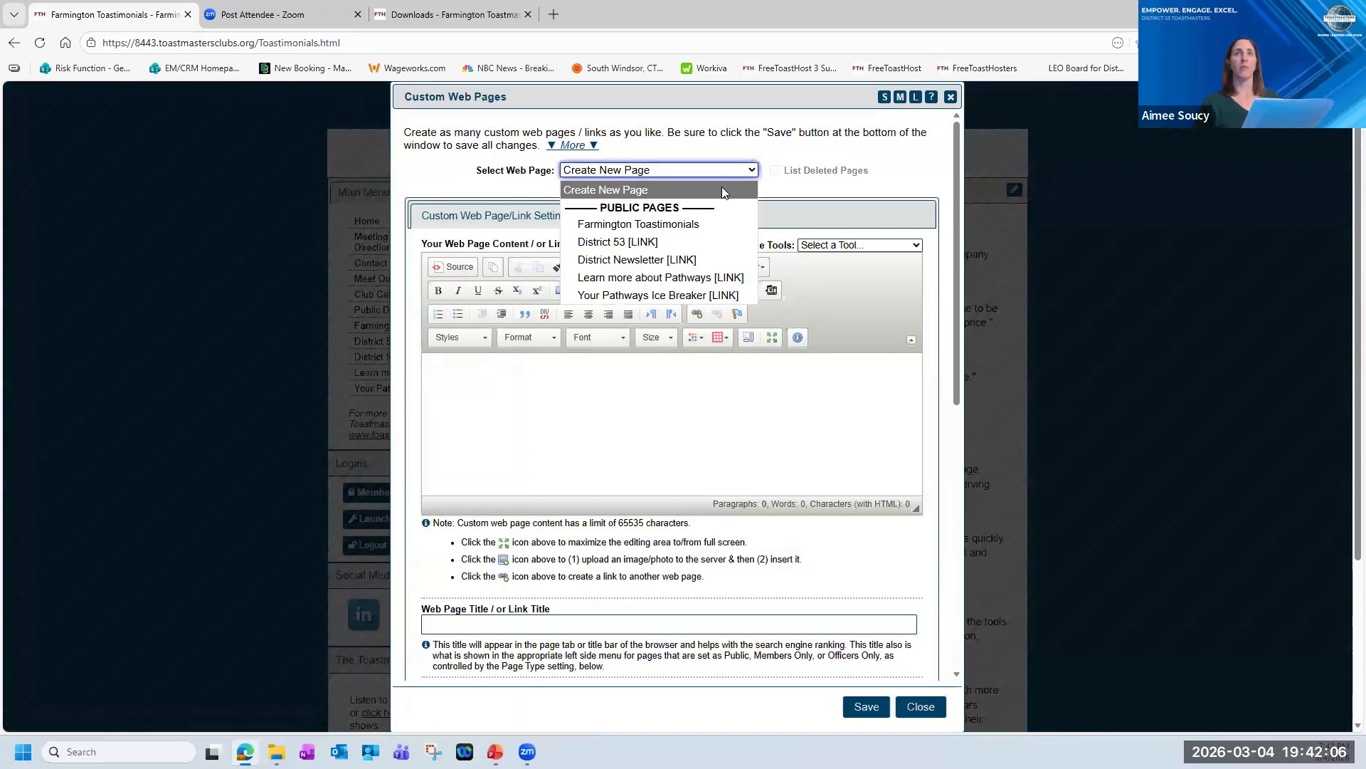
left_click(622, 245)
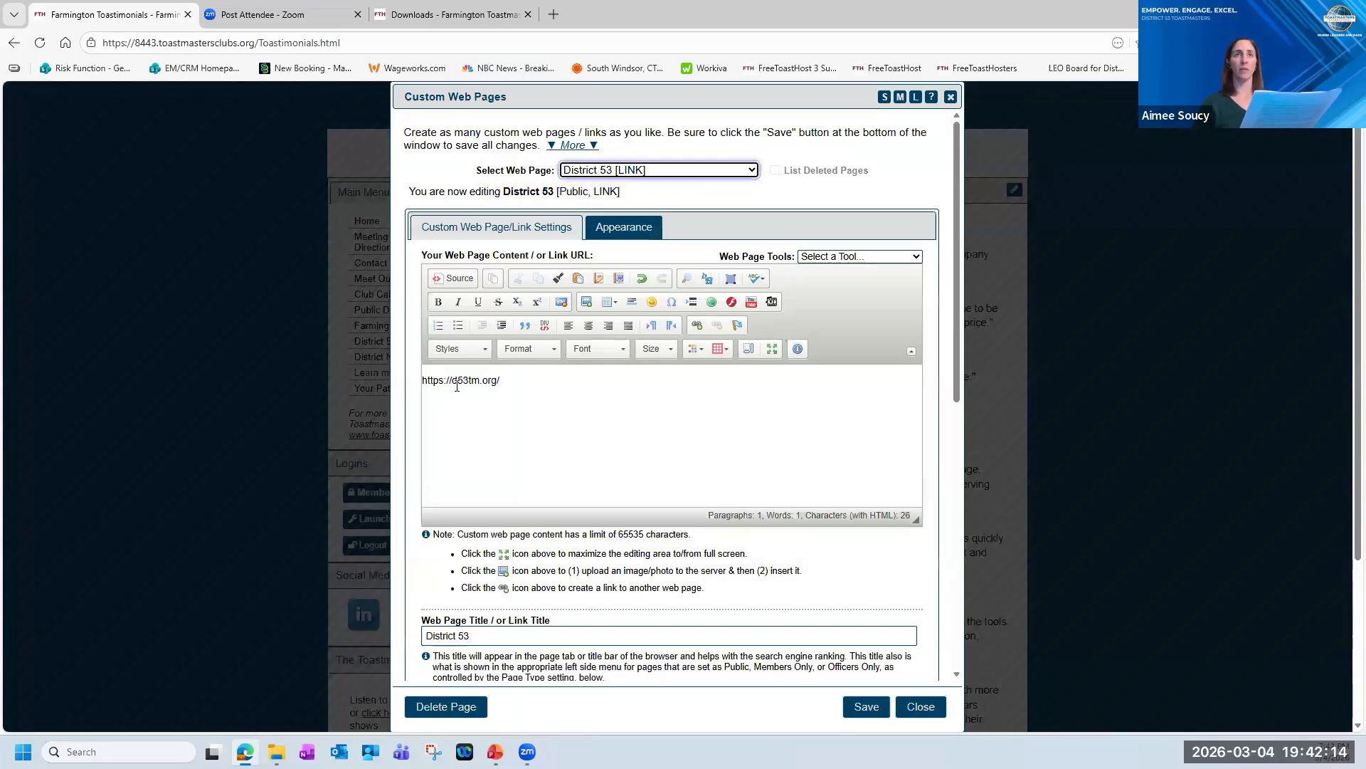
scroll(508, 614, "down", 1)
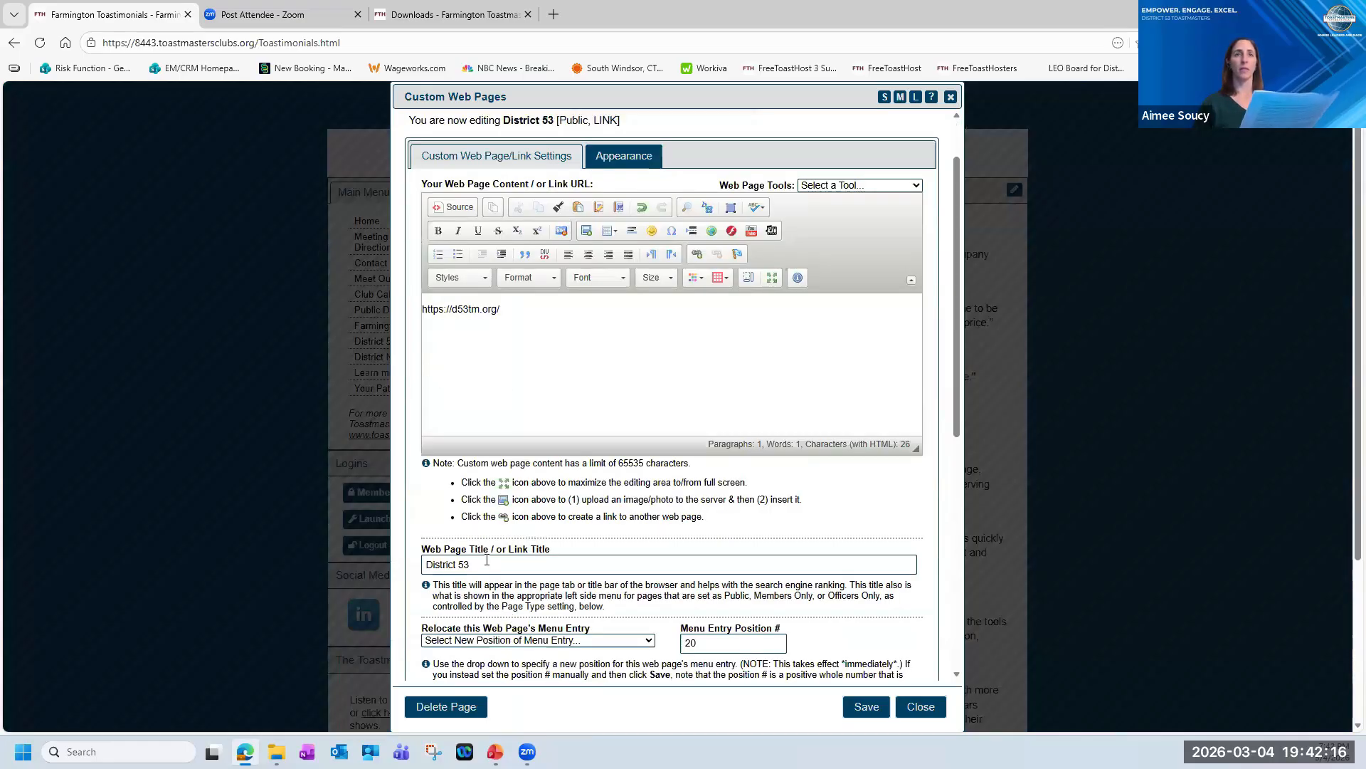
triple_click(446, 566)
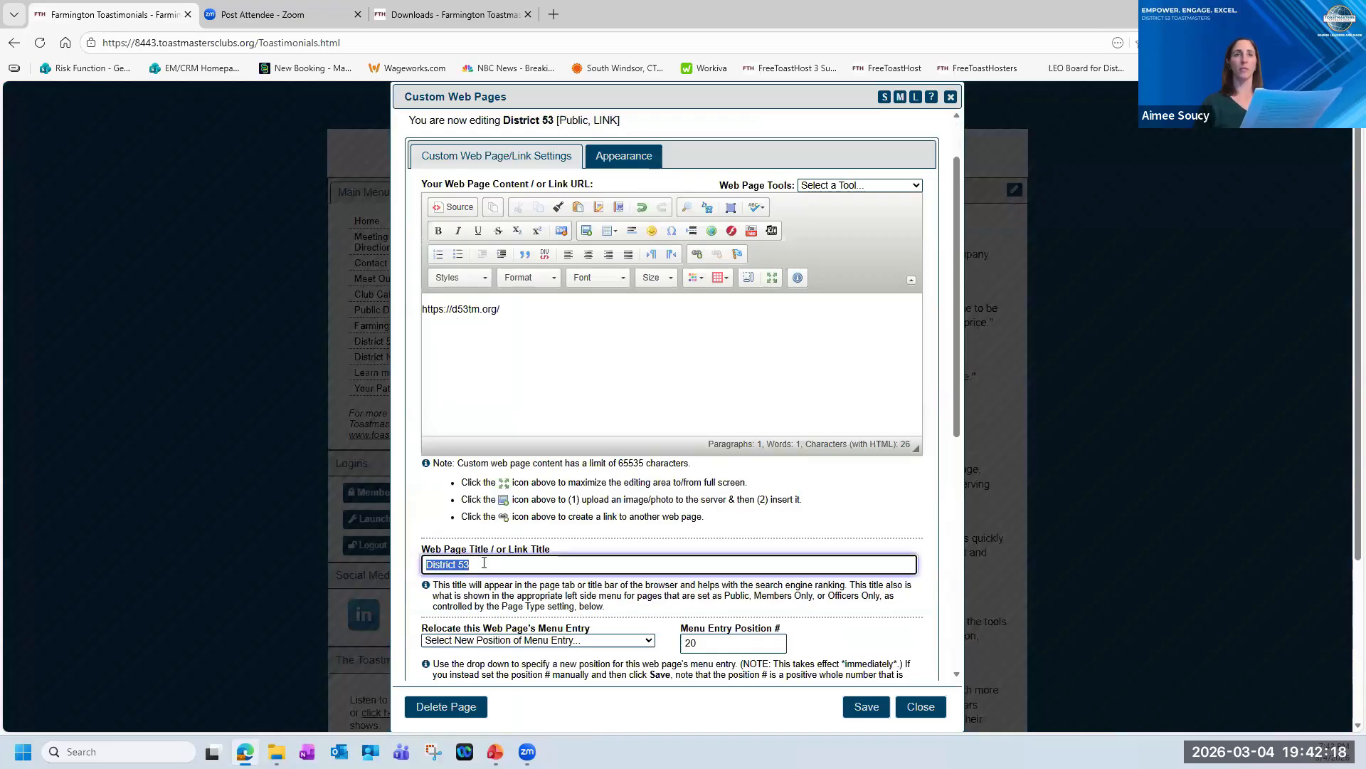
scroll(628, 566, "down", 1)
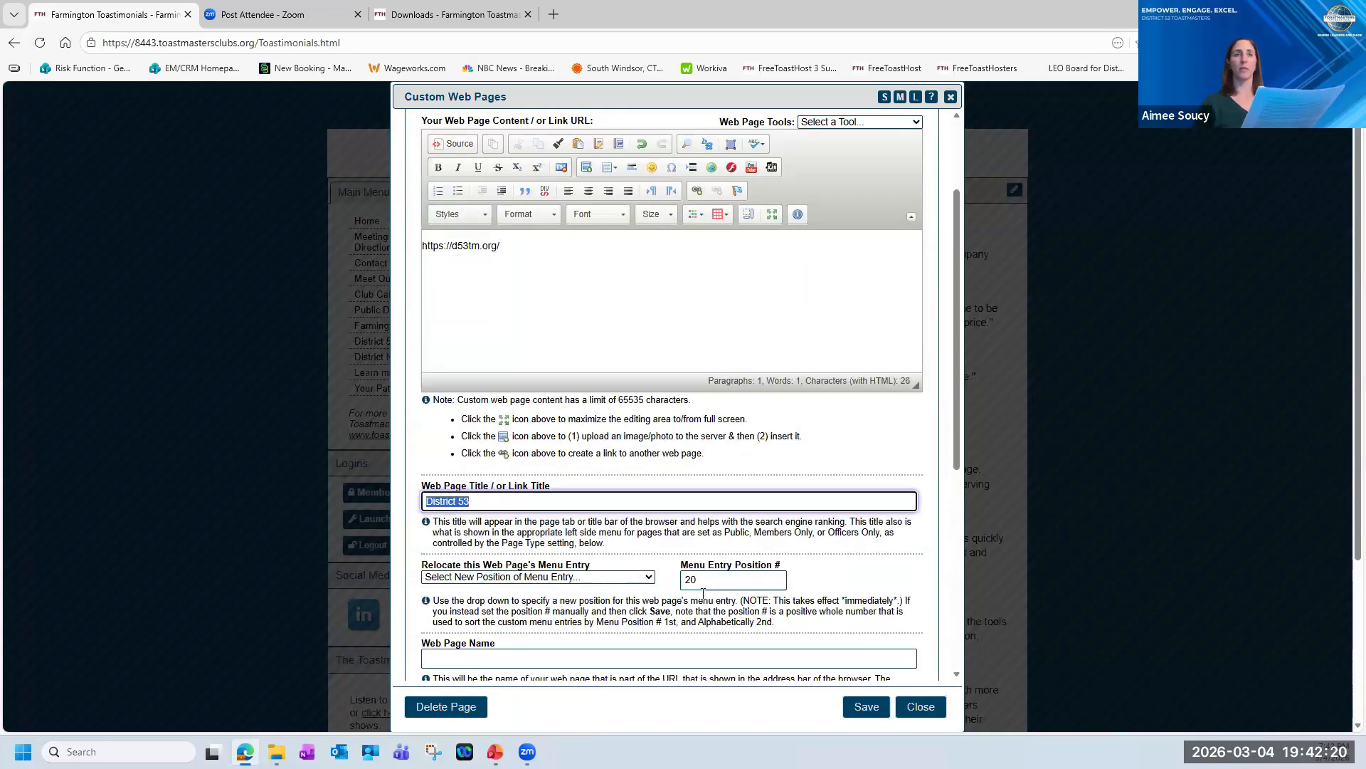
Close the site administration without saving, follow the site's District 53 link, and return to the club site.
left_click(912, 706)
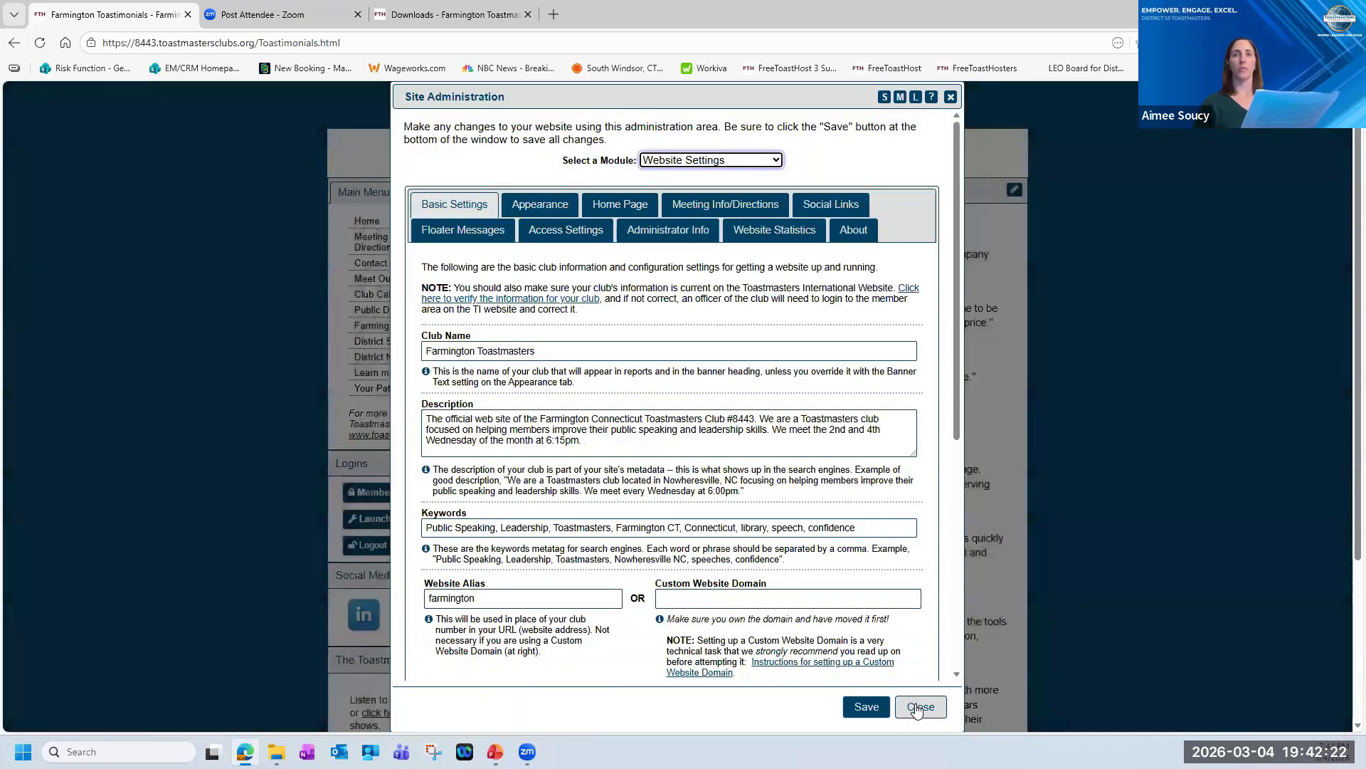
left_click(918, 707)
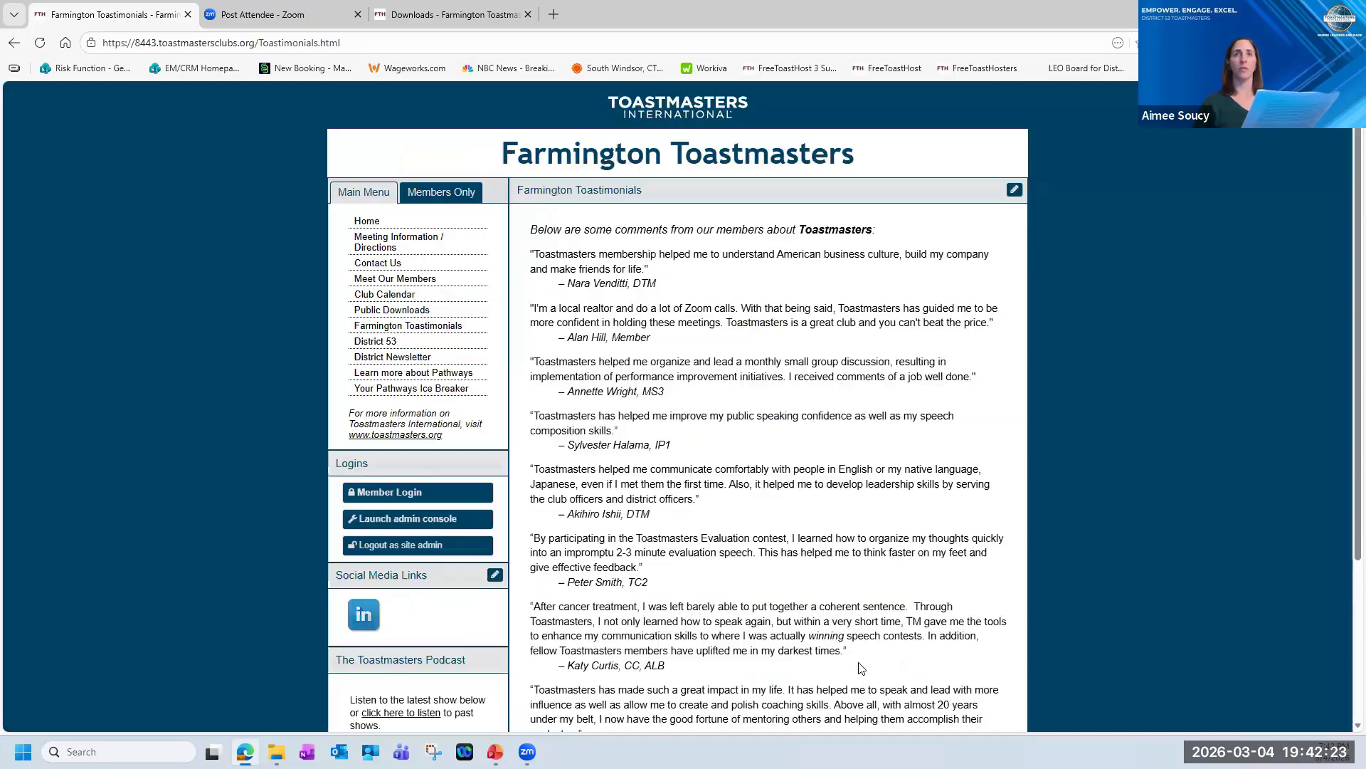
left_click(380, 342)
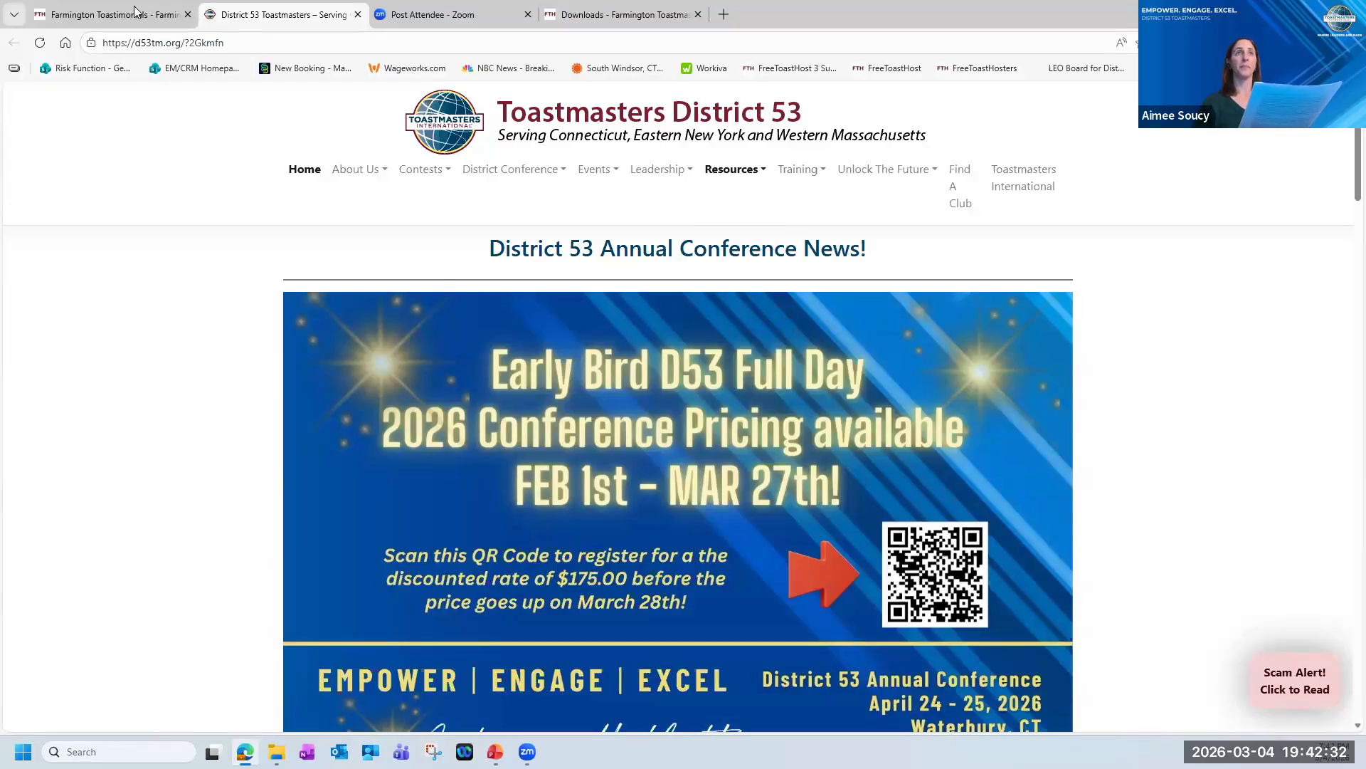
left_click(114, 15)
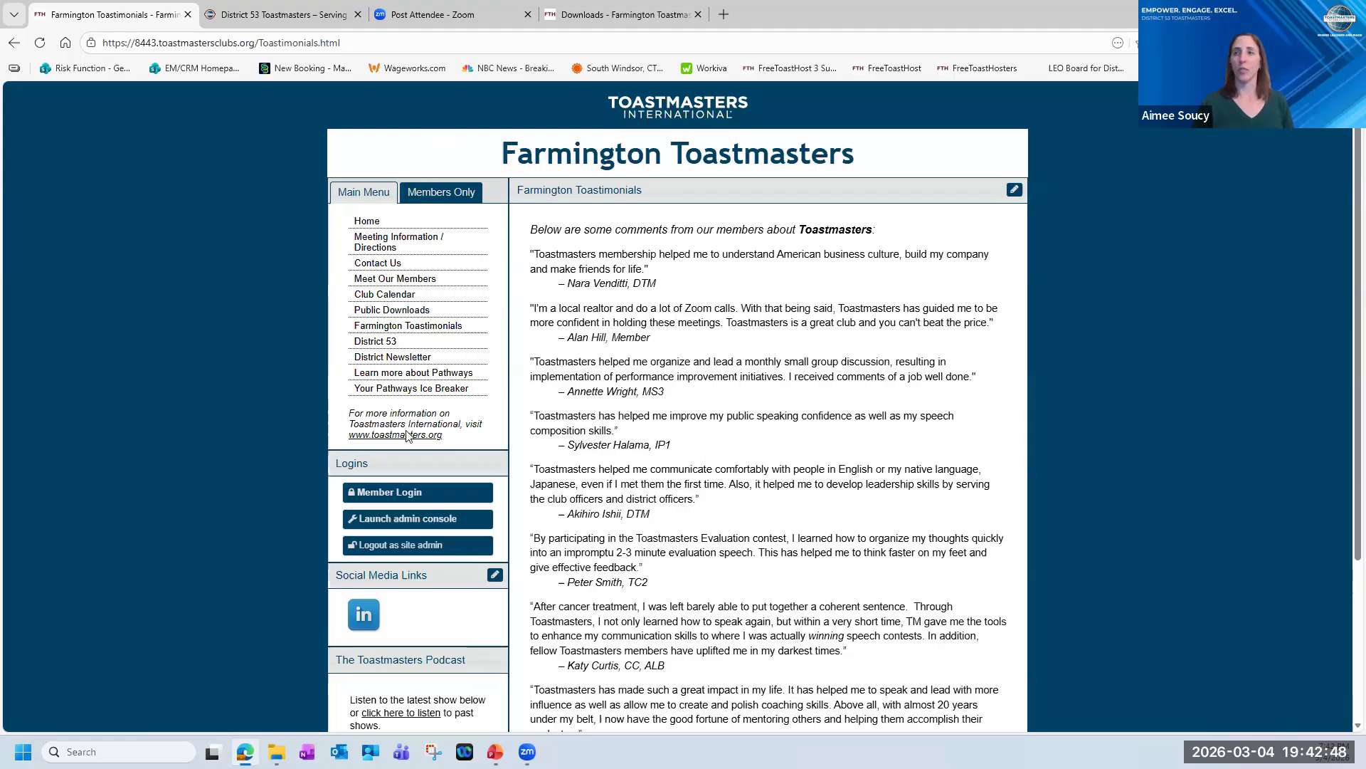
Open the Membership Management module to view the member contact list and officer roles, closing it without saving.
left_click(420, 520)
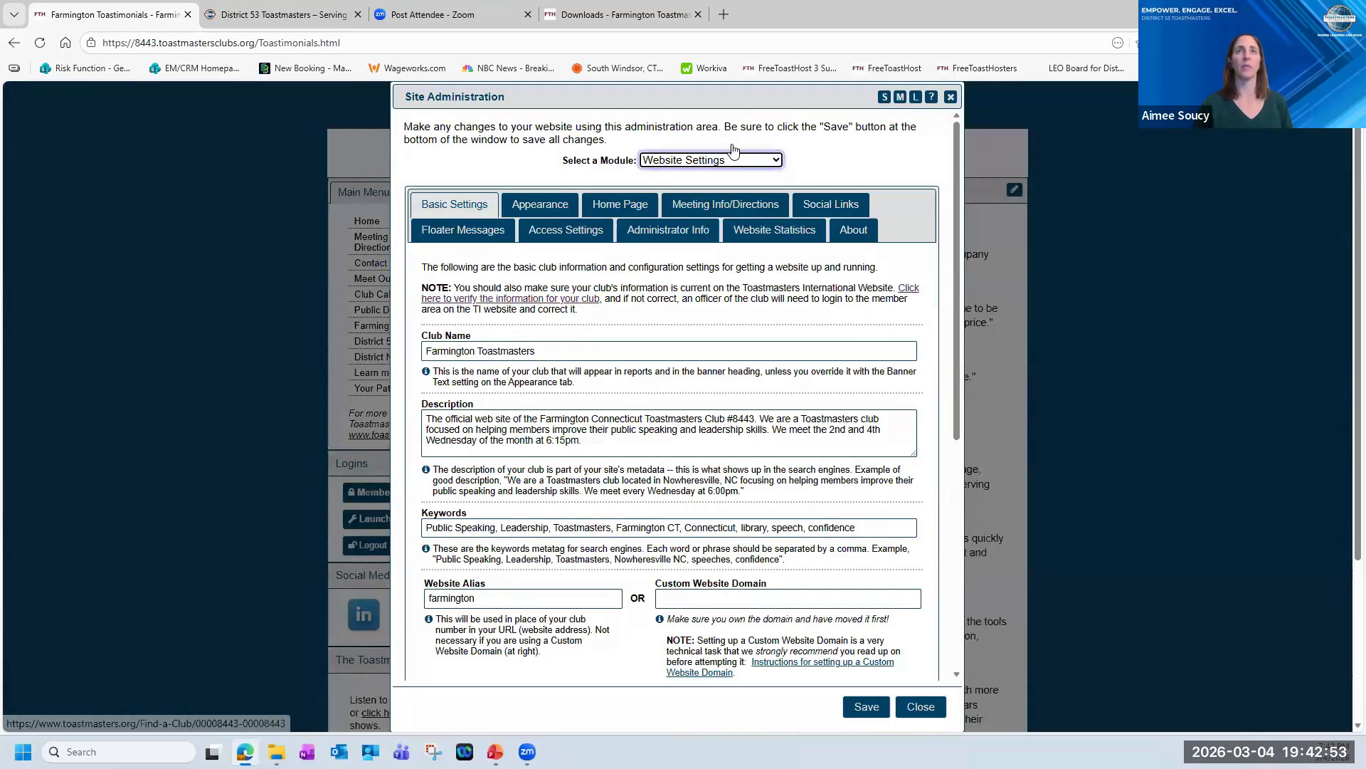
left_click(778, 160)
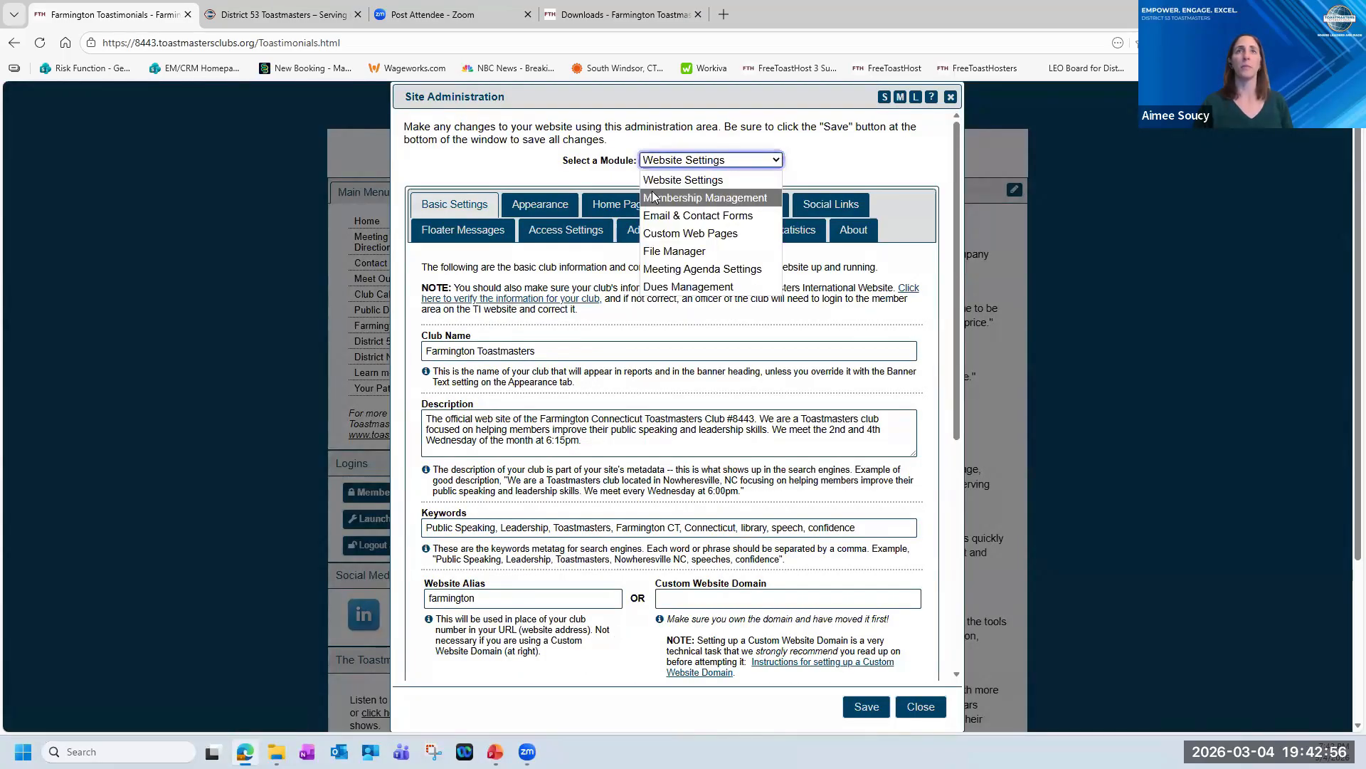
left_click(721, 199)
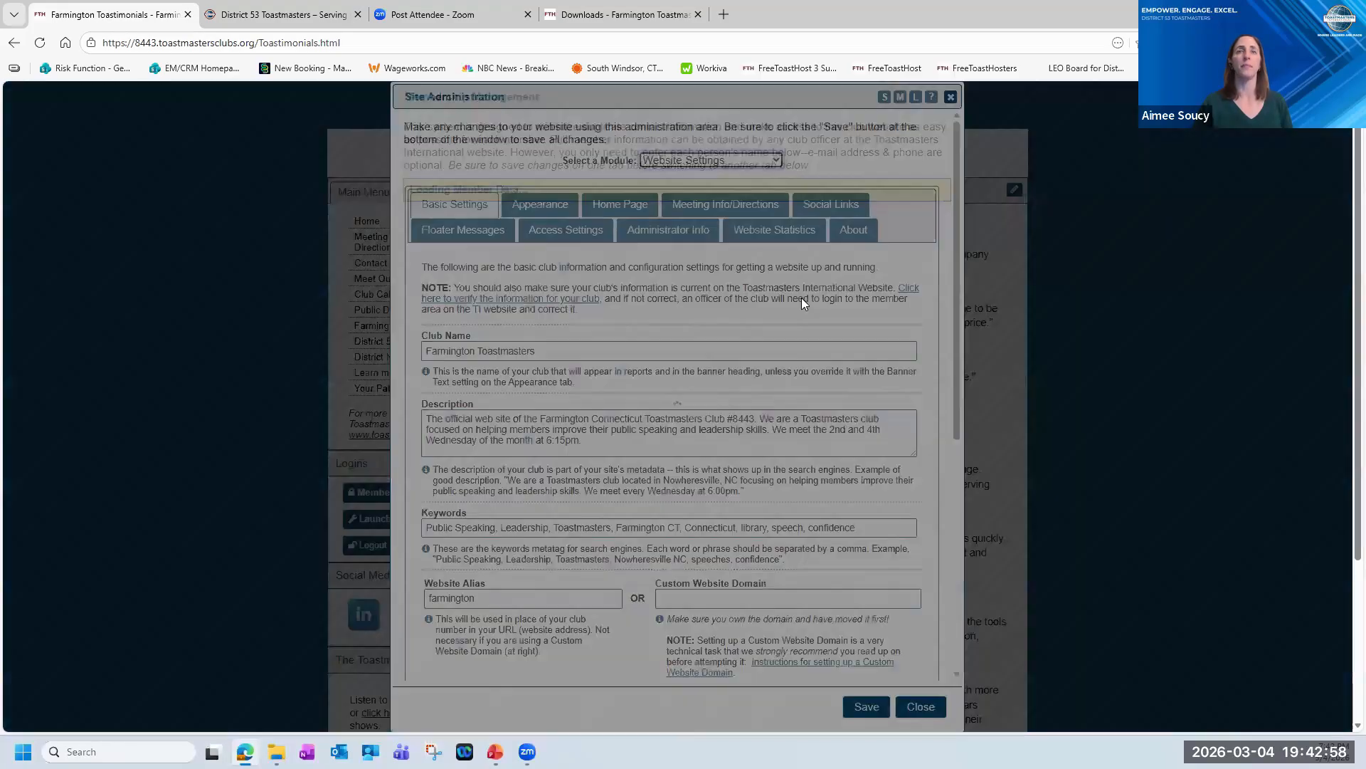
left_click(920, 706)
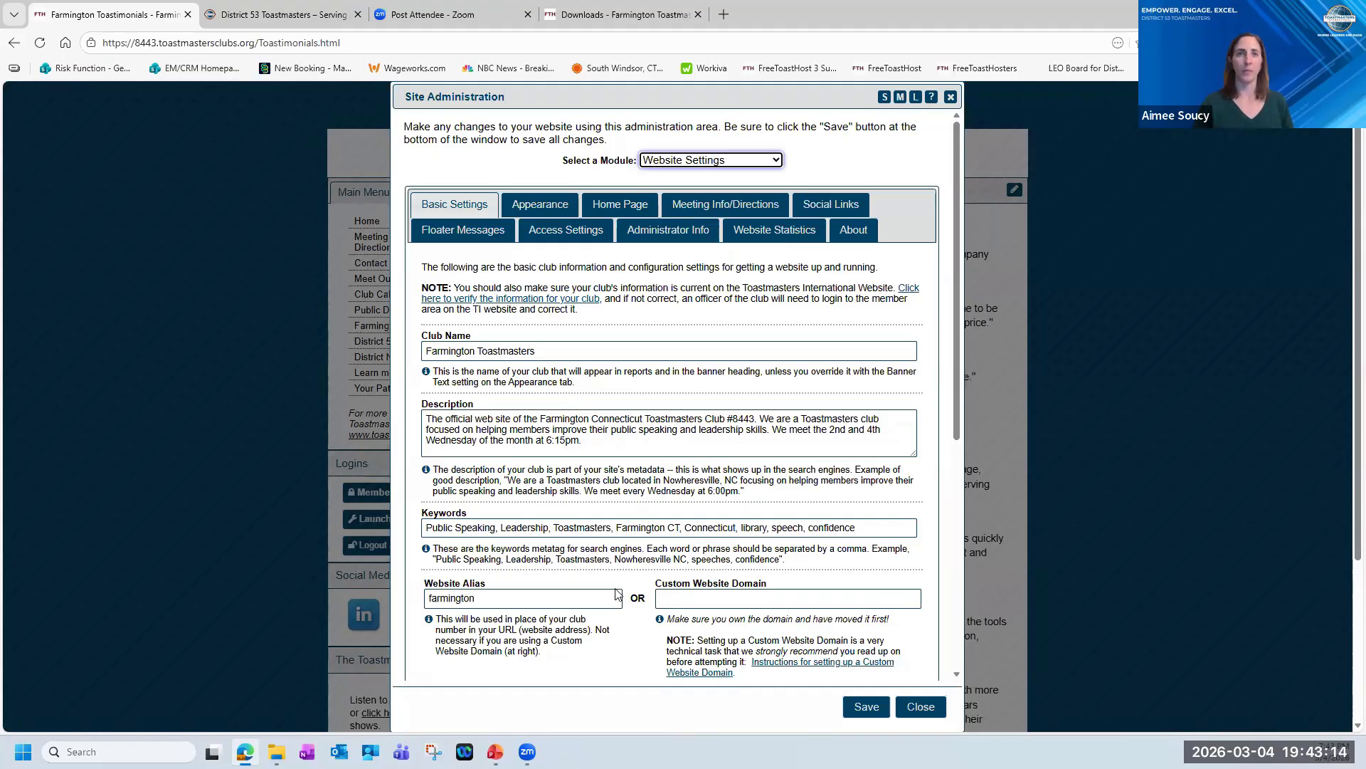
Switch to the presentation slide show and advance from the Membership Management members slide to the prospects and guests slide.
mouse_move(496, 752)
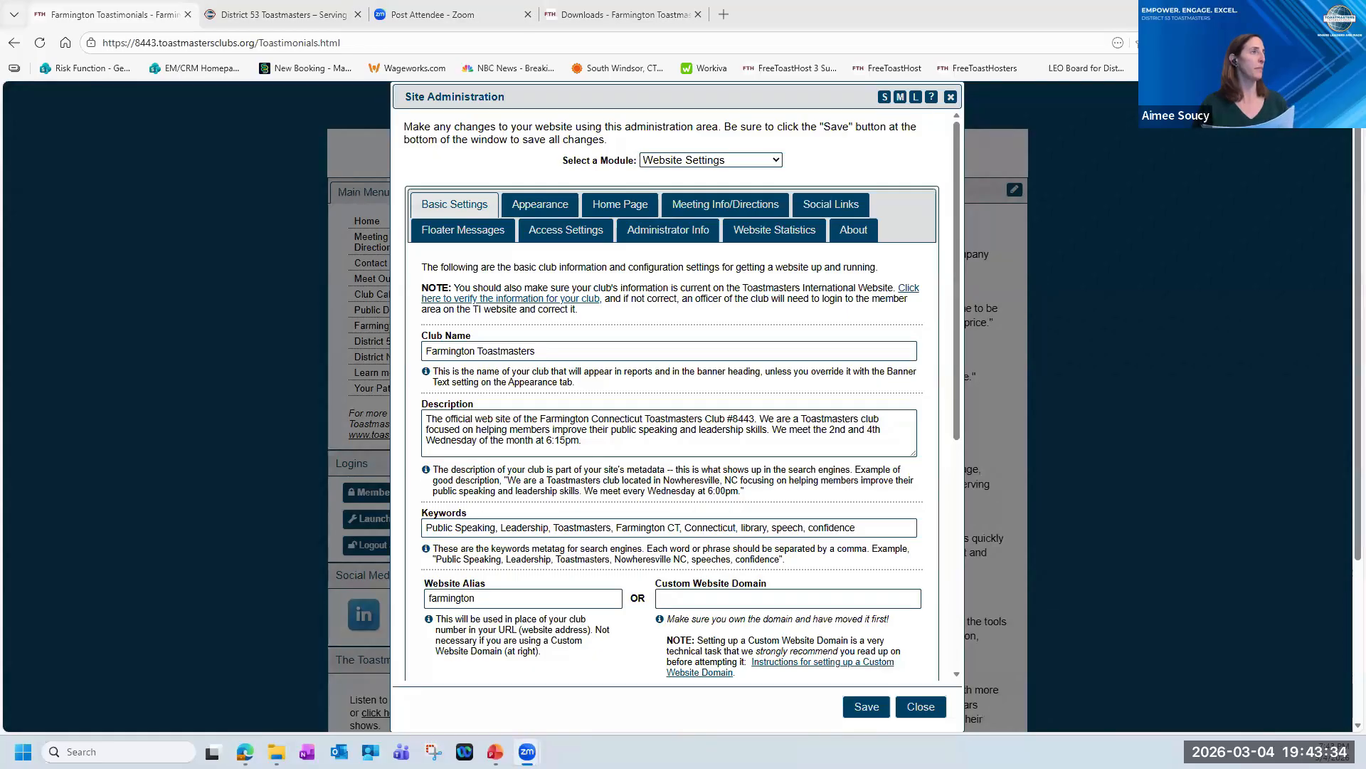
key("alt+Tab")
left_click(473, 378)
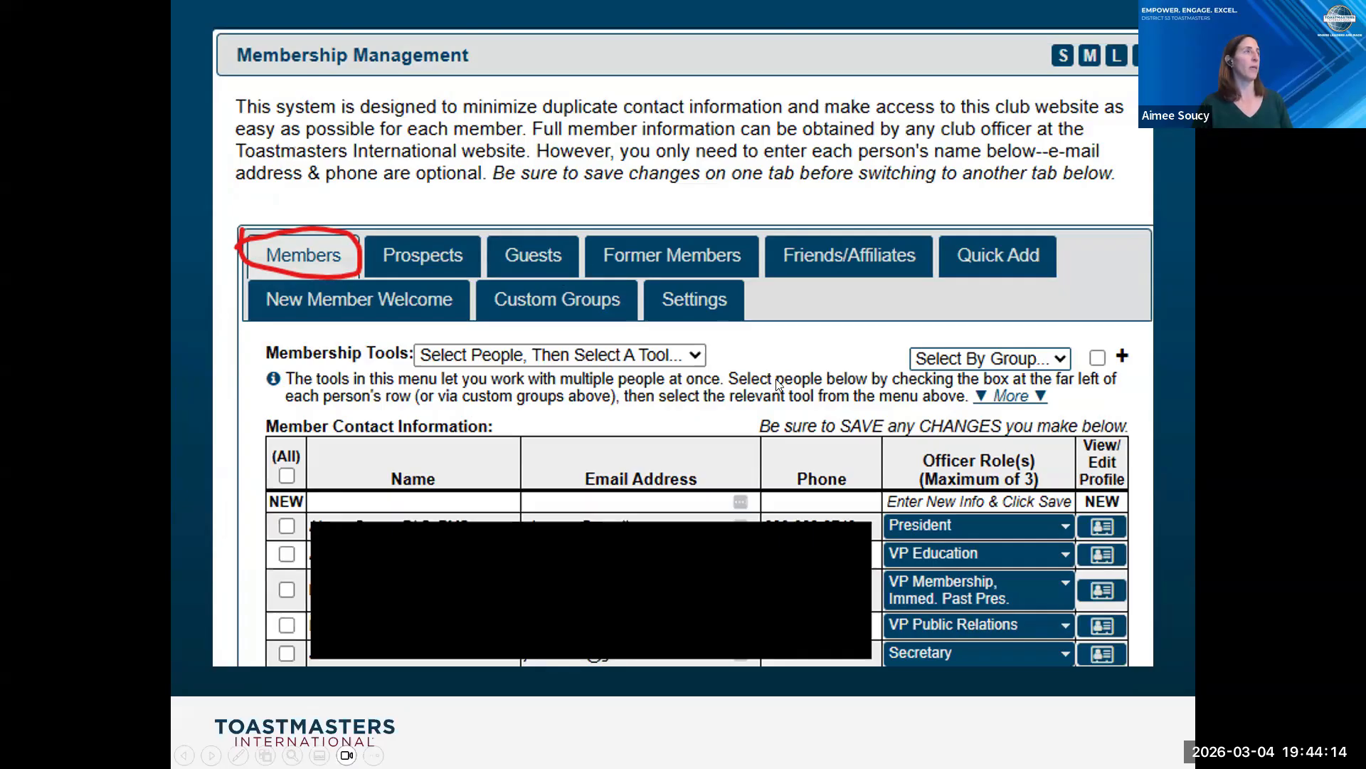
key("Right")
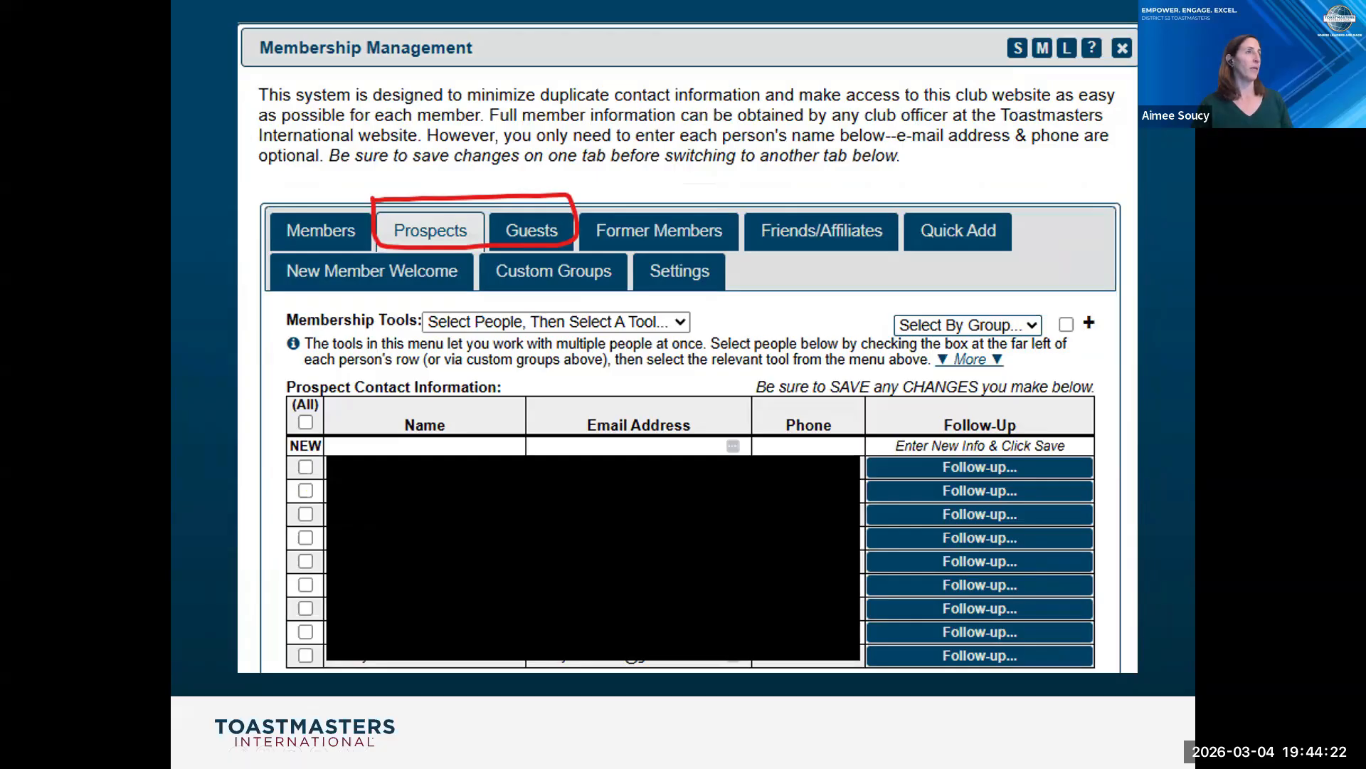
left_click(394, 252)
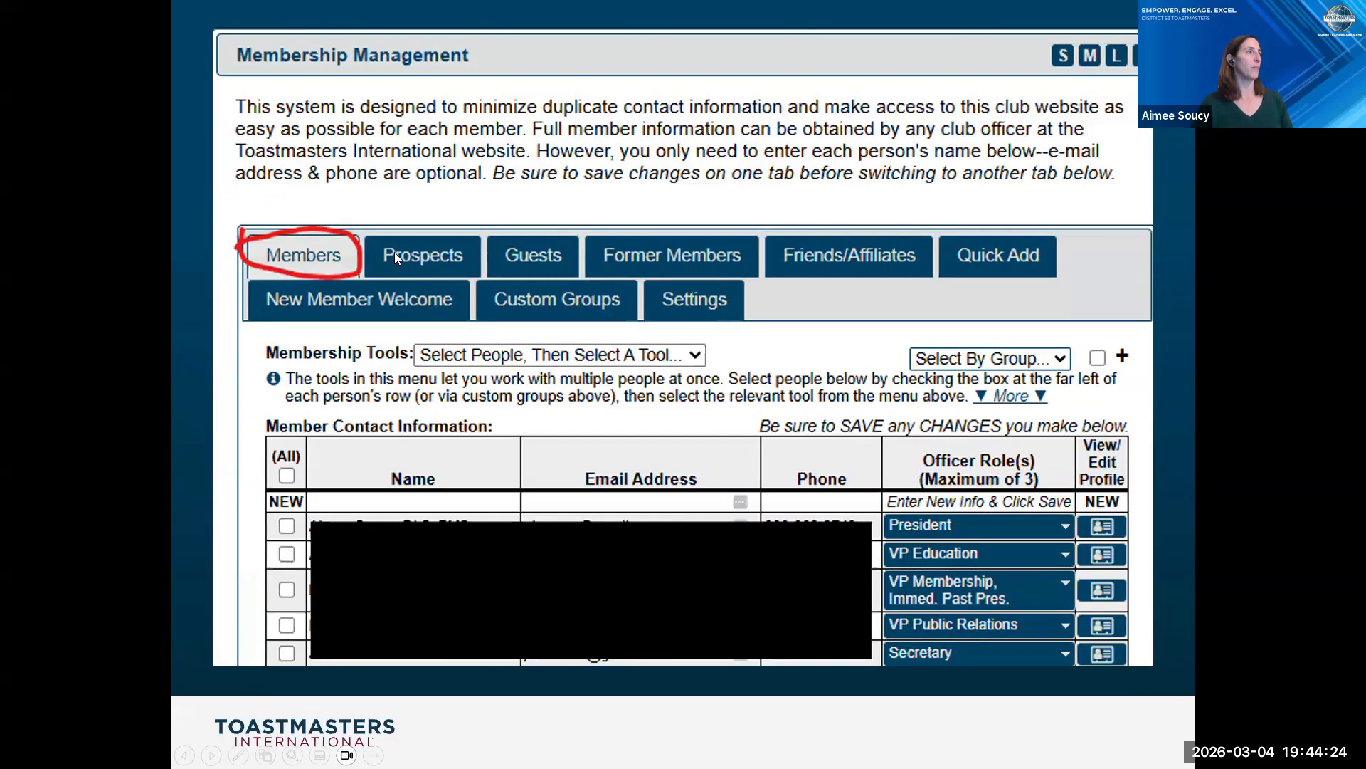
left_click(538, 400)
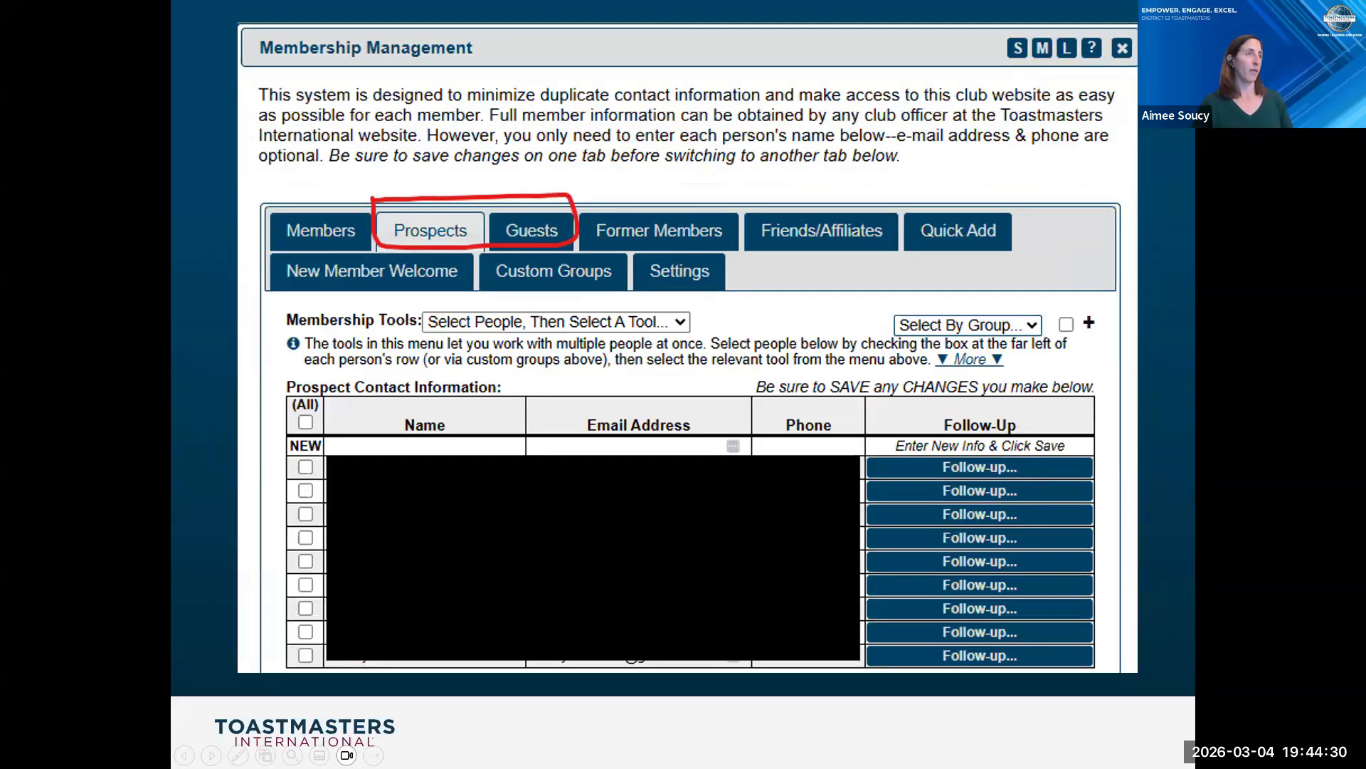
key("Right")
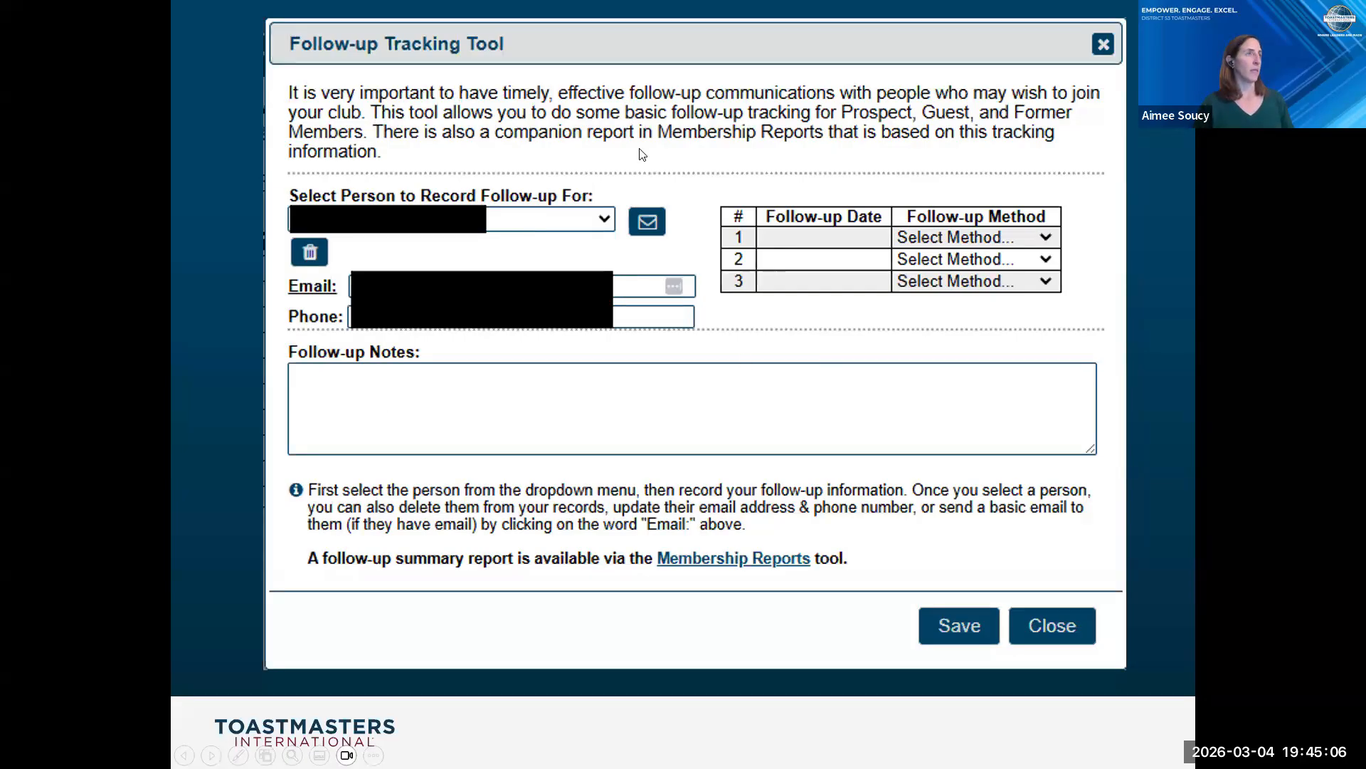
left_click(786, 350)
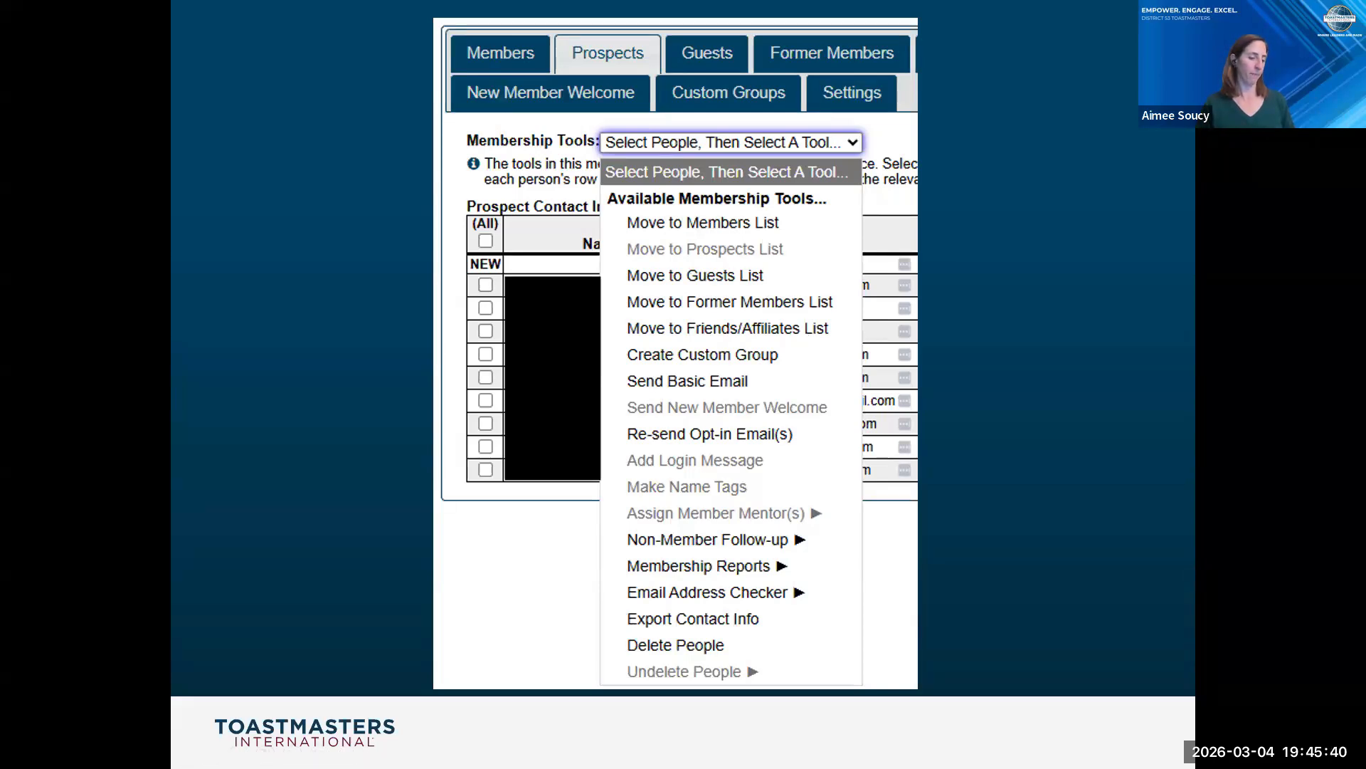
left_click(681, 270)
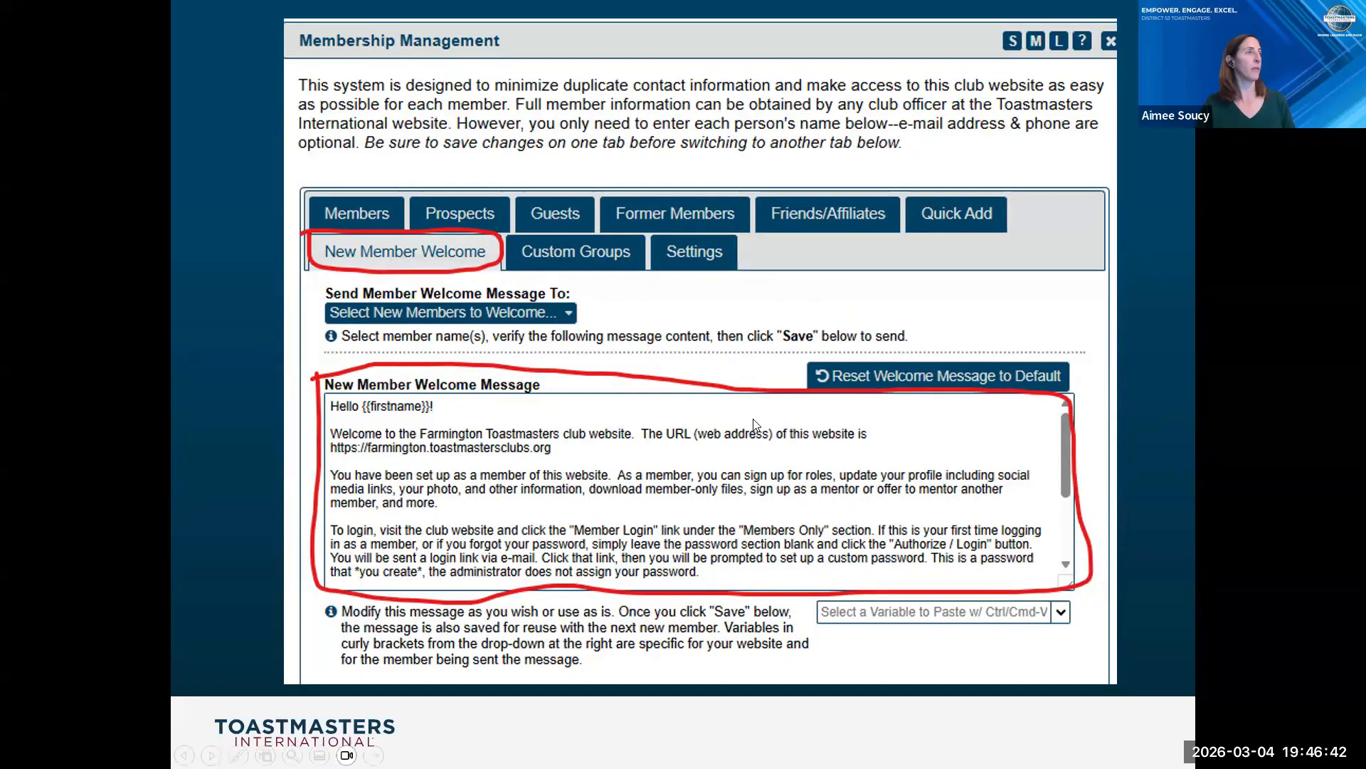
left_click(755, 425)
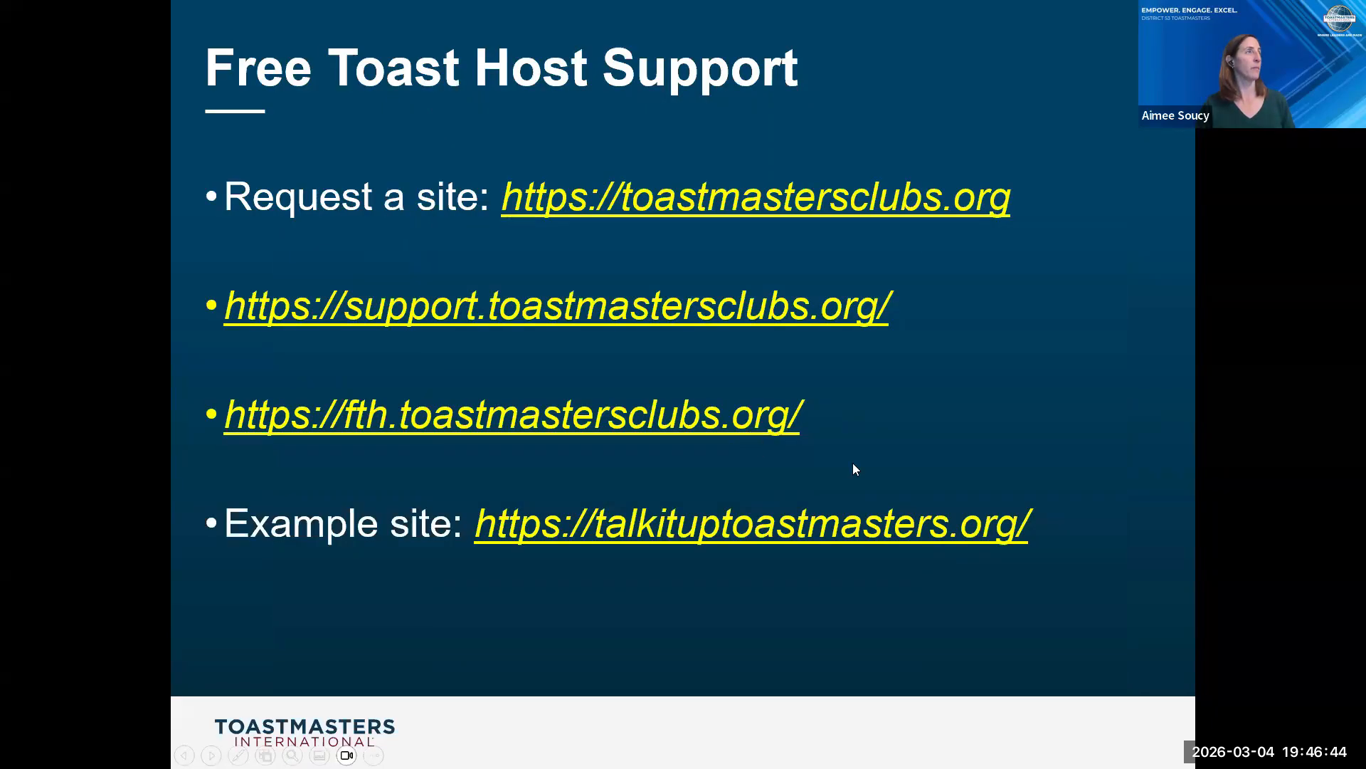
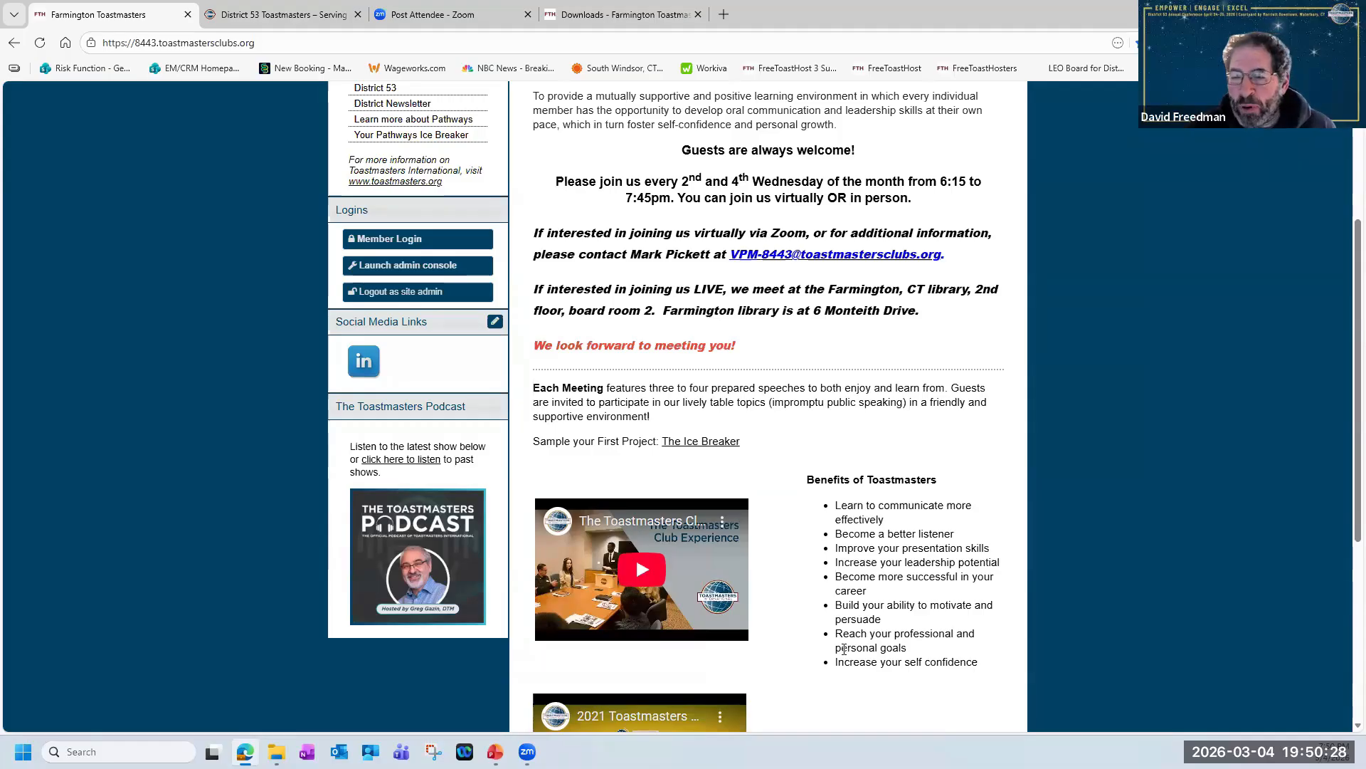
scroll(845, 646, "up", 4)
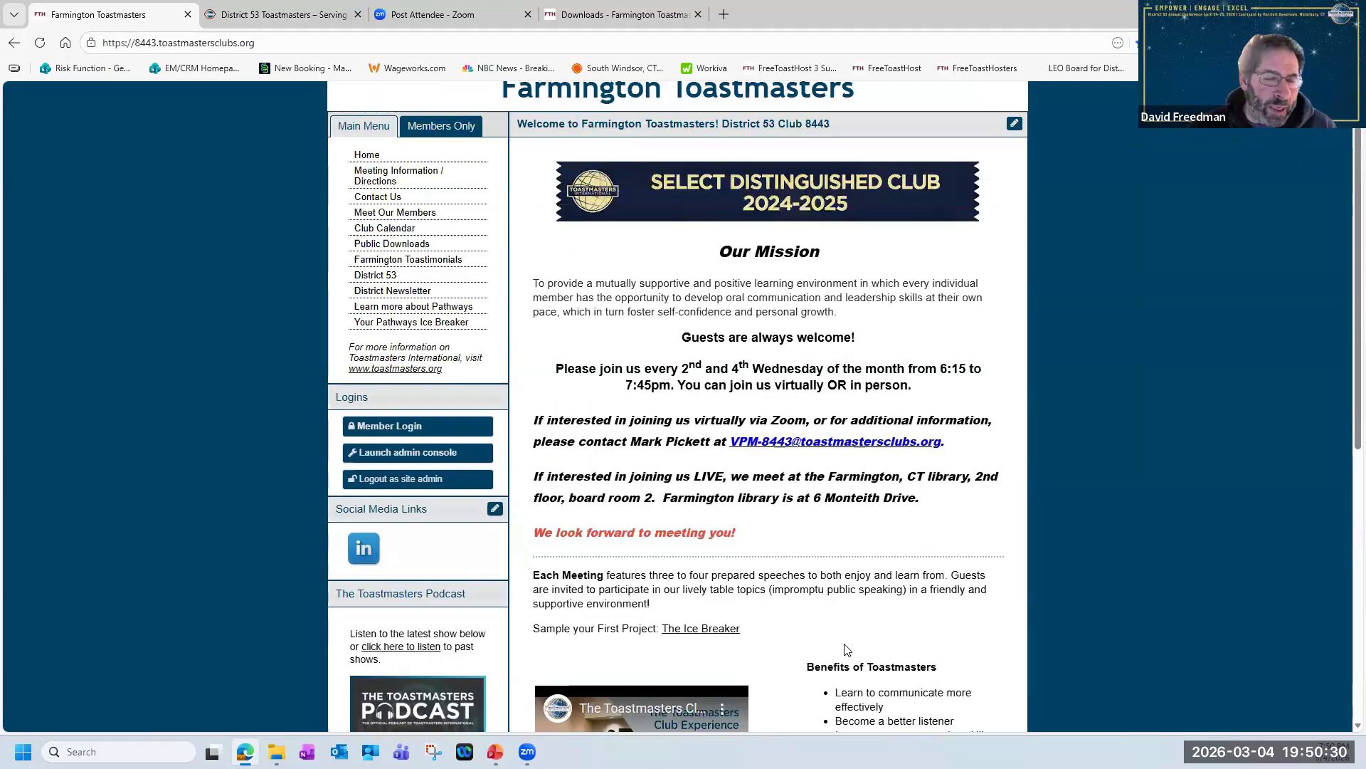
scroll(846, 649, "down", 1)
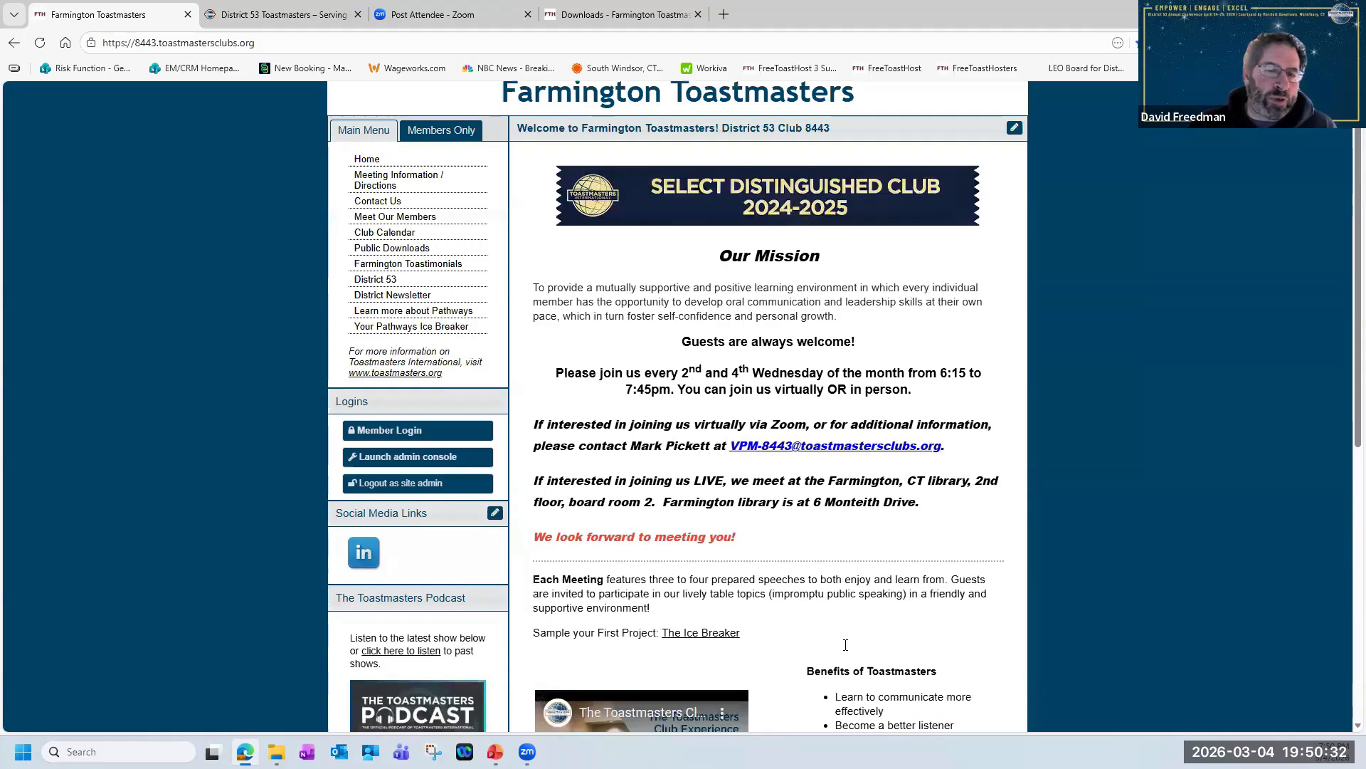
scroll(846, 645, "up", 1)
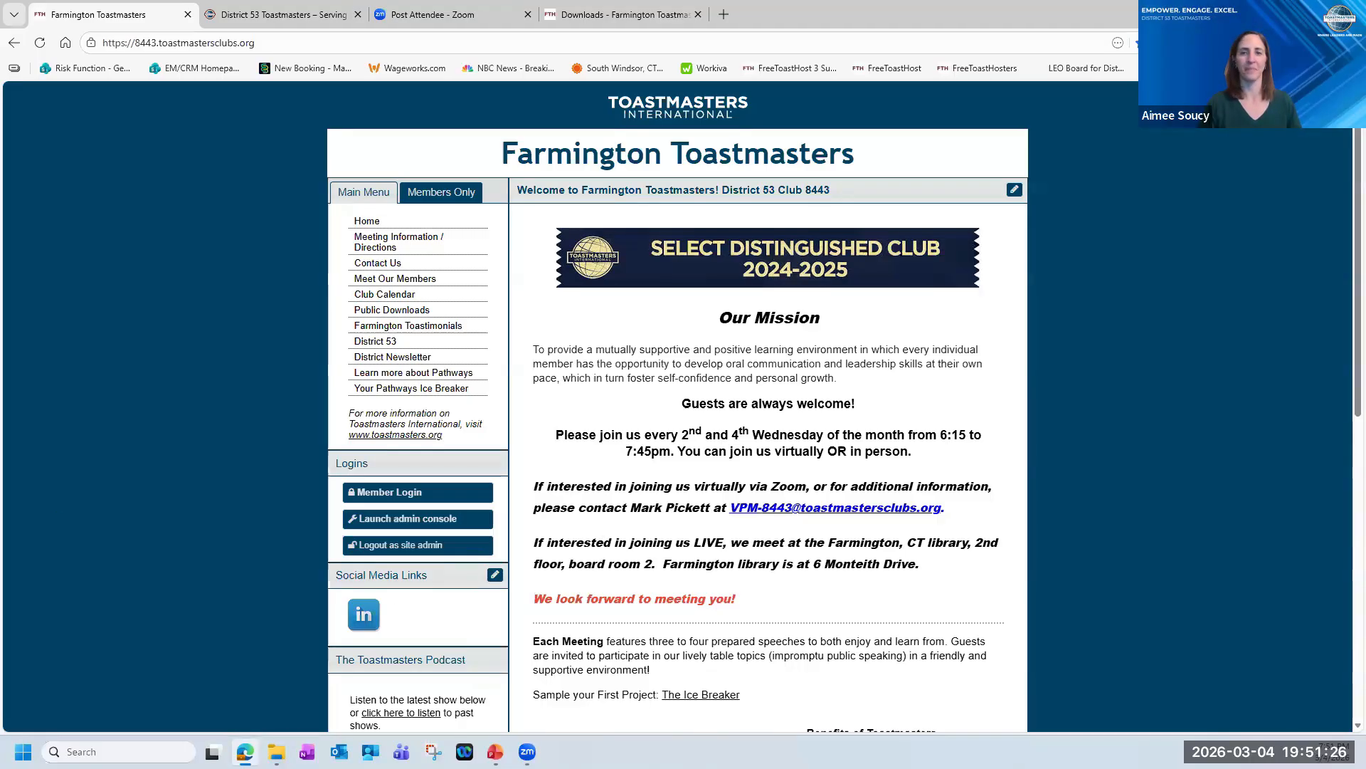
key("alt+Tab")
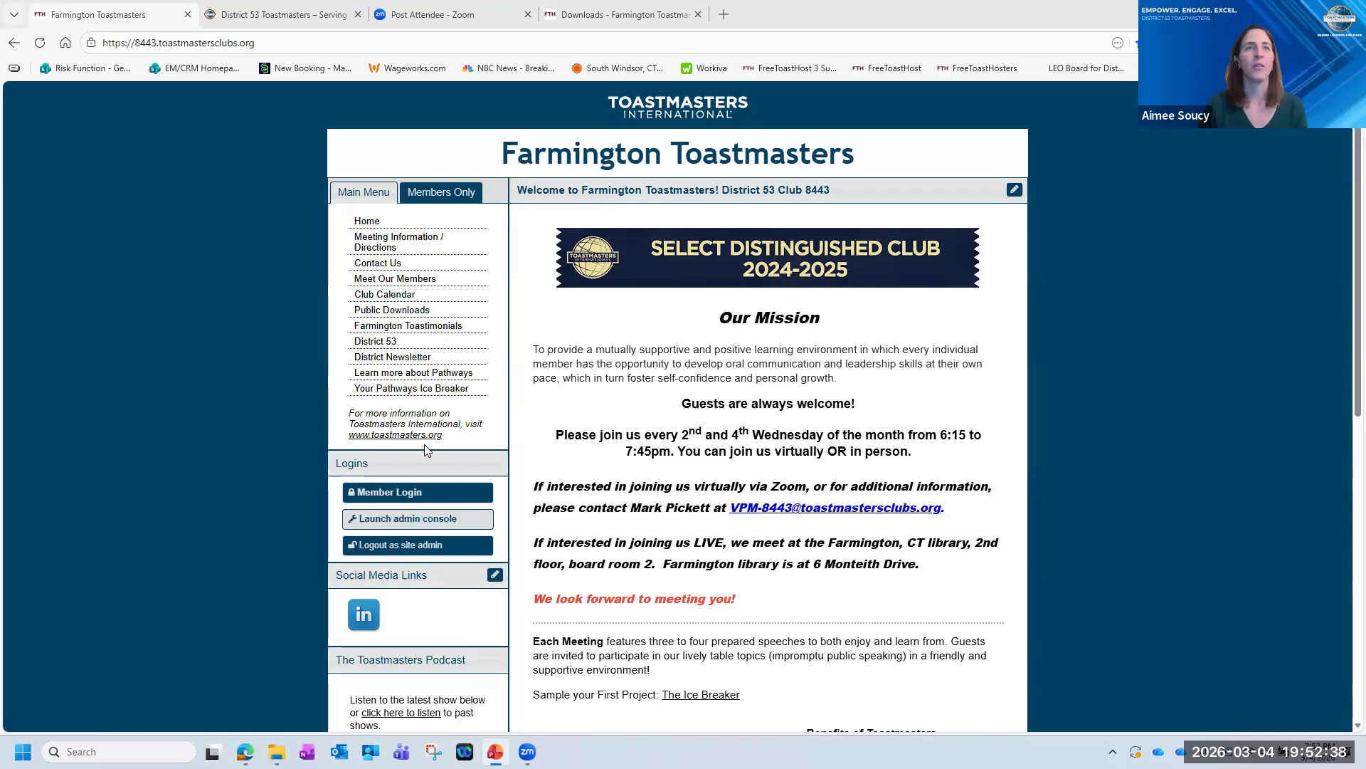
Open the March 6, 2026 meeting agenda from the members-only area for editing.
left_click(437, 198)
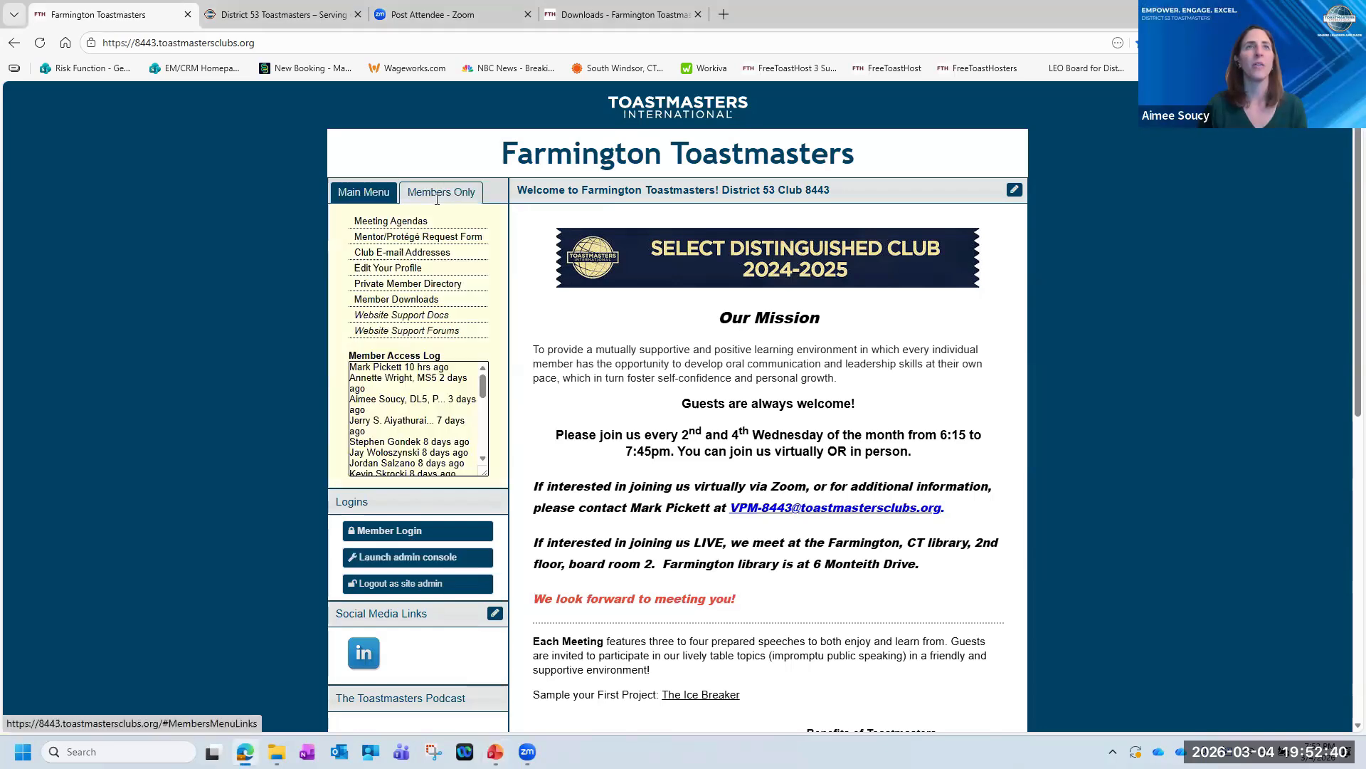
left_click(400, 223)
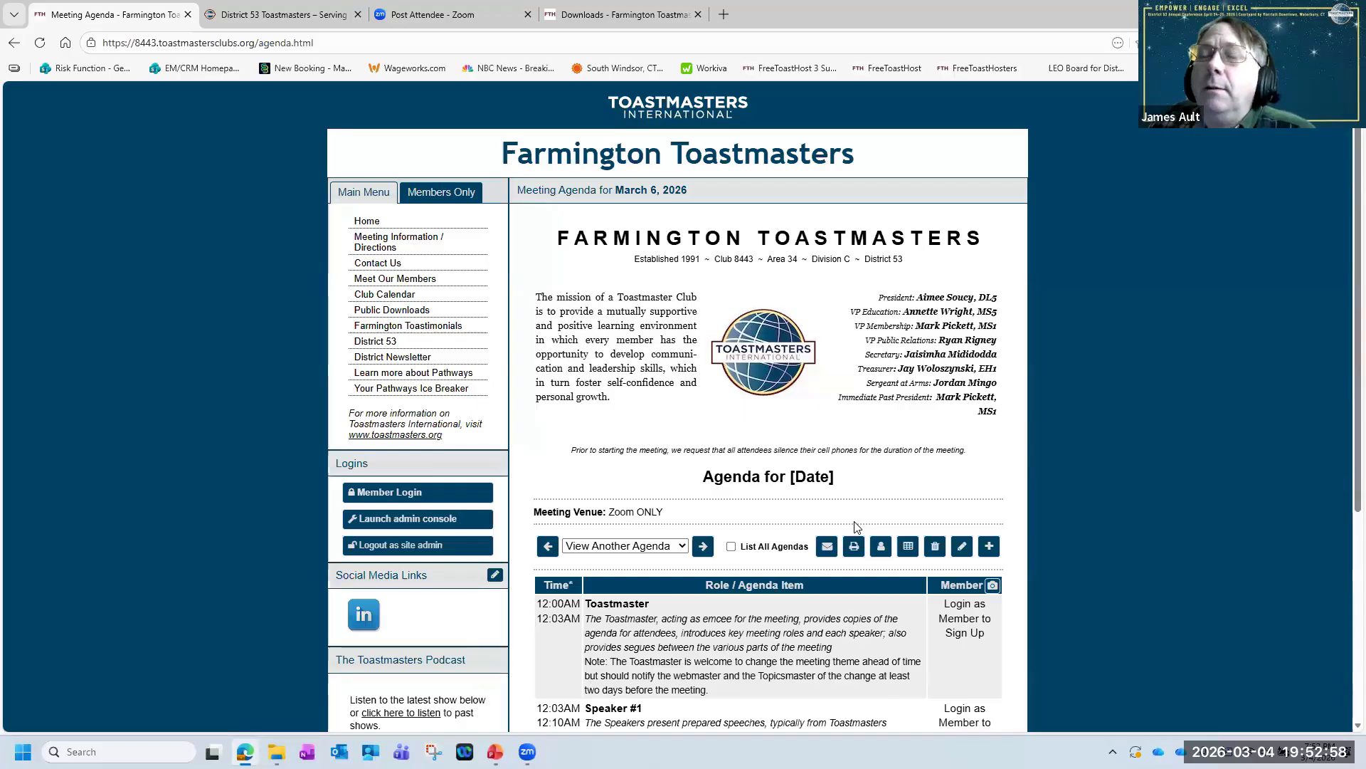
left_click(961, 546)
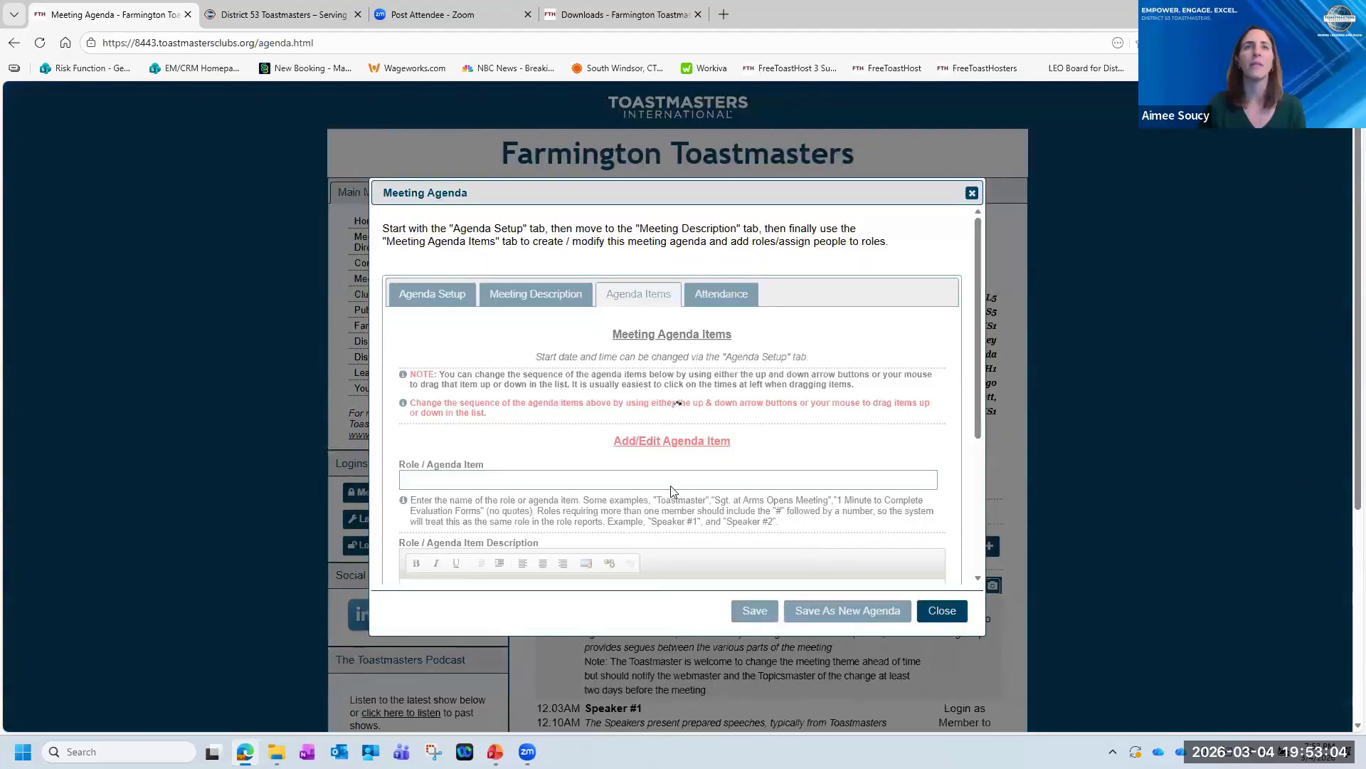
Replace the [Date] placeholder in the meeting description's heading with "March 6 2026", then save and close the agenda.
left_click(534, 297)
scroll(729, 501, "down", 3)
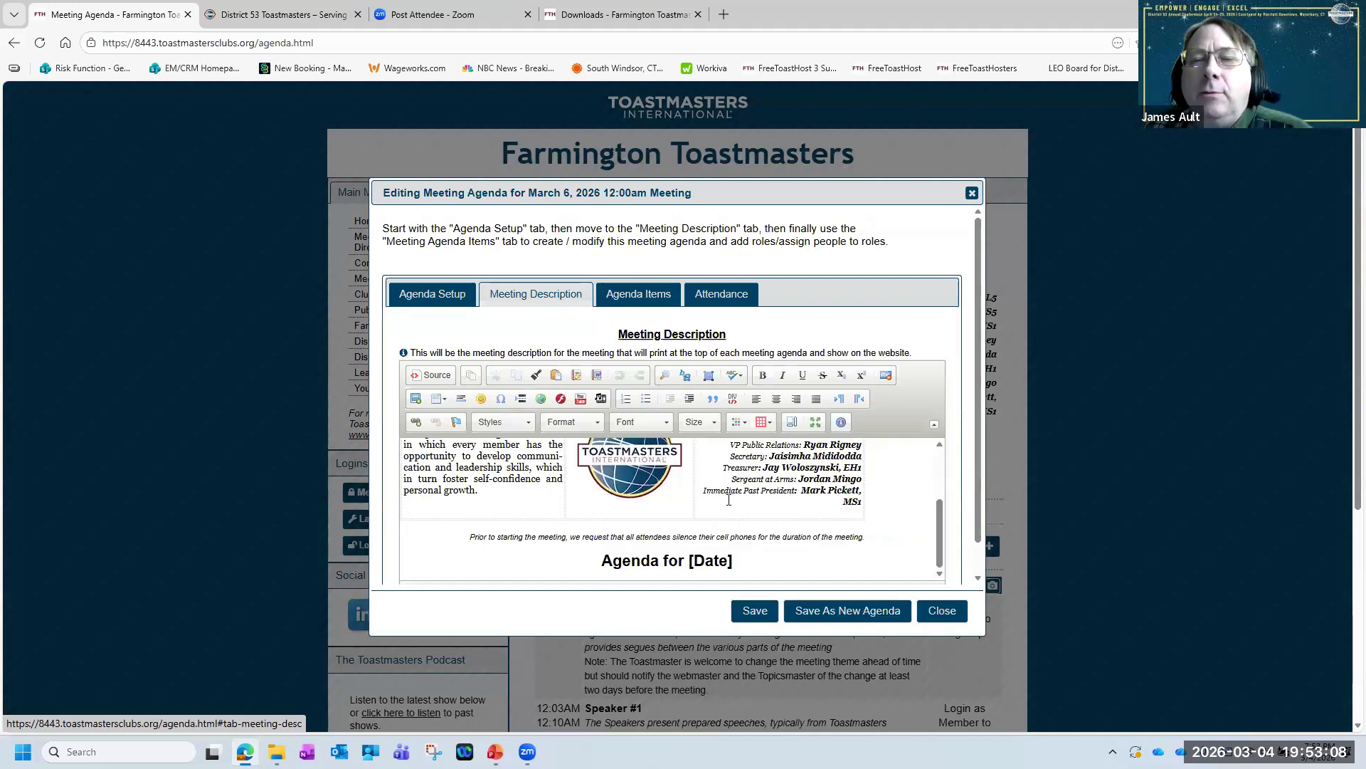
left_click_drag(688, 561, 733, 561)
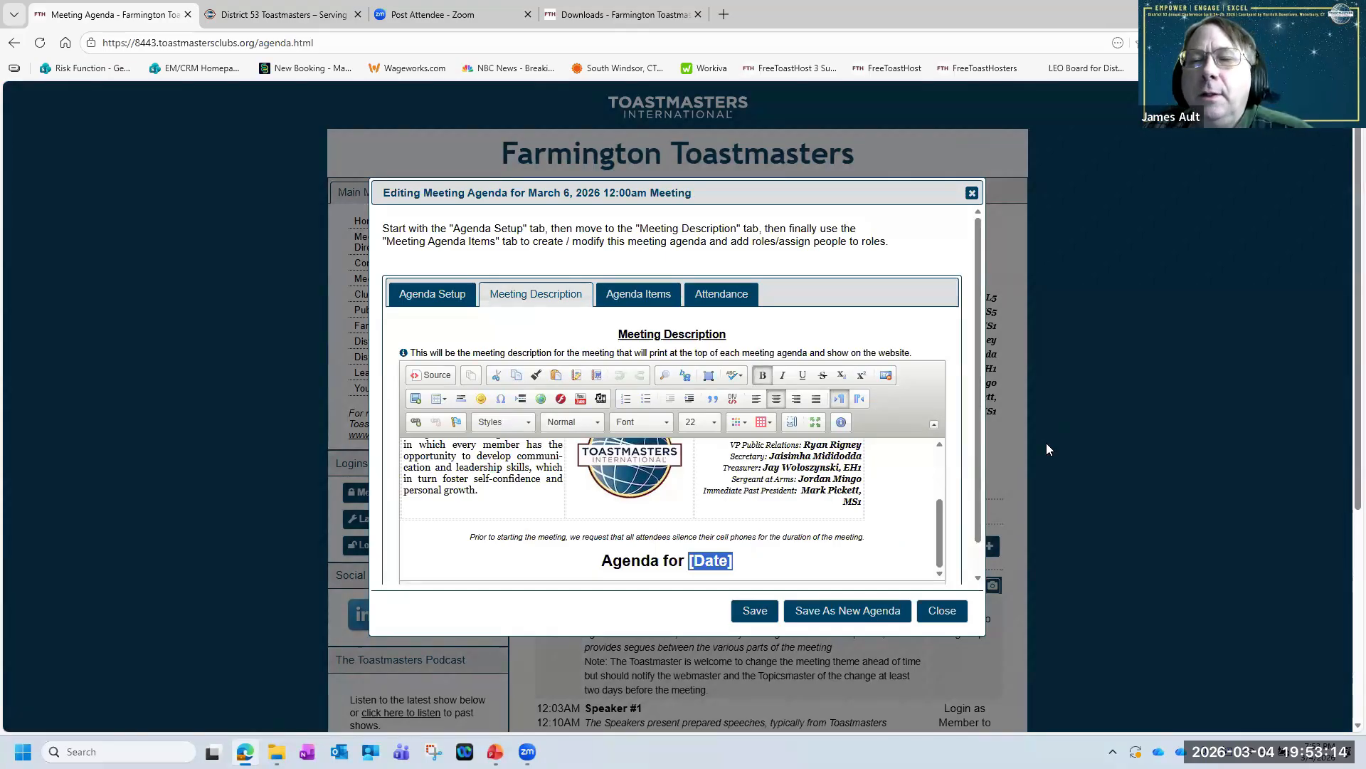
type("March")
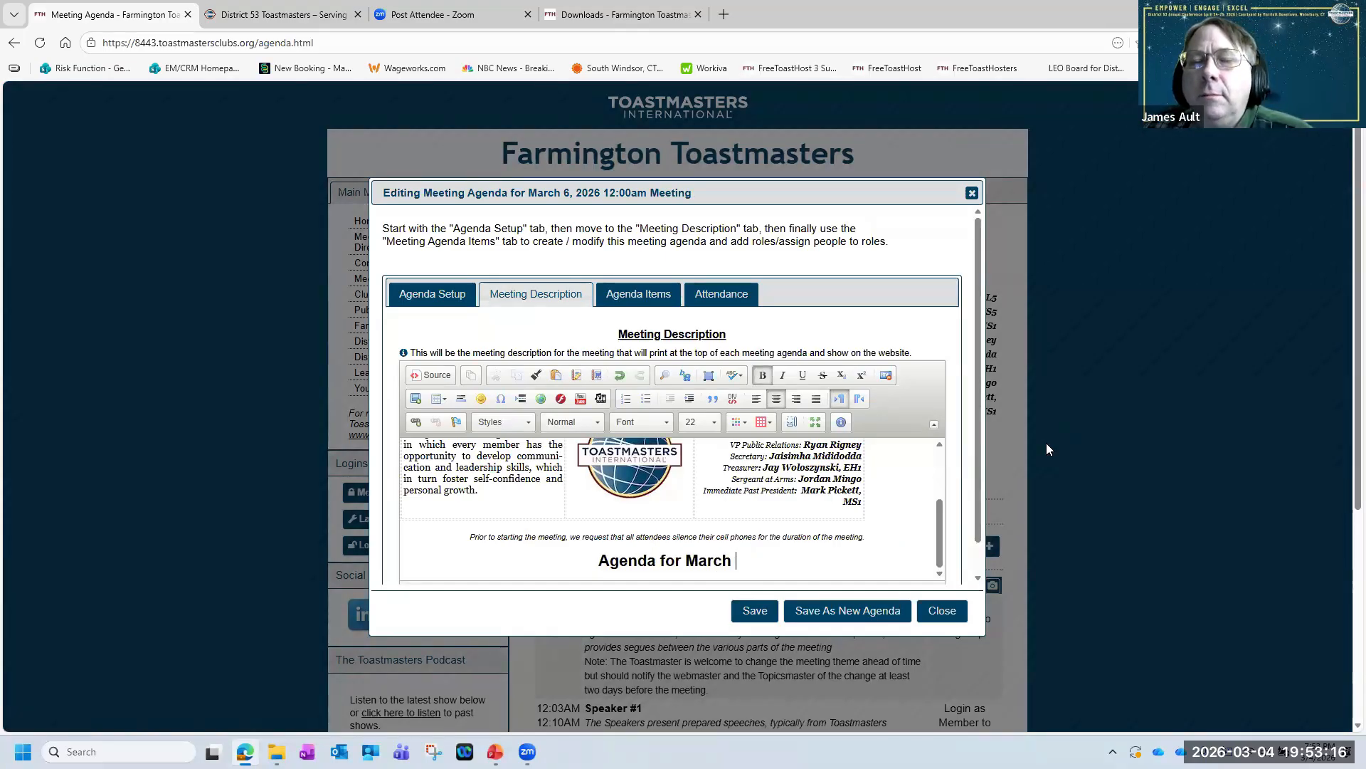
type(" 6 2026")
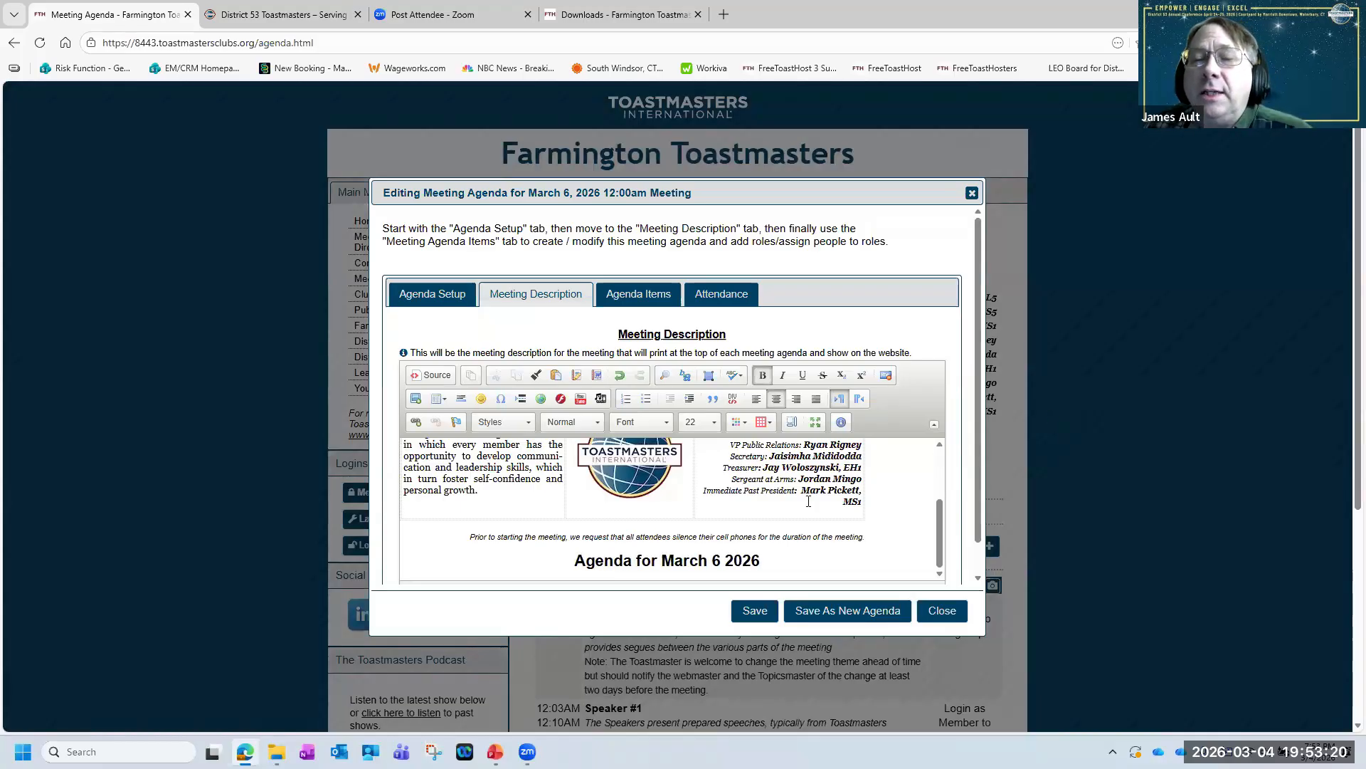
left_click(750, 613)
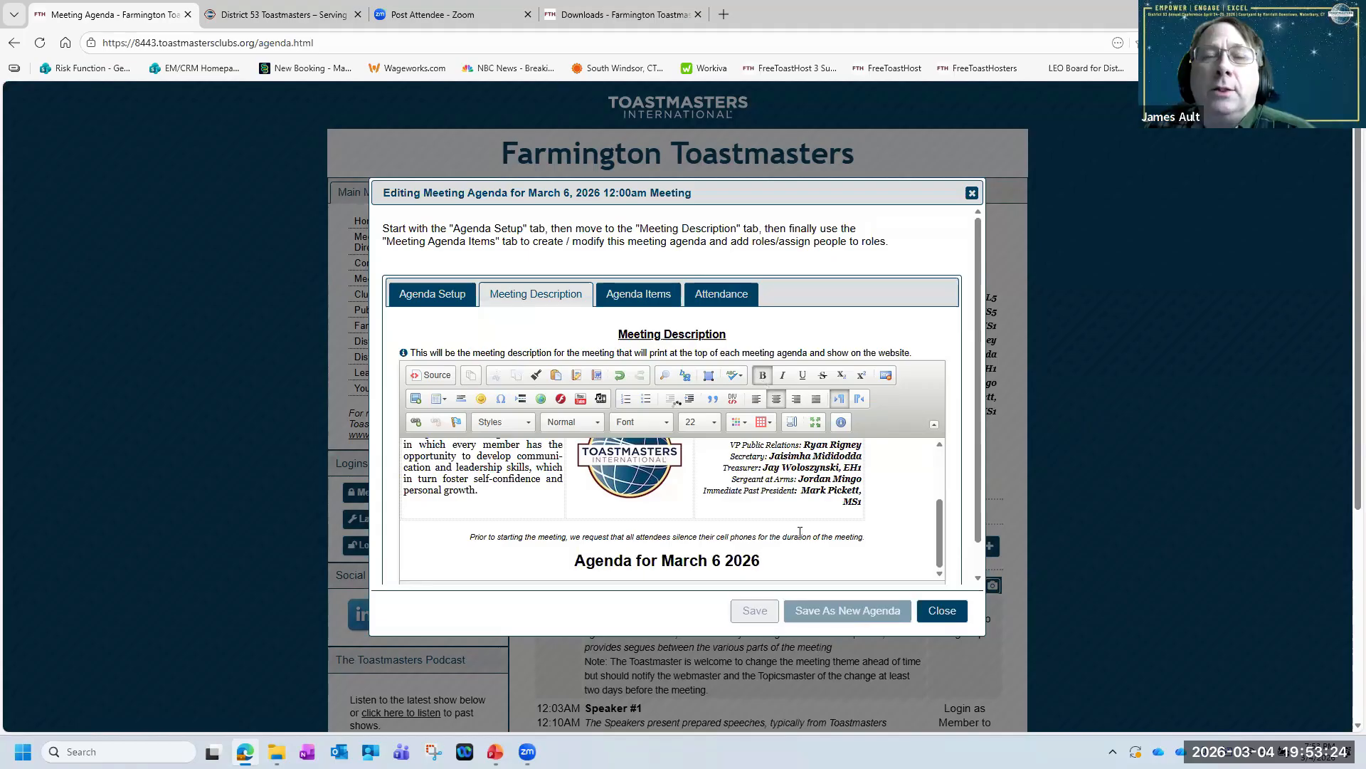
left_click(948, 615)
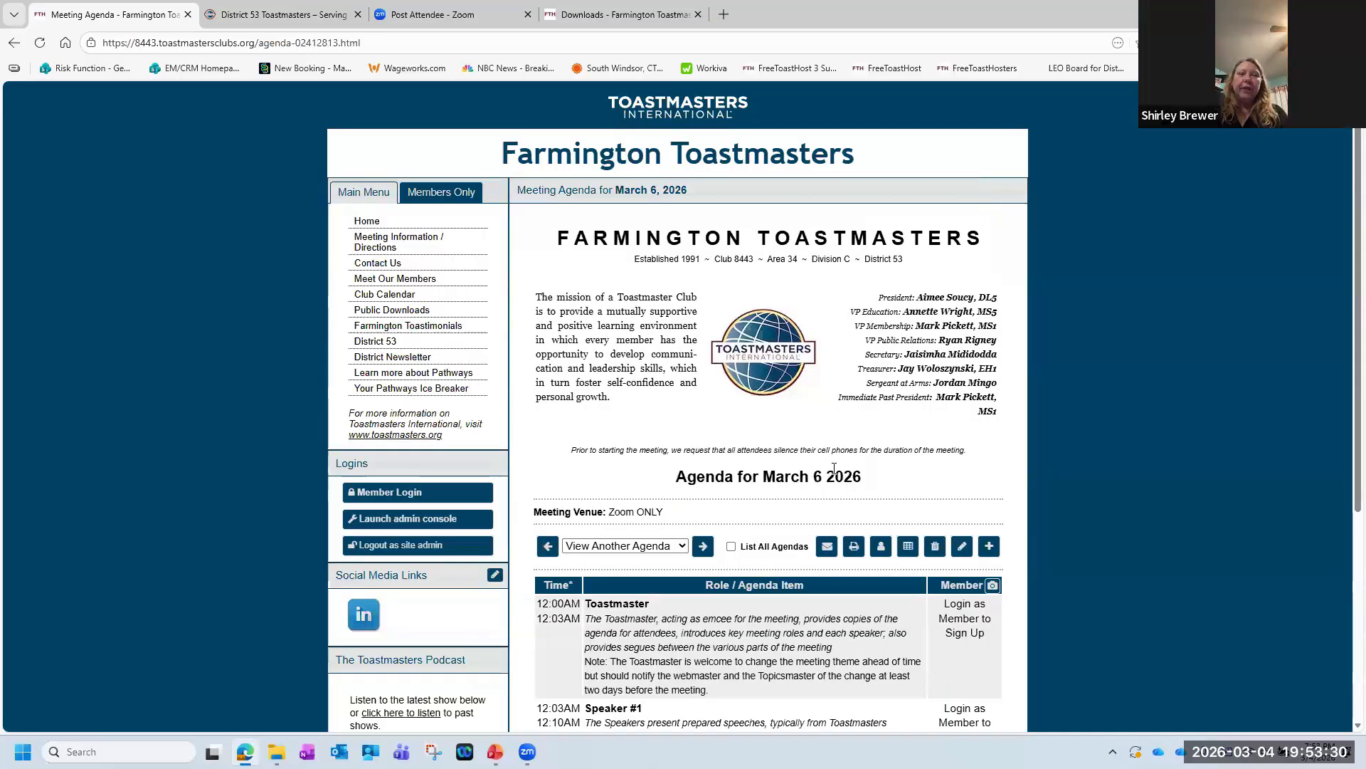
Start a new meeting agenda, view its meeting description and date placeholder in the maximized editor, and close it without saving.
left_click(989, 546)
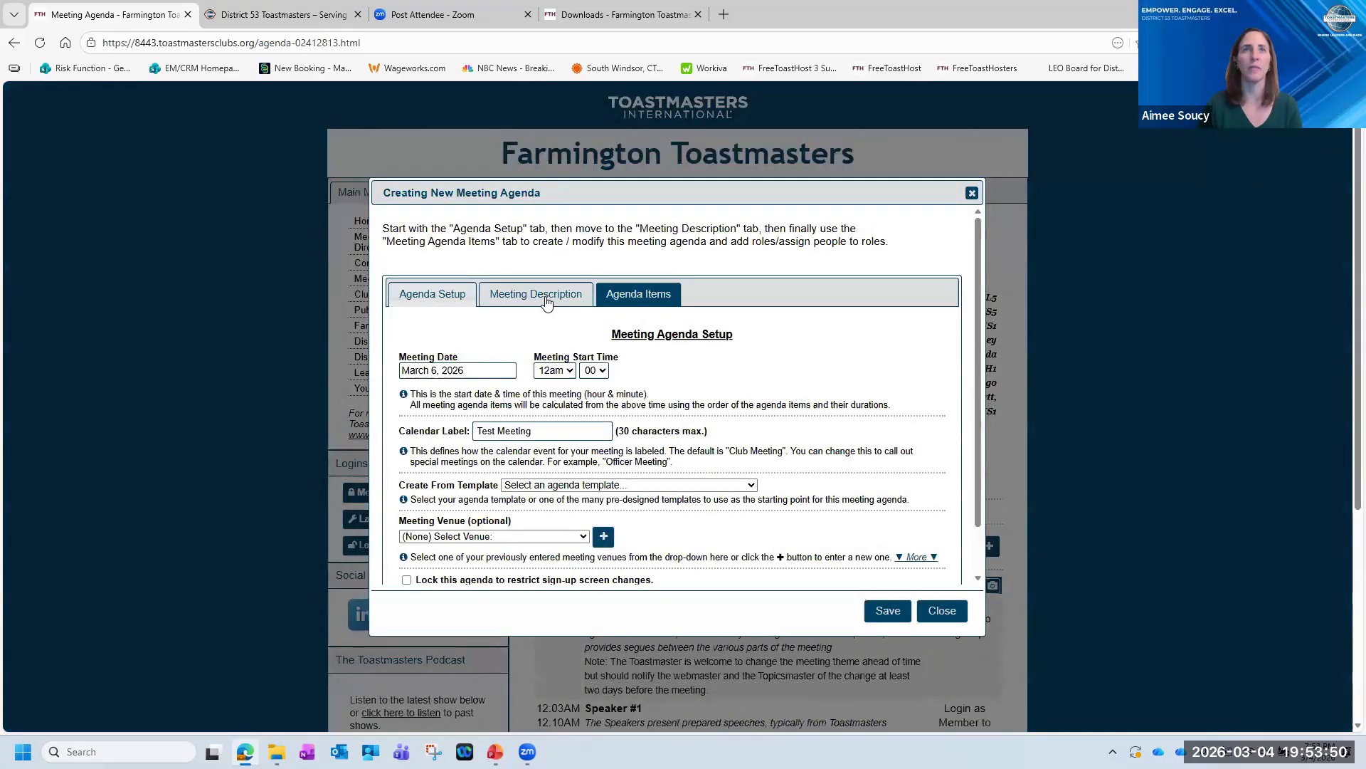
left_click(541, 295)
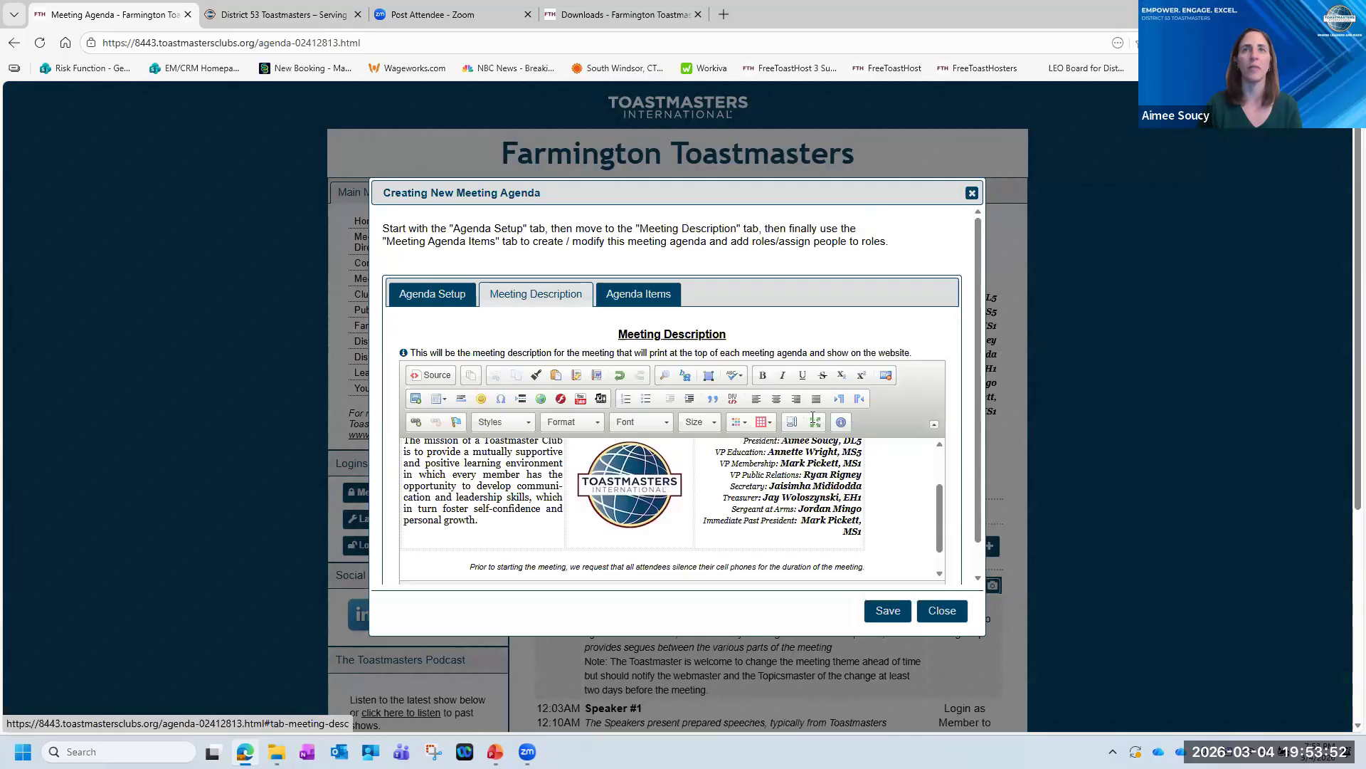
left_click(815, 422)
triple_click(561, 350)
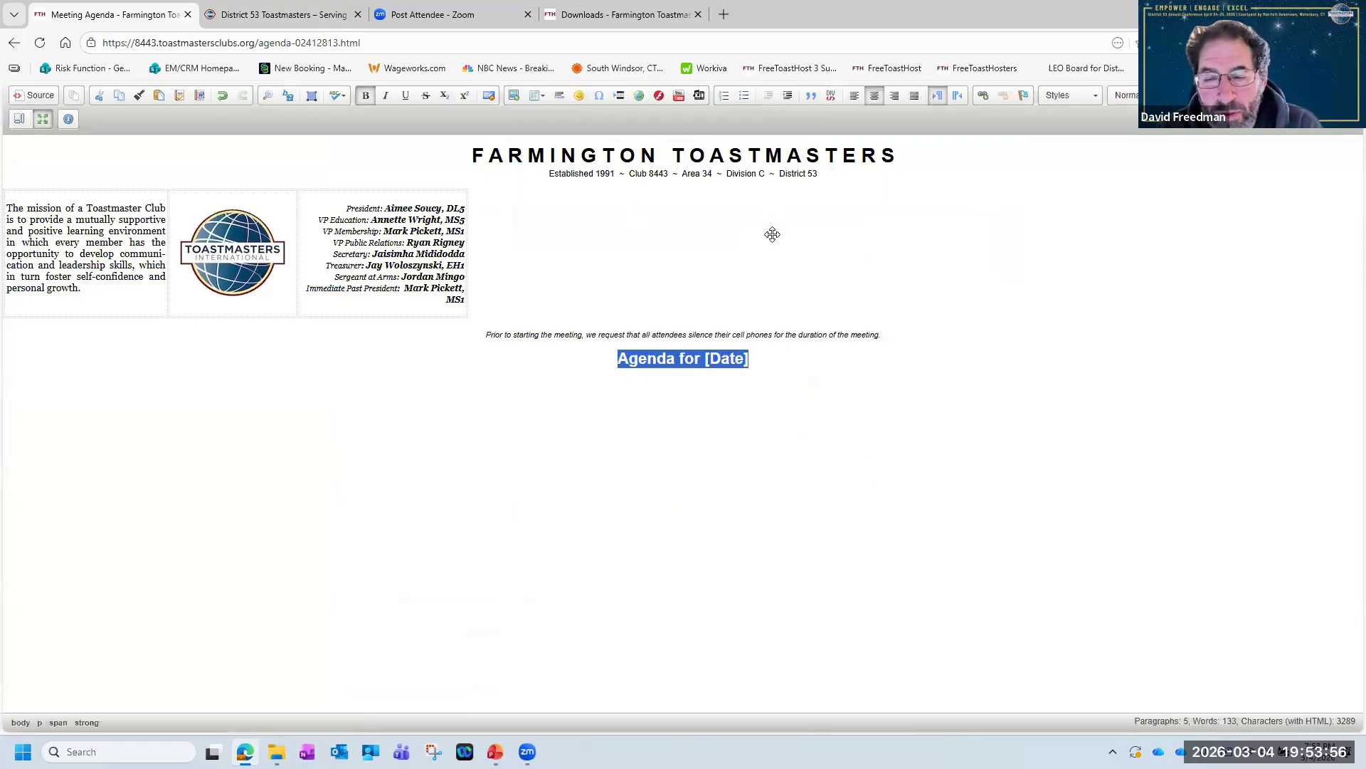
left_click(795, 257)
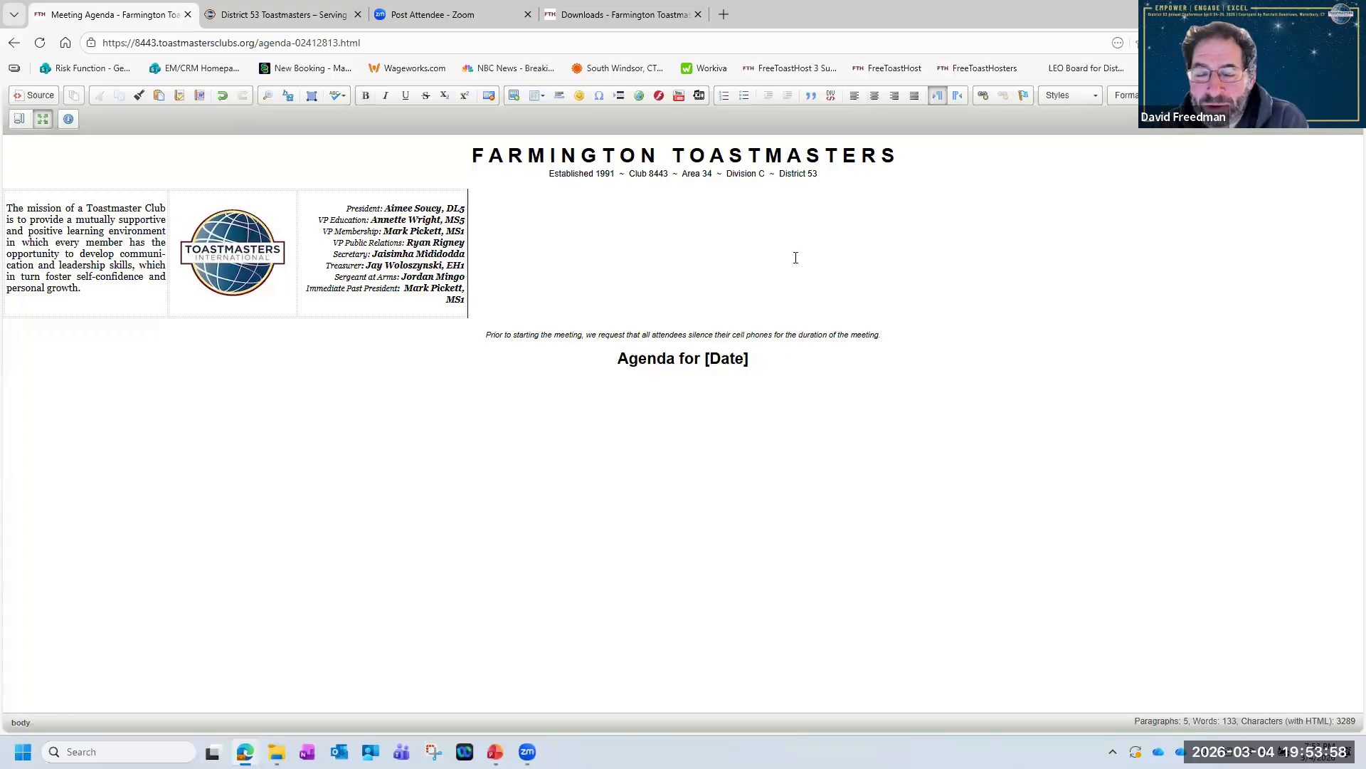
left_click(43, 119)
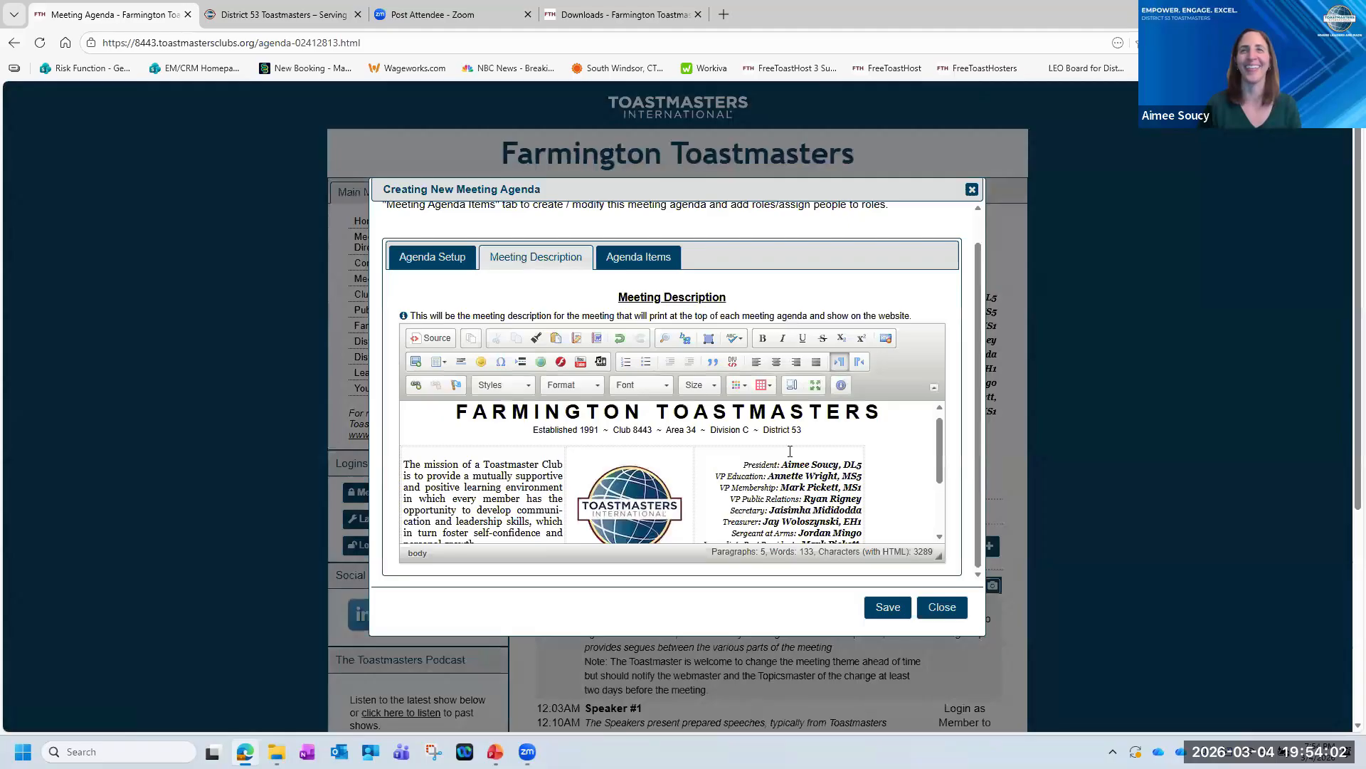
left_click(946, 609)
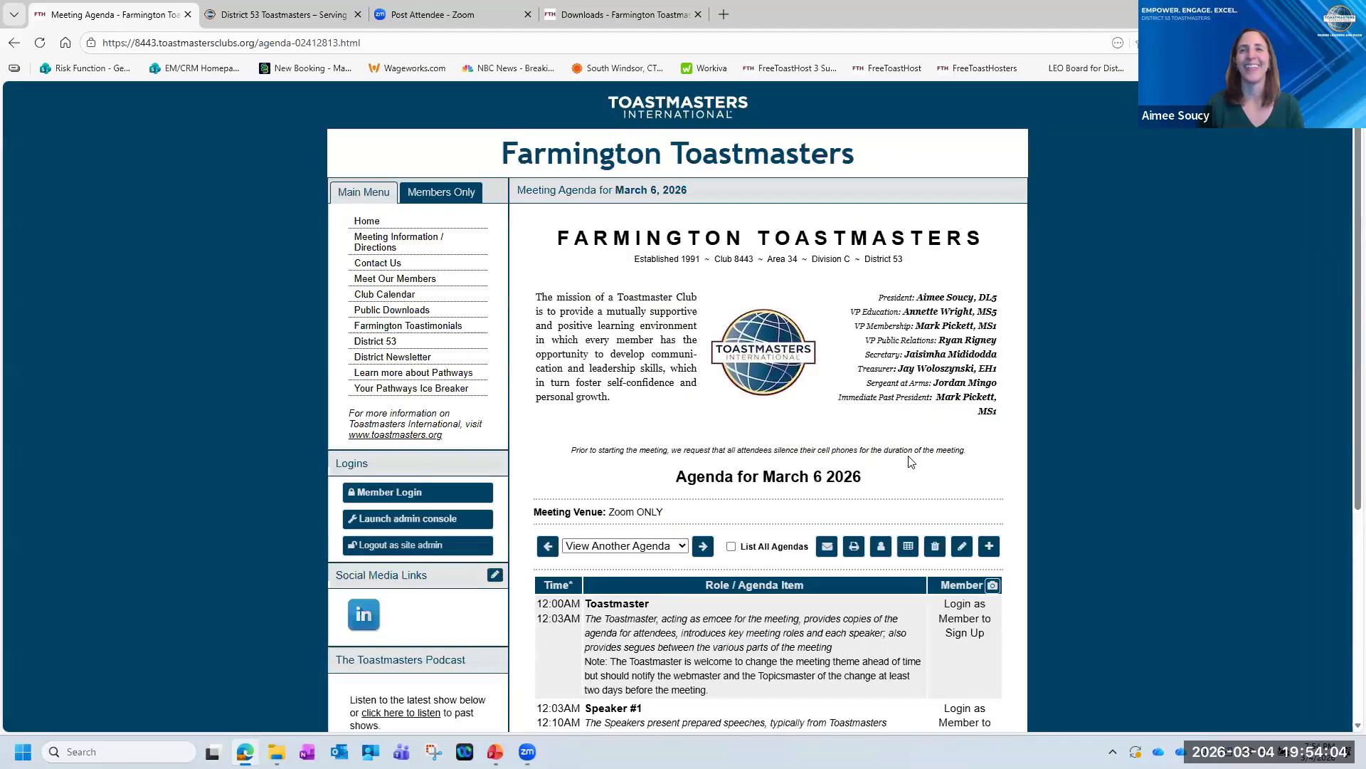